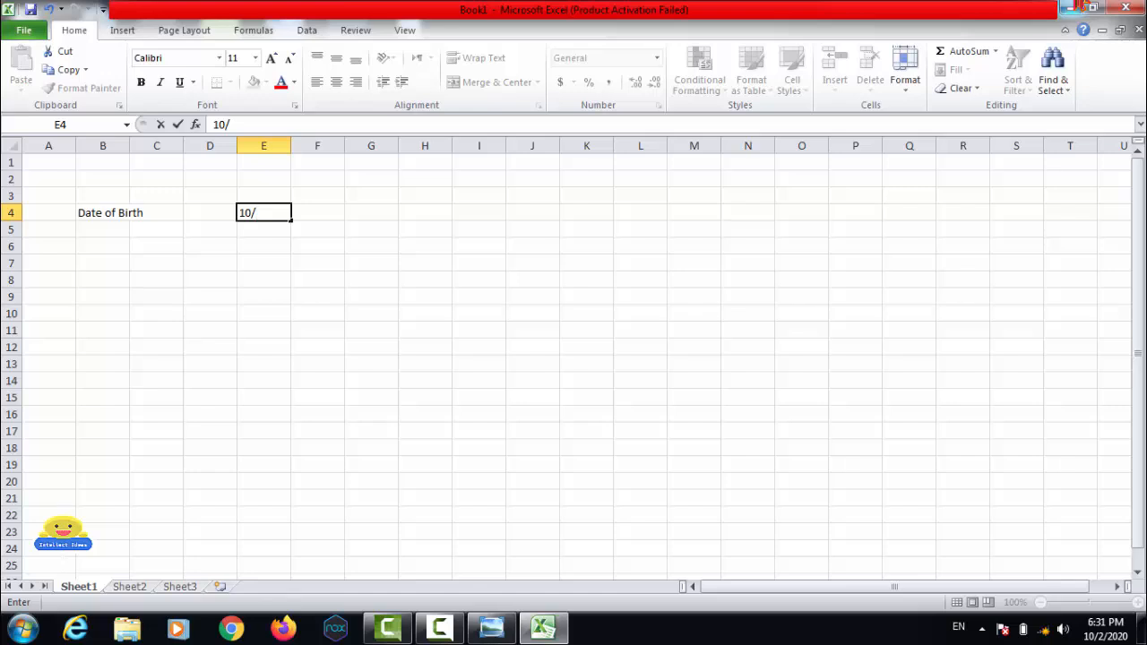
Complete the person's date of birth in cell E4, beside the Date of Birth label.
text(5/1994)
key(Return)
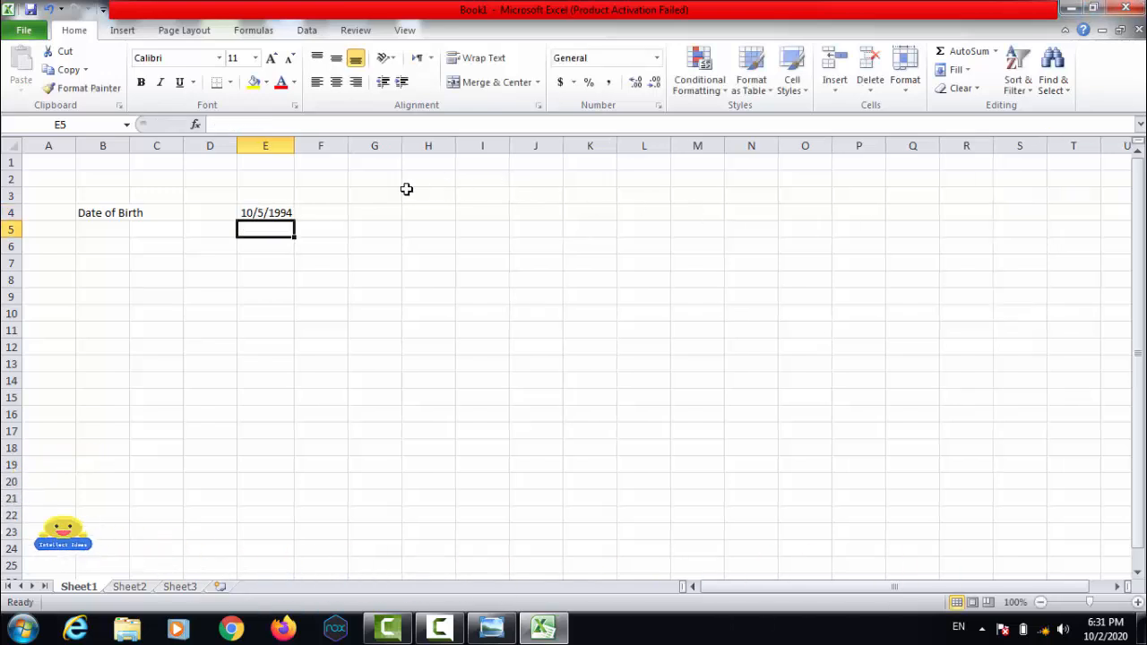
Look through the available date formats for cell E4 and apply the 14-Mar-01 type.
click(266, 213)
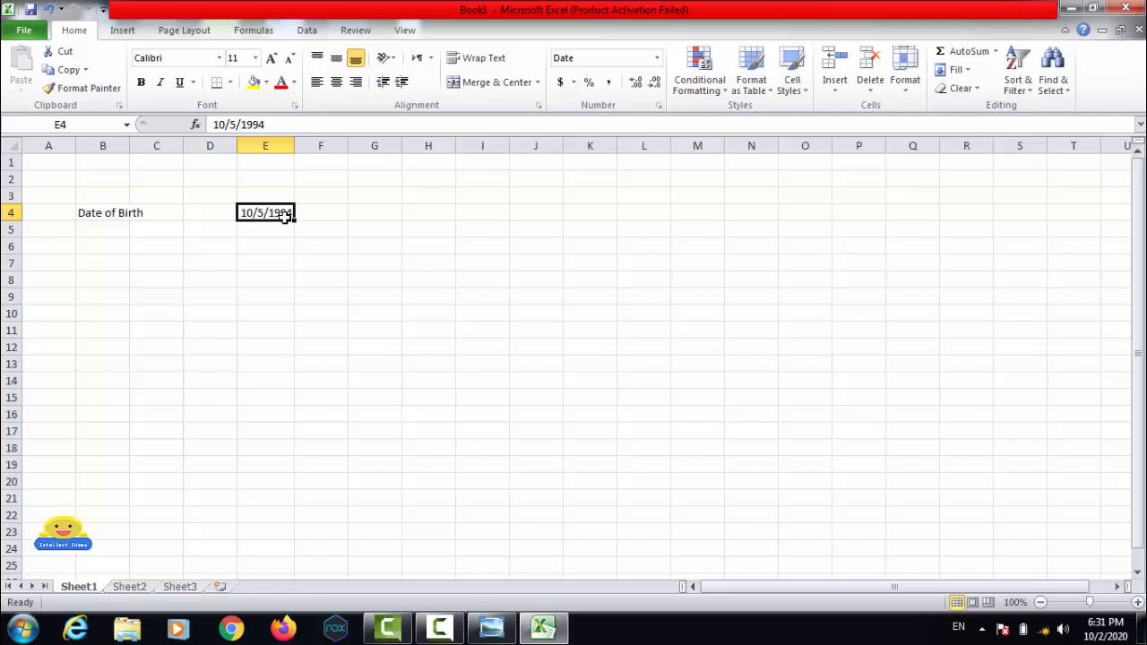
right_click(285, 216)
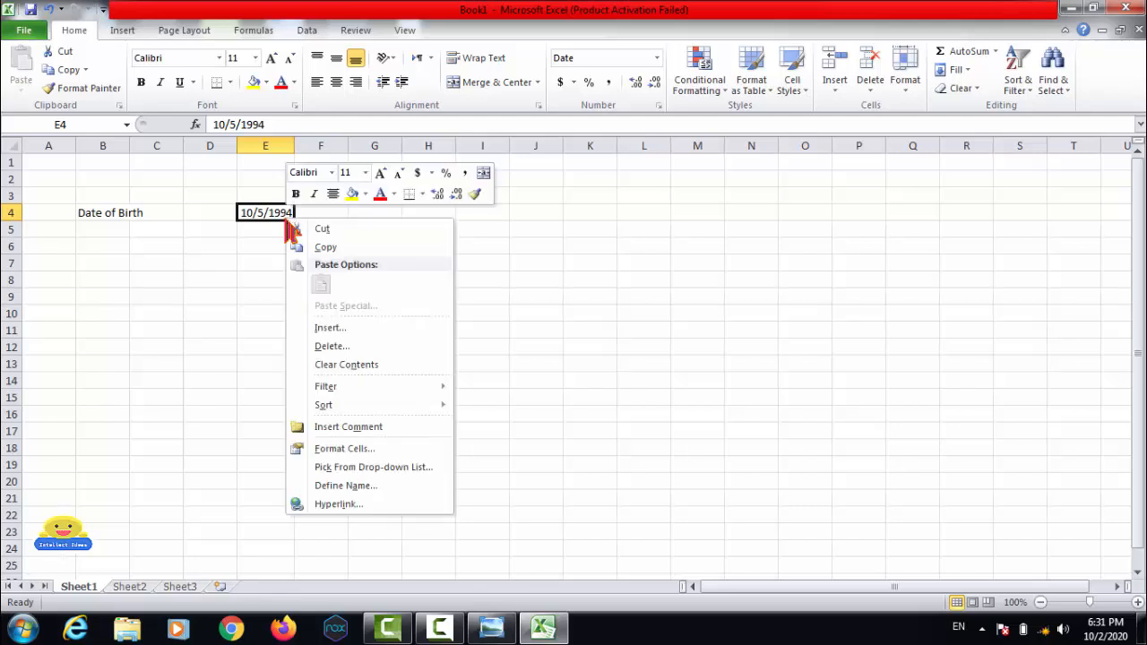
click(342, 450)
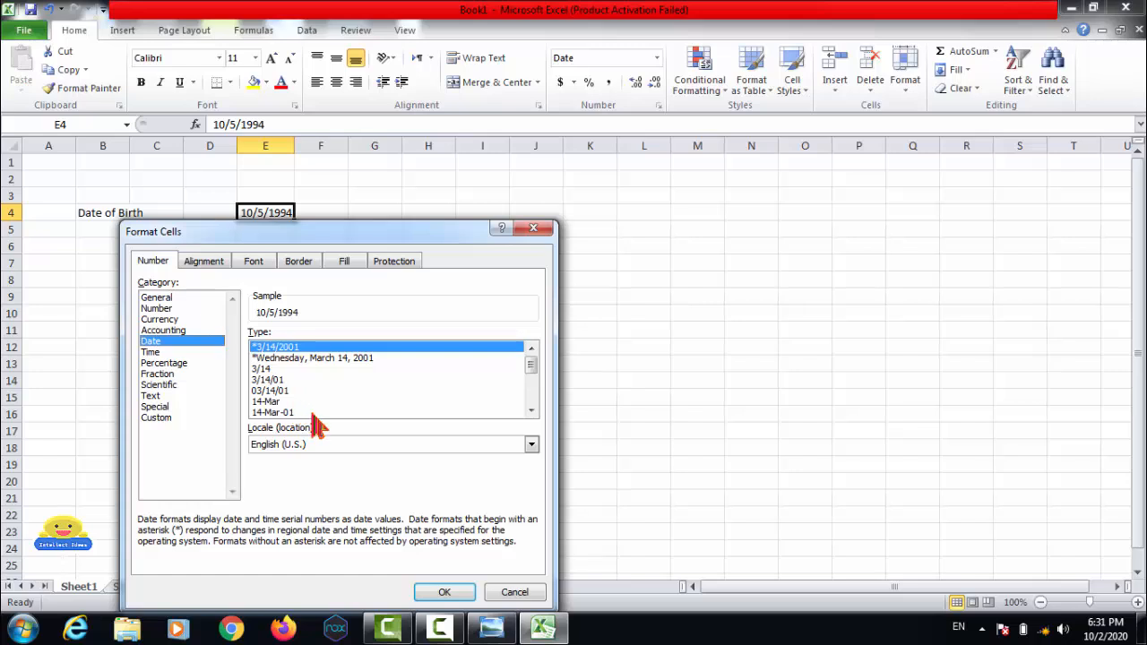
click(532, 409)
click(532, 409)
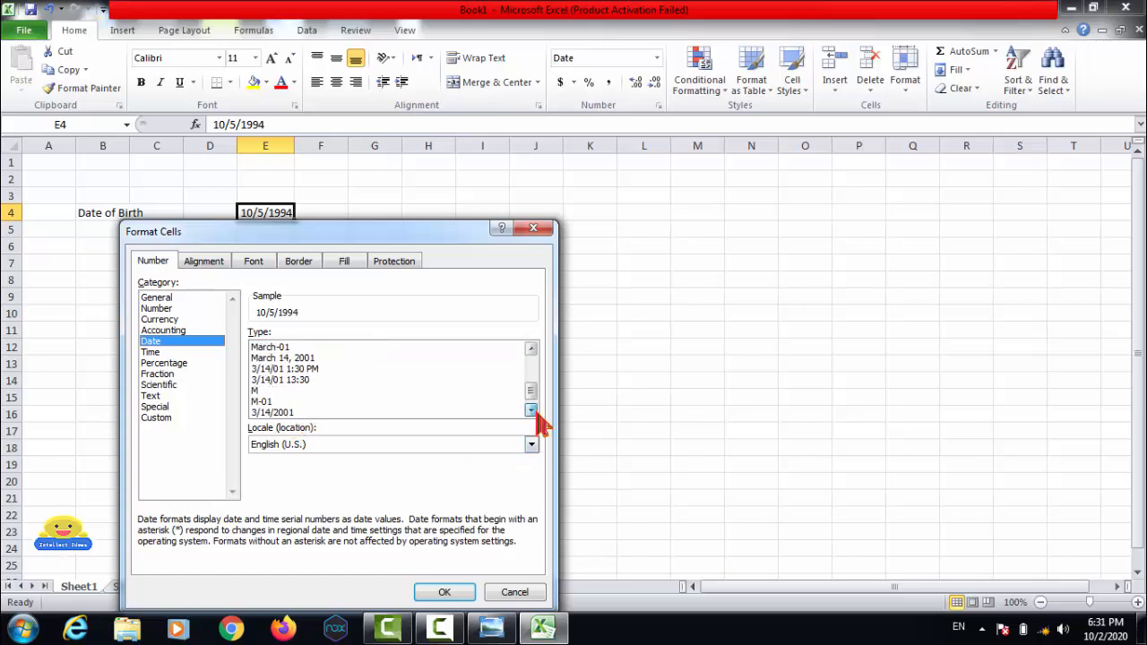
click(531, 410)
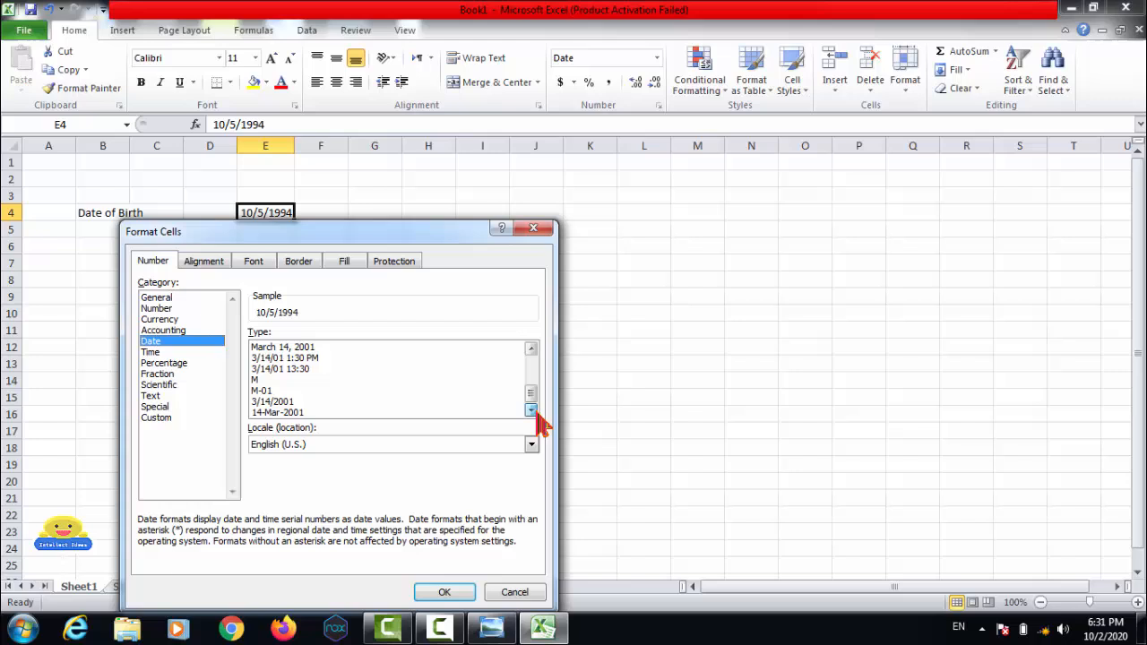
click(531, 348)
click(532, 348)
click(531, 348)
click(531, 349)
click(532, 349)
click(531, 349)
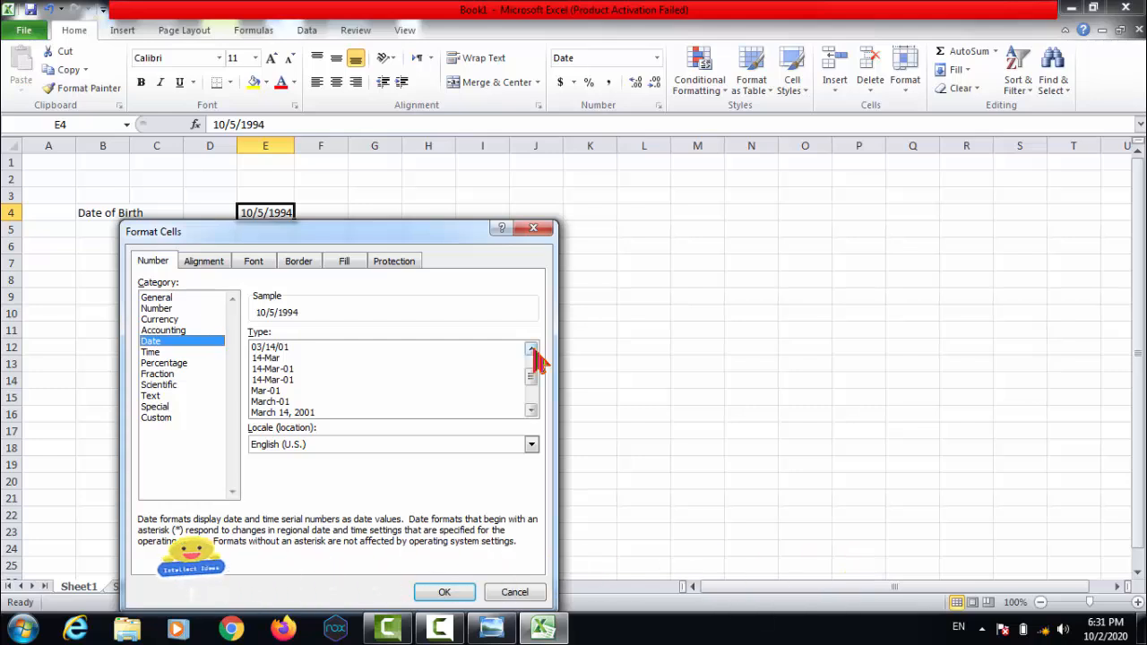
click(532, 349)
click(532, 349)
click(532, 349)
click(531, 348)
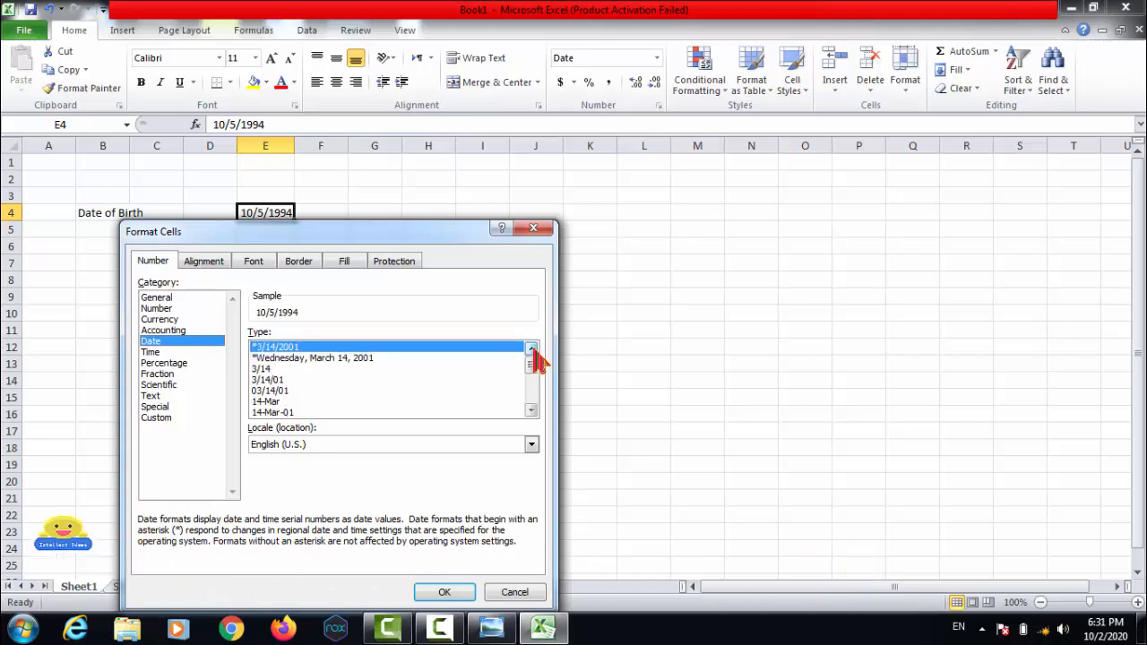
click(261, 414)
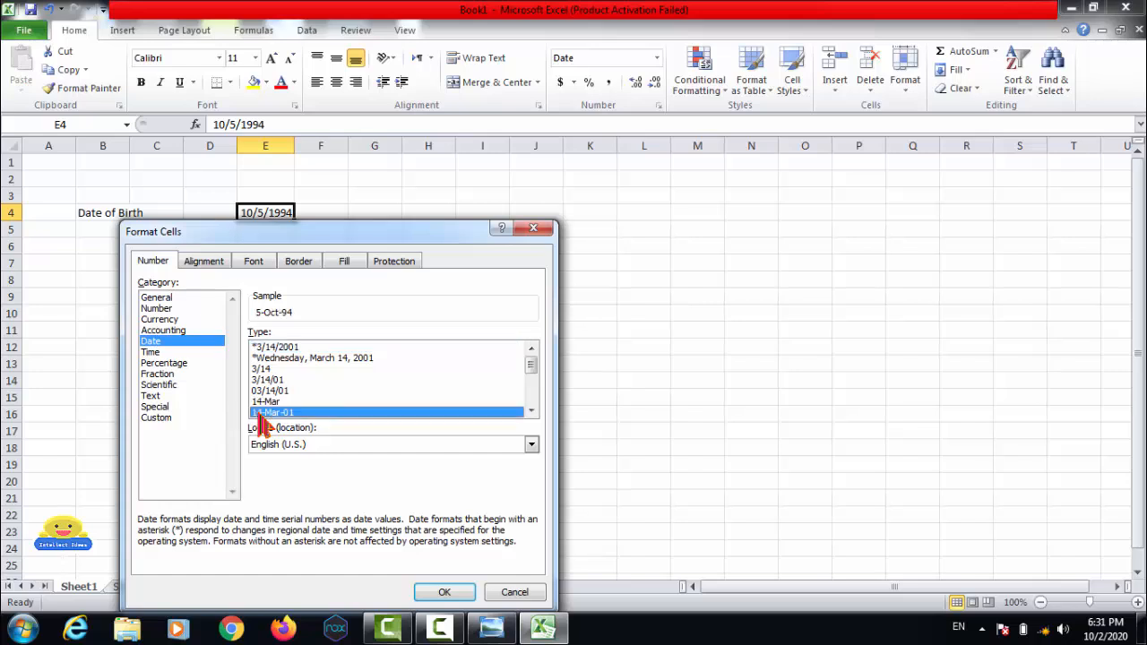
click(462, 593)
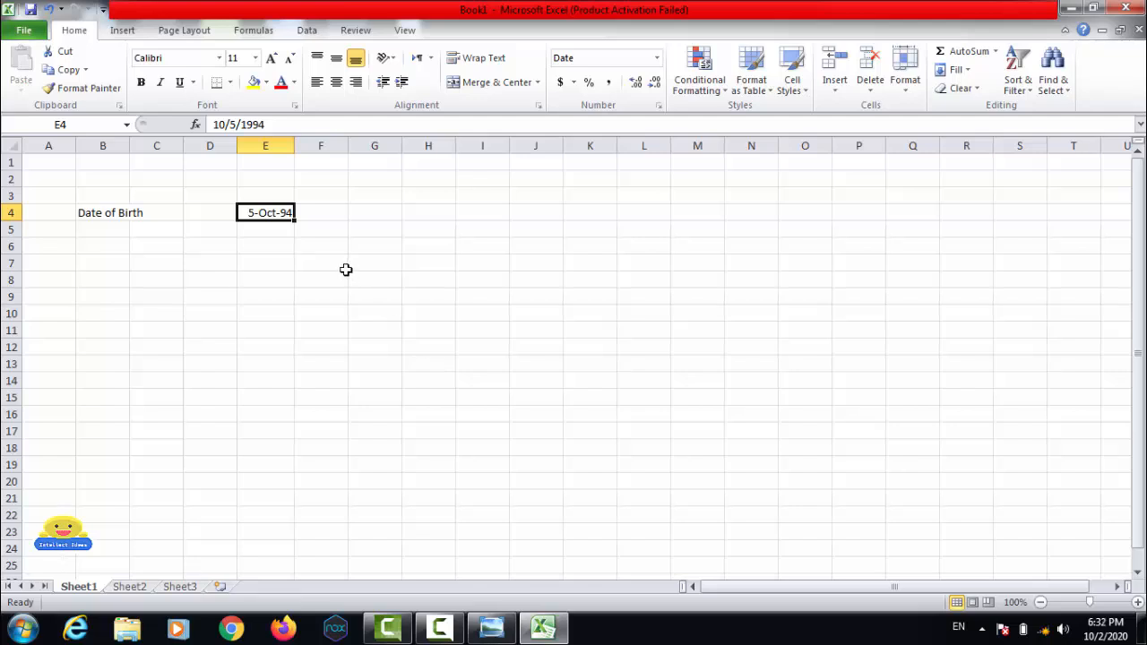
Center the date in cell E4 horizontally and format it with the 14-Mar-2001 date type.
click(338, 87)
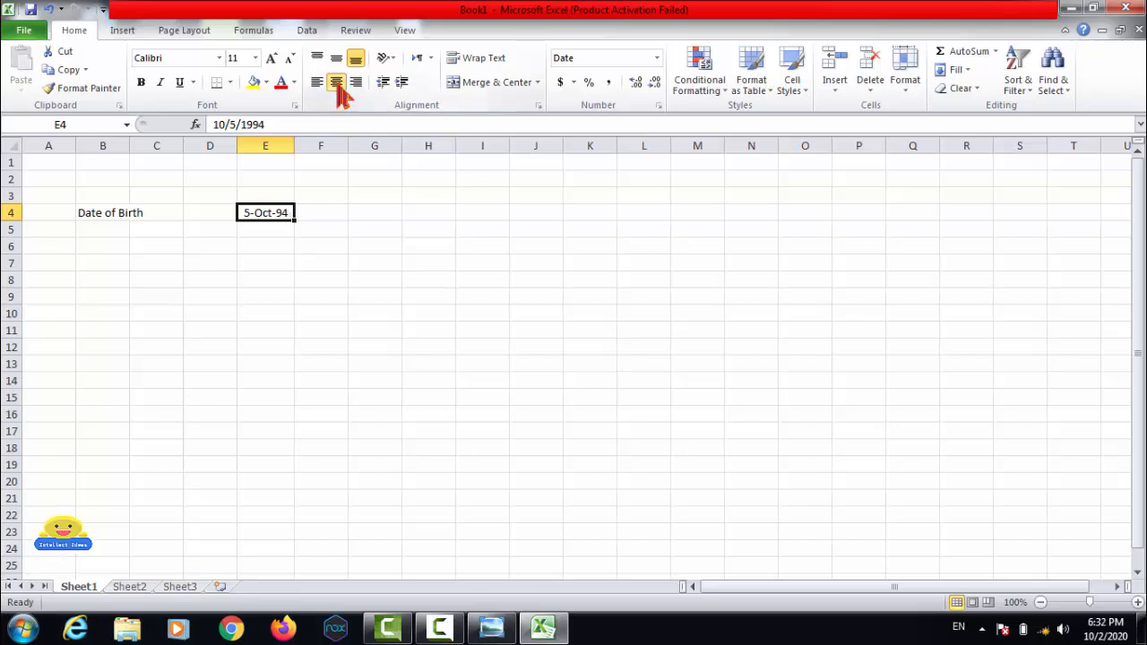
right_click(275, 215)
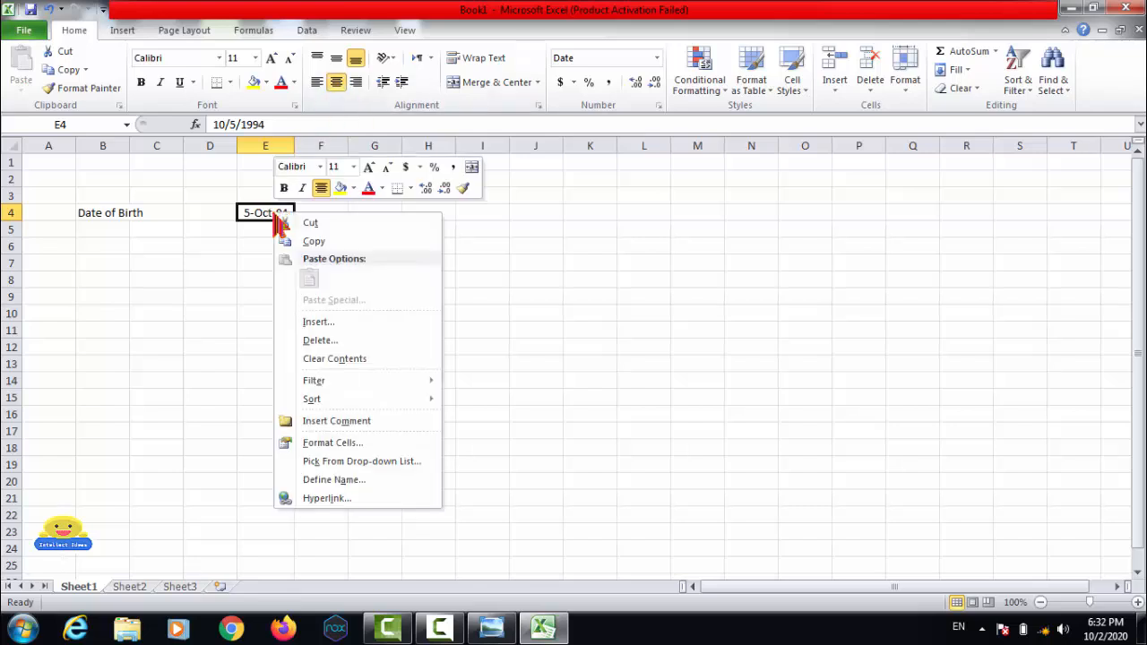
click(336, 444)
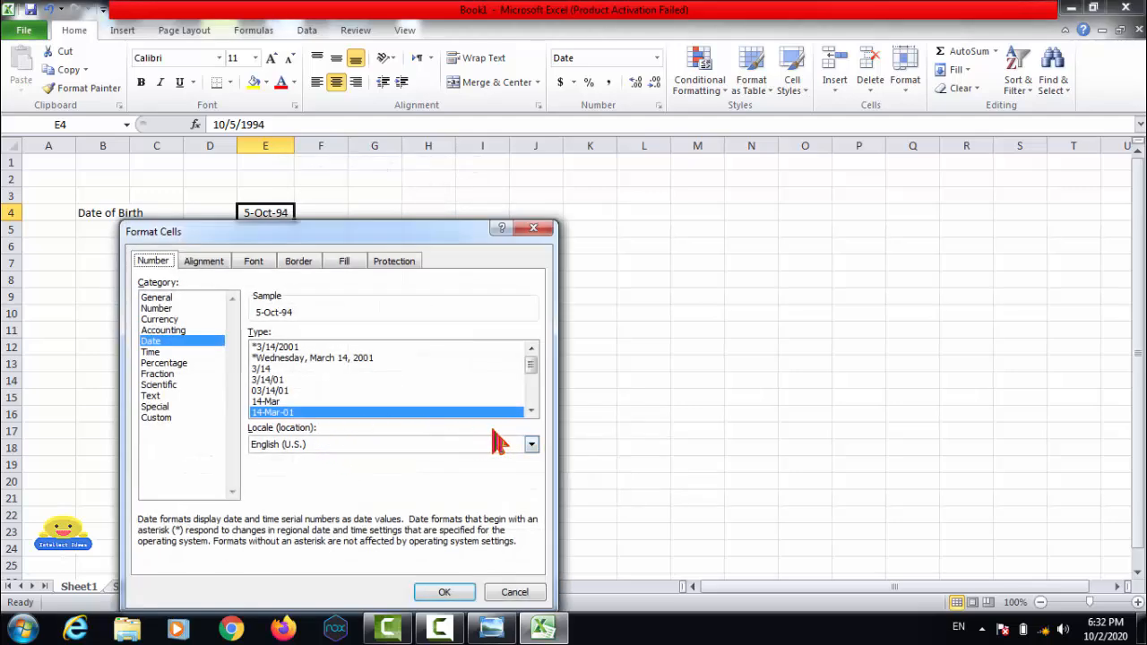
click(531, 411)
click(531, 411)
click(531, 411)
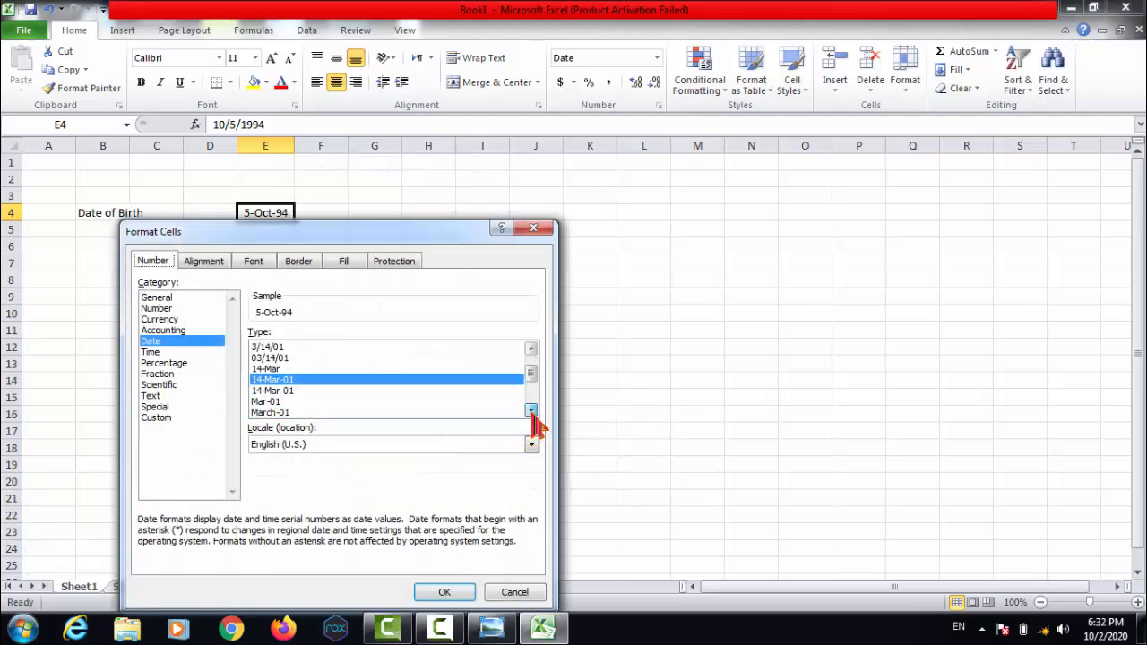
click(531, 411)
click(532, 410)
click(531, 410)
click(532, 410)
click(532, 411)
click(532, 411)
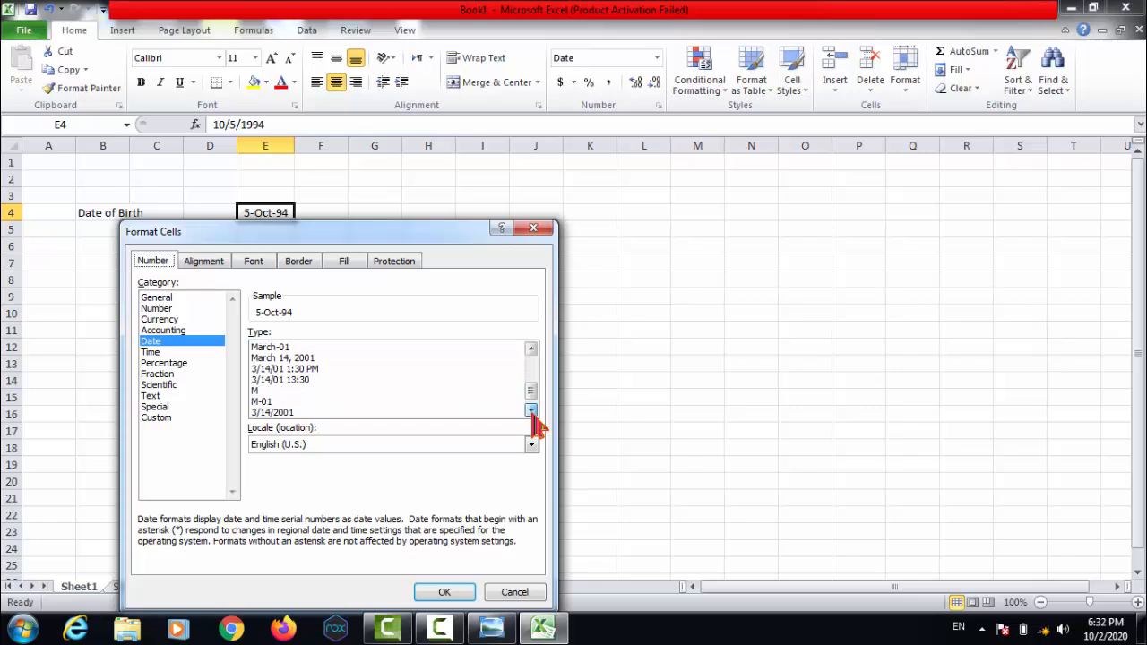
click(531, 410)
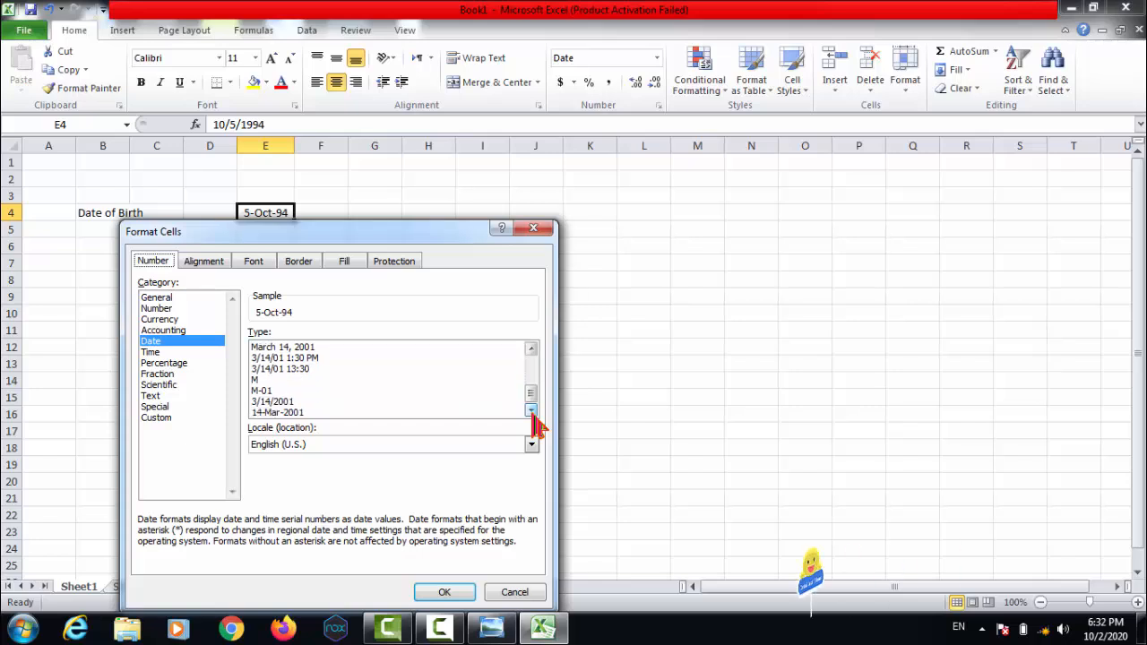
click(302, 414)
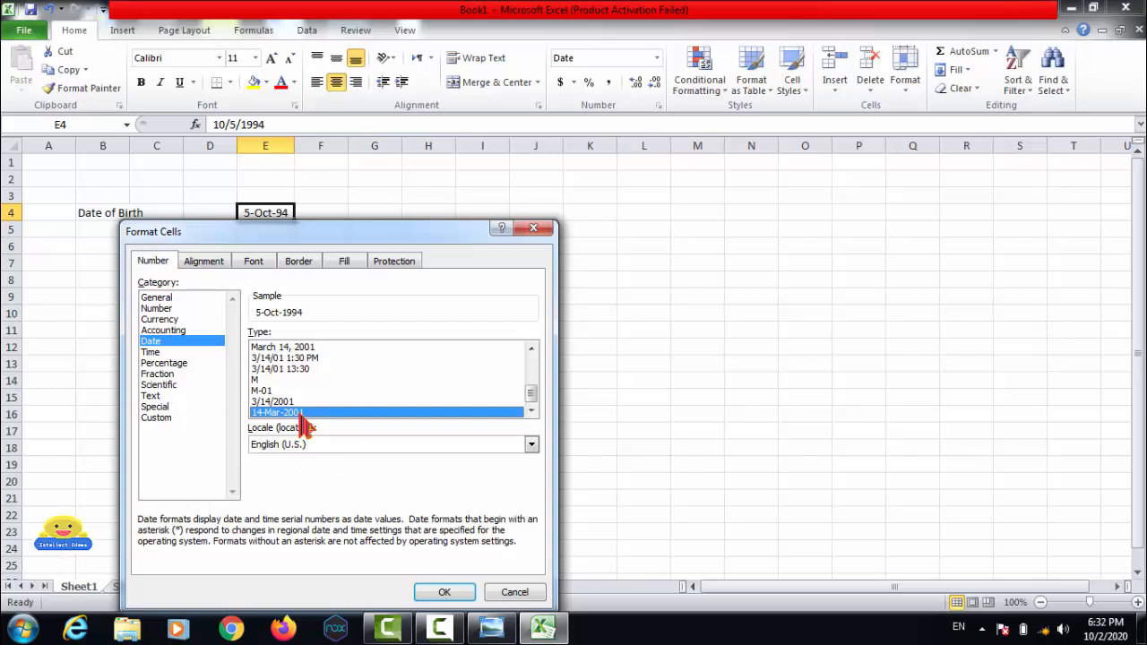
click(448, 592)
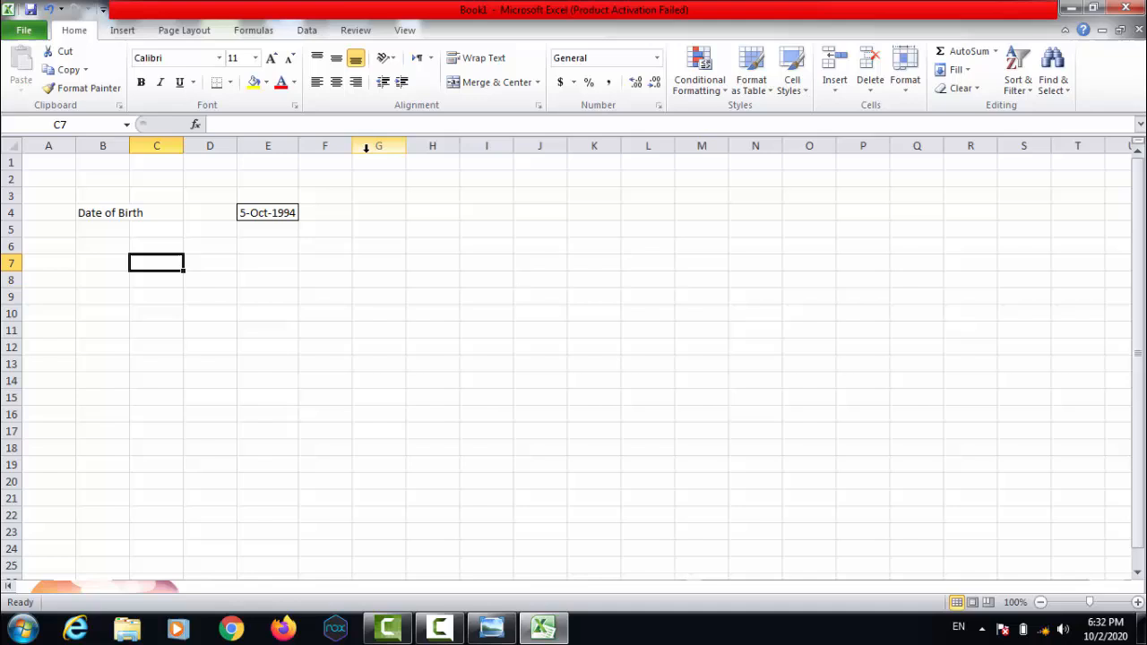
Enter the label "Years" in cell C6.
key(Up)
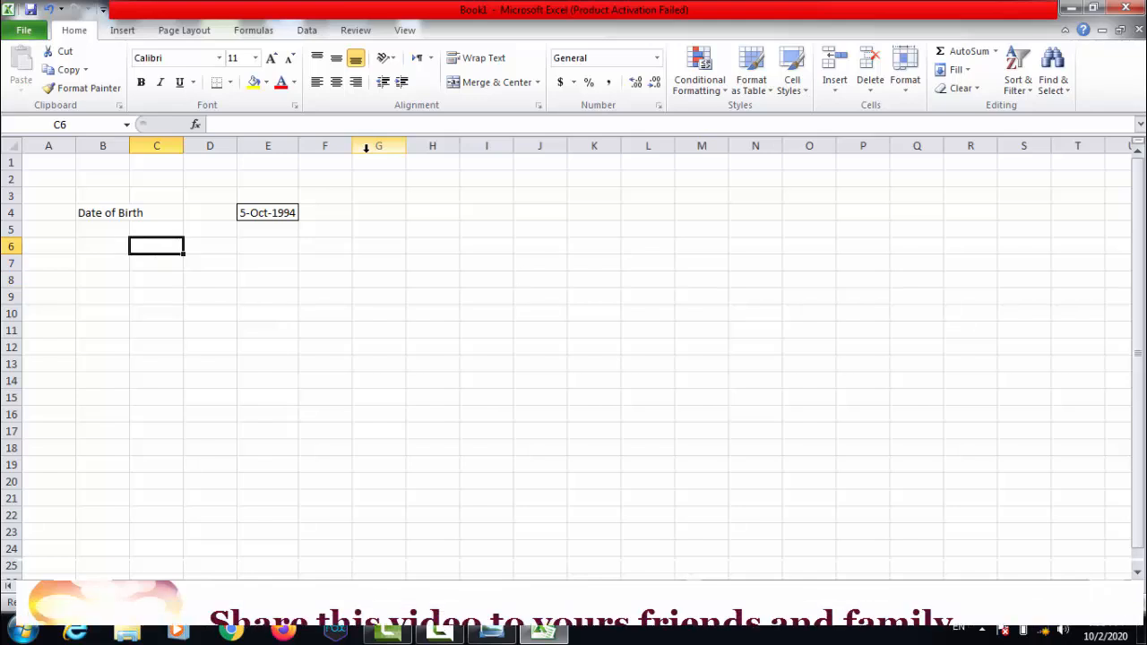
text(Years)
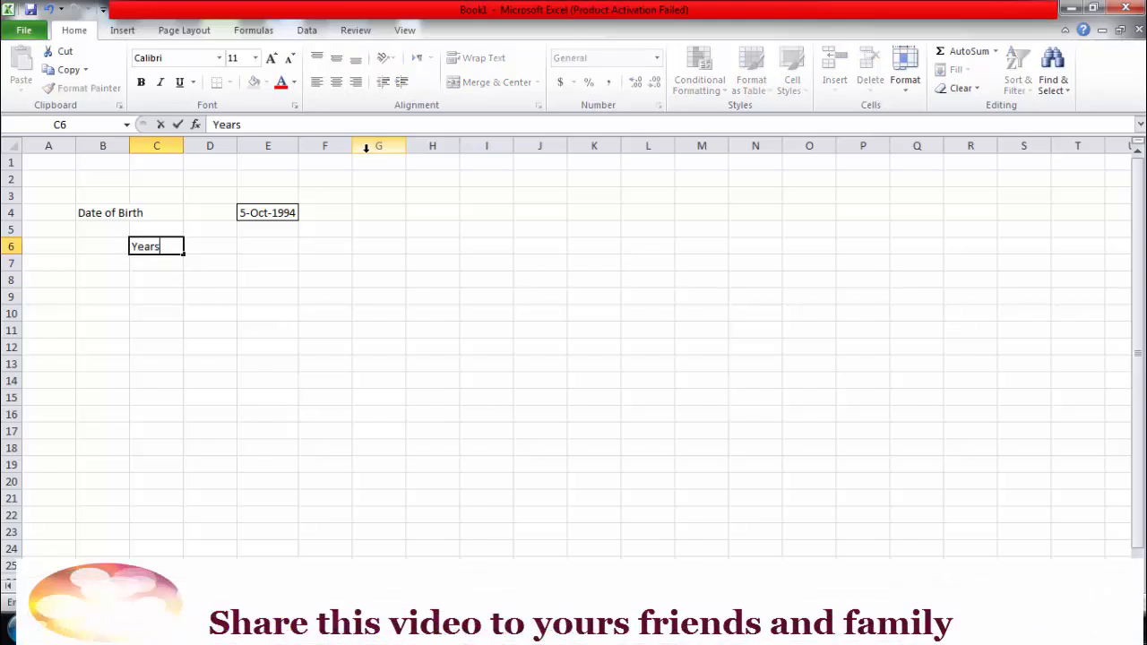
key(Return)
key(Up)
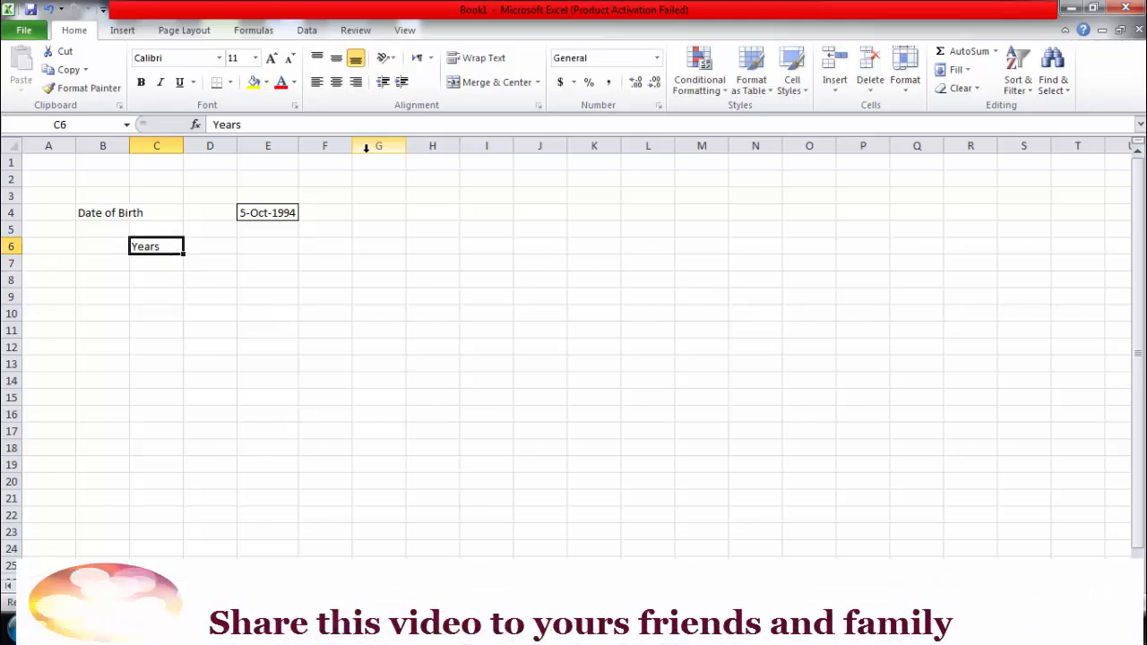
Enter the formula =DATEDIF(E4,TODAY(),"Y") in cell E6 to calculate the age in completed years.
key(Right)
key(Right)
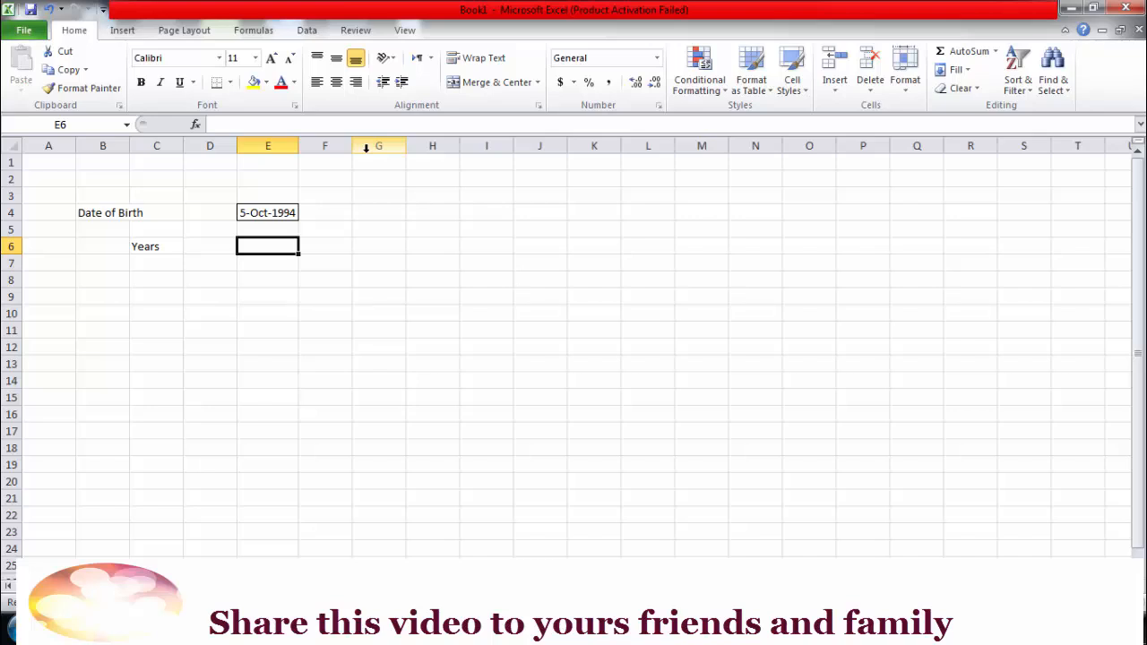
text(=)
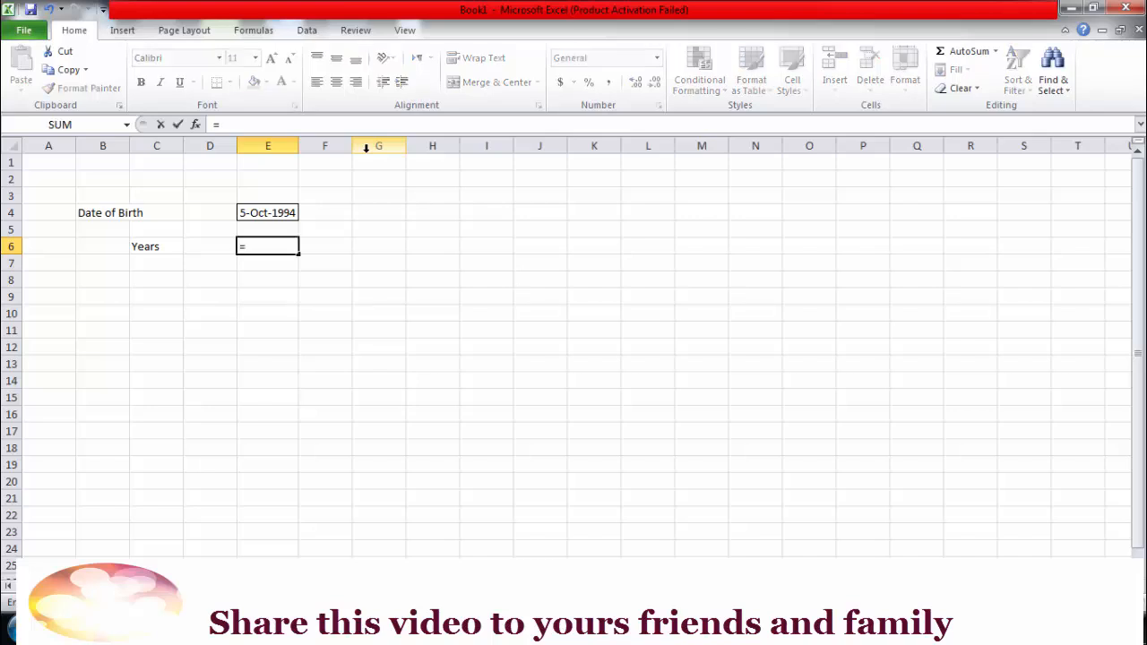
text(datedif()
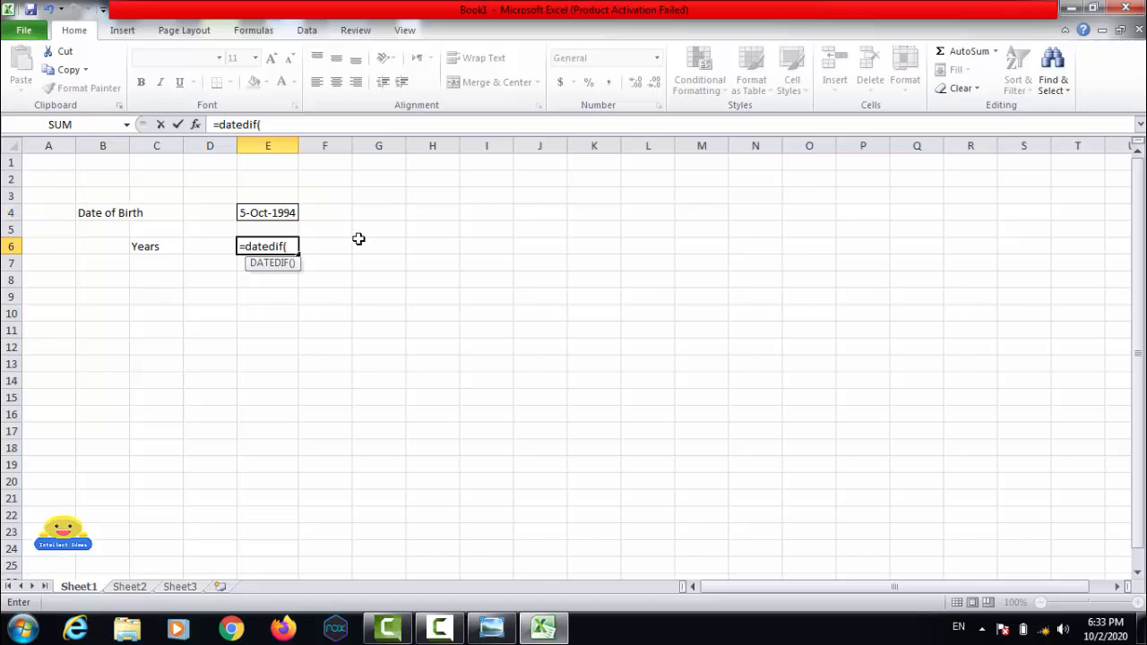
text(e4)
key(BackSpace)
key(BackSpace)
click(278, 210)
text(,today)
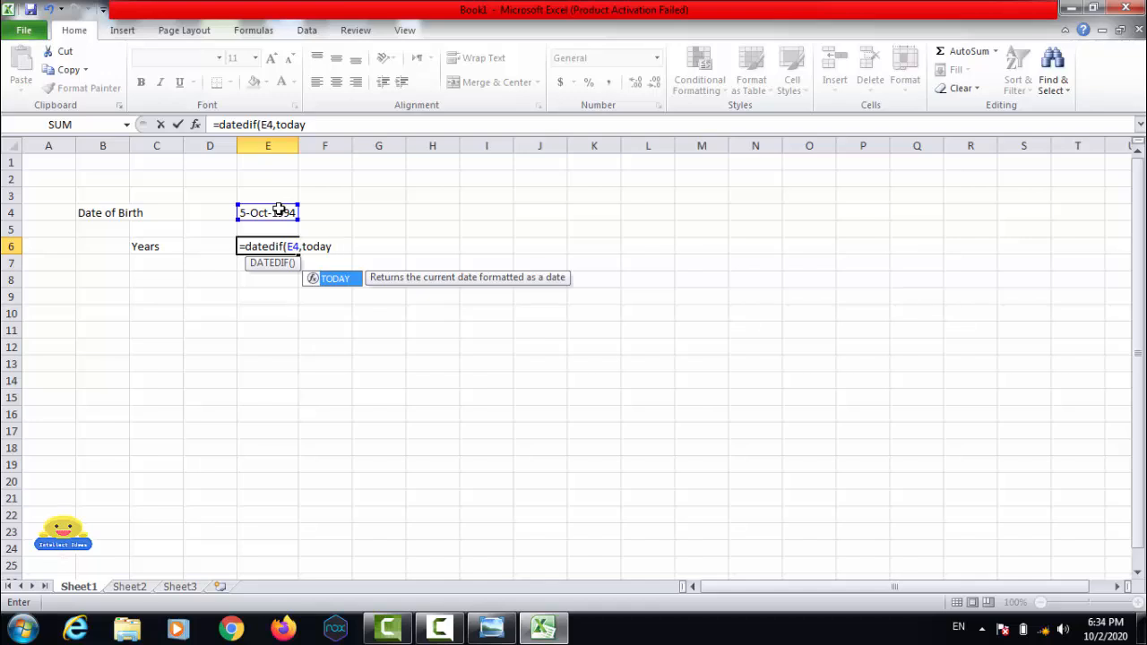
text(()
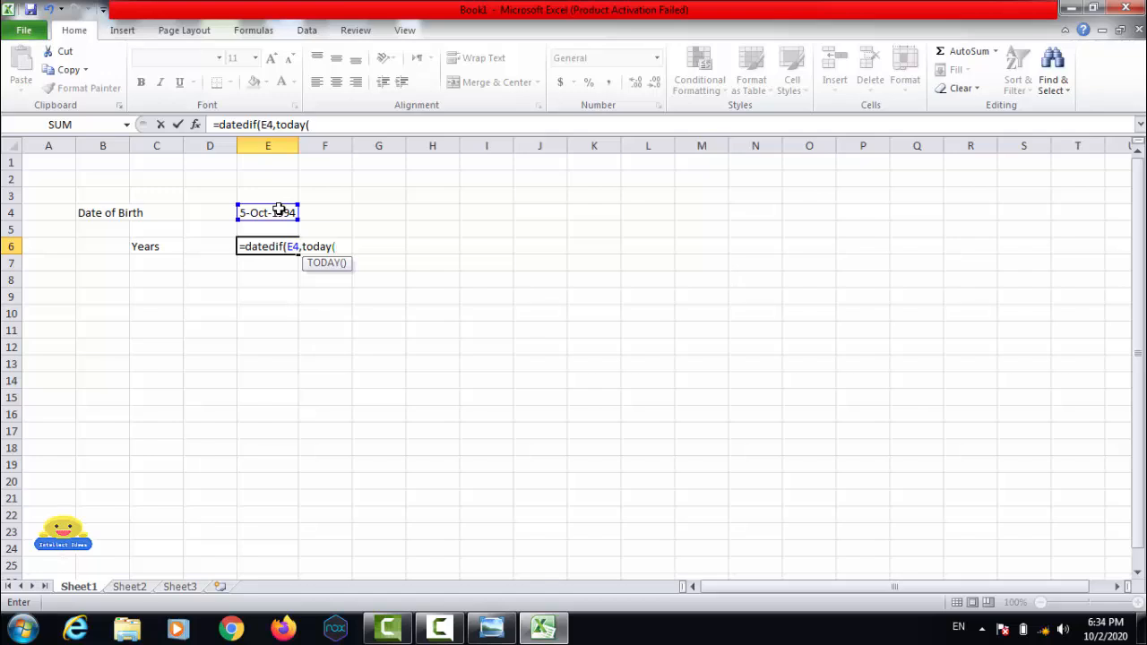
text())
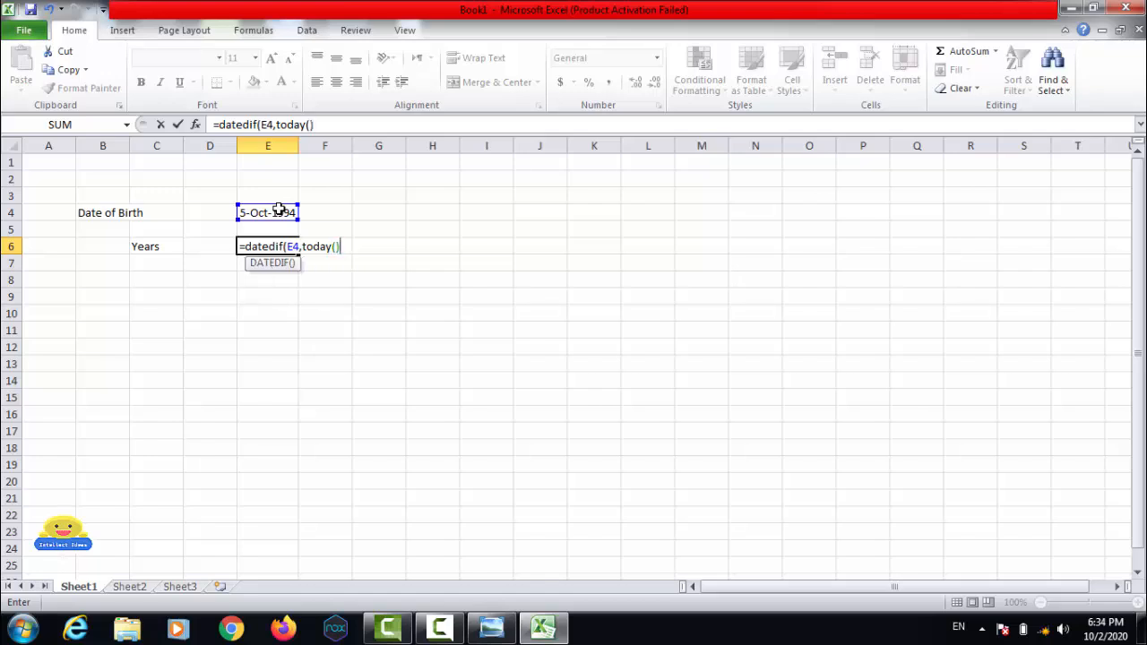
text(,"Y")
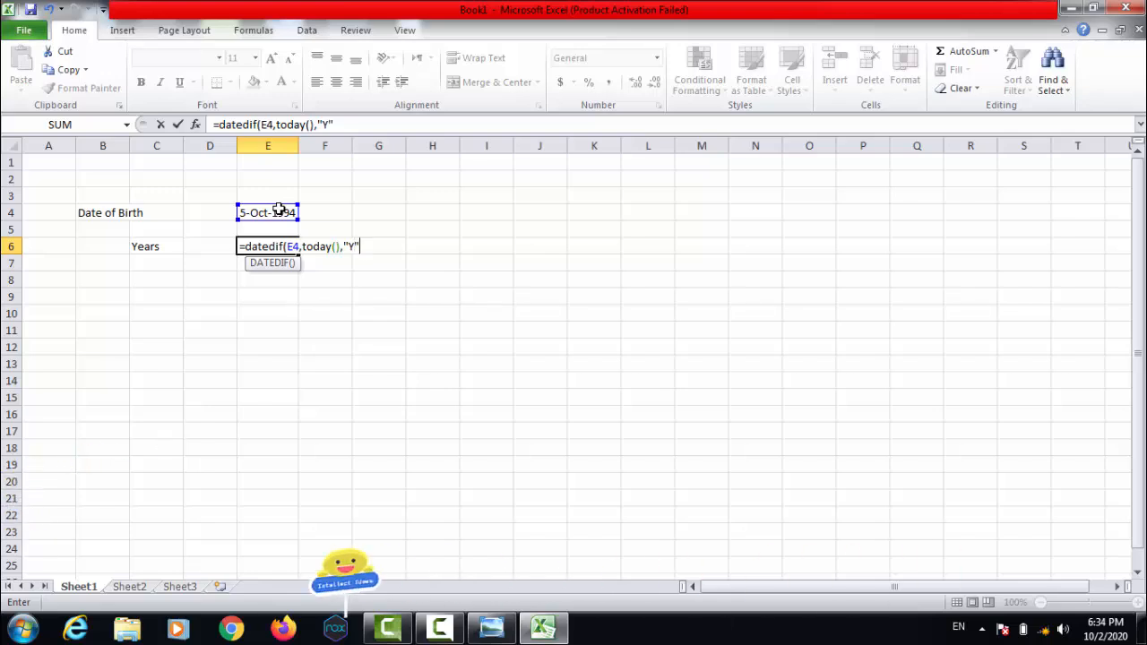
text())
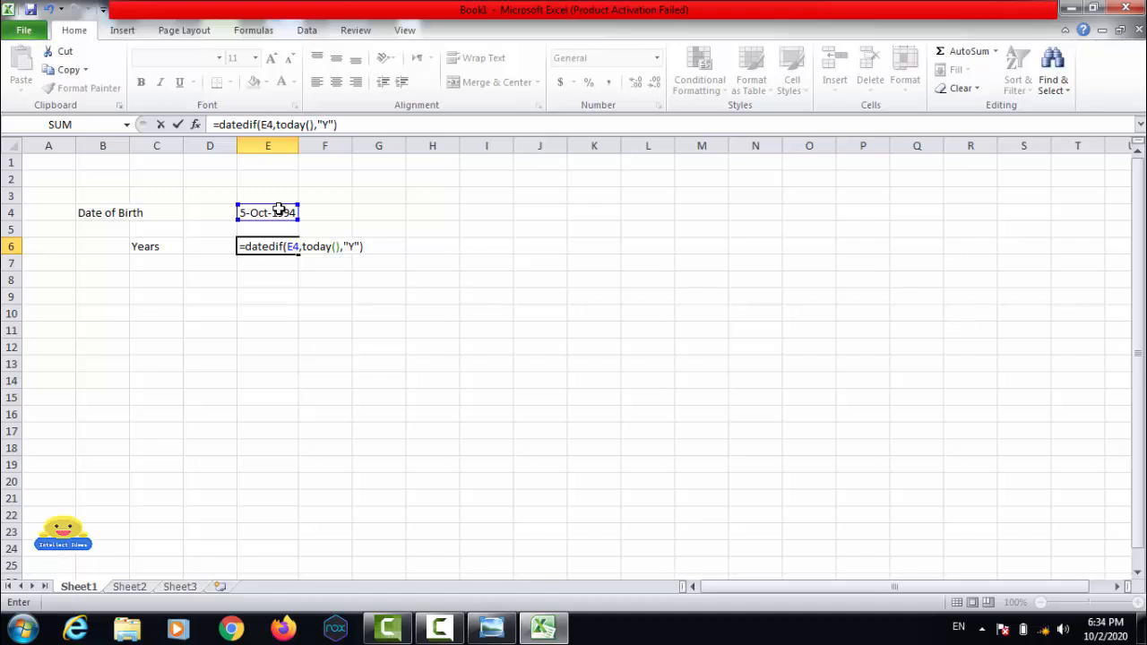
key(Return)
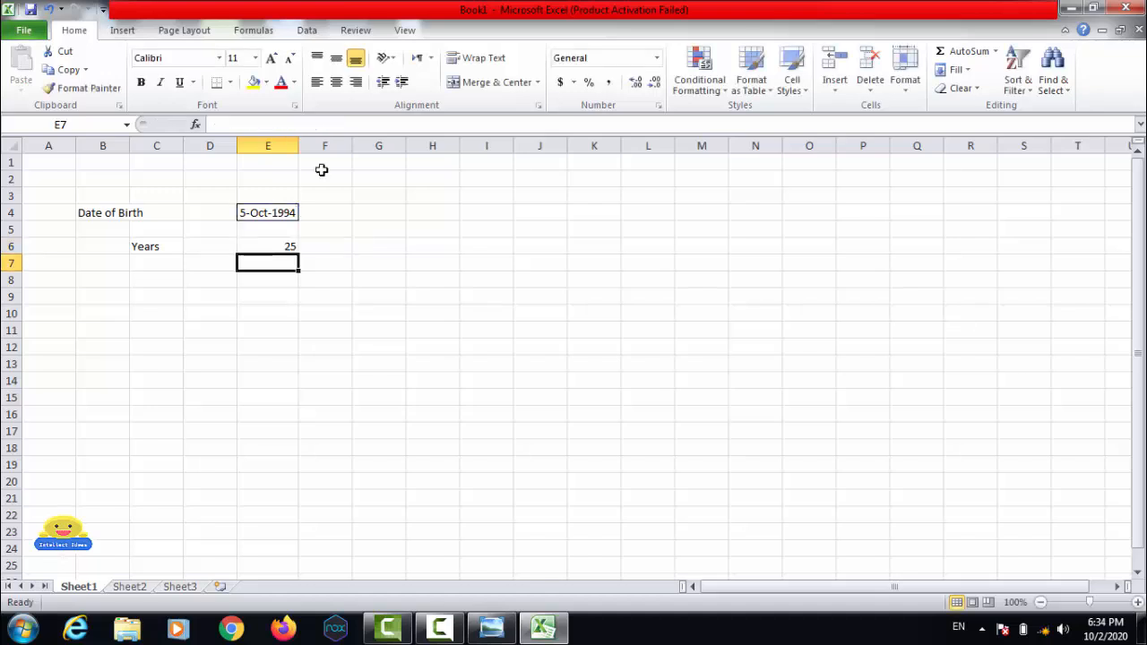
Enter the label "Months" in cell C7, directly below the Years label.
key(Up)
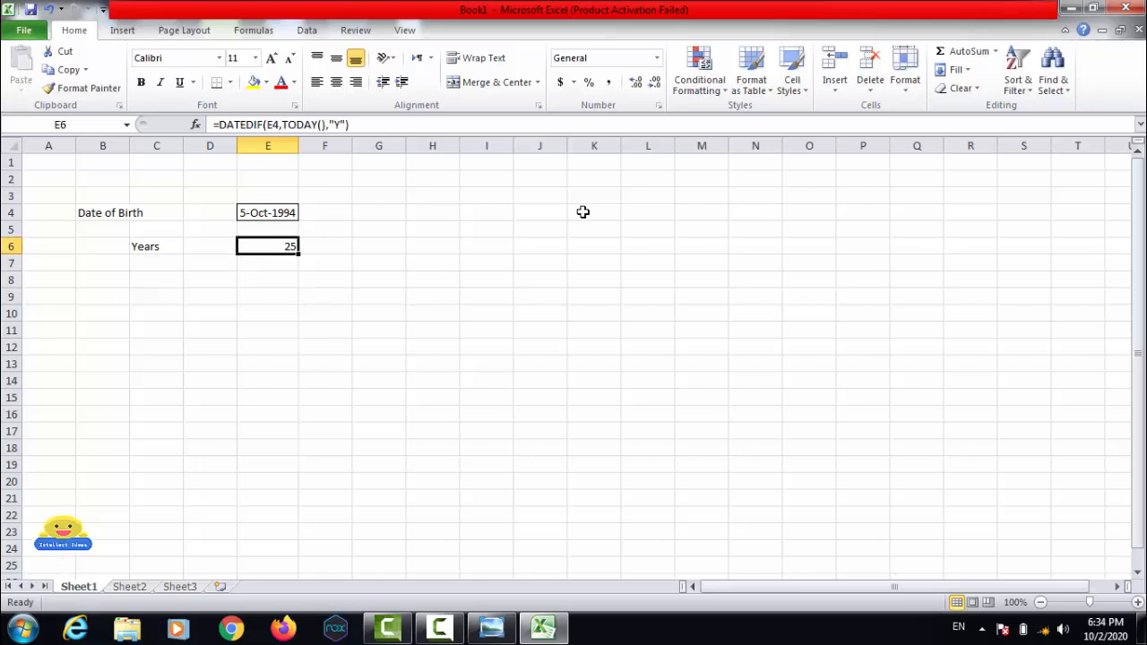
key(Left)
key(Left)
key(Down)
text(Months)
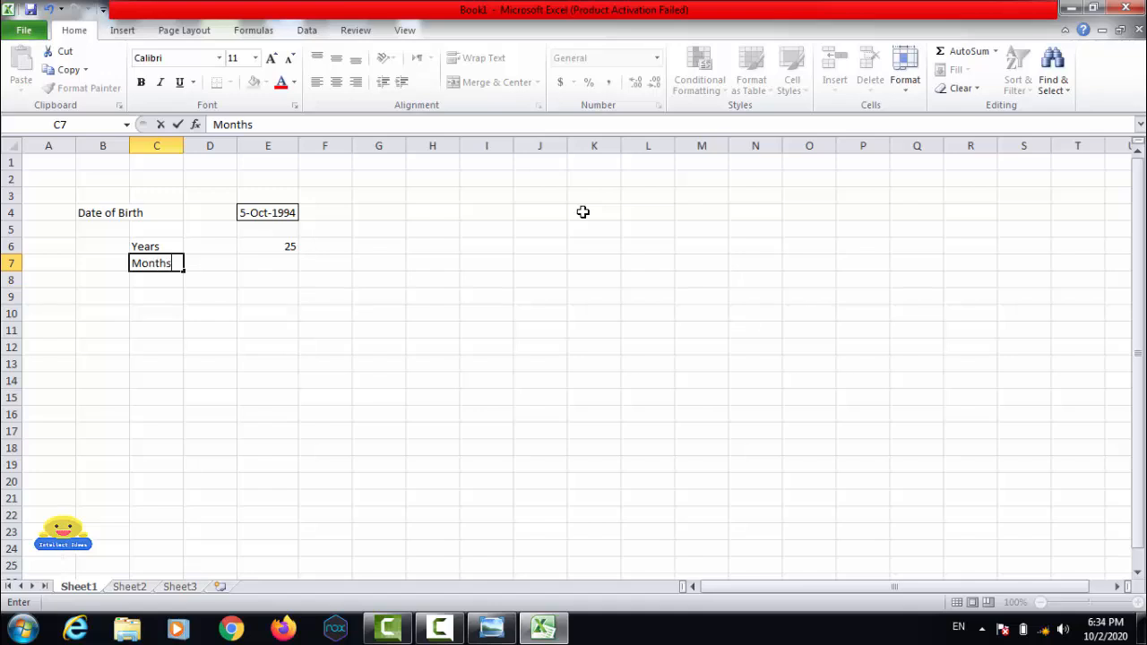
key(Return)
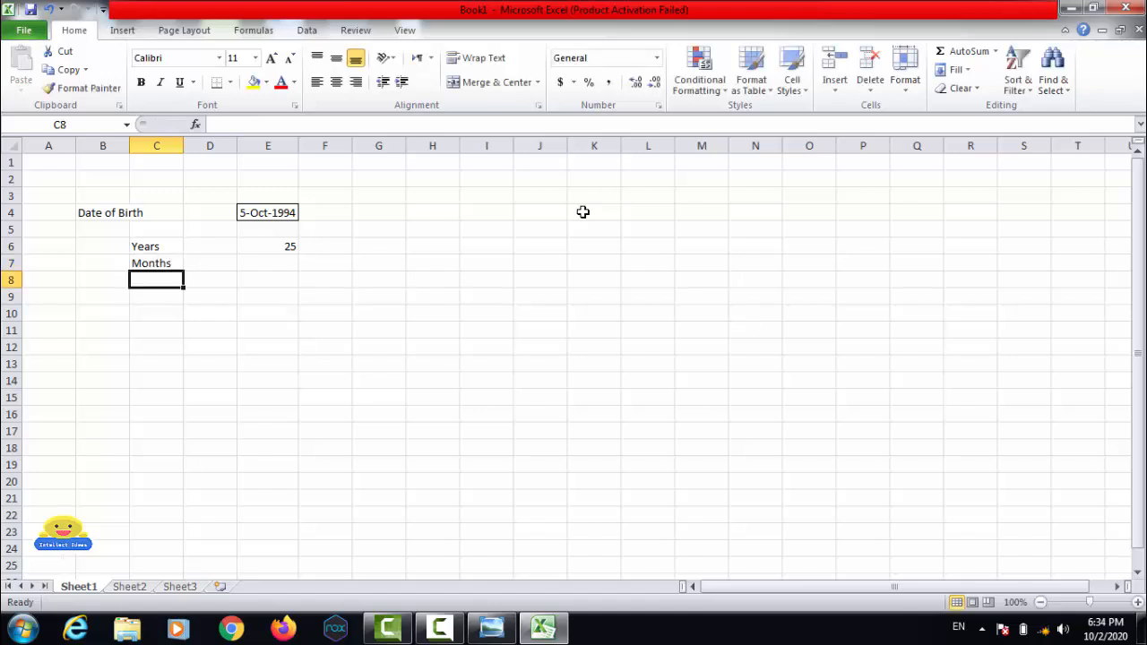
Enter the formula =DATEDIF(E4,TODAY(),"Ym") in cell E7 to calculate the remaining months beyond the completed years.
key(Up)
key(Right)
key(Right)
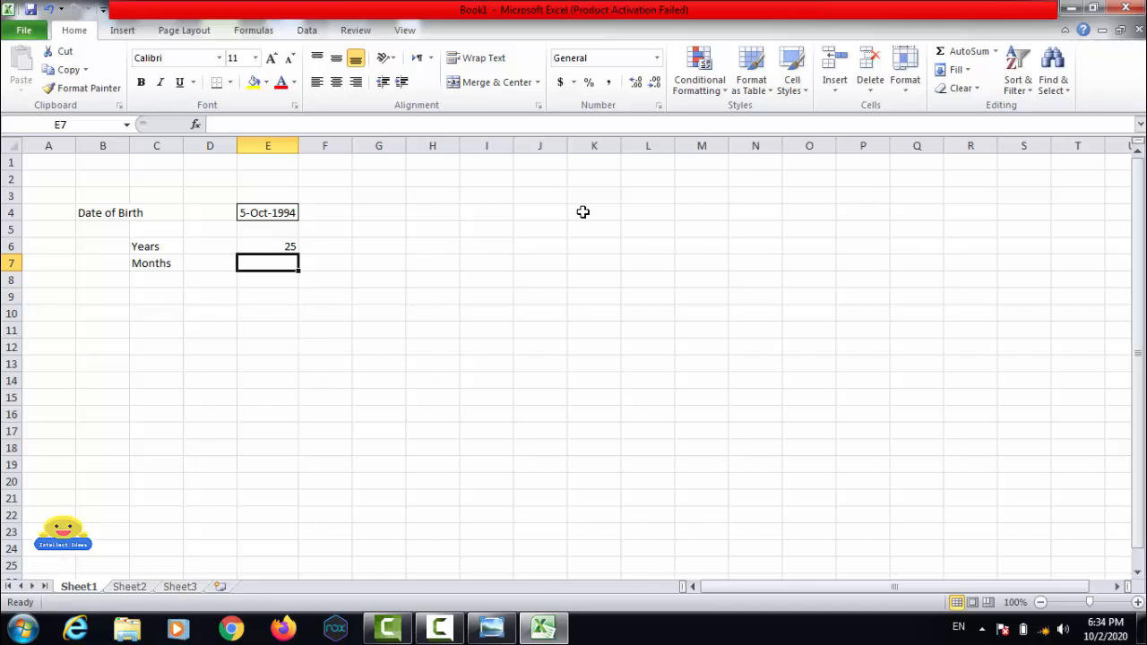
text(=dated)
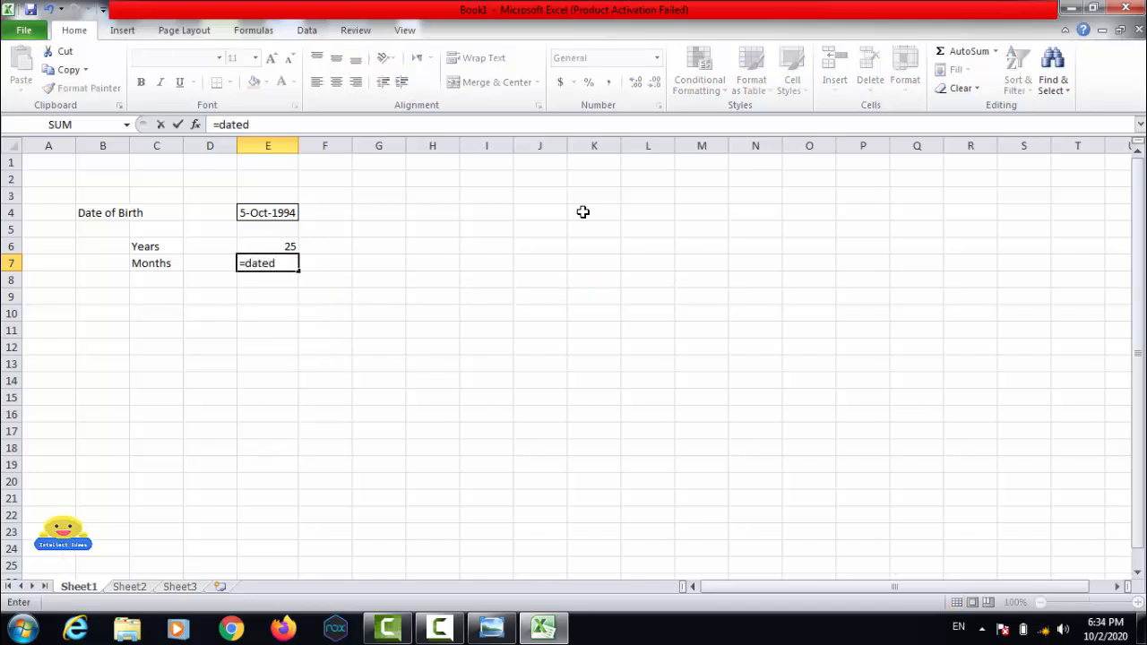
text(if()
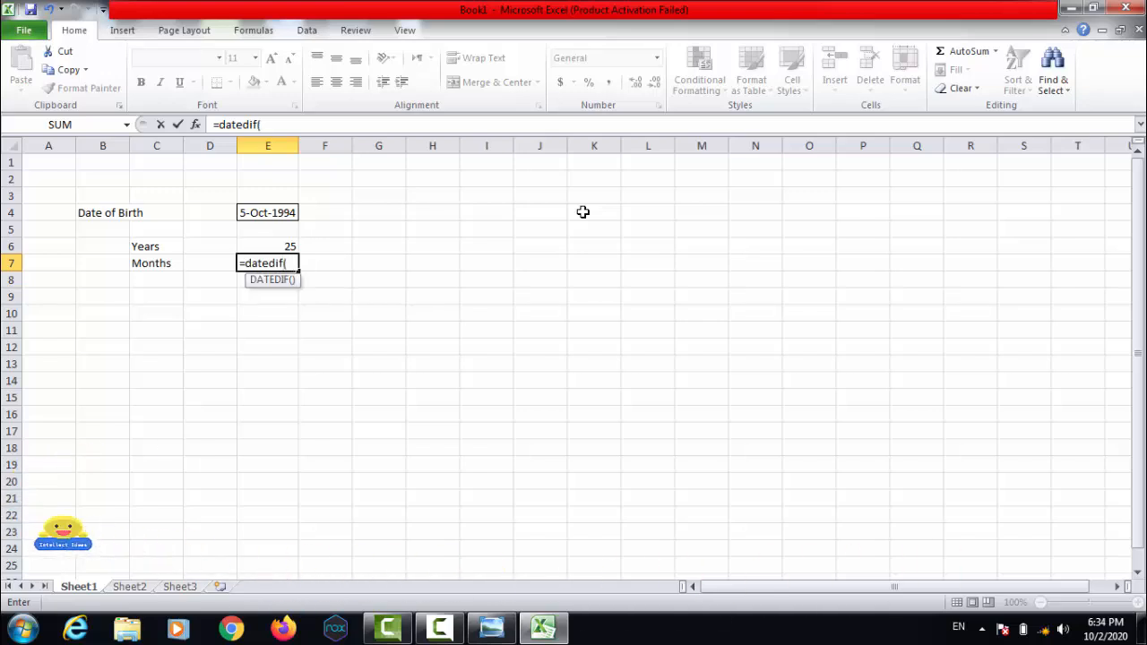
click(279, 211)
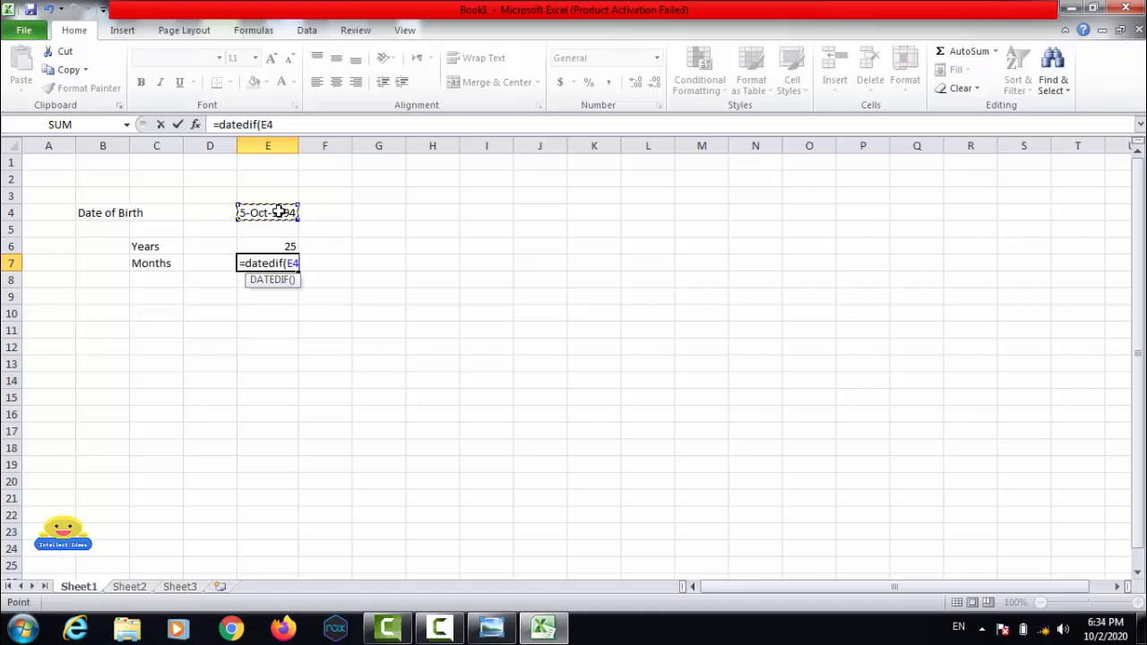
text(,to)
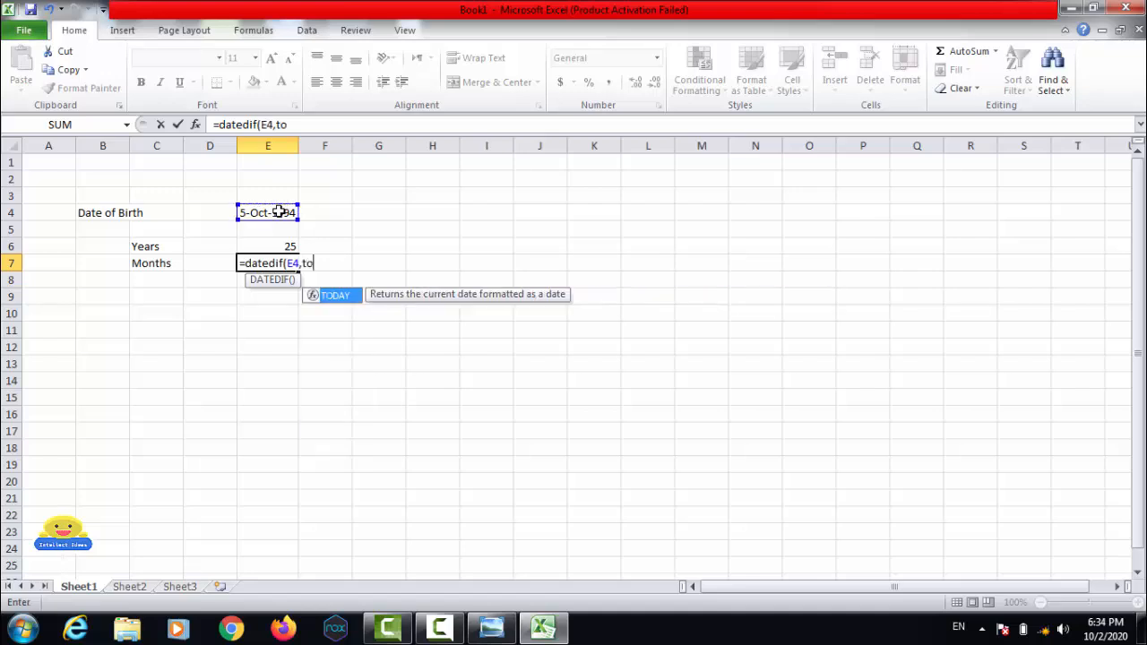
text(day()
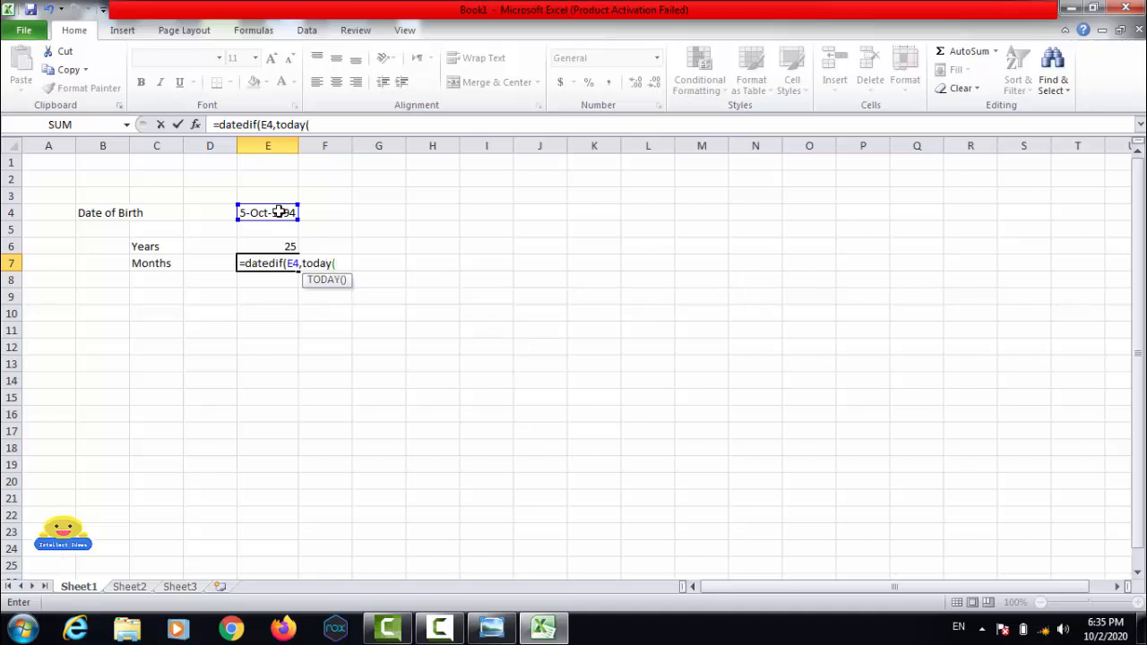
text(),)
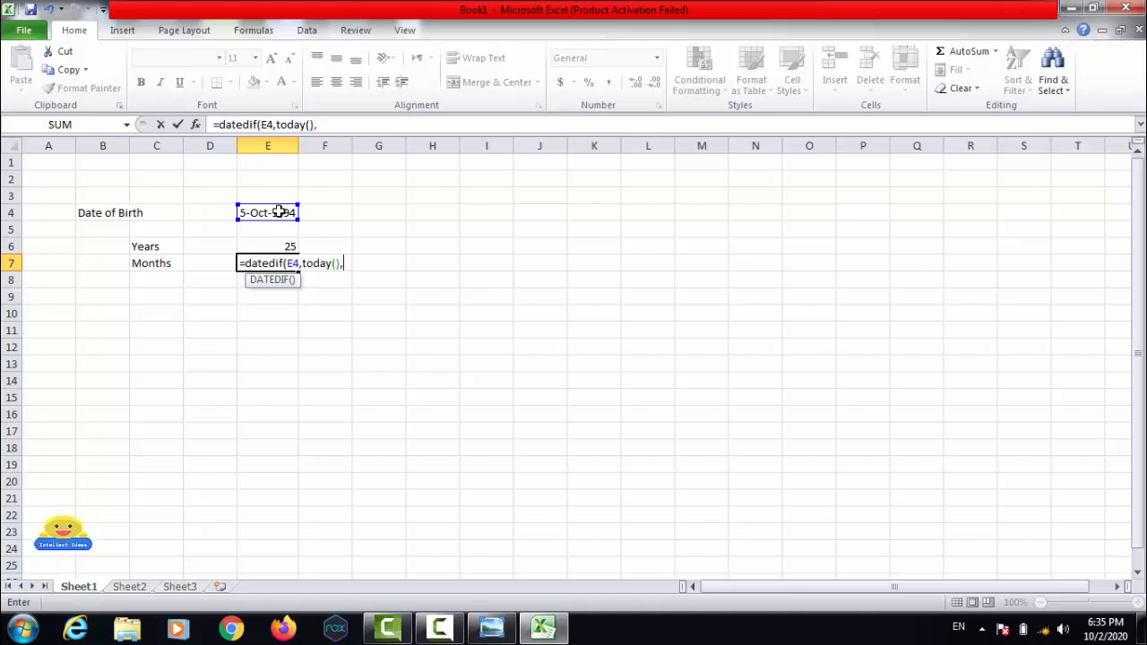
text("Ym"))
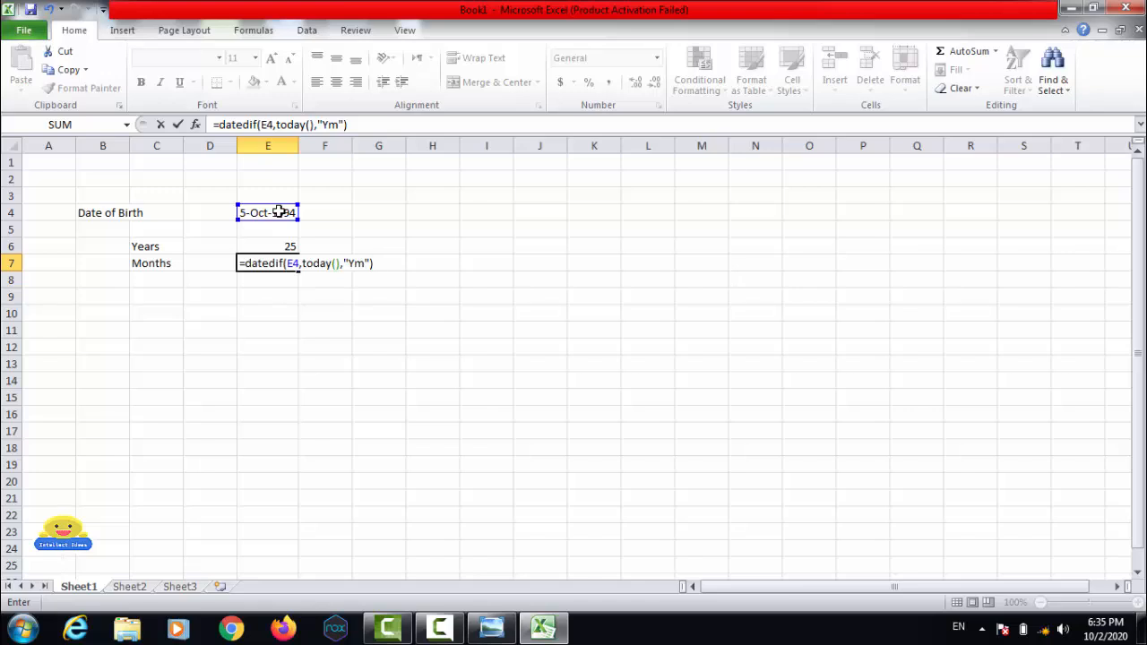
key(Return)
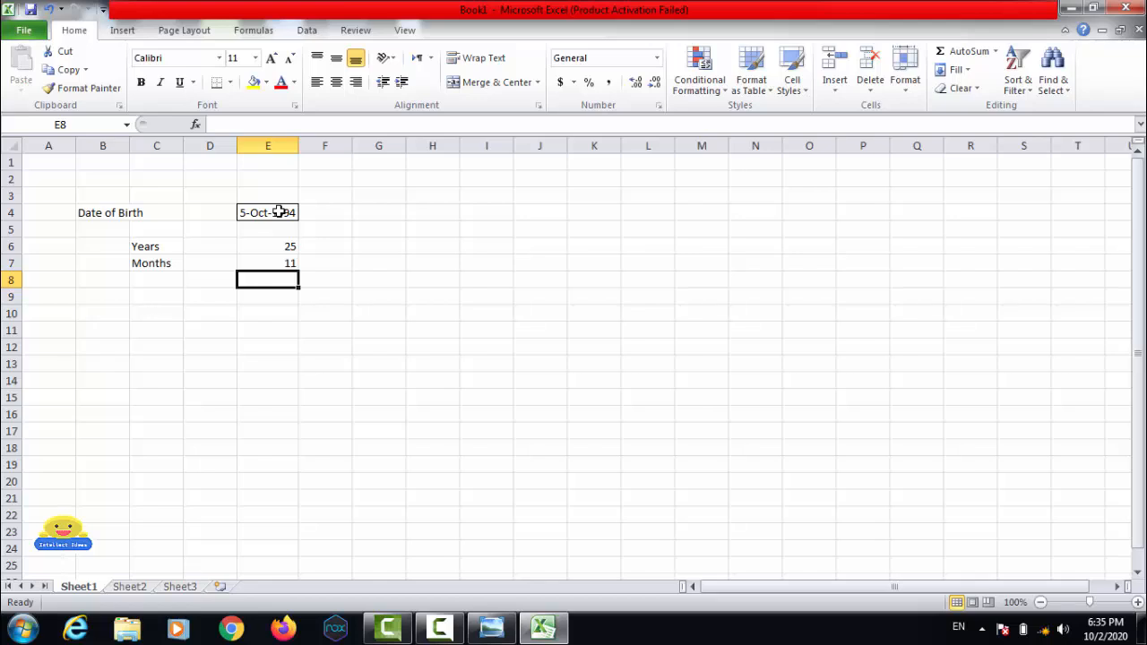
Enter the label "Days" in cell C8, directly below the Months label.
key(Left)
key(Left)
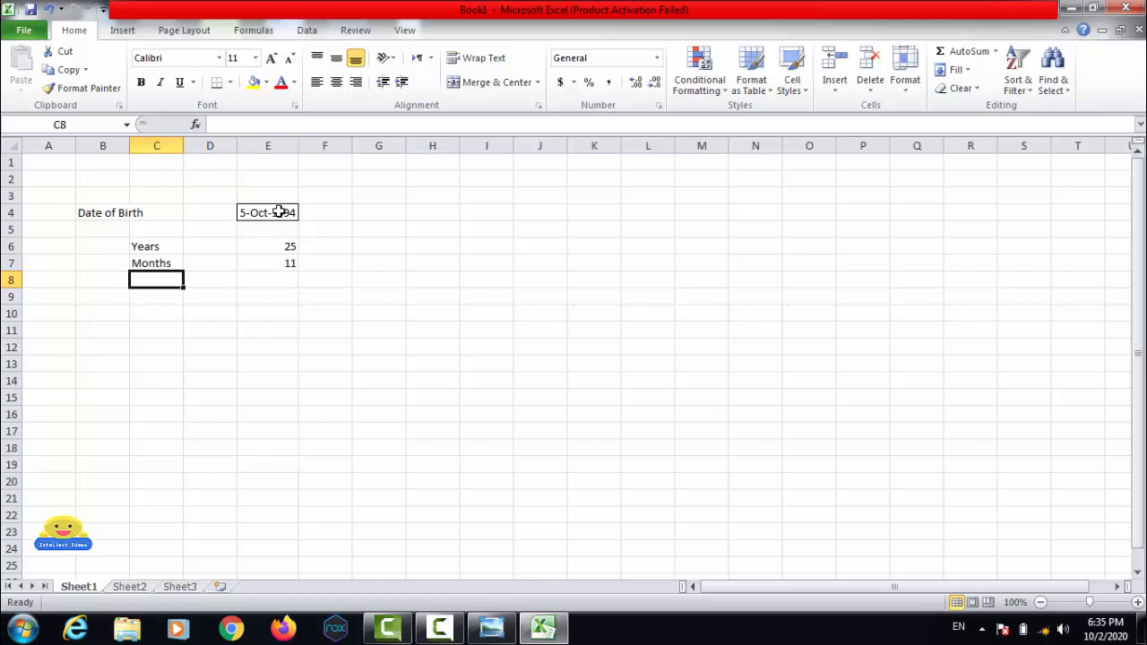
text(Days)
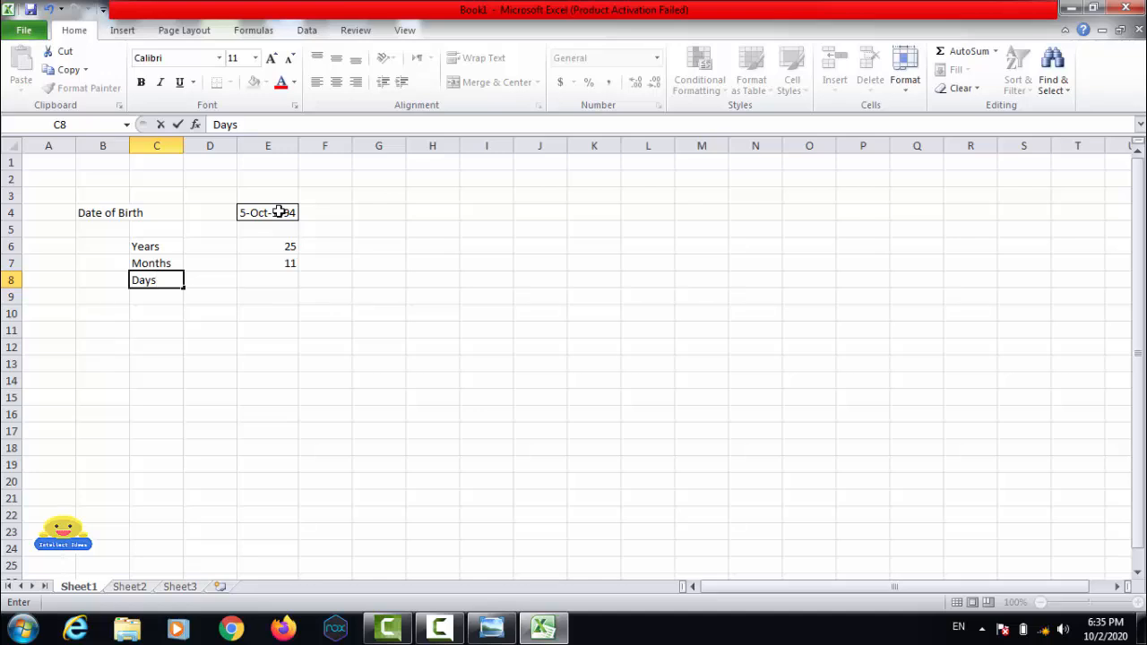
key(Return)
Enter the formula =DATEDIF(E4,TODAY(),"md") in cell E8 to calculate the remaining days beyond the completed months.
key(Up)
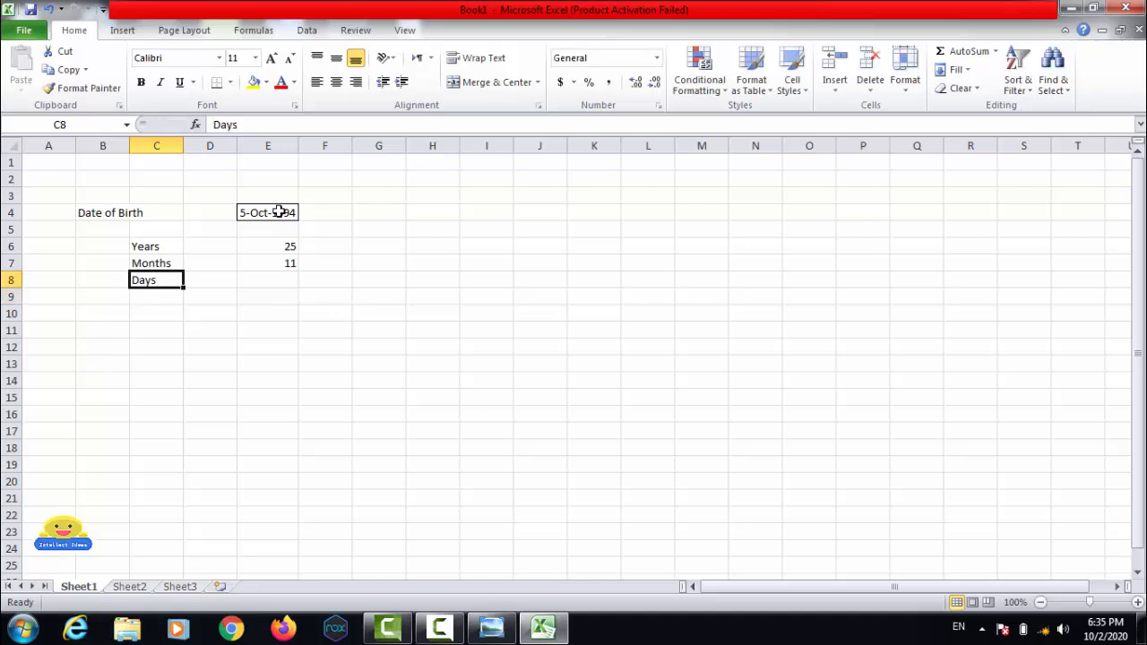
key(Right)
key(Right)
text(=dated)
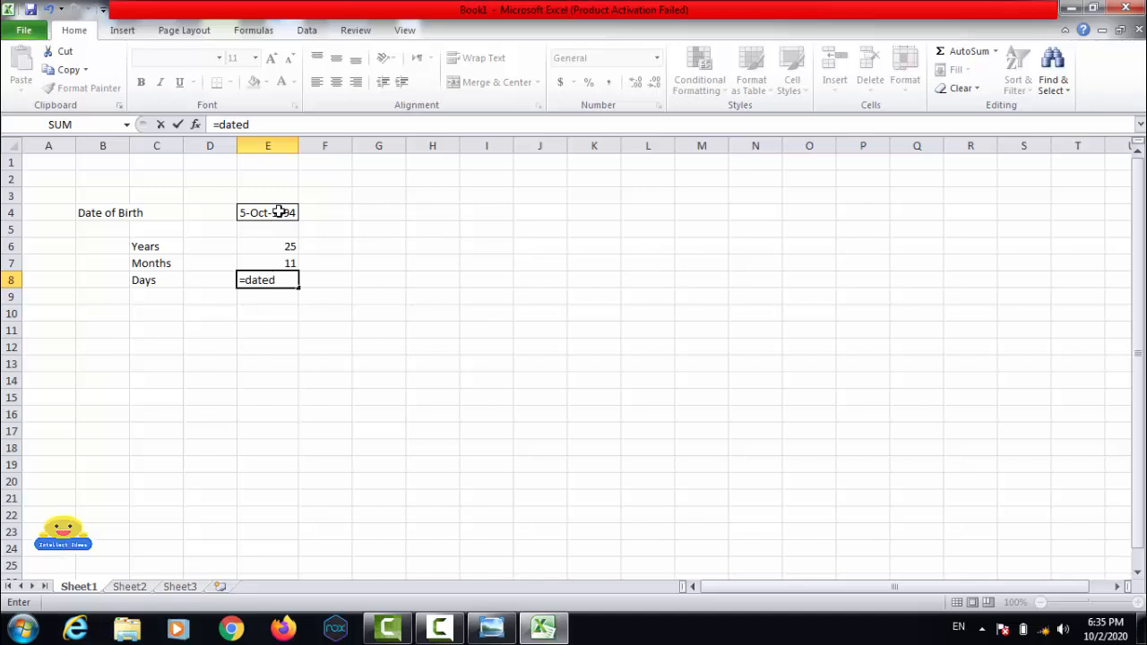
text(if()
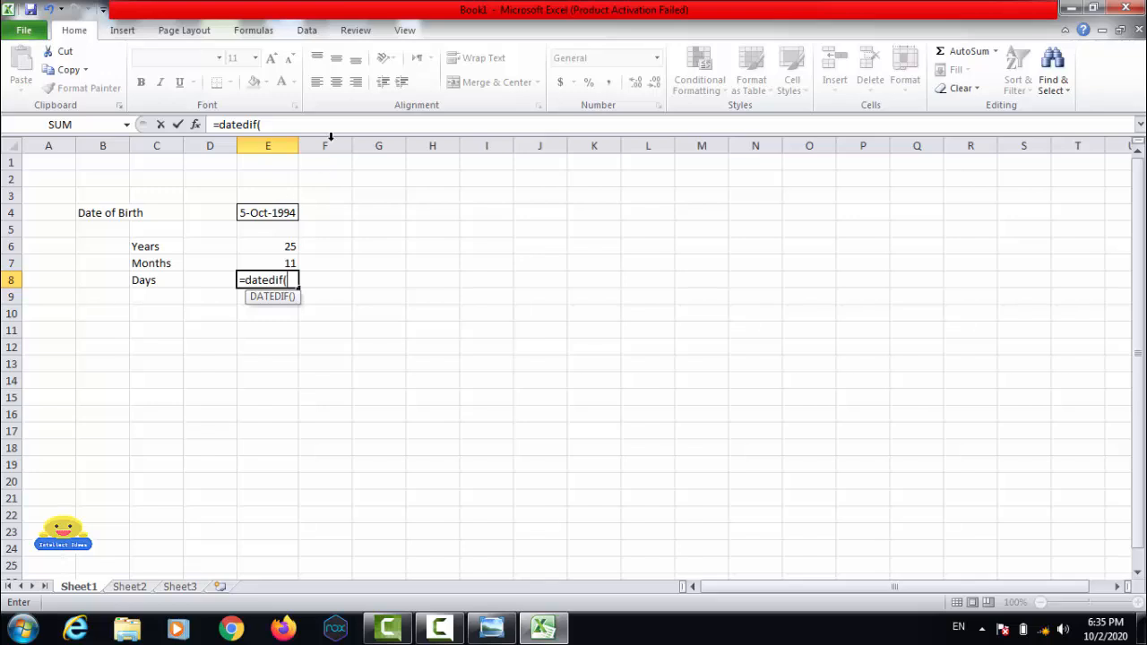
click(273, 211)
text(,toda)
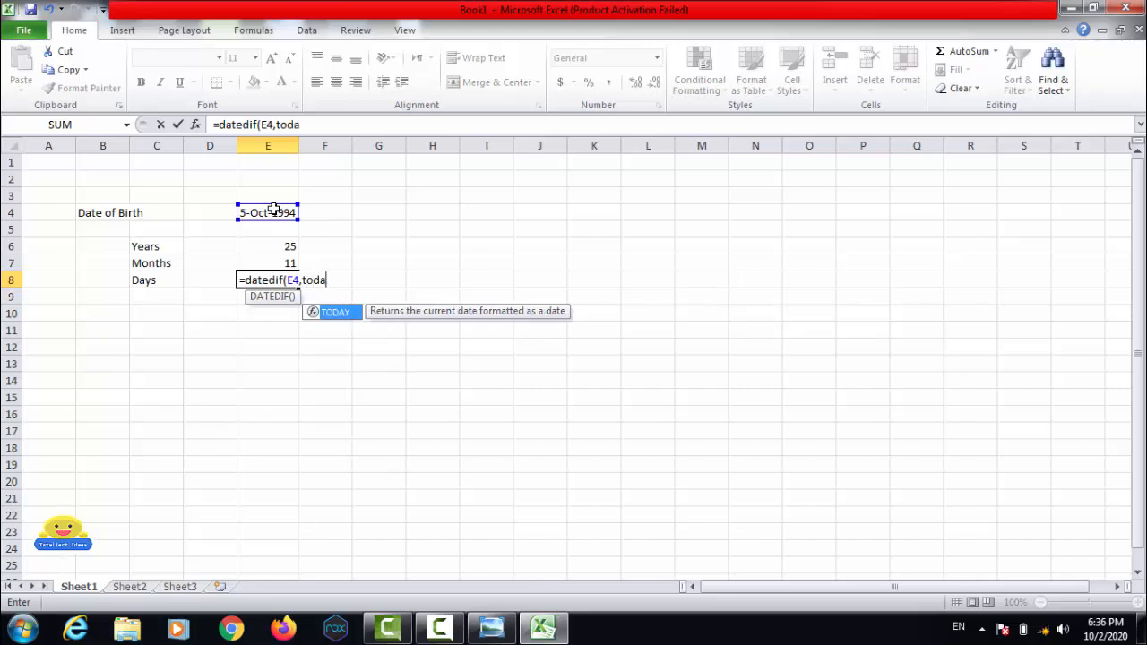
text(y()
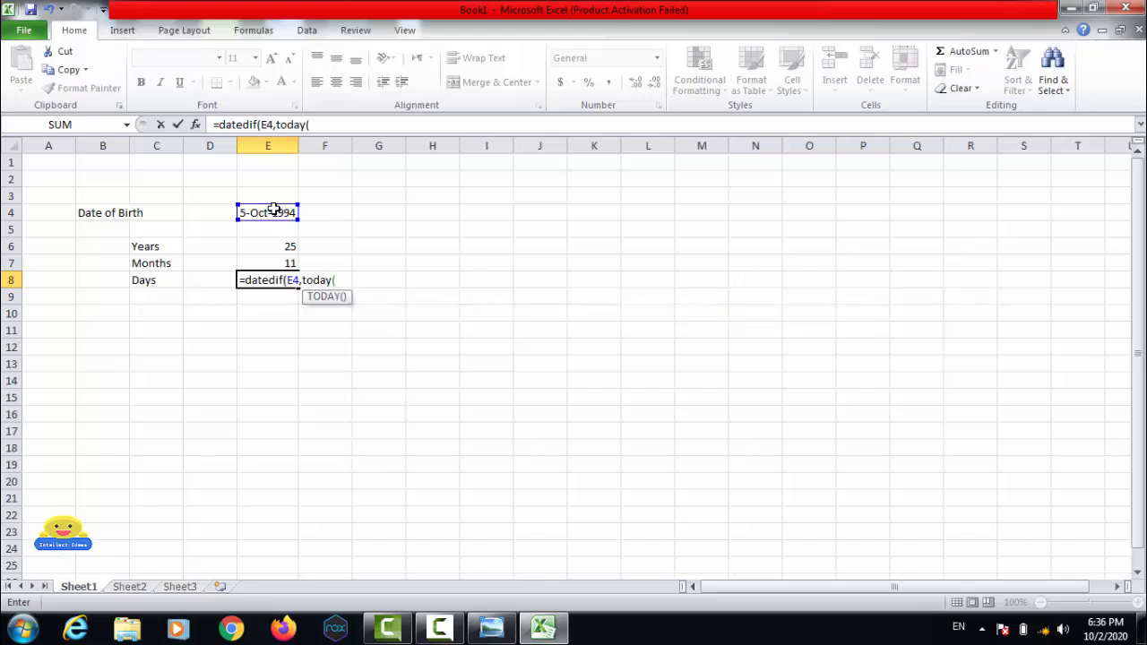
text(),)
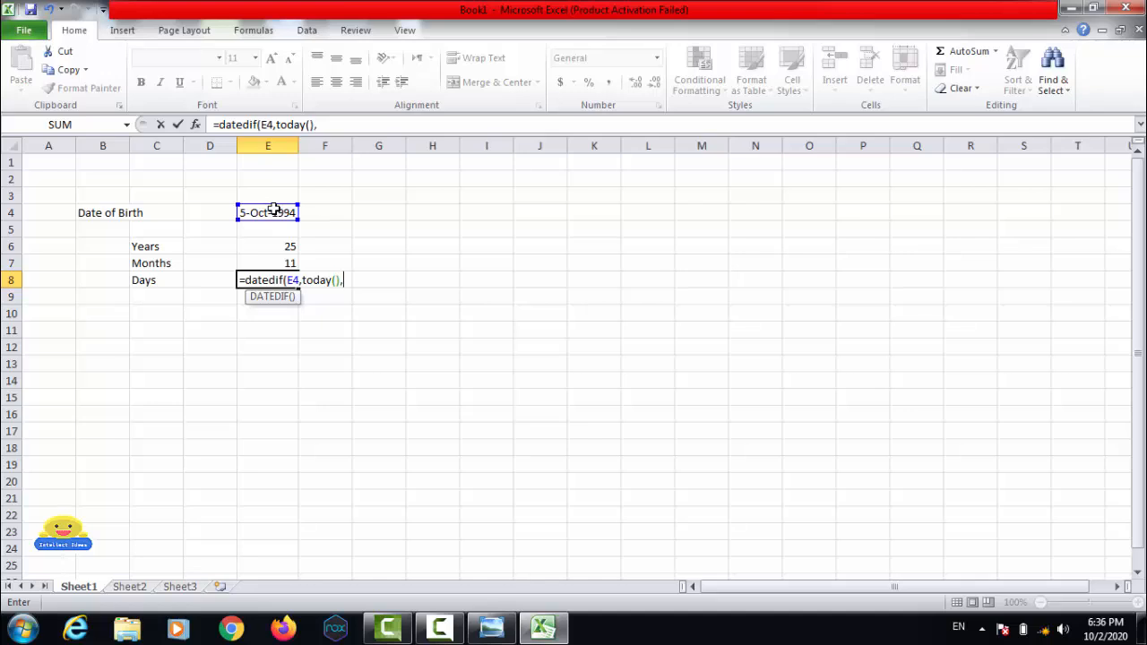
text(")
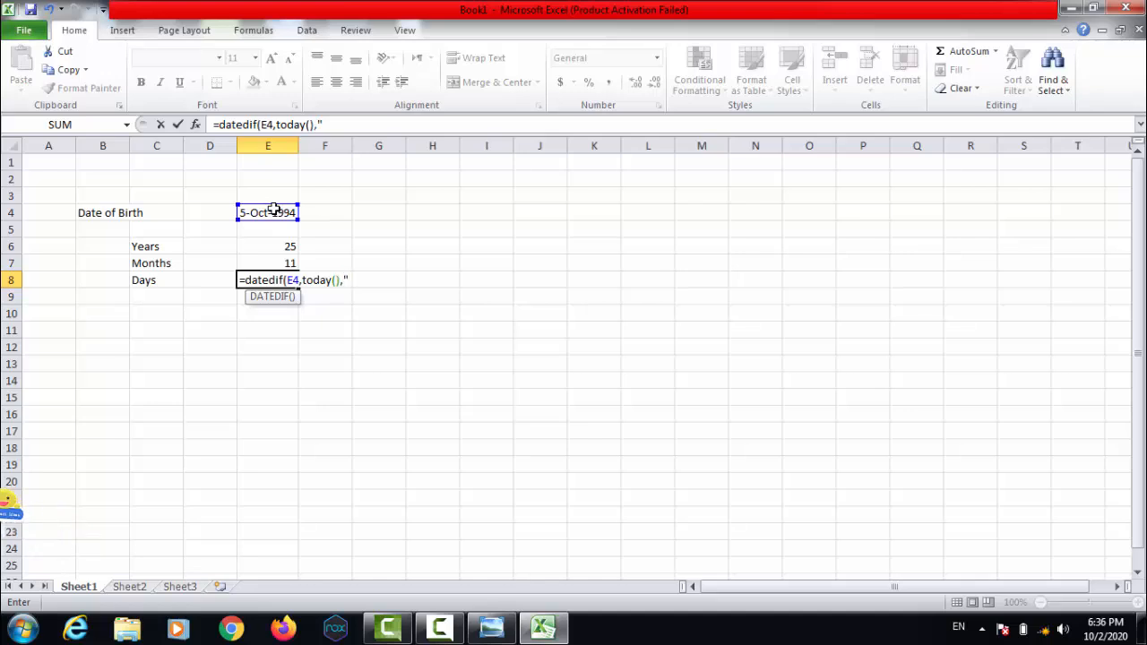
text(md)
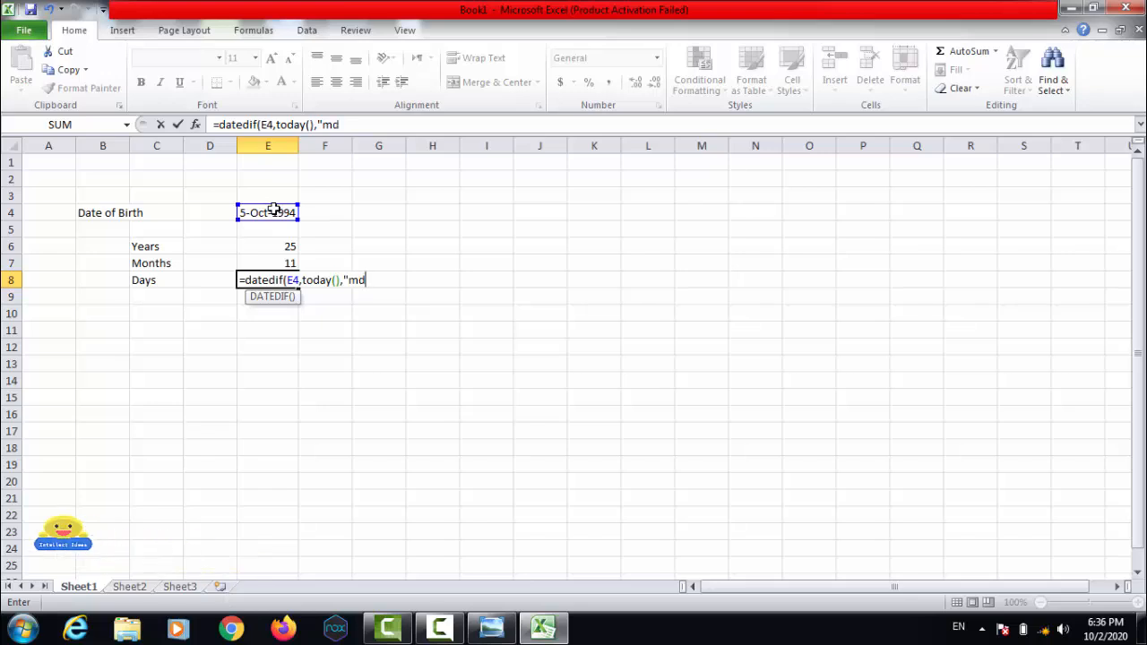
text("))
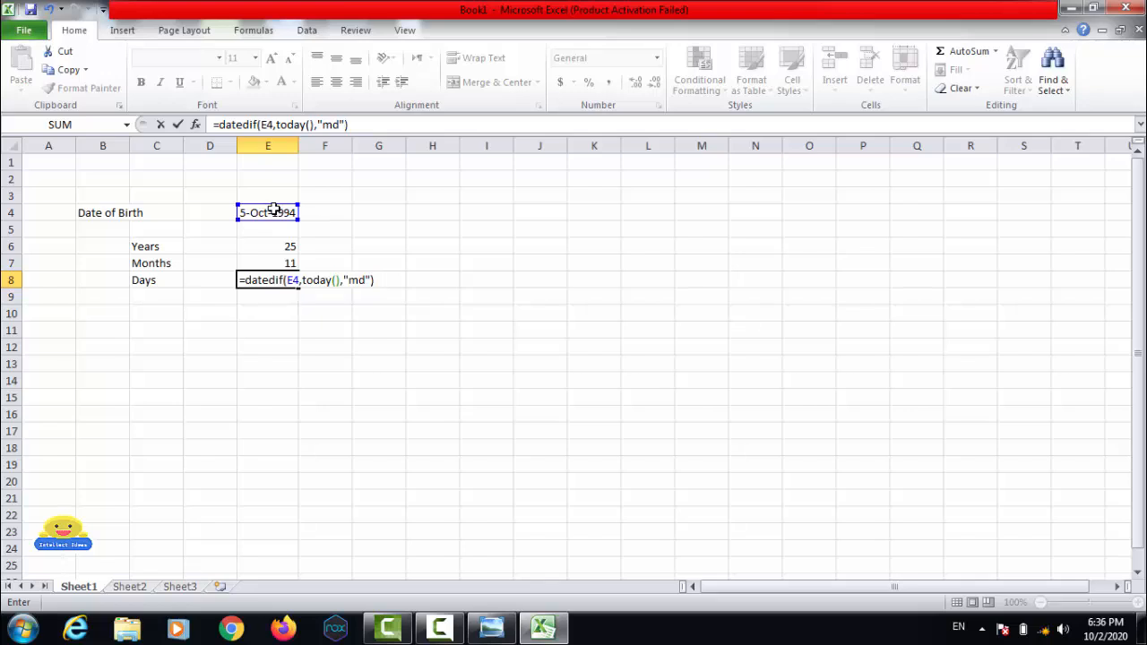
key(Return)
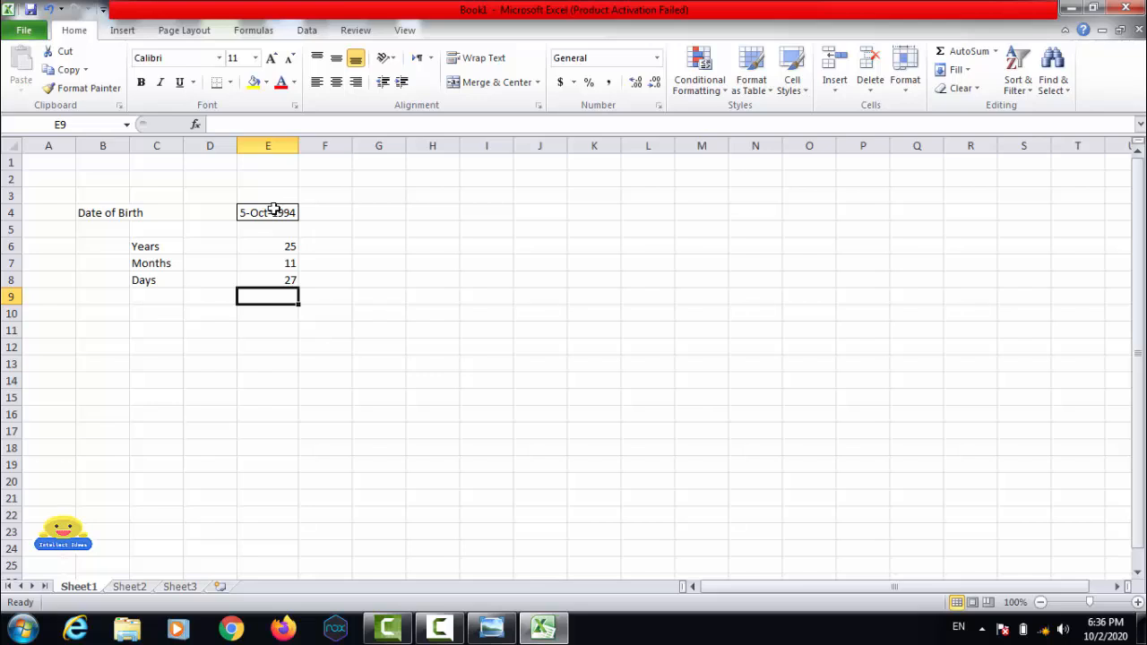
Review the DATEDIF formulas and results for years, months and days in cells E6 to E8.
key(Up)
key(Up)
key(Up)
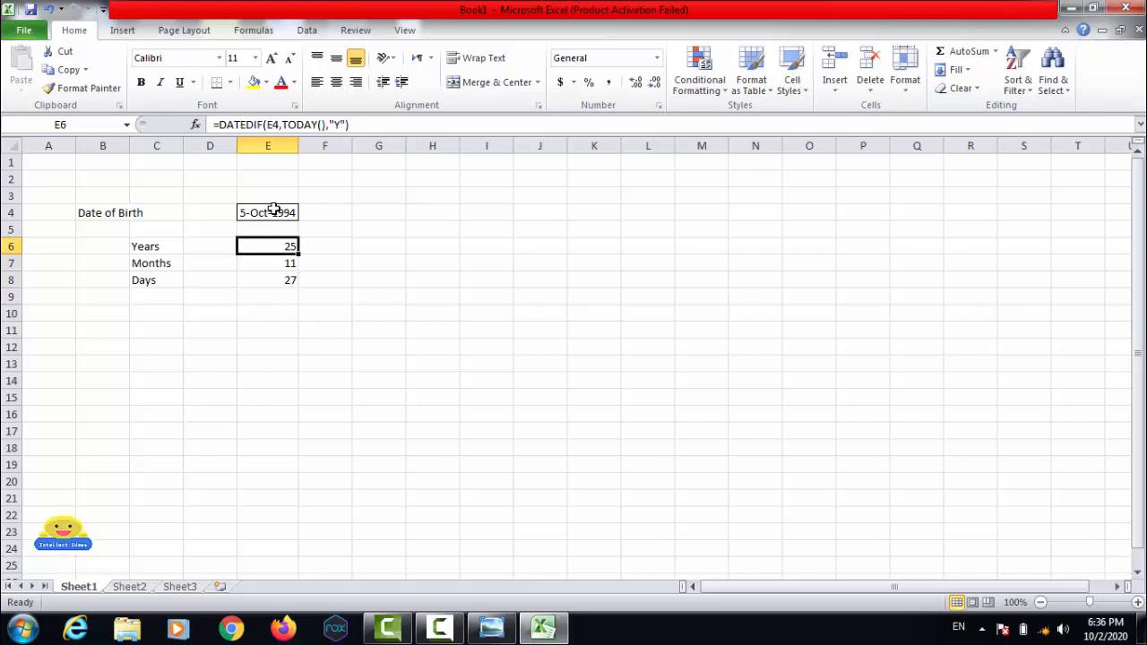
key(Down)
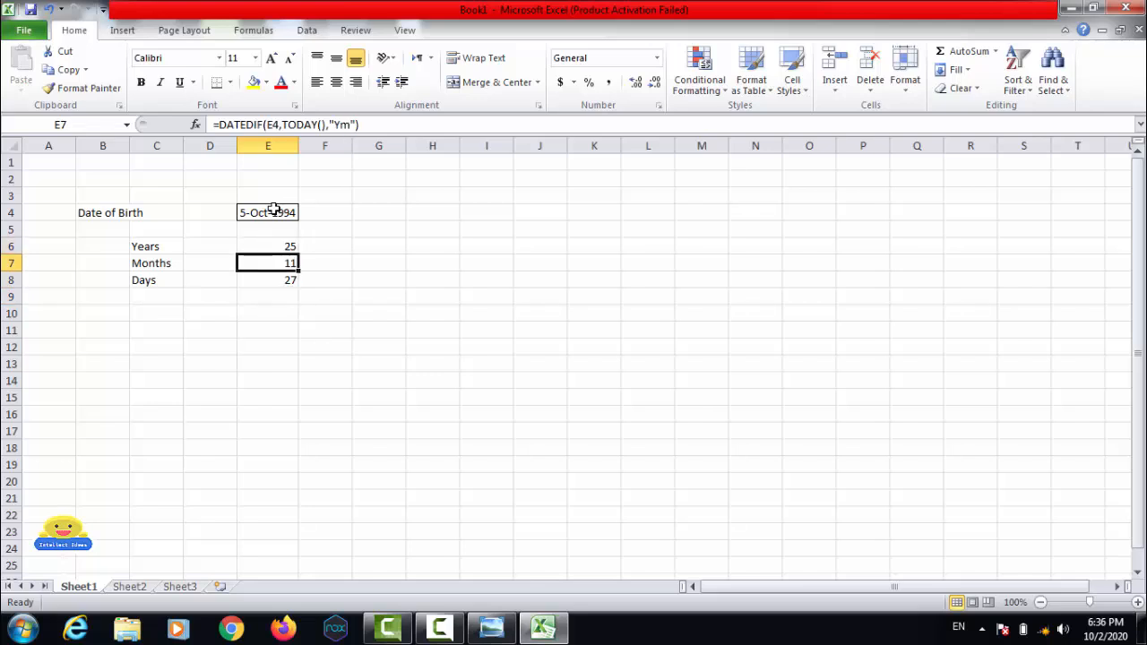
key(Down)
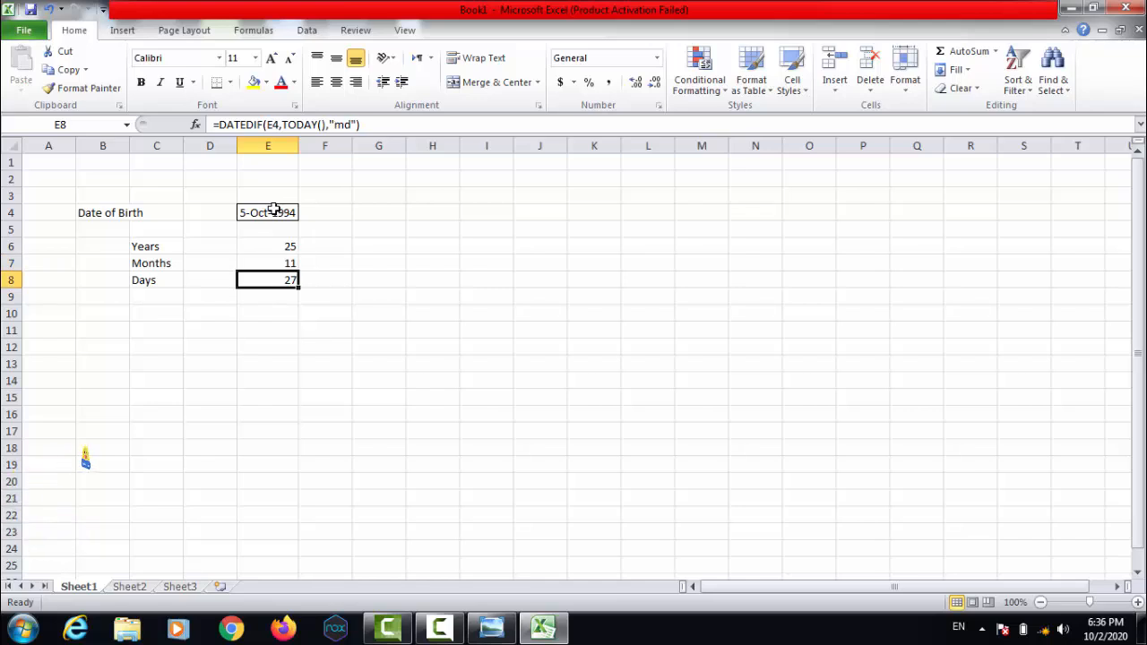
key(Up)
key(Up)
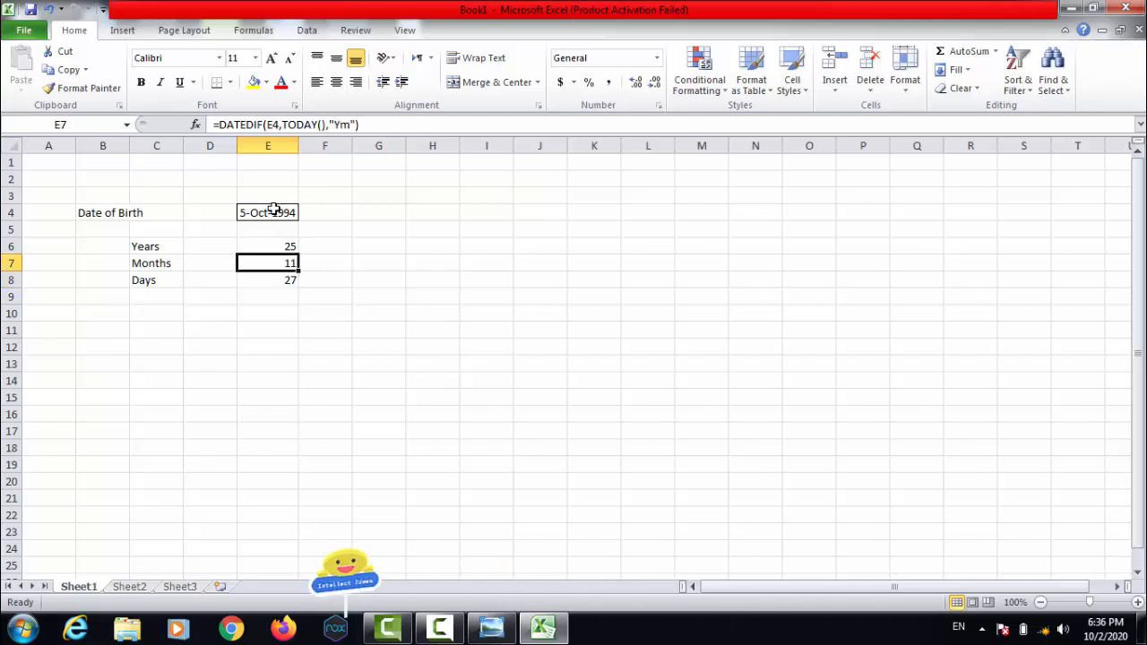
key(Down)
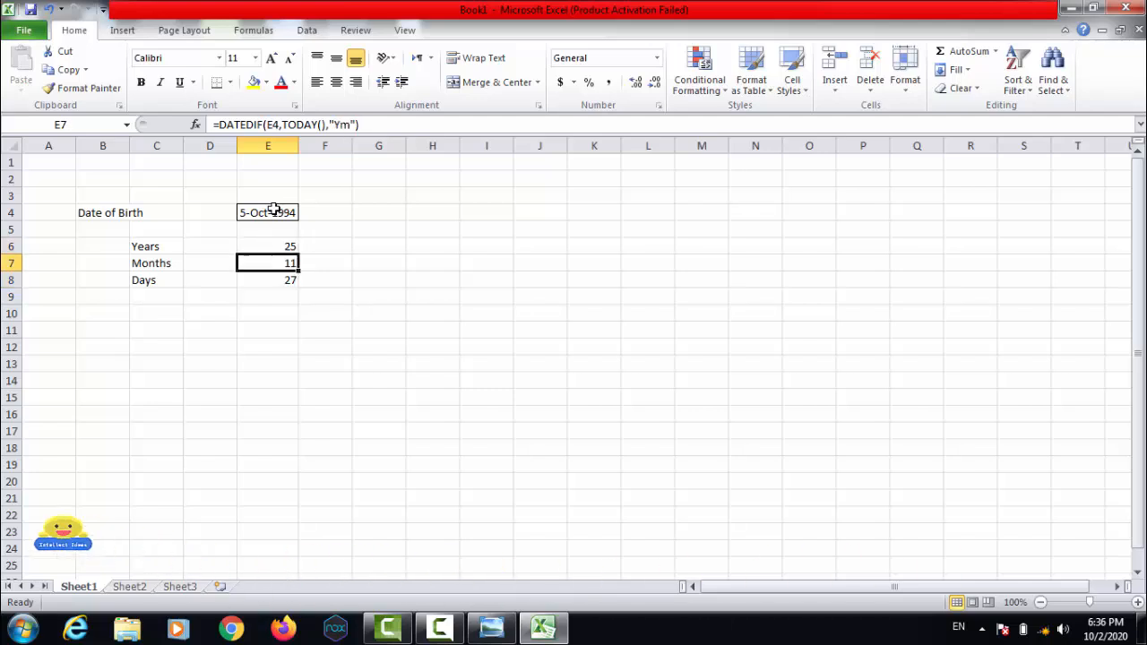
key(Down)
Replace the month and year of the date in cell E4 to test the calculator with a different date of birth.
key(Up)
key(Up)
key(Up)
key(Up)
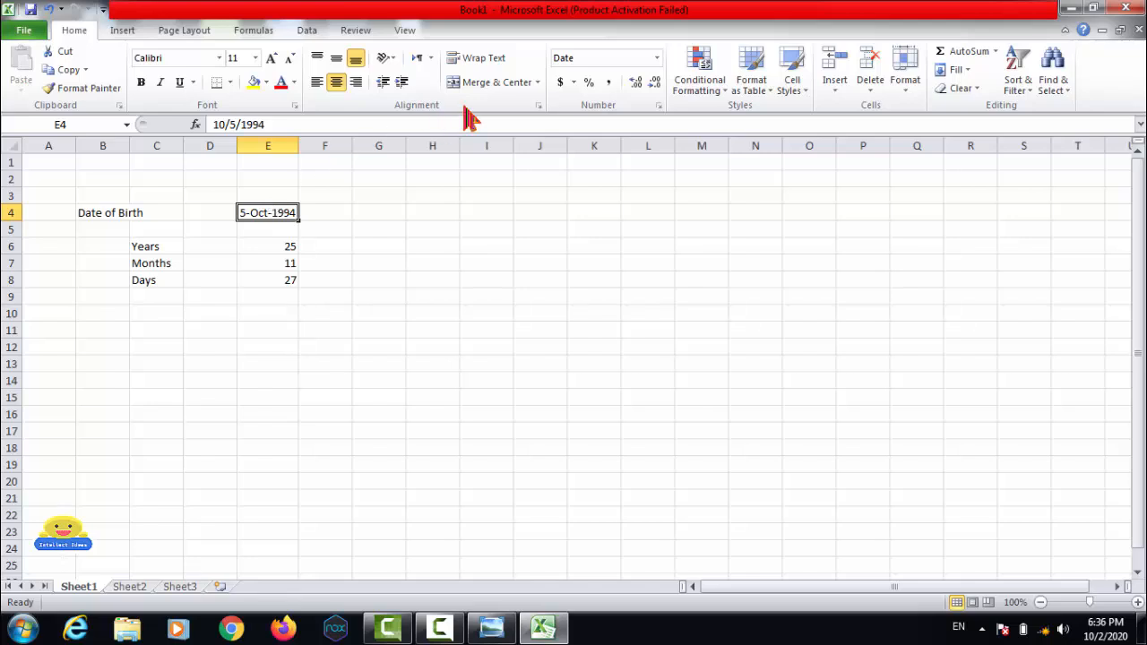
key(F2)
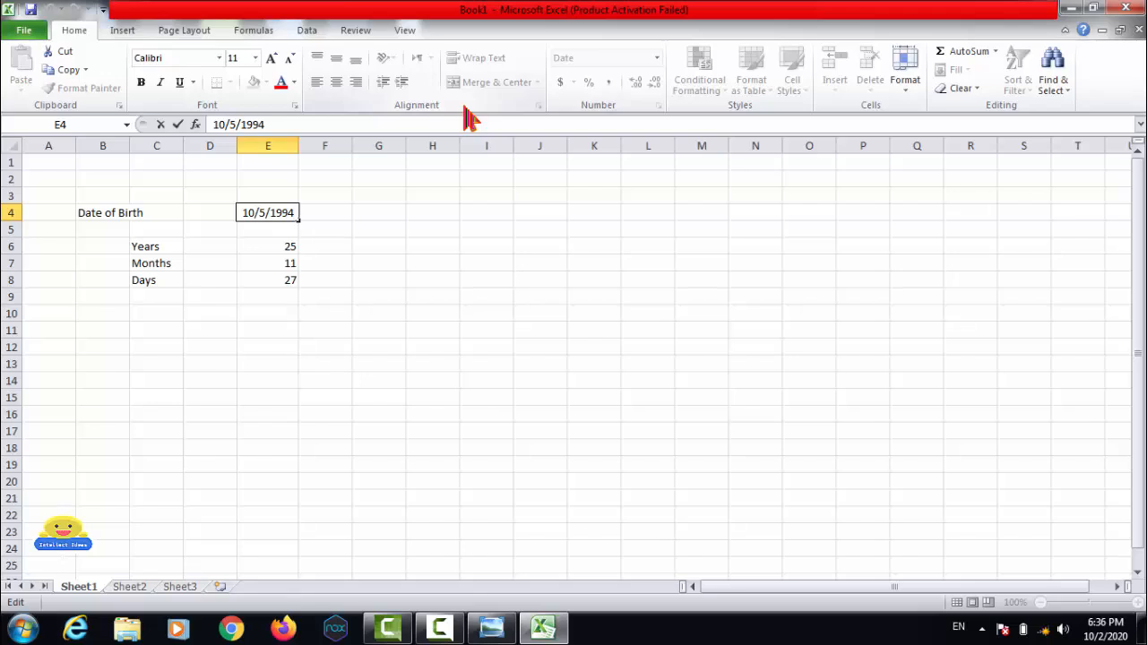
key(BackSpace)
key(BackSpace)
key(BackSpace)
key(BackSpace)
text(2)
key(BackSpace)
text(1980)
key(Left)
key(Left)
key(BackSpace)
key(BackSpace)
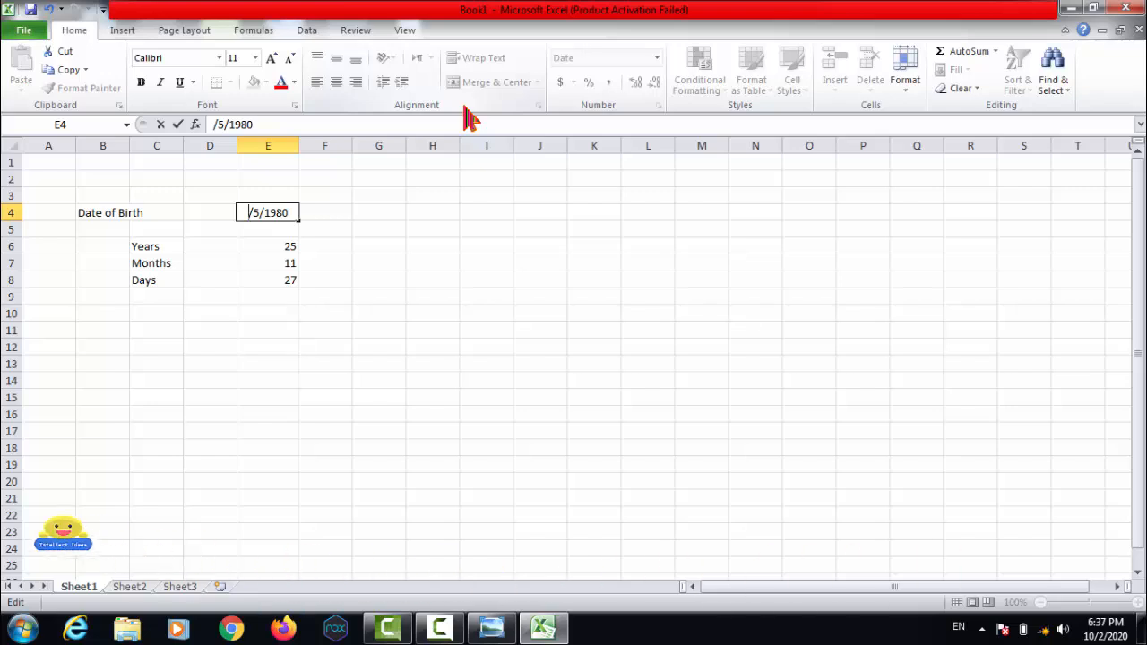
text(12)
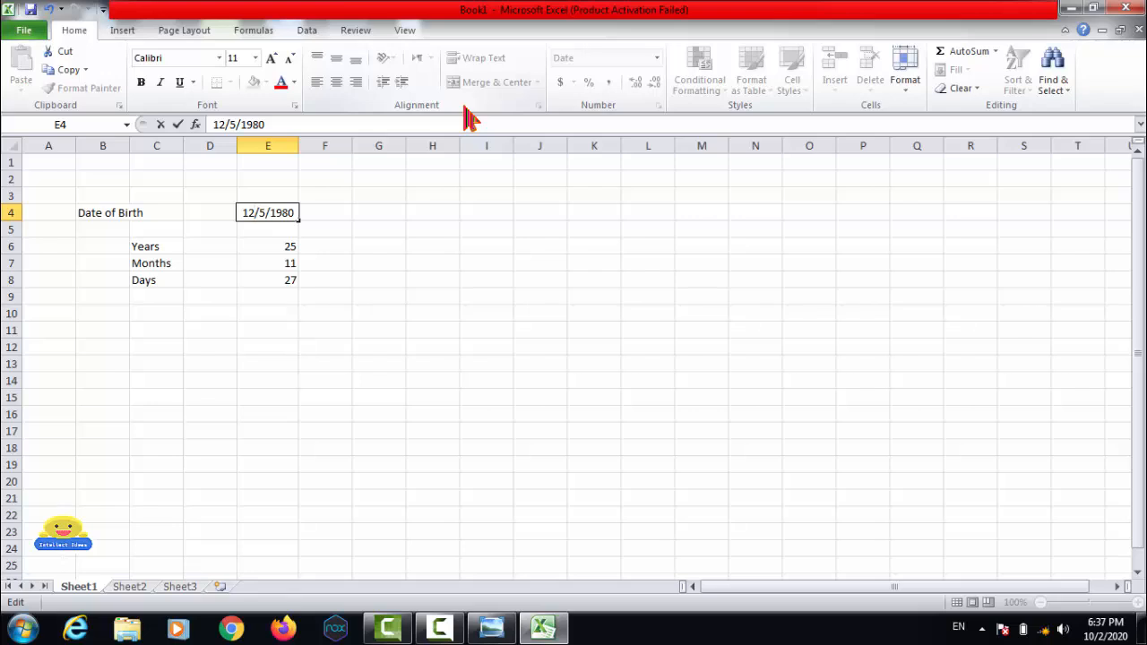
key(Return)
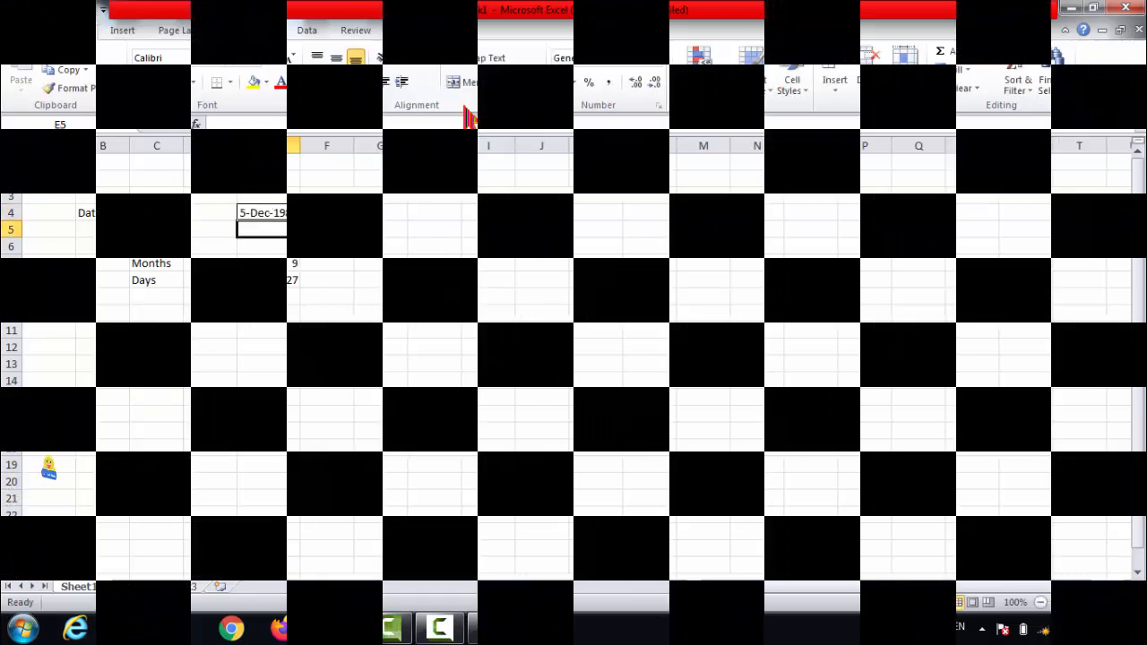
Check the recalculated age in cells E6 and E7 against the new date of birth in E4.
key(Up)
key(Up)
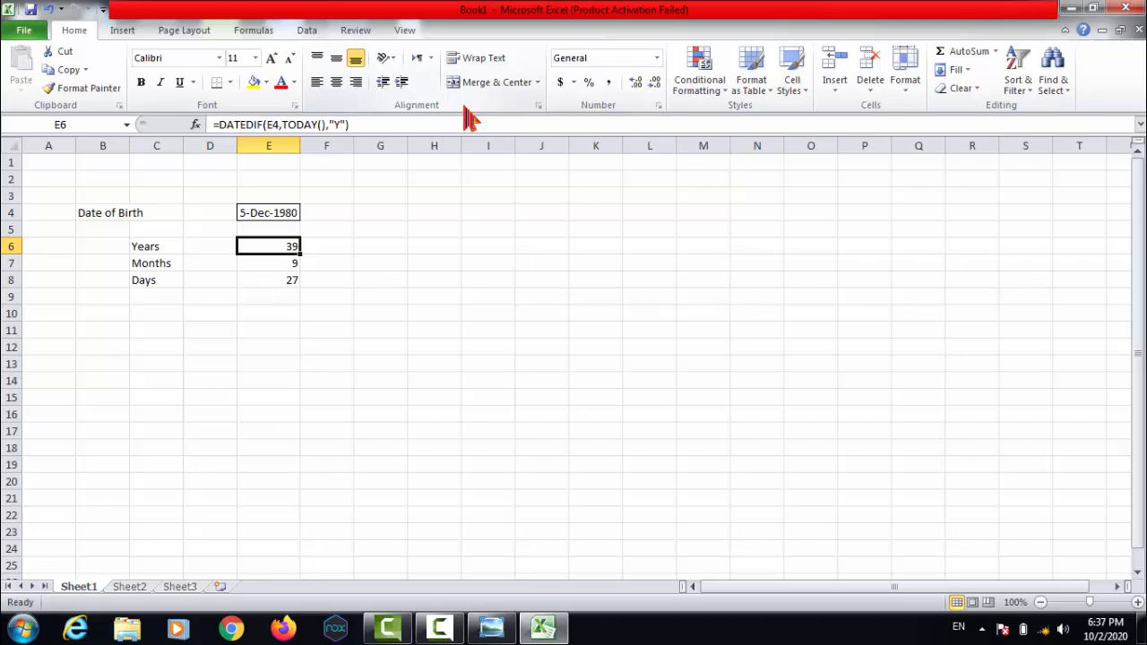
key(Up)
key(Up)
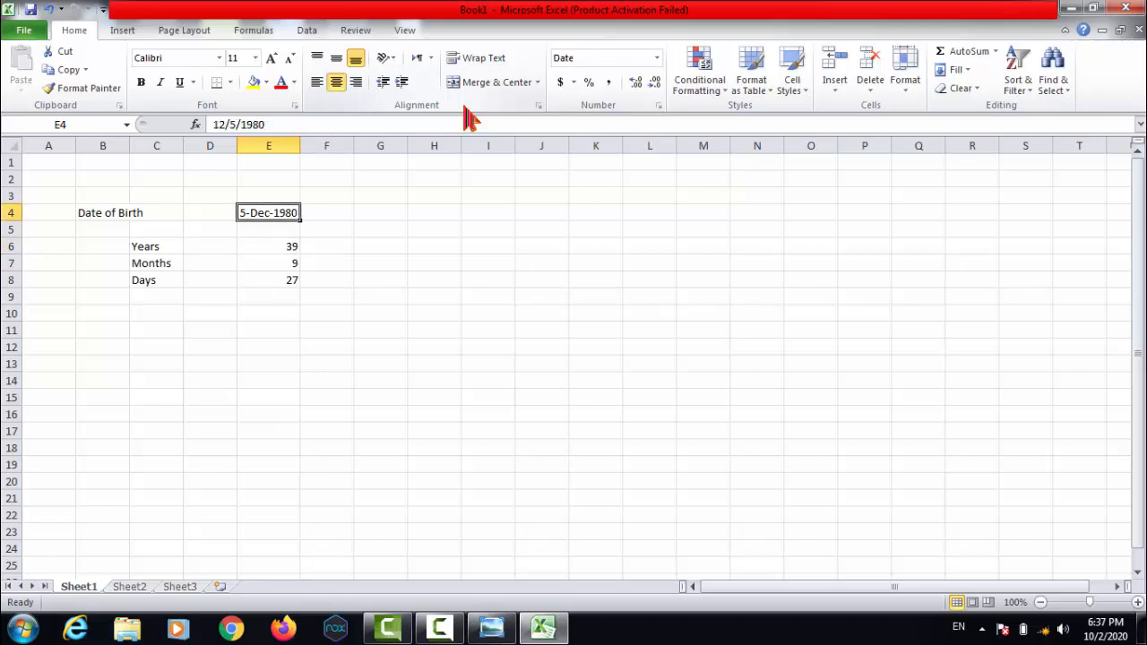
key(Down)
key(Down)
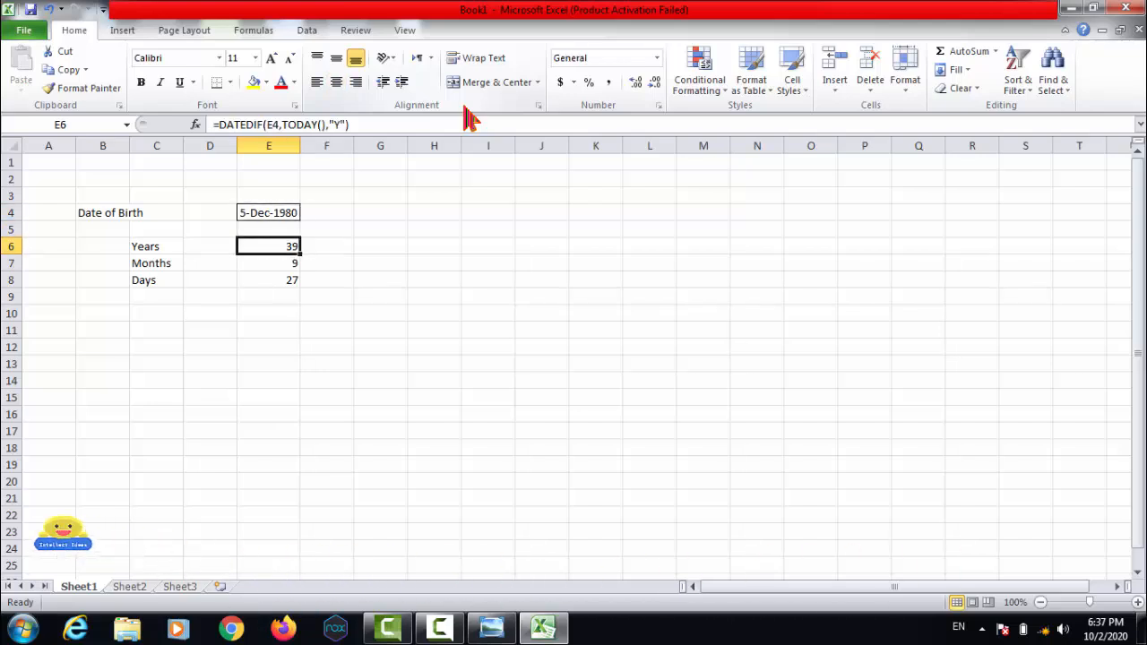
key(Down)
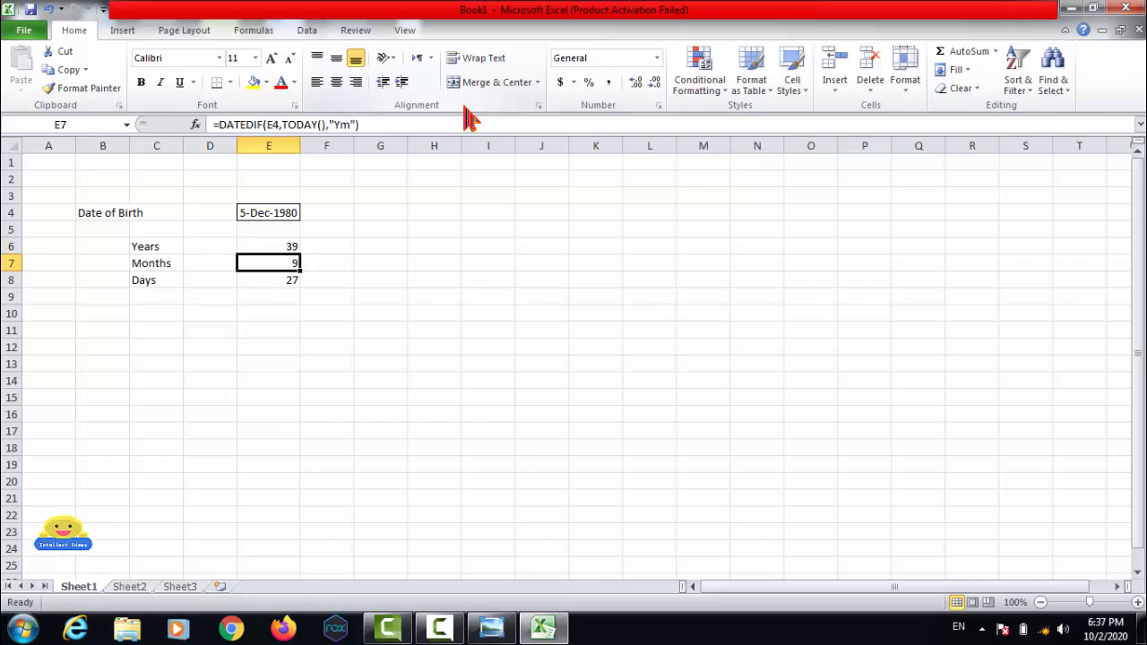
Clear the months and days formulas from cells E7 and E8, keeping the years formula in E6.
key(Down)
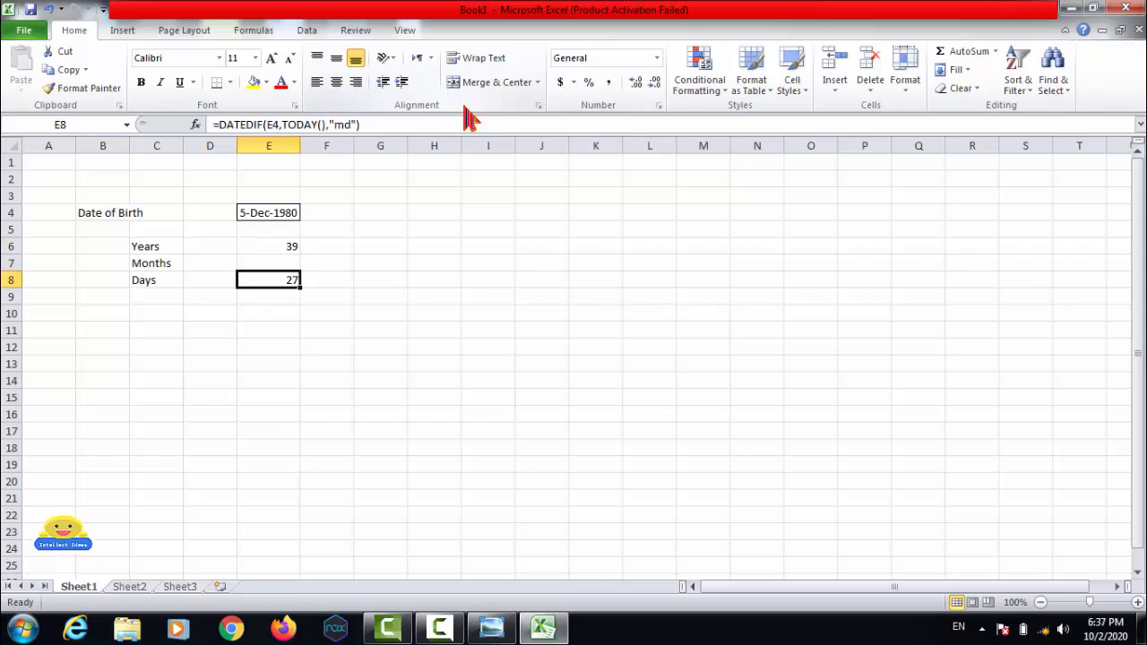
key(Delete)
key(Up)
key(Up)
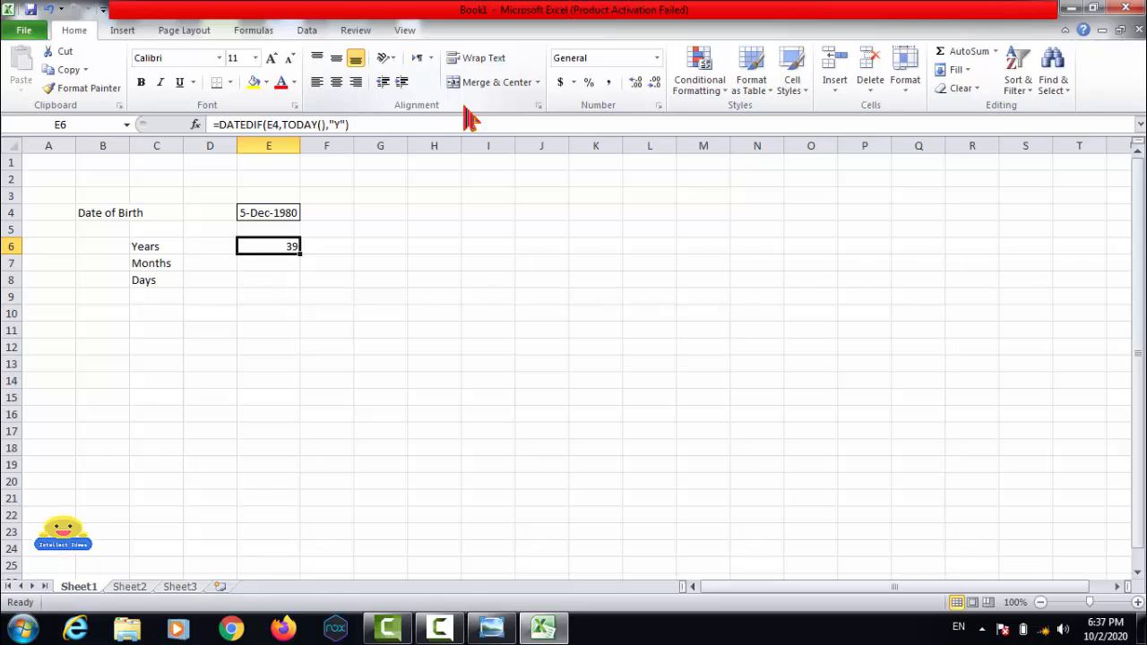
key(Down)
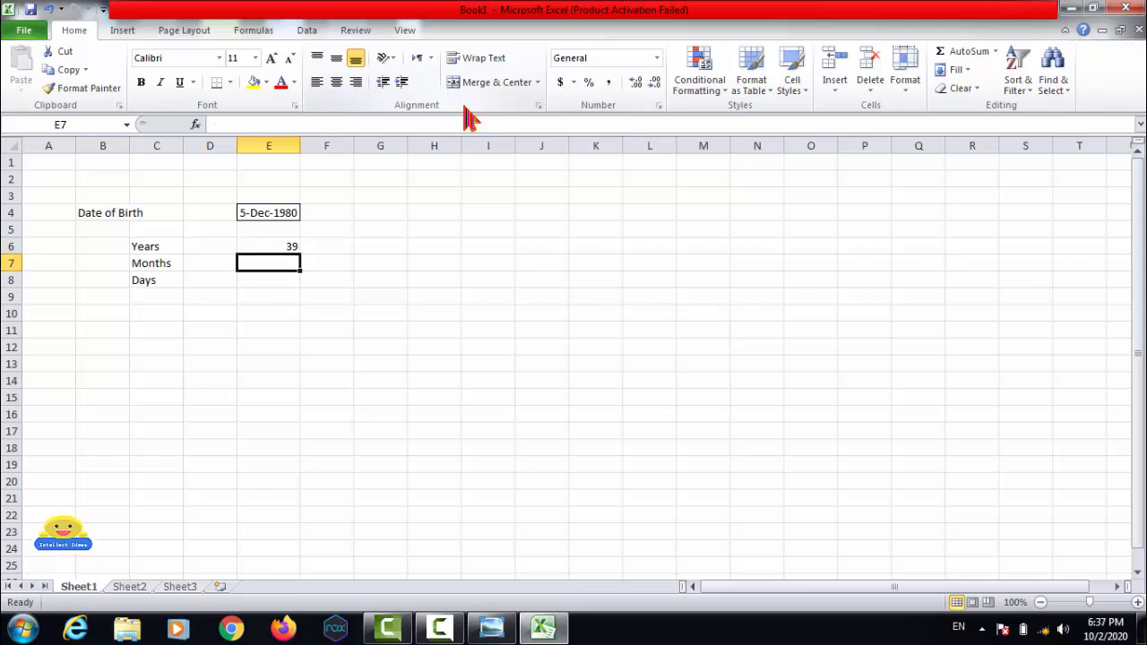
key(Up)
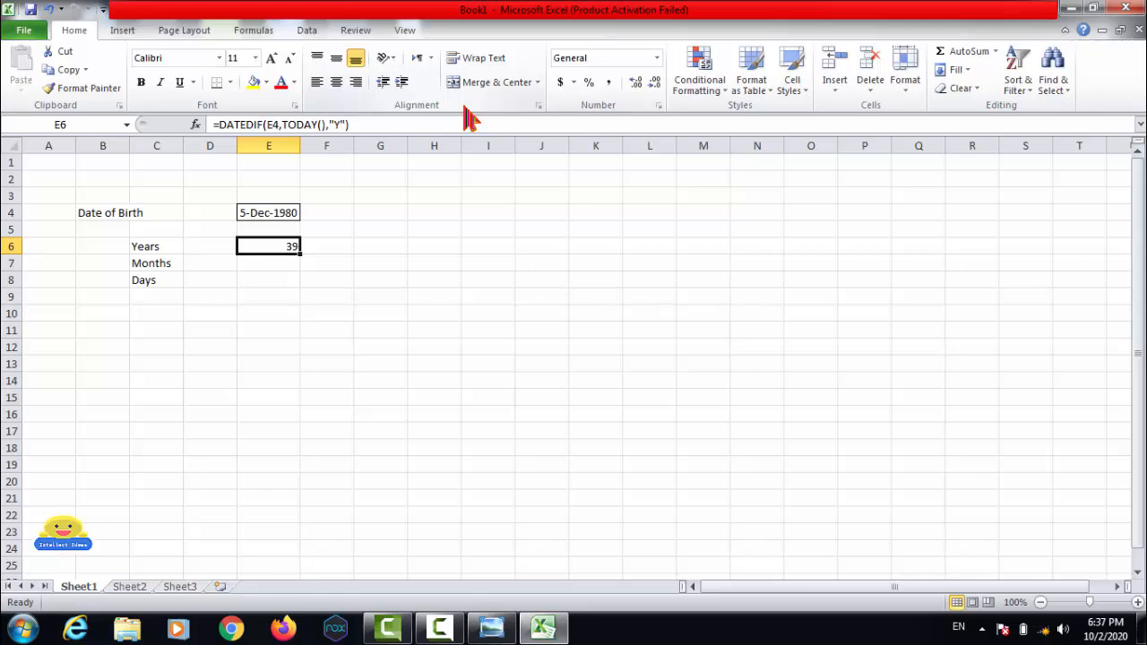
Make the E4 reference in the E6 years formula absolute as $E$4.
key(F2)
key(Left)
key(Left)
key(Left)
key(Left)
key(Left)
key(Left)
key(Left)
key(Left)
key(Left)
key(Left)
key(Left)
key(Left)
key(Left)
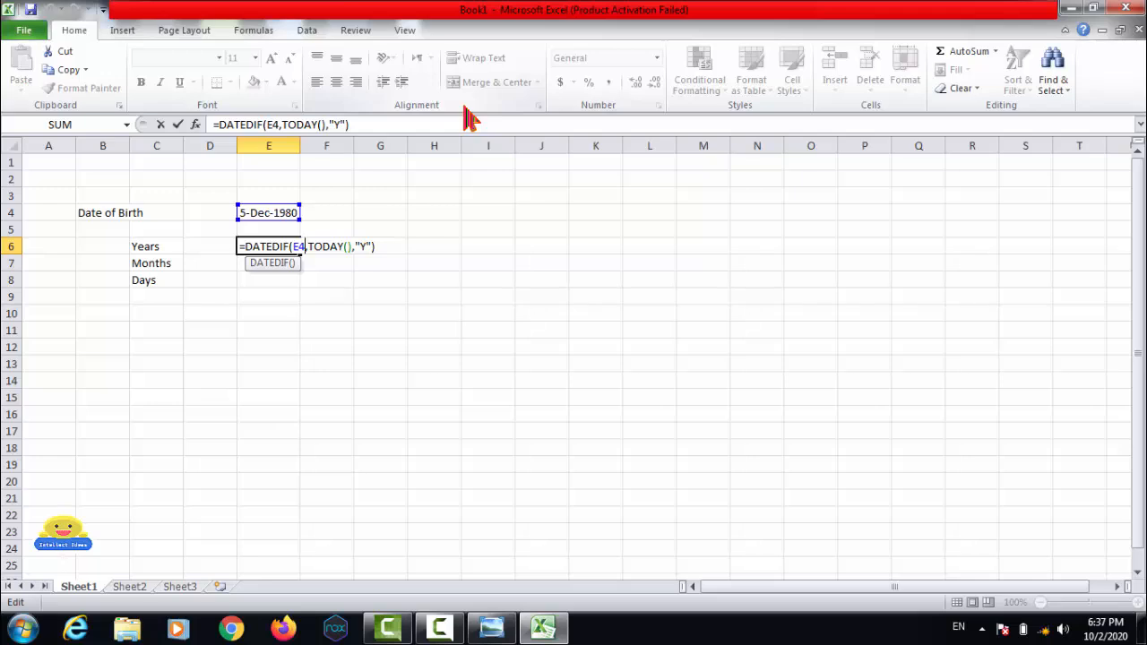
key(shift+Left)
key(shift+Left)
key(F4)
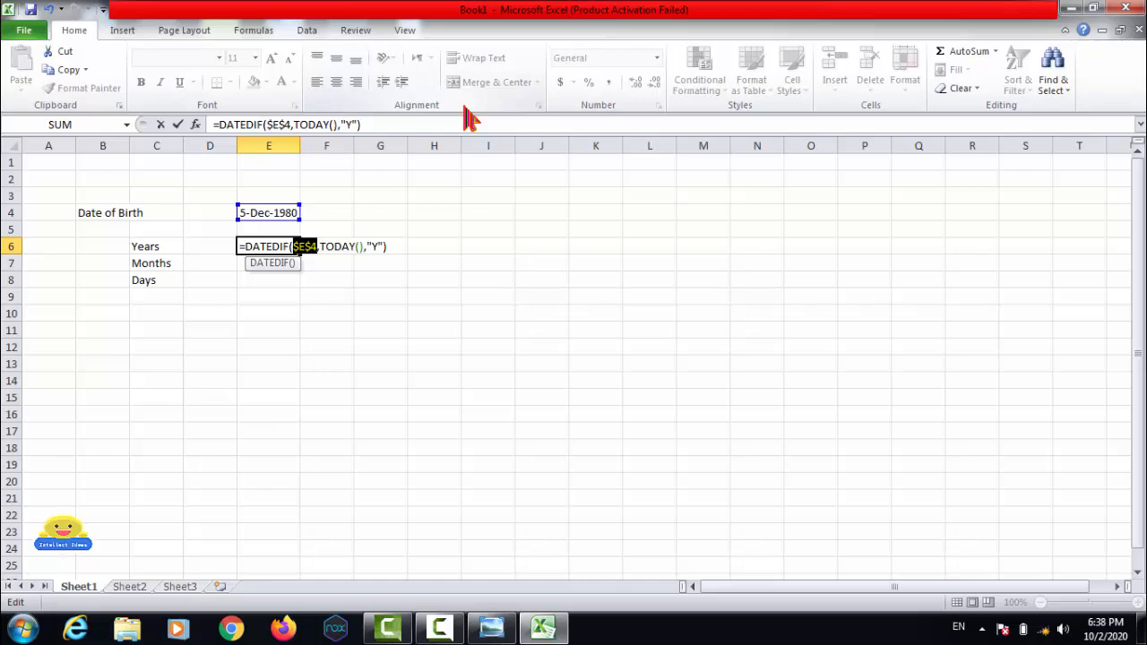
key(Return)
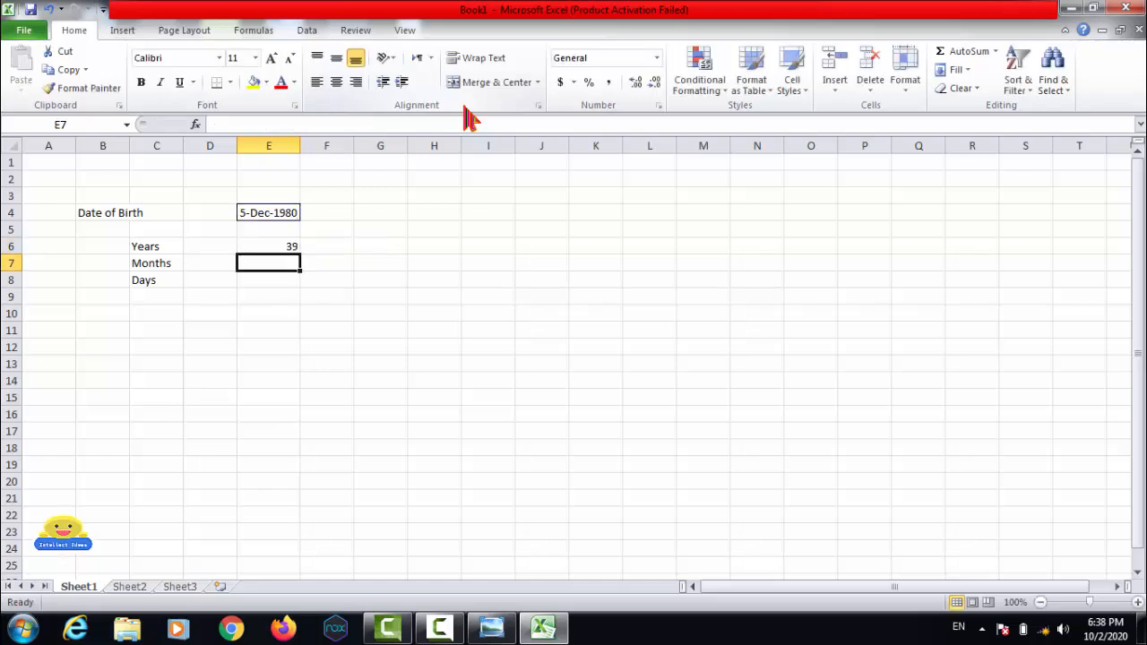
Copy the years formula from E6 into E7 and change its unit argument to "Ym".
key(Up)
key(ctrl+c)
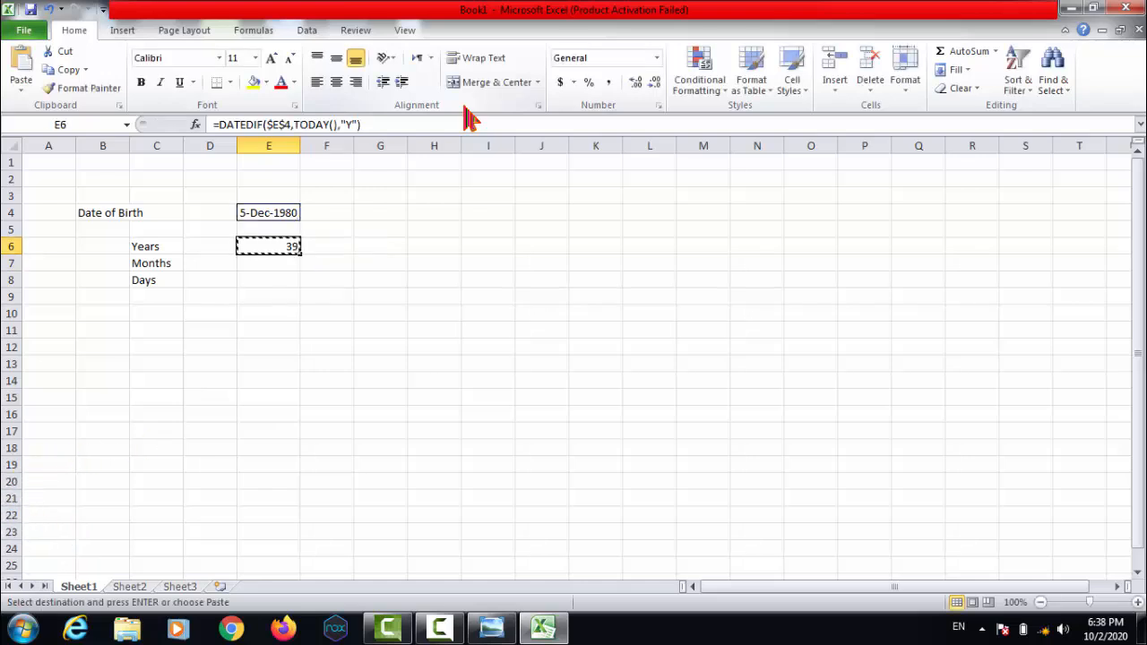
key(Down)
key(Return)
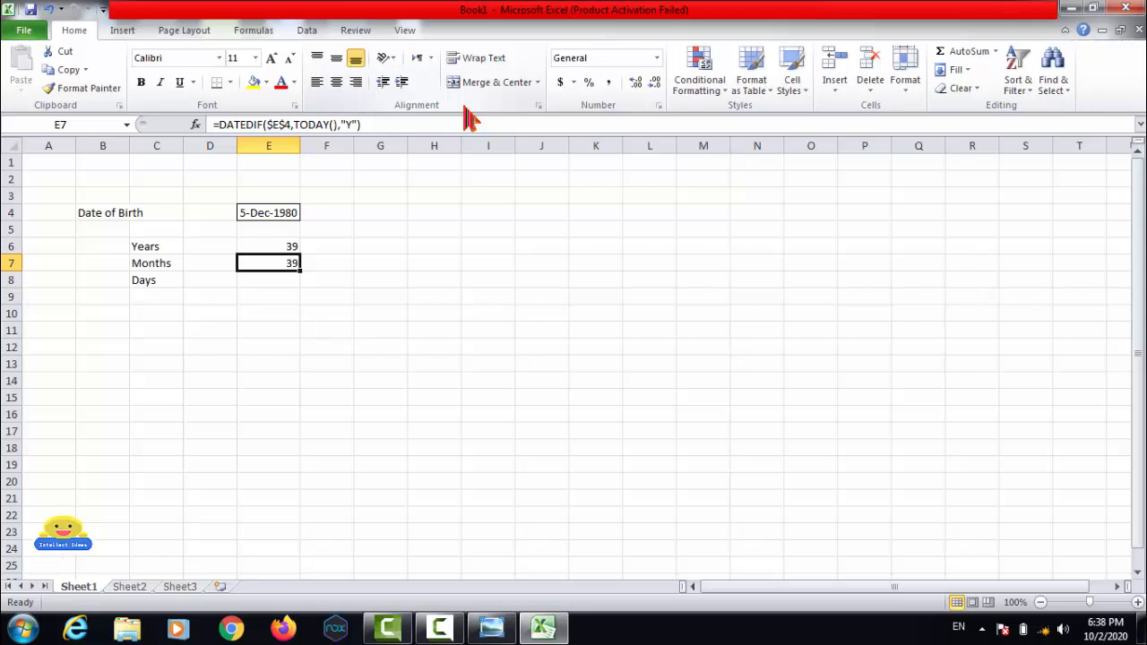
key(F2)
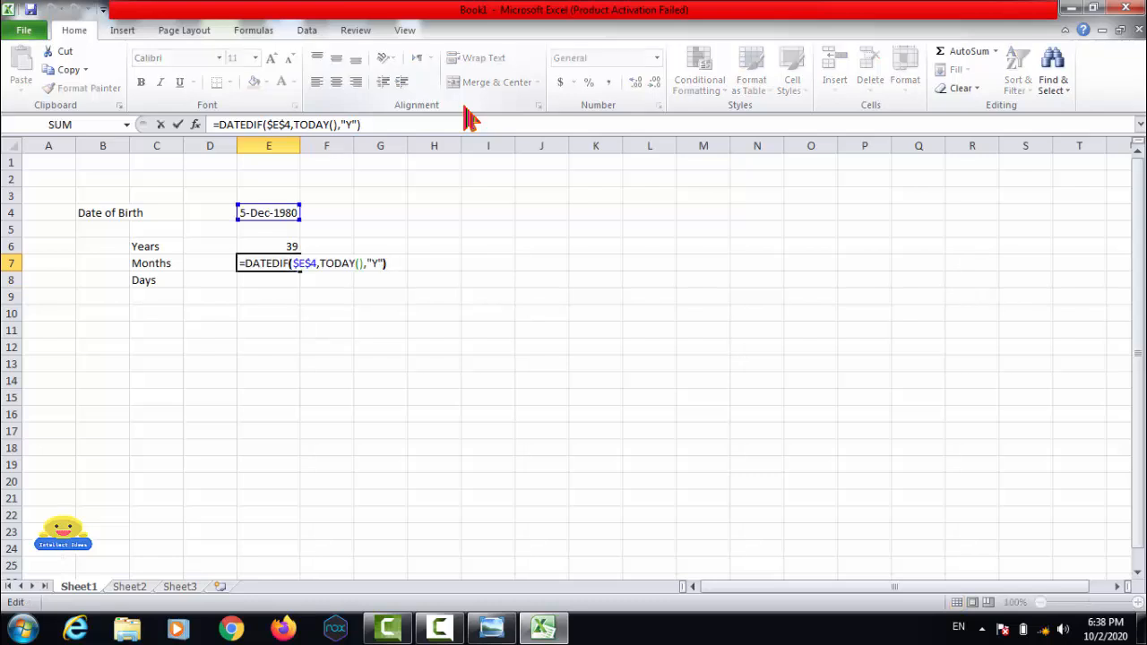
key(Left)
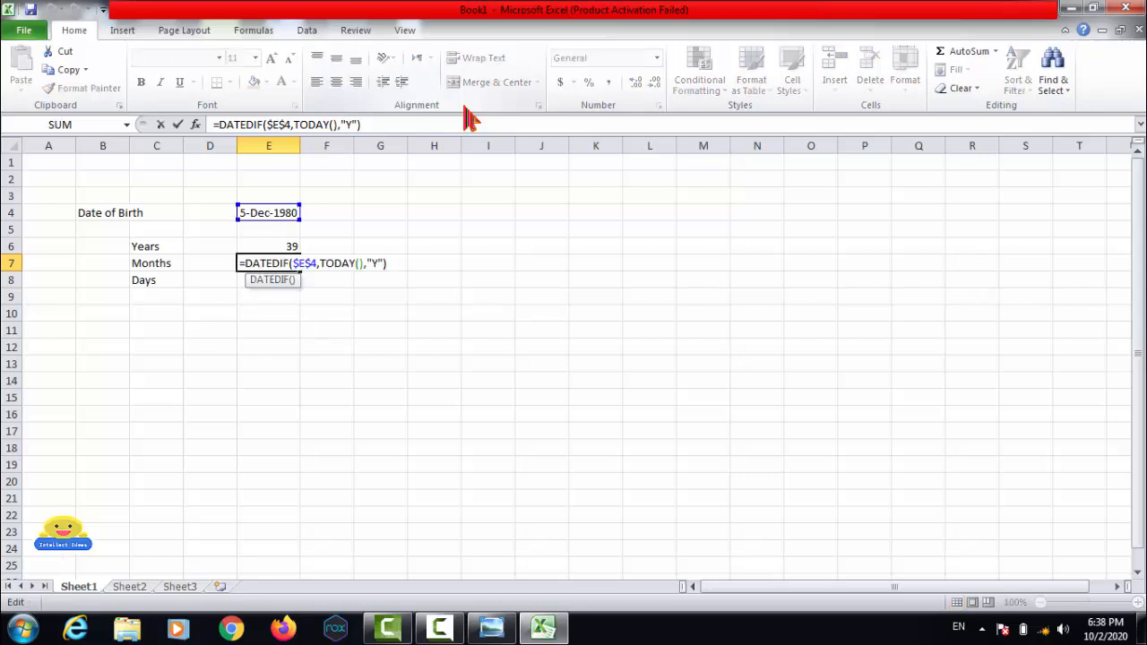
key(Left)
text(m)
key(Return)
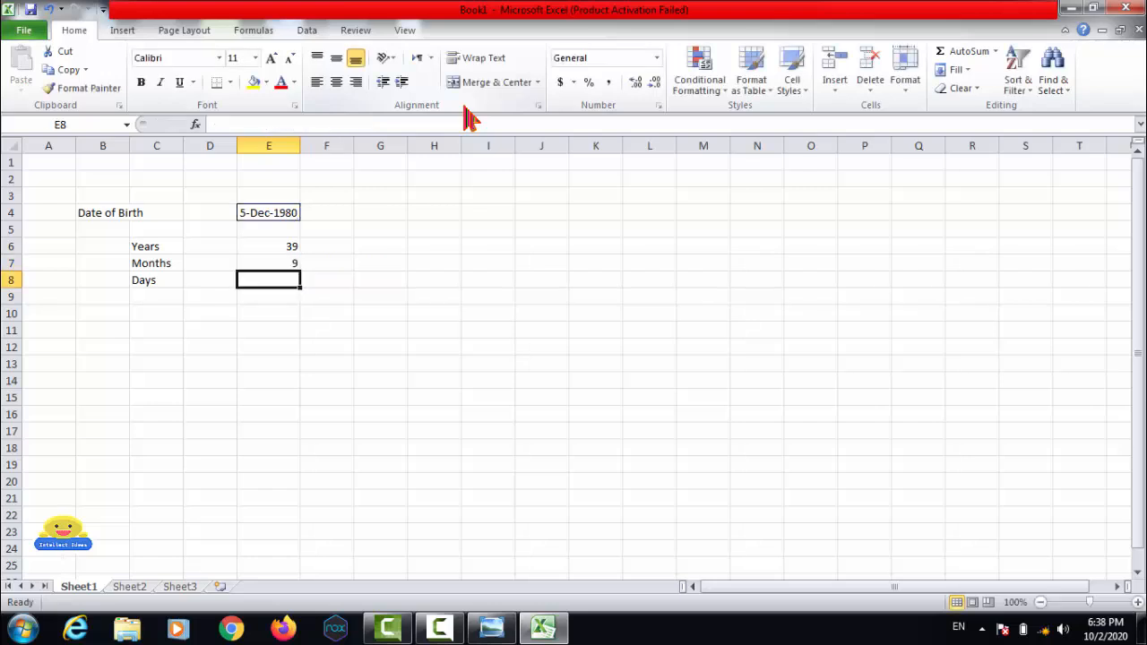
Copy the months formula from E7 into E8 and change its unit argument to "md".
key(Up)
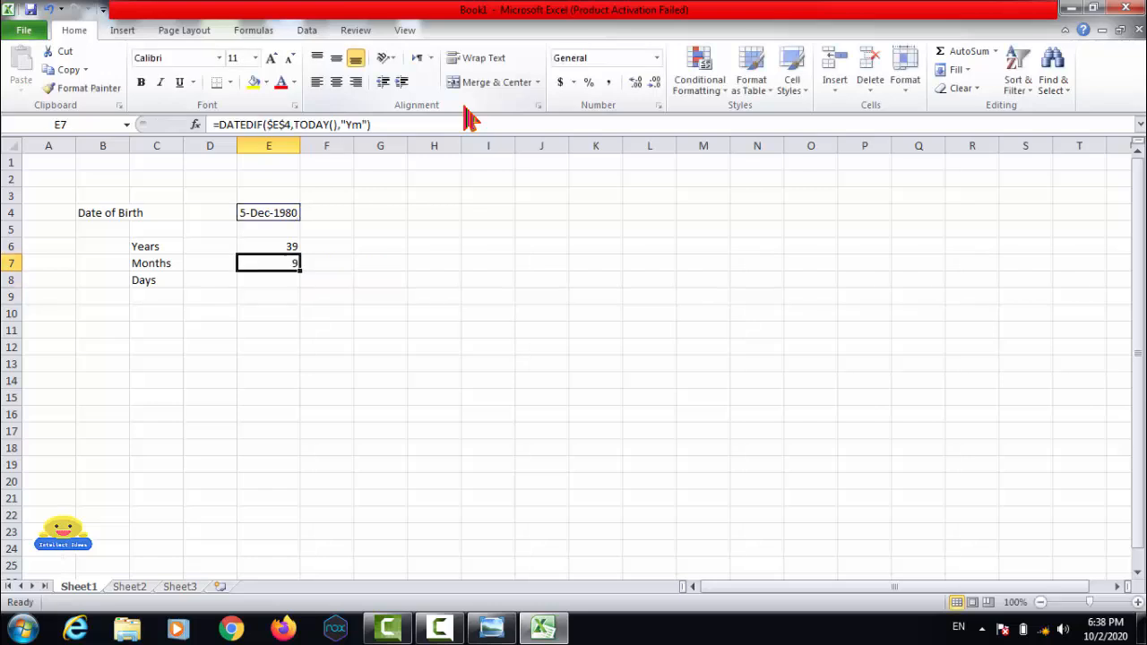
key(ctrl+c)
key(Down)
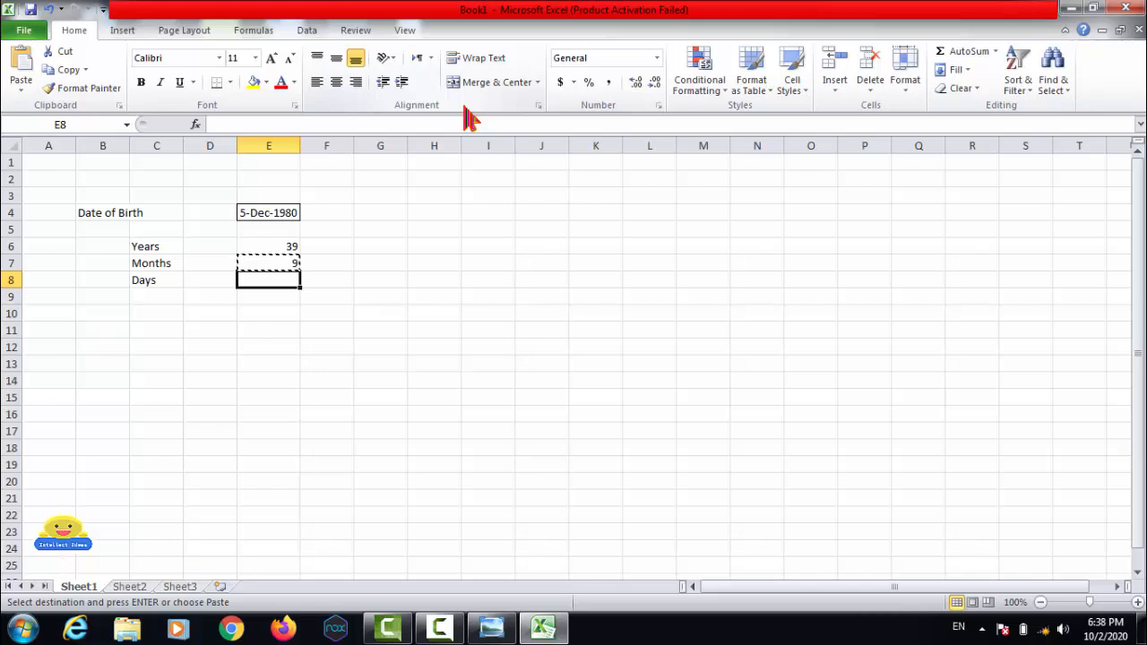
key(Return)
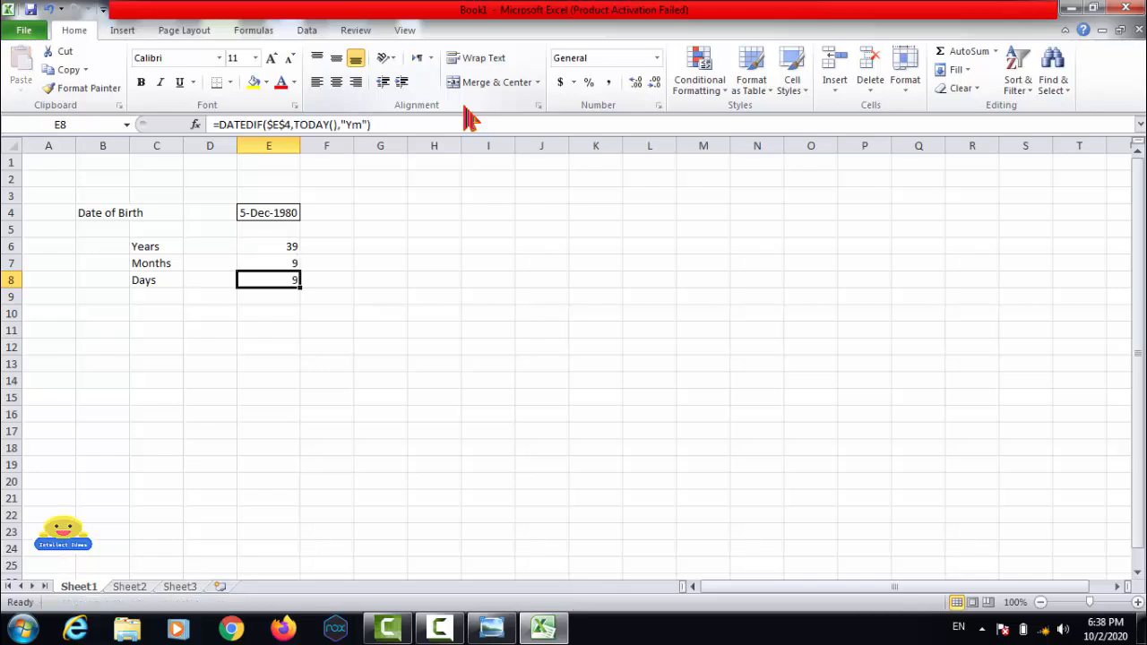
key(F2)
key(Left)
key(Left)
key(Left)
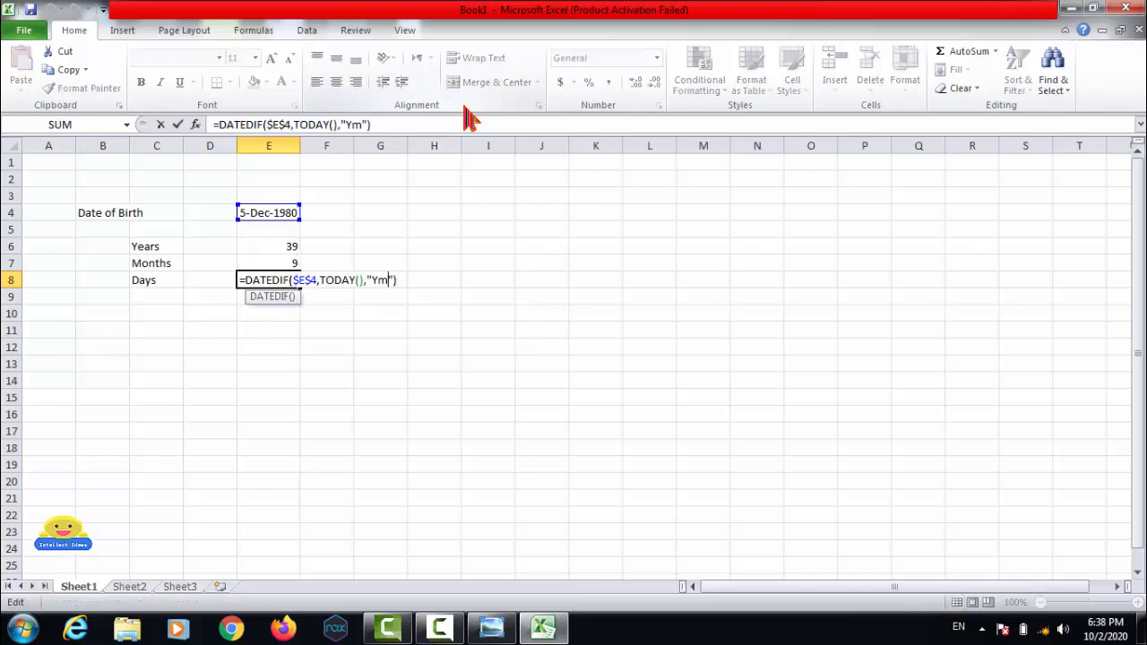
key(BackSpace)
text(d)
key(Return)
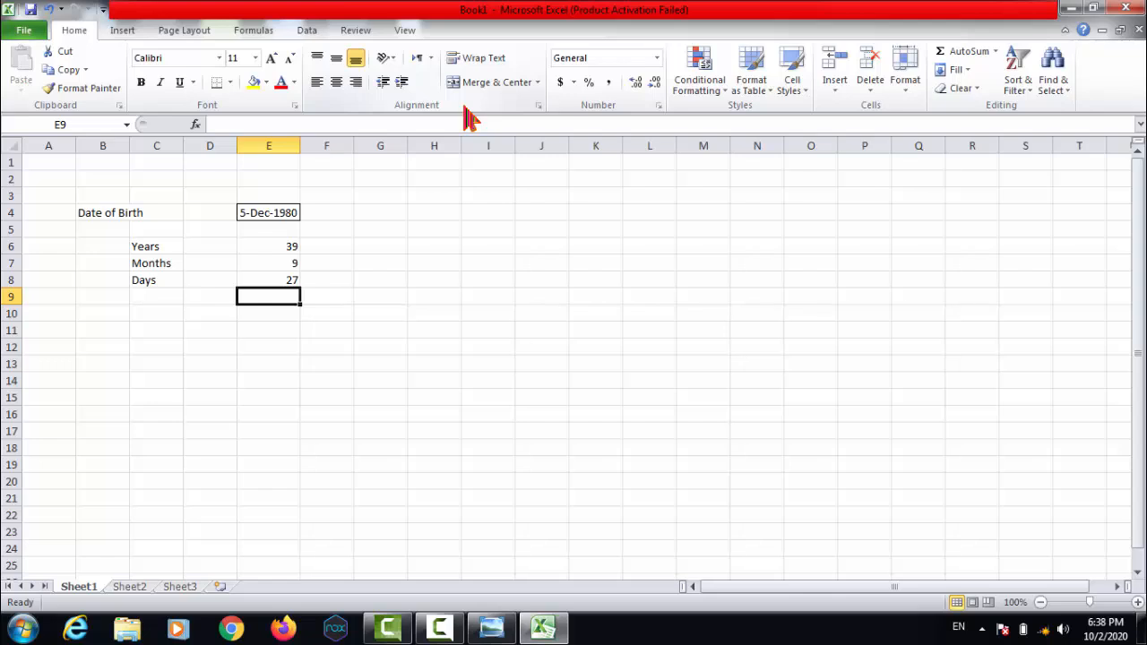
Copy the date from cell E4 into G4 and widen column G to fit it.
key(Up)
key(Up)
key(Up)
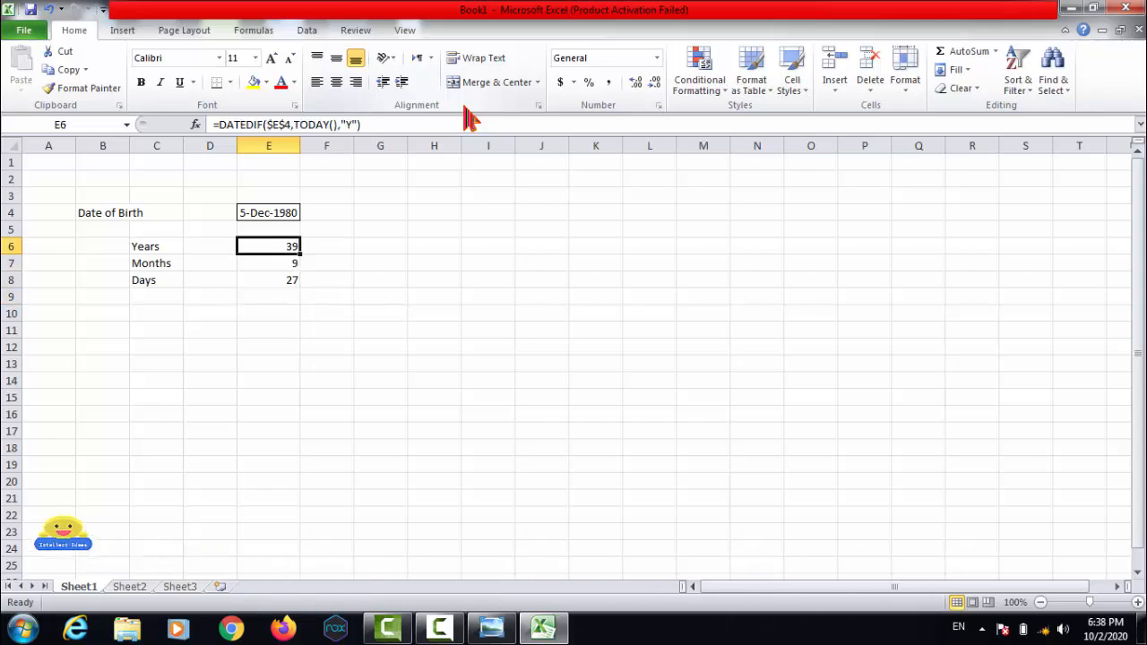
key(Up)
key(Up)
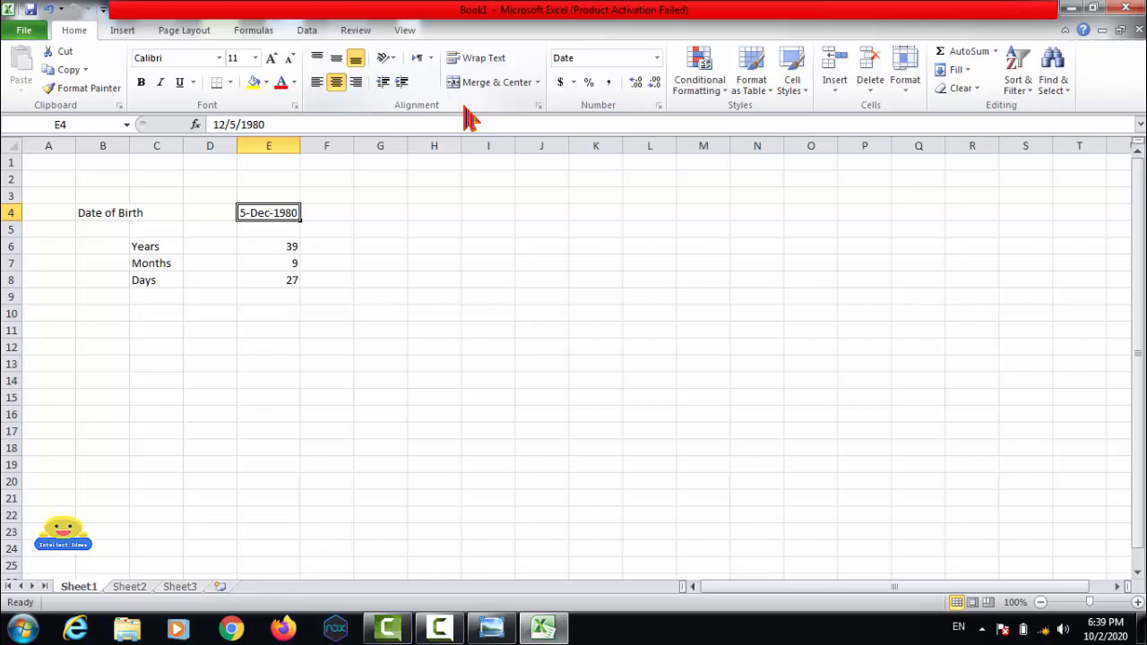
key(ctrl+c)
key(Right)
key(Right)
key(Return)
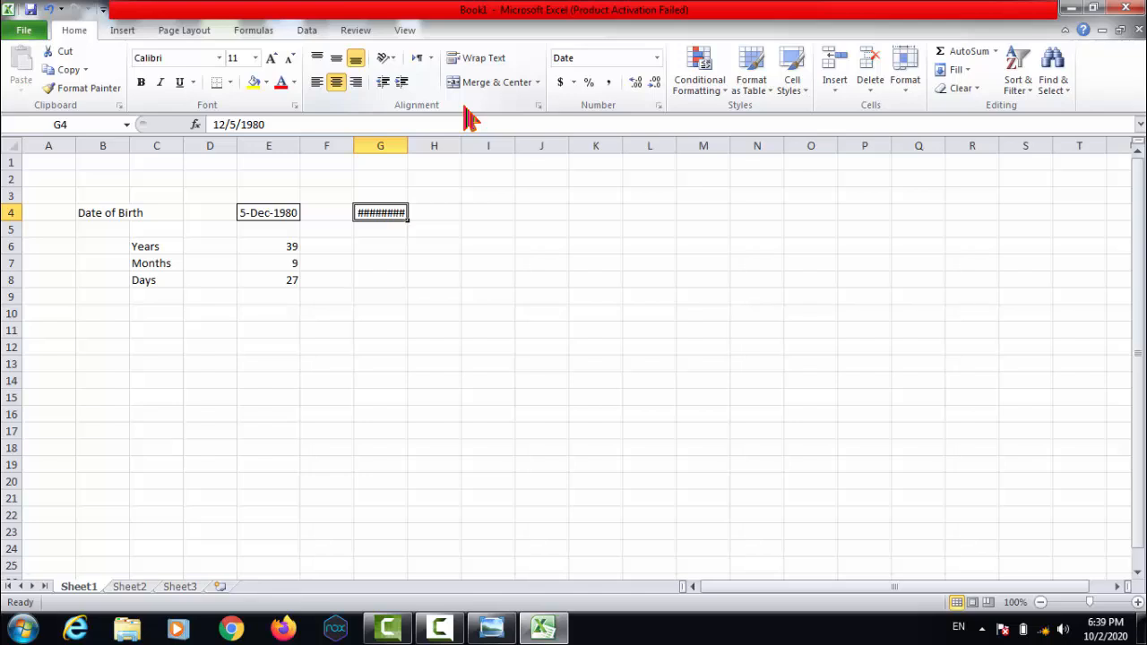
drag(406, 148, 417, 148)
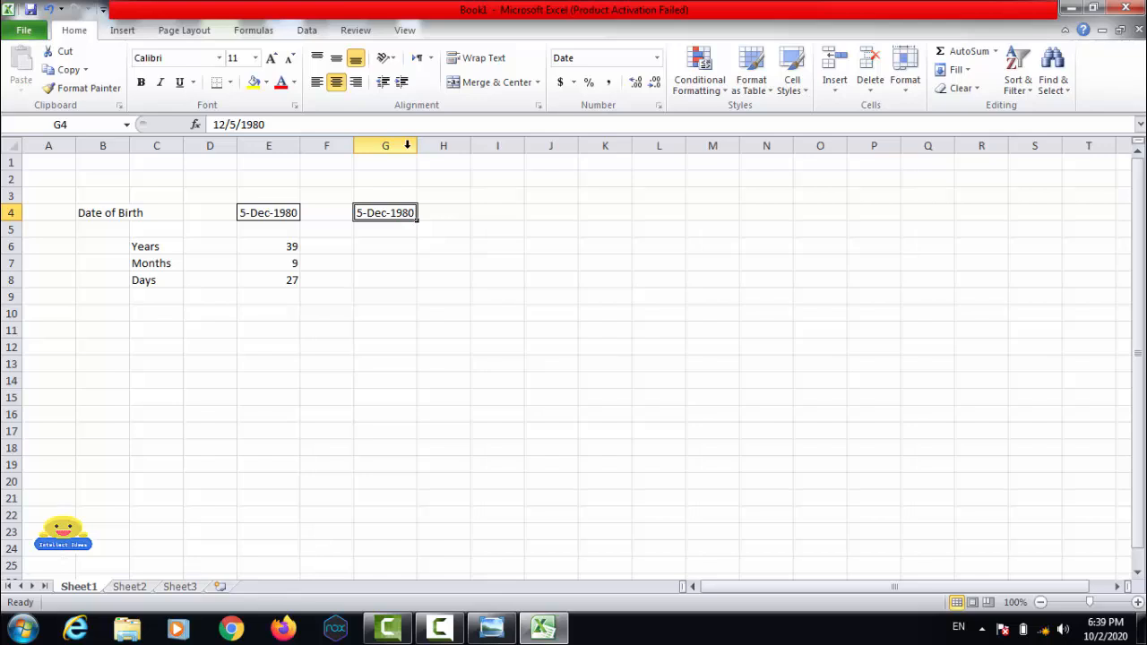
Change the year of the date in cell G4 to 2019.
double_click(414, 215)
key(Home)
key(Right)
key(Right)
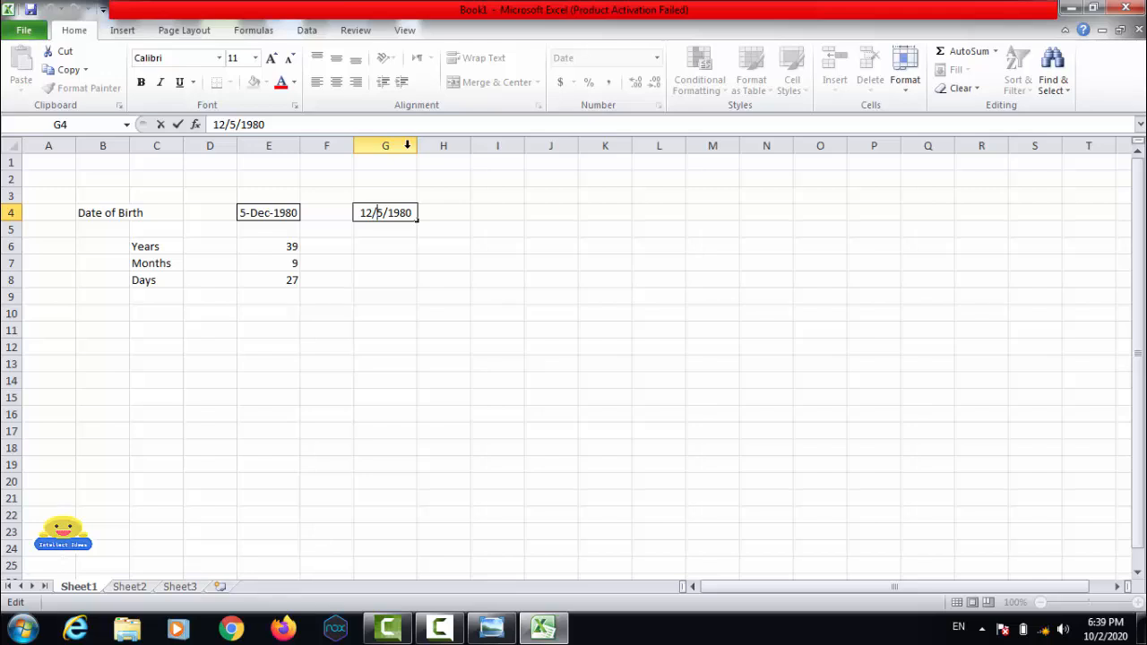
key(BackSpace)
key(BackSpace)
key(BackSpace)
key(BackSpace)
text(2)
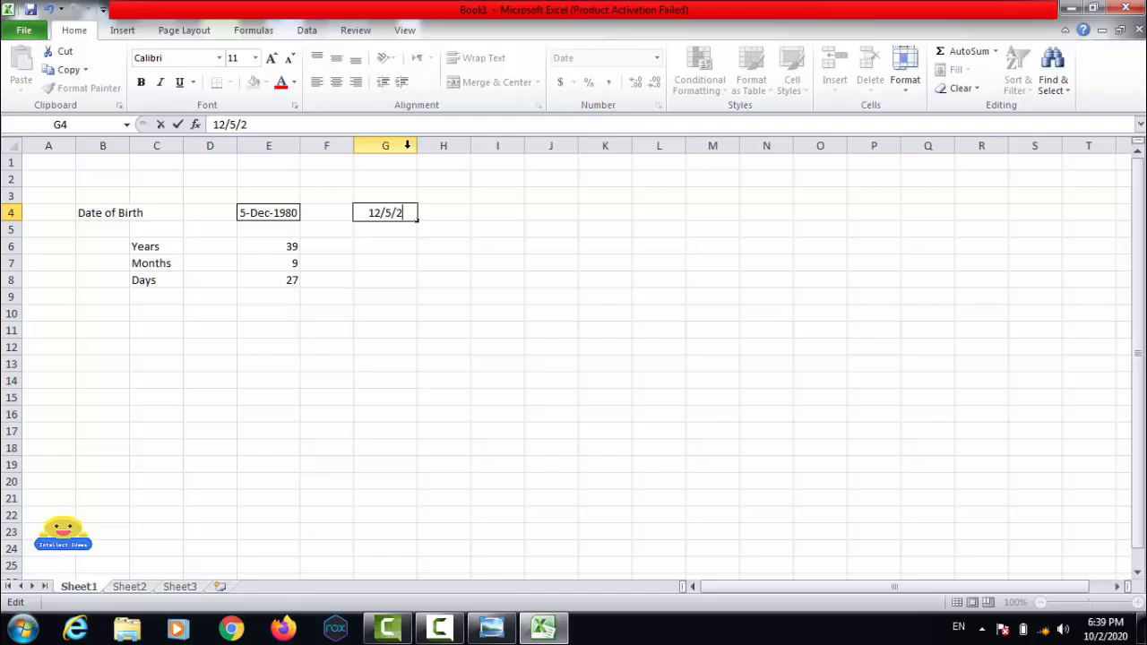
text(019)
key(Return)
Replace TODAY() with a reference to G4 in the years formula in cell E6.
key(Down)
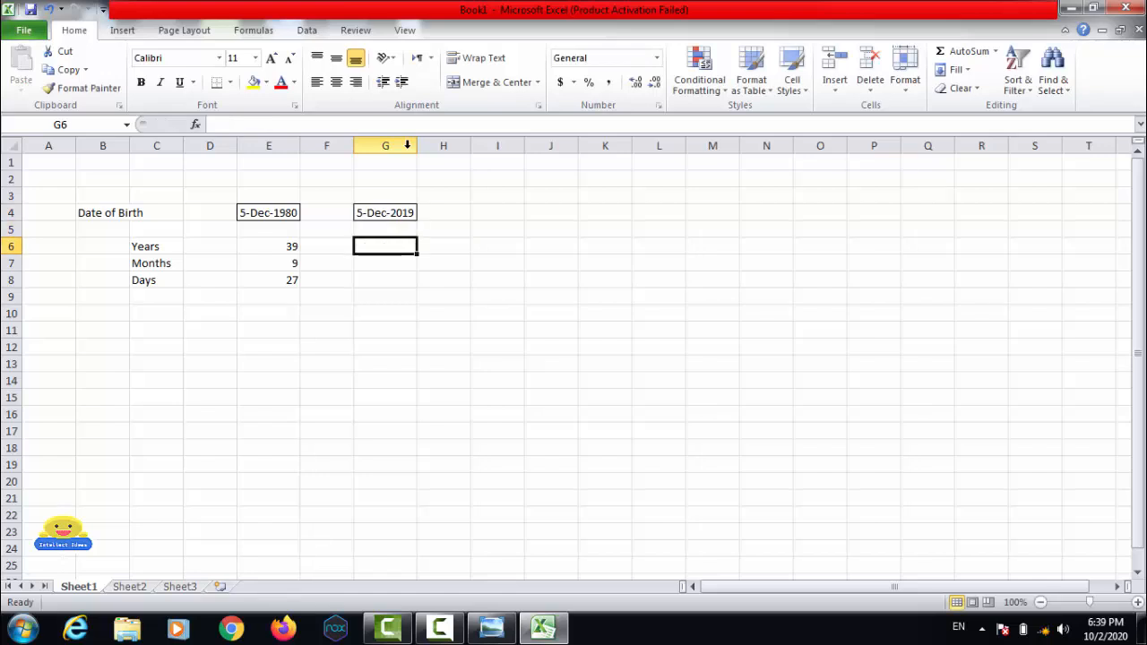
key(Left)
key(Left)
key(F2)
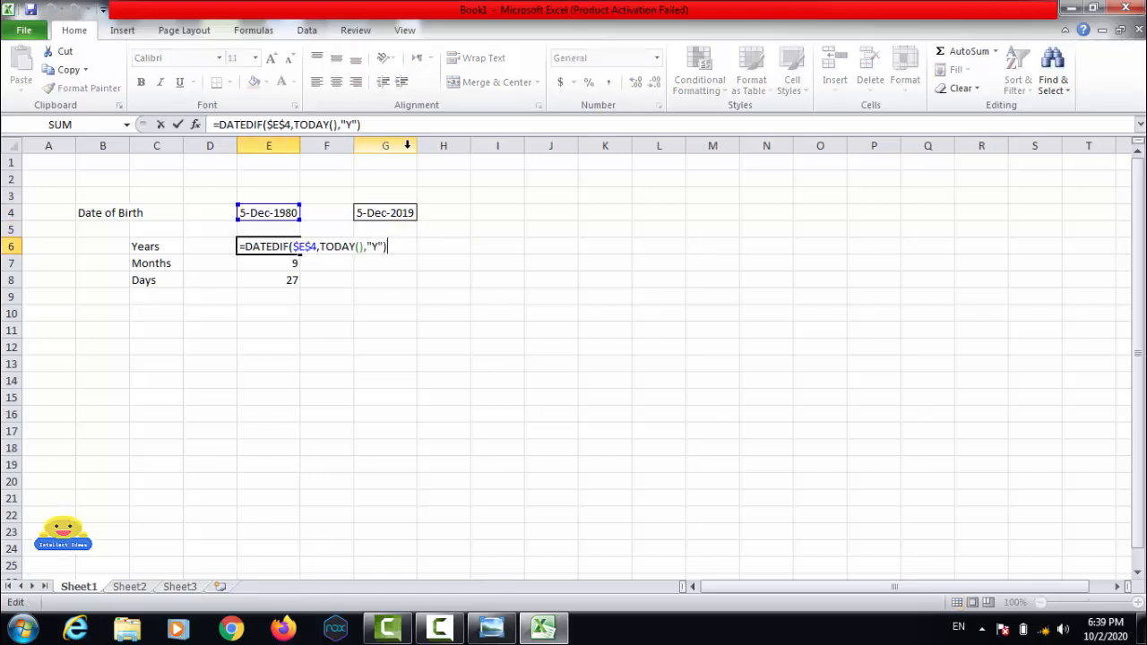
key(Left)
key(Left)
key(Left)
key(Left)
key(Left)
key(Left)
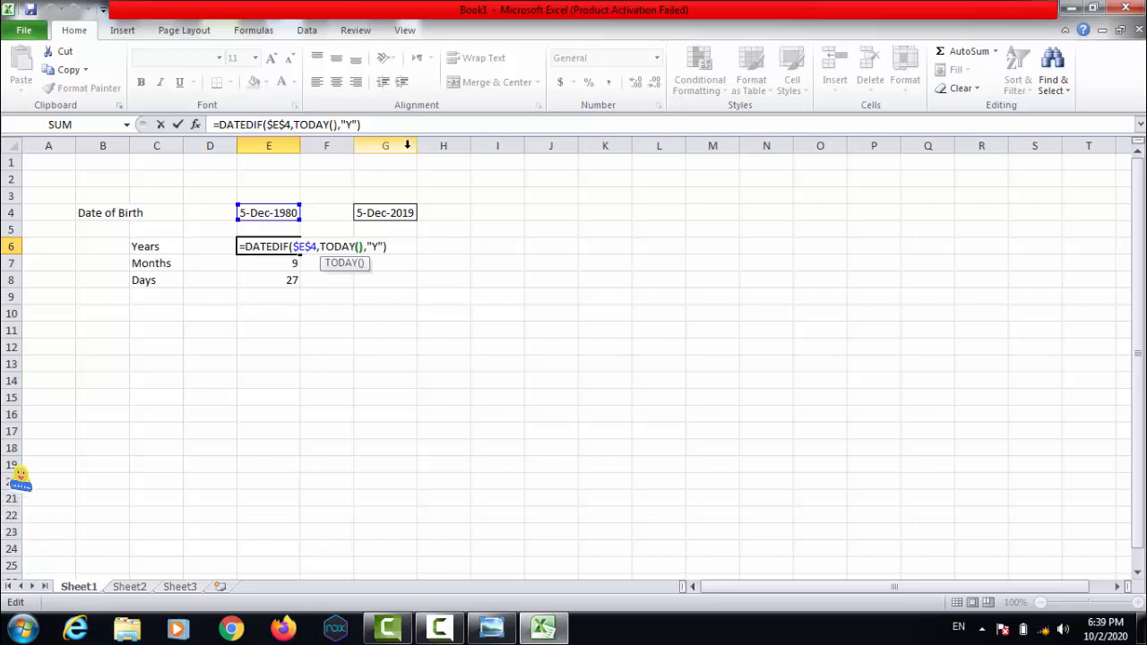
key(Left)
key(Right)
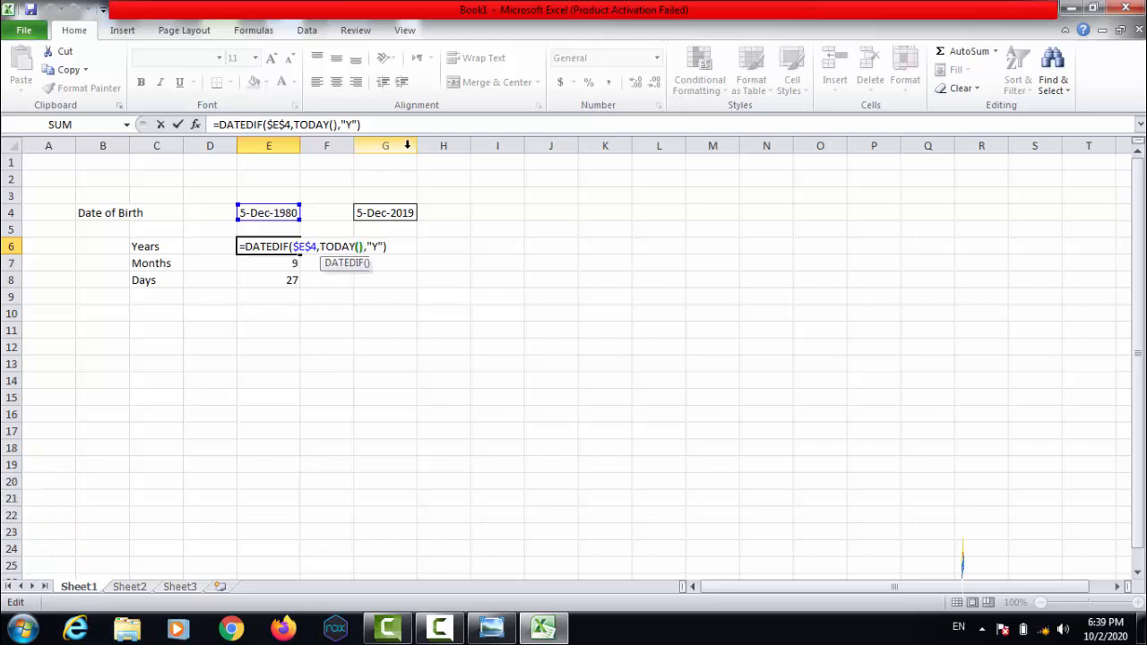
key(Right)
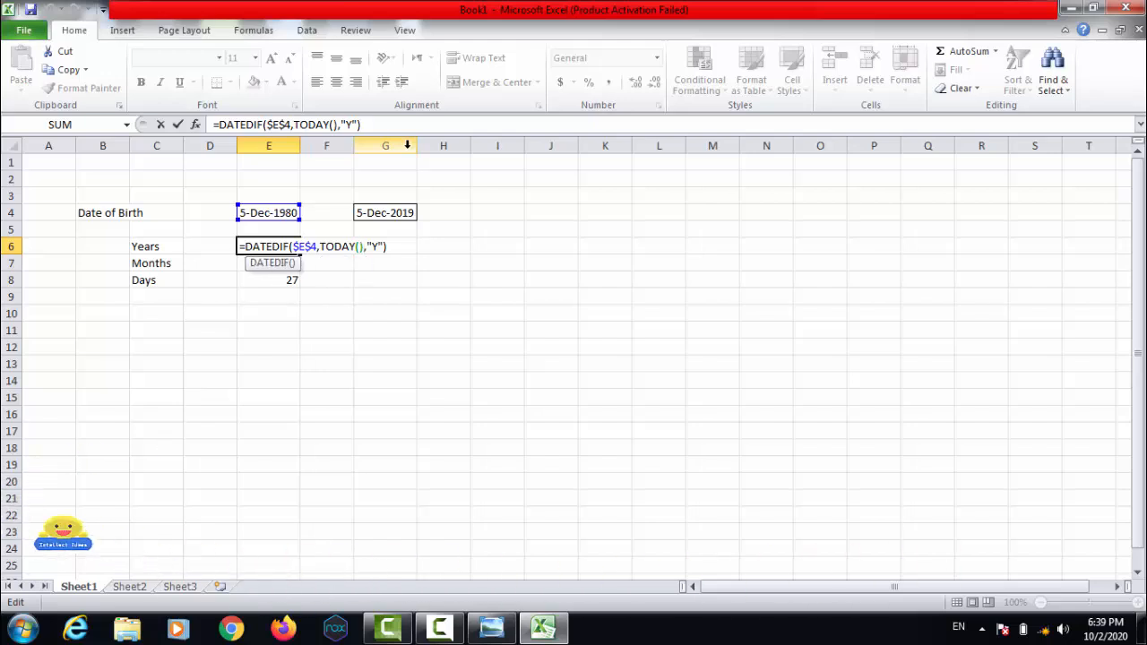
key(BackSpace)
key(BackSpace)
key(BackSpace)
key(BackSpace)
key(BackSpace)
key(BackSpace)
key(BackSpace)
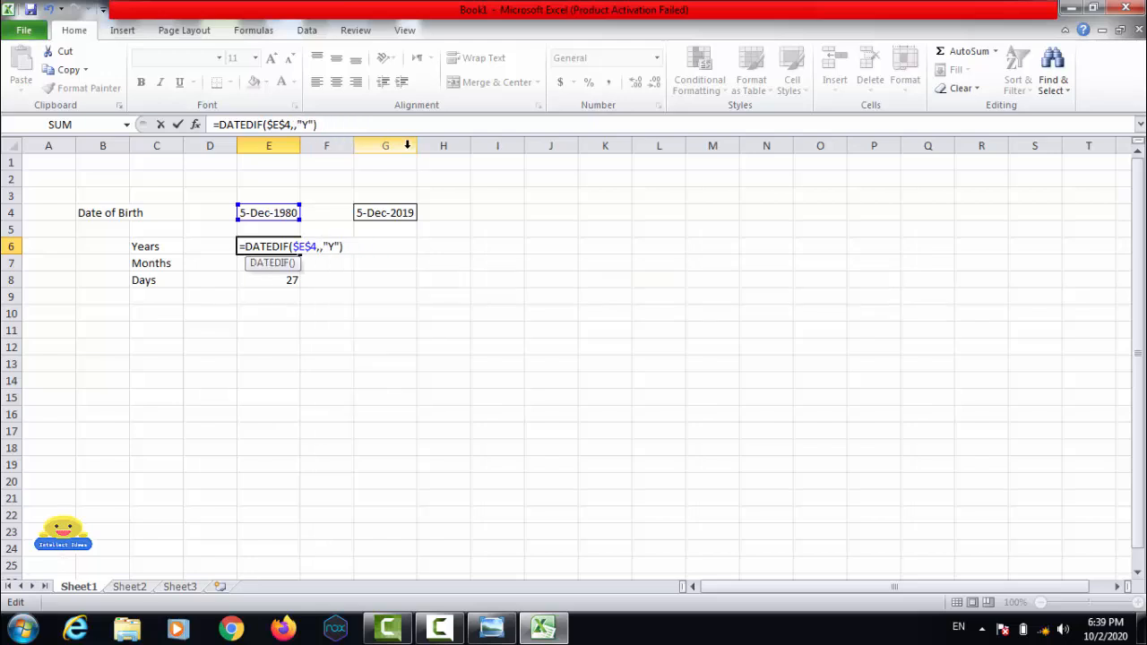
click(399, 211)
key(Return)
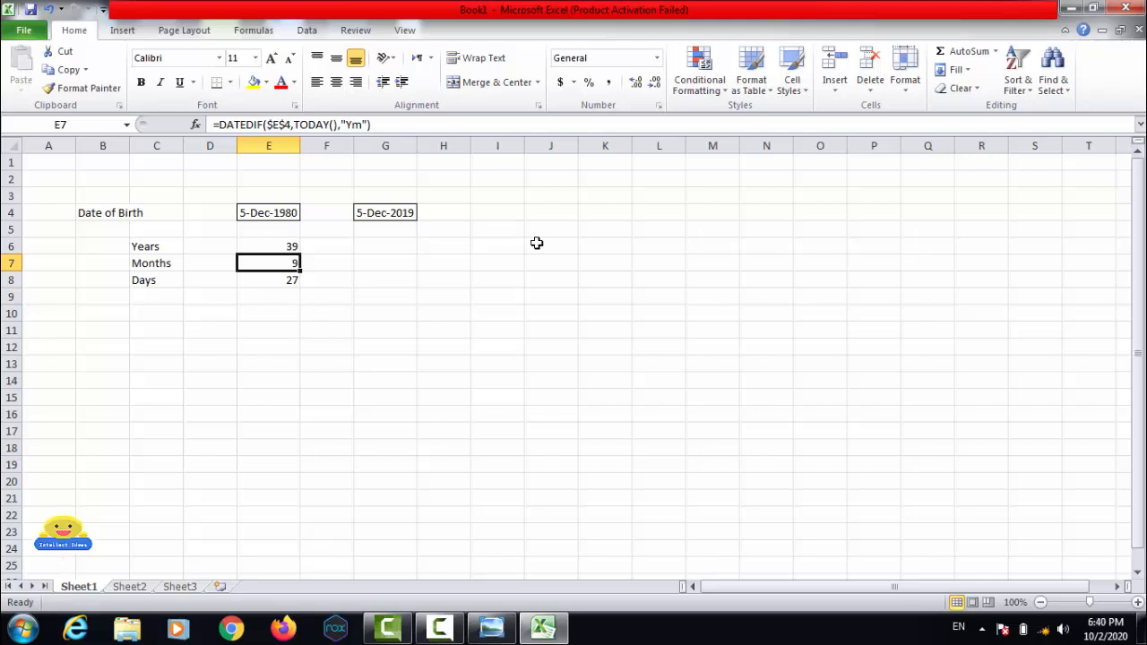
Replace TODAY() with a reference to G4 in the months formula in cell E7.
key(F2)
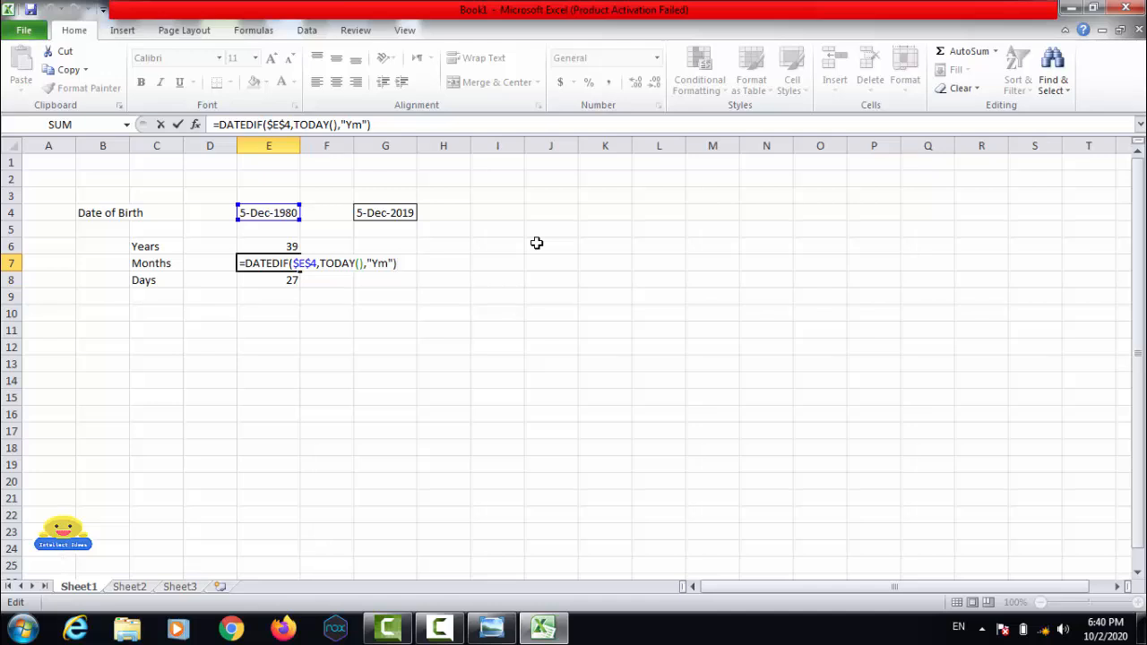
key(Left)
key(Left)
key(Left)
key(Left)
key(Left)
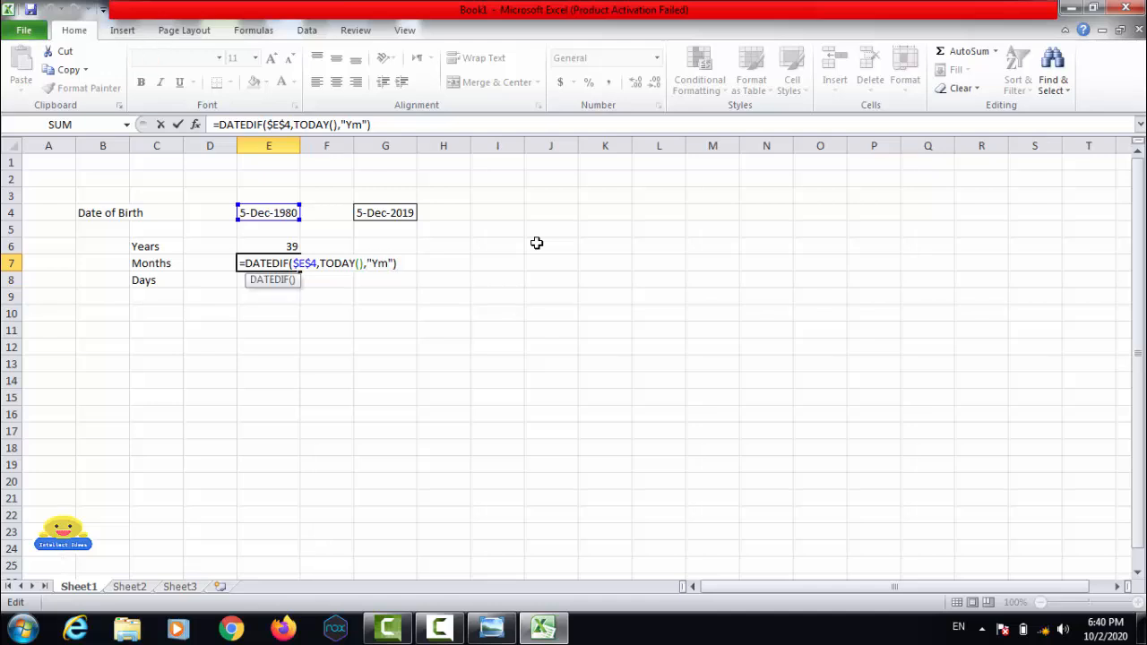
key(BackSpace)
key(BackSpace)
key(BackSpace)
key(BackSpace)
key(BackSpace)
key(BackSpace)
key(BackSpace)
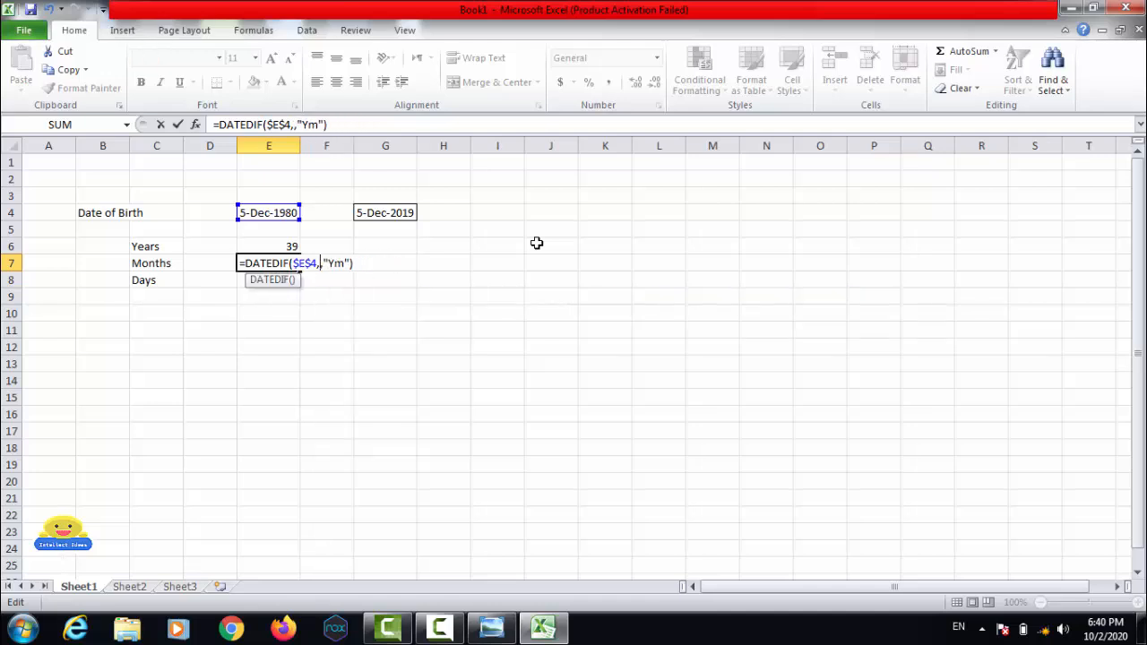
click(399, 213)
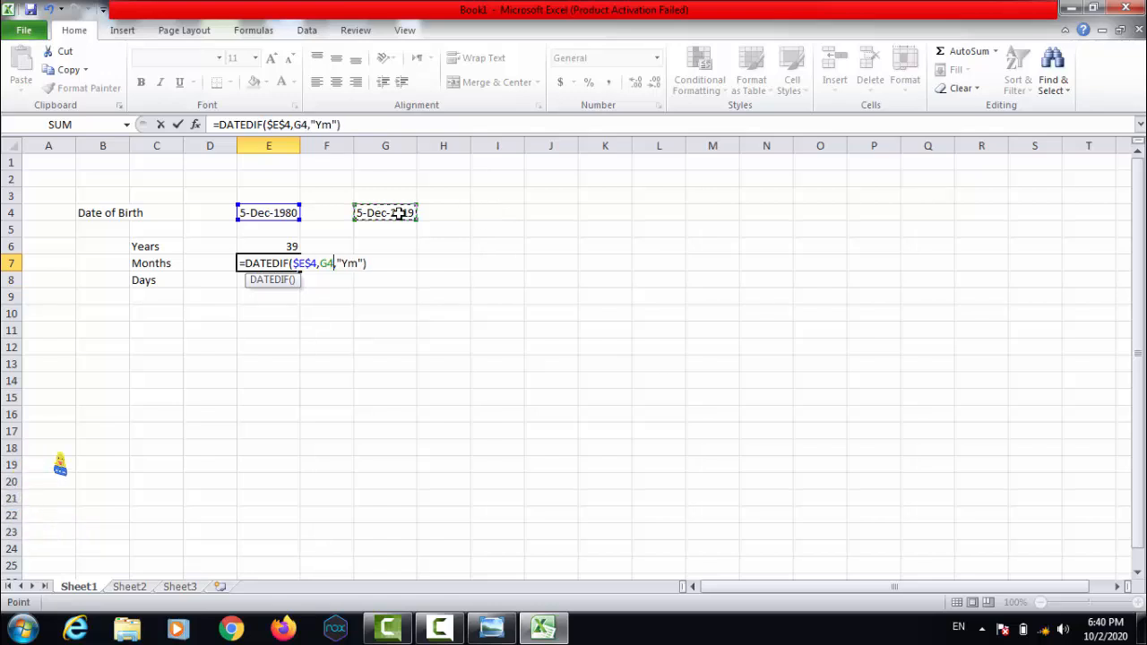
key(Return)
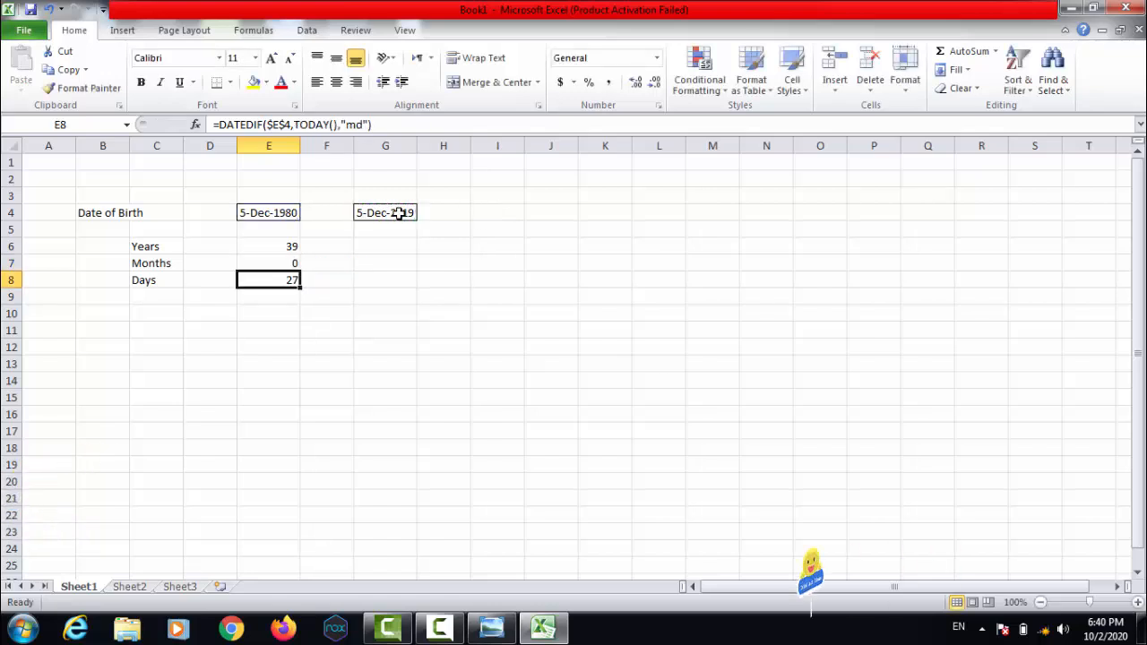
Replace TODAY() with a reference to G4 in the days formula in cell E8.
key(F2)
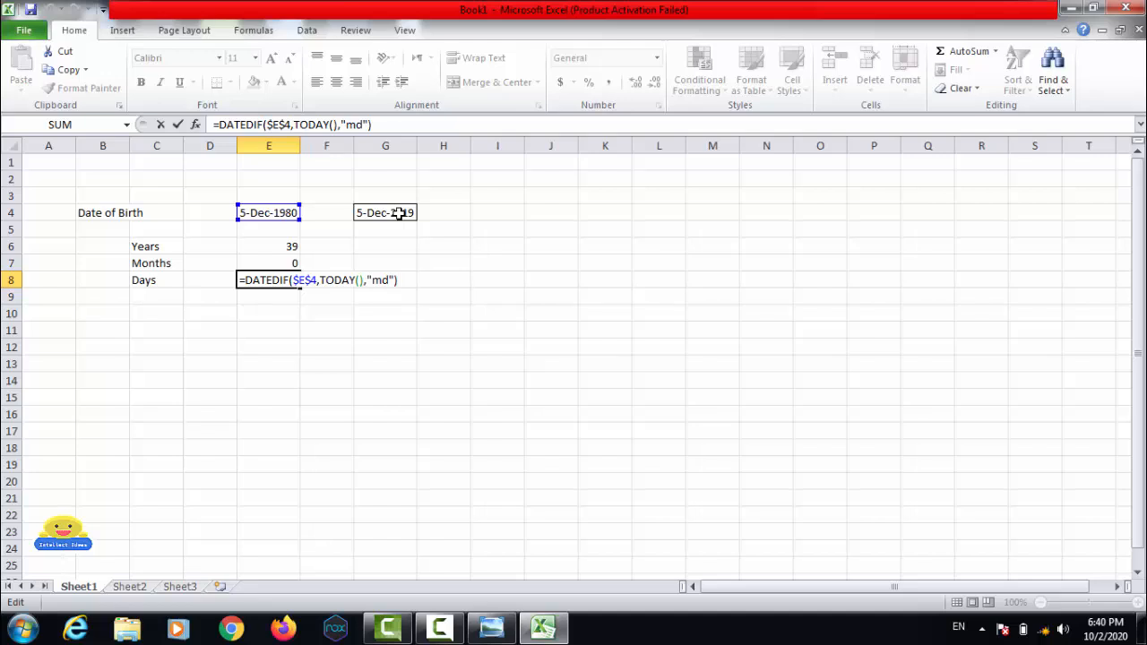
key(Left)
key(Left)
key(Left)
key(Left)
key(Left)
key(Left)
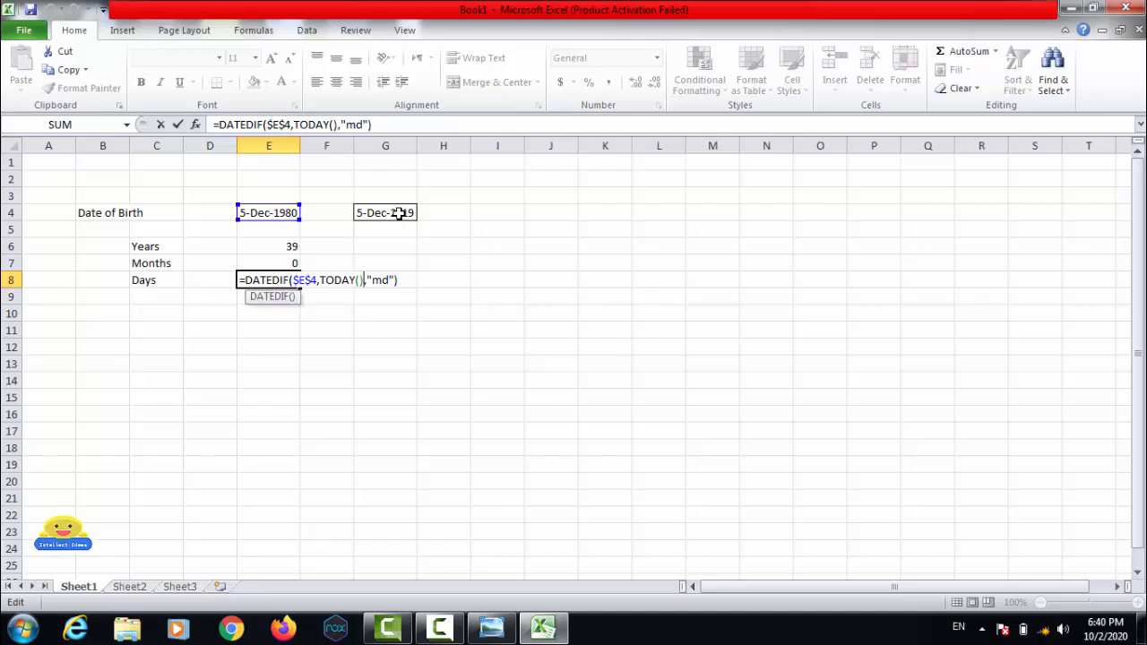
key(BackSpace)
key(BackSpace)
key(BackSpace)
key(BackSpace)
key(BackSpace)
key(BackSpace)
key(BackSpace)
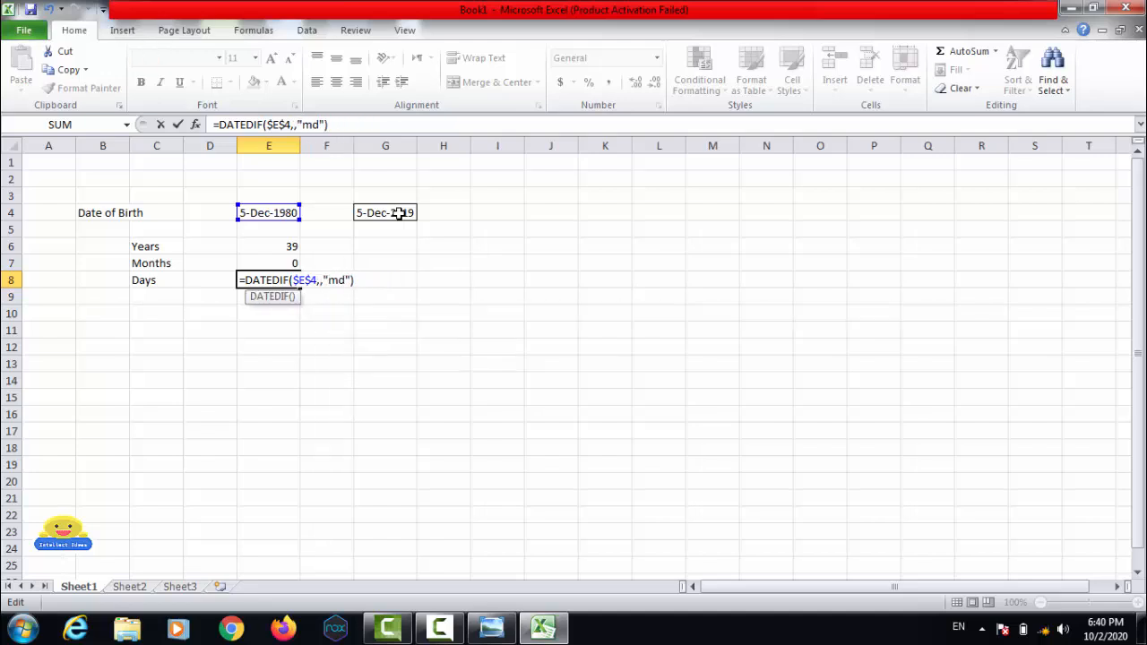
click(394, 212)
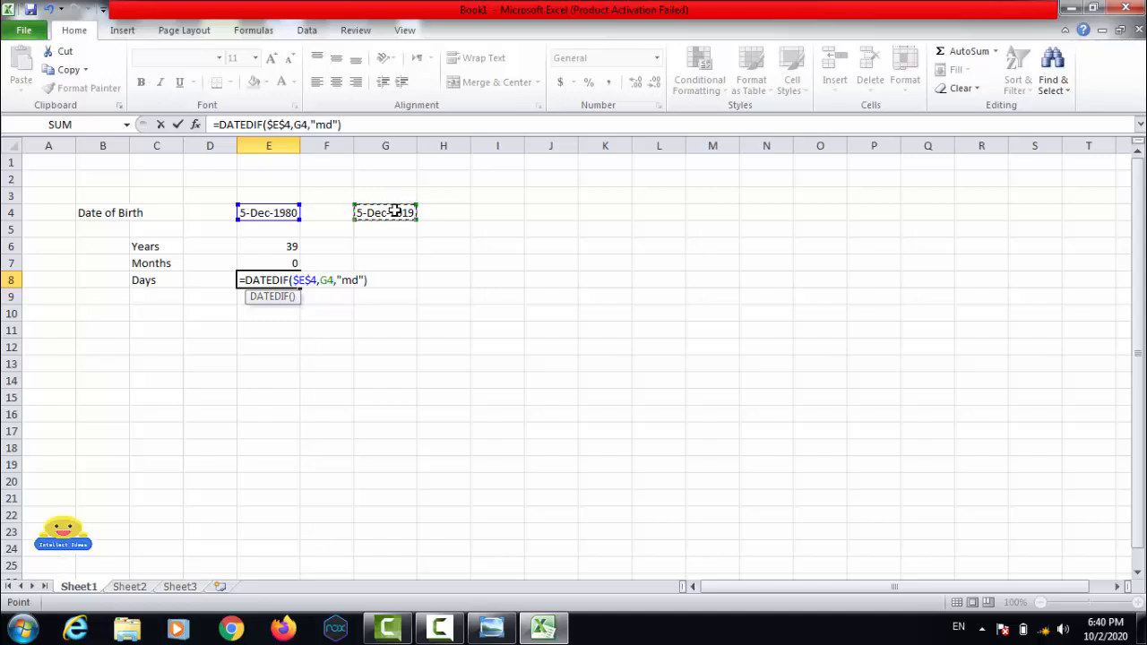
key(Return)
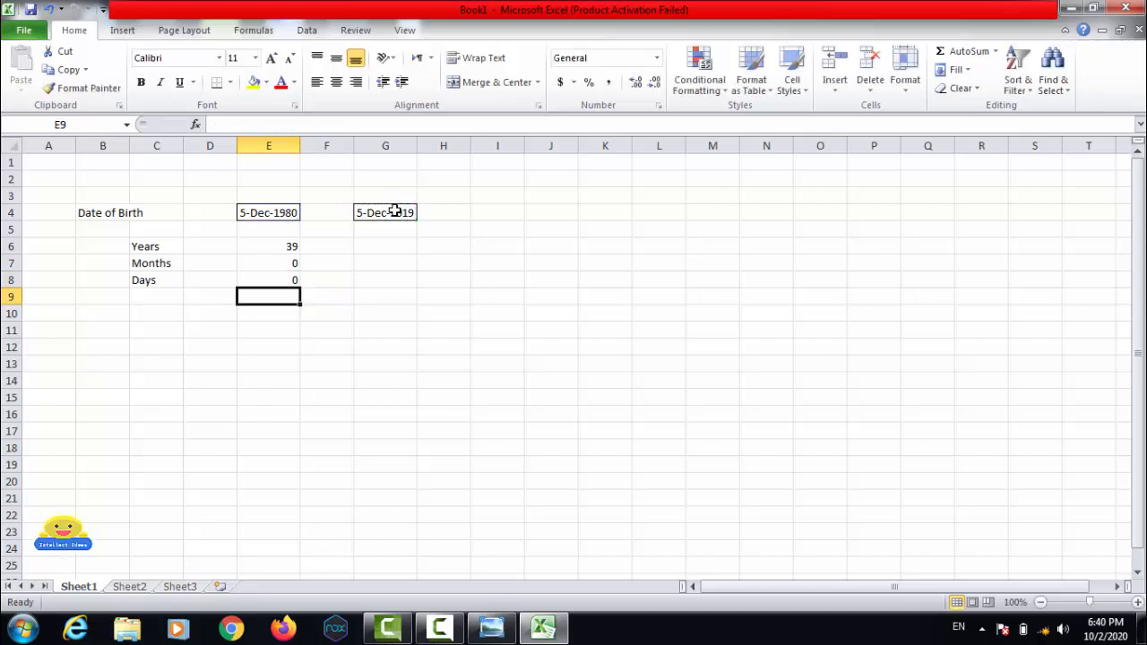
Change the end date in cell G4 to 6/30/2008.
key(Up)
key(Up)
key(Up)
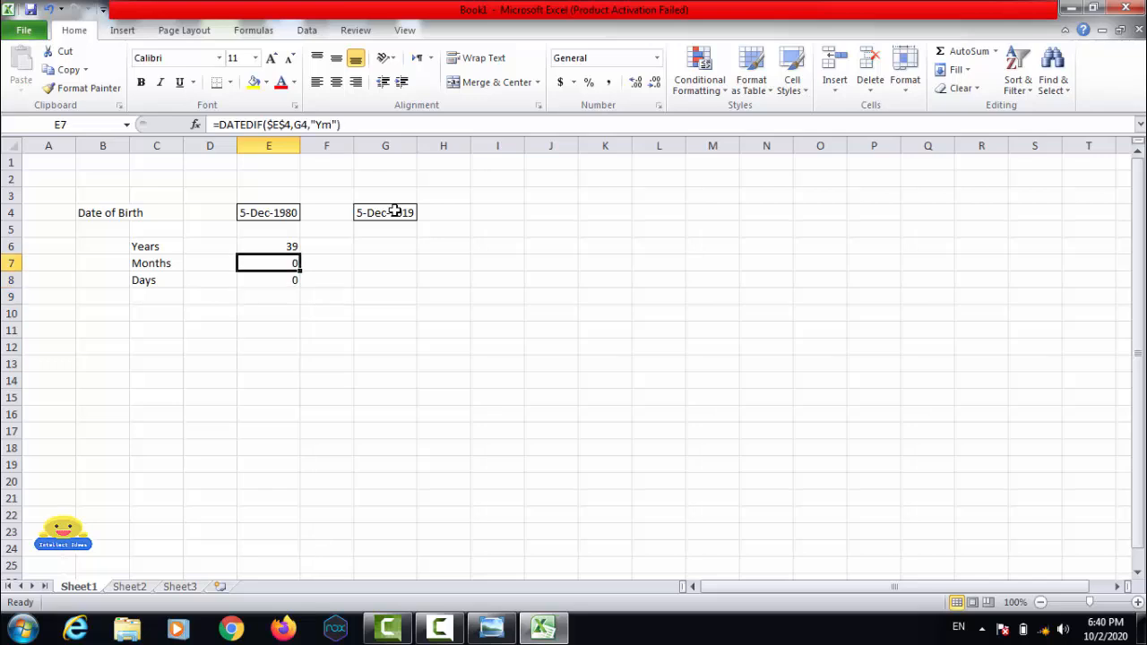
key(Down)
key(Down)
key(Up)
key(Up)
key(Up)
key(Up)
key(Right)
key(Right)
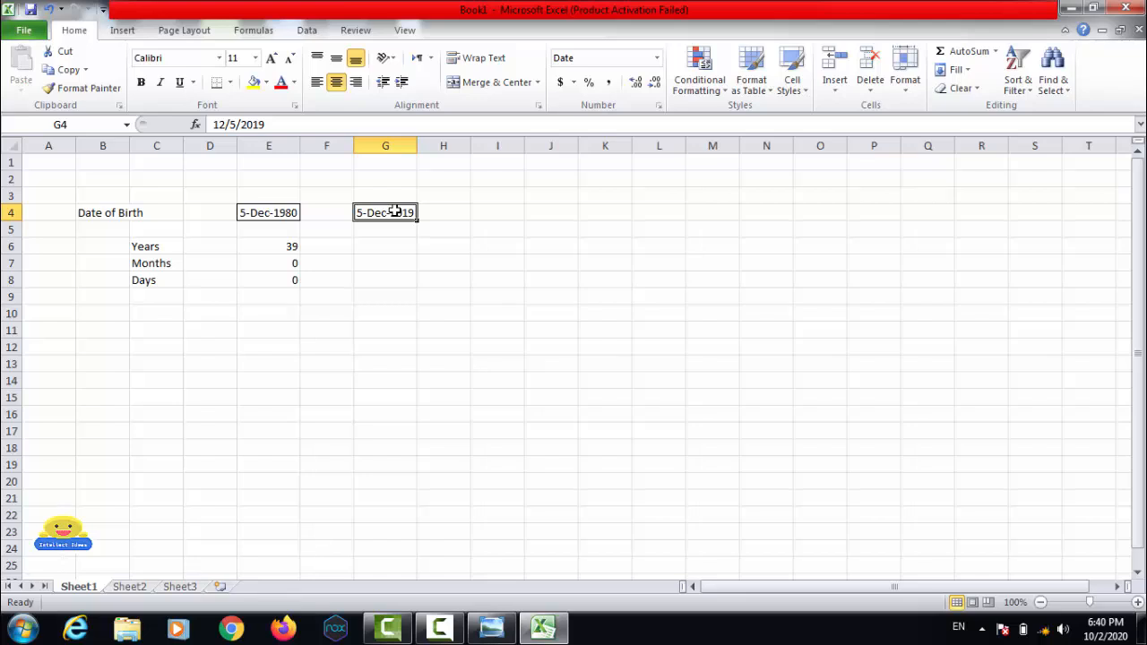
key(F2)
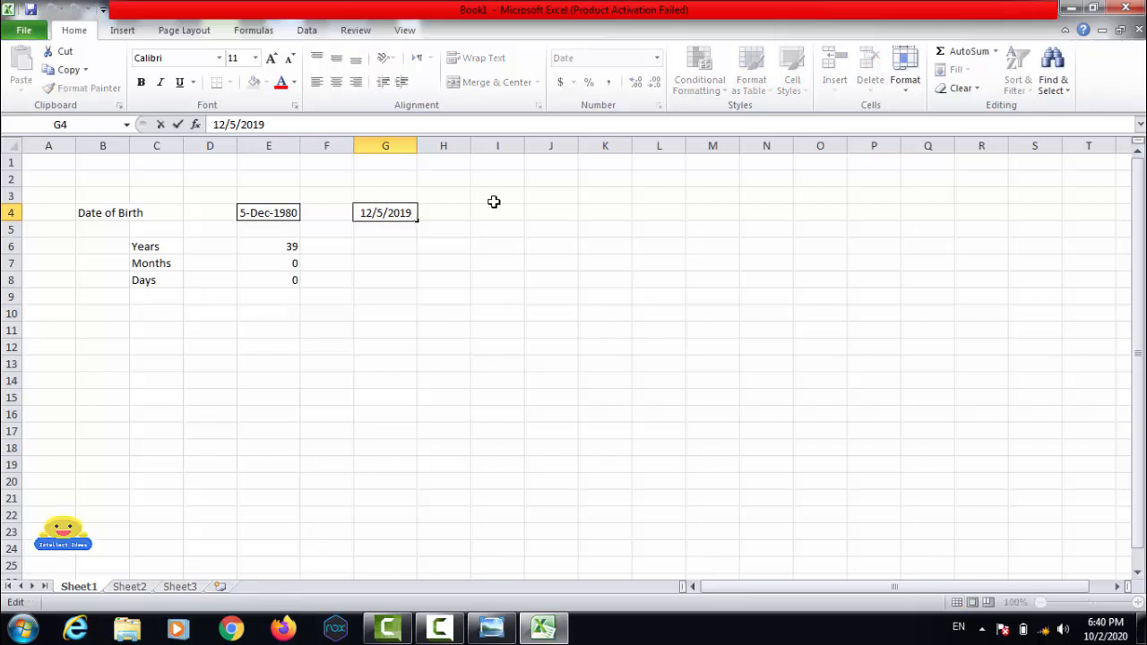
key(BackSpace)
key(BackSpace)
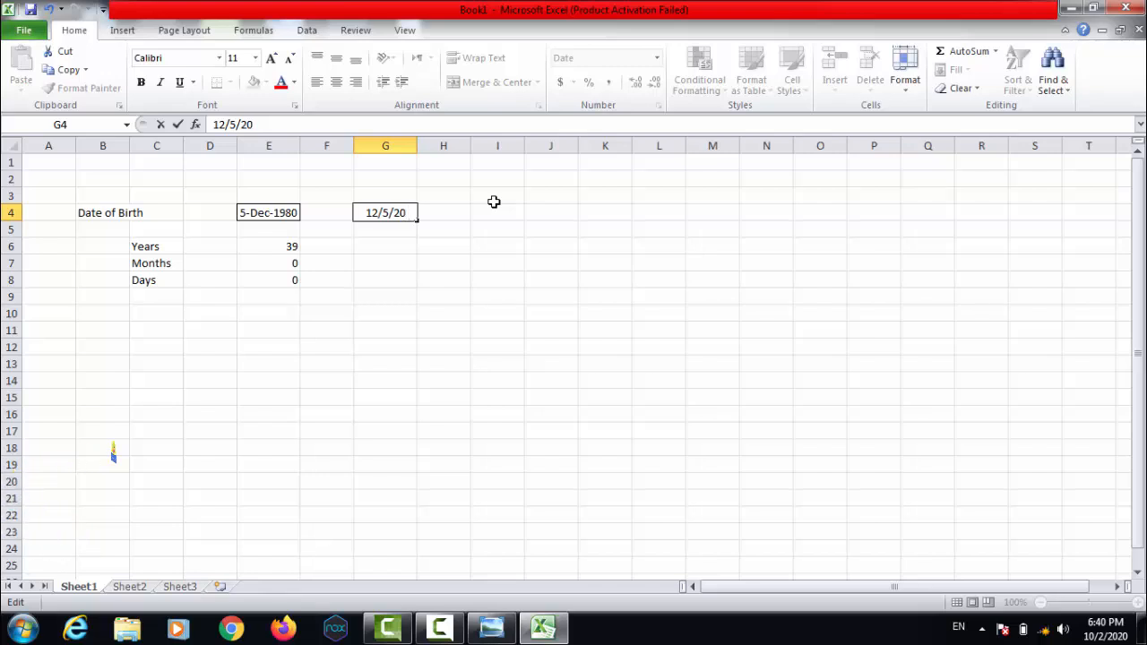
text(08)
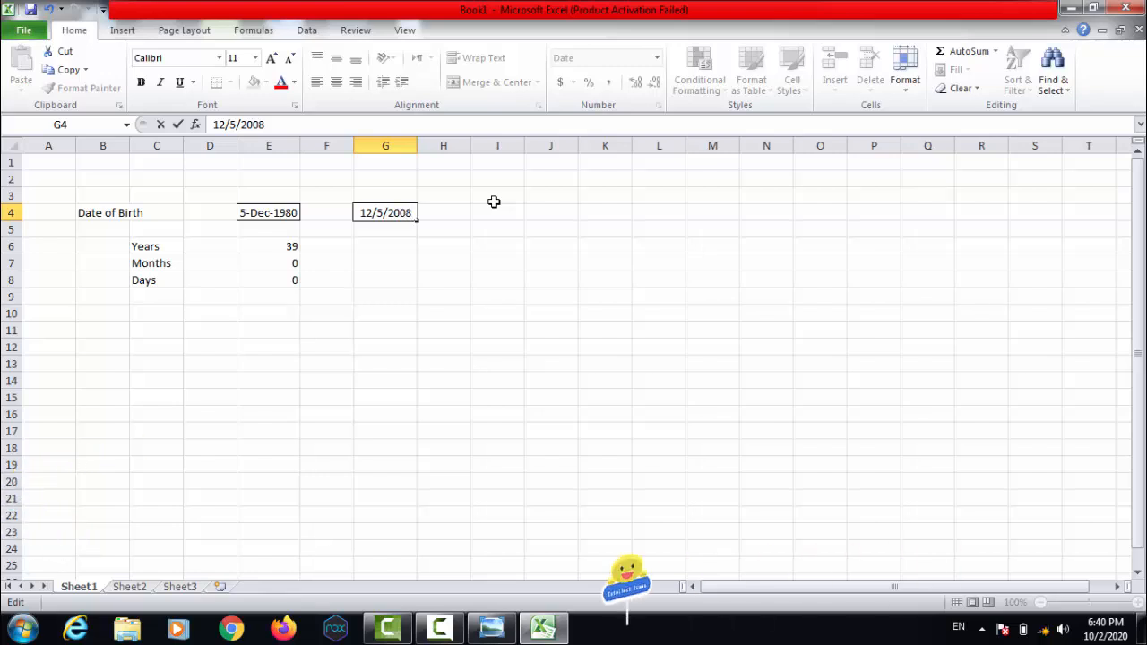
key(Left)
key(Left)
key(Left)
key(Left)
key(Left)
key(Left)
key(Left)
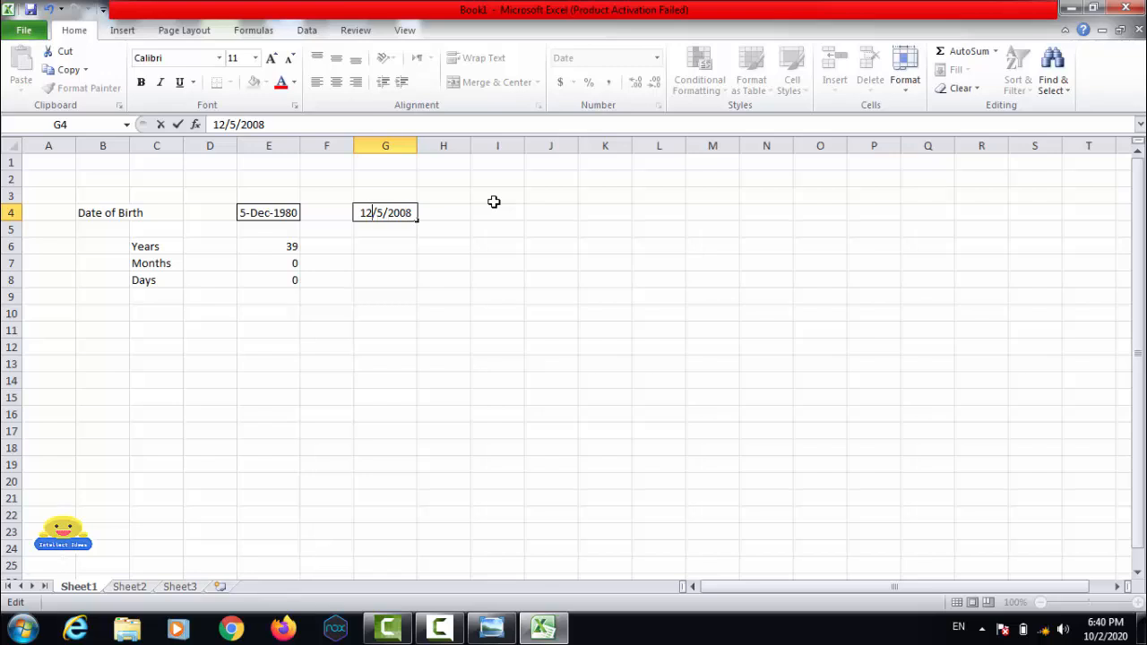
key(BackSpace)
key(BackSpace)
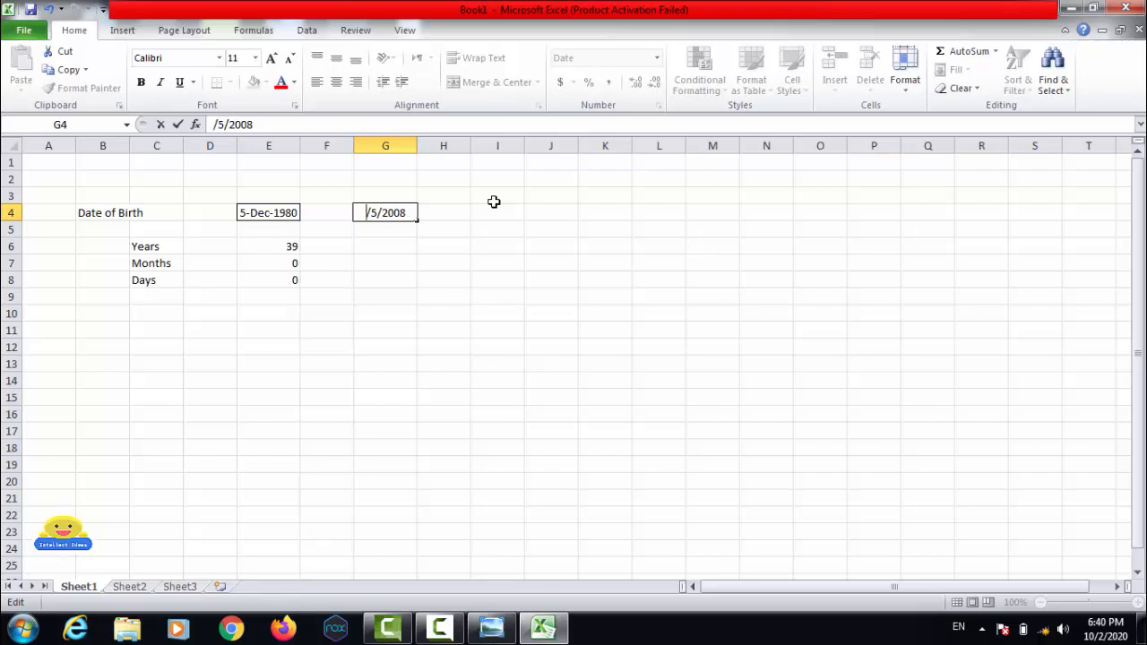
text(6)
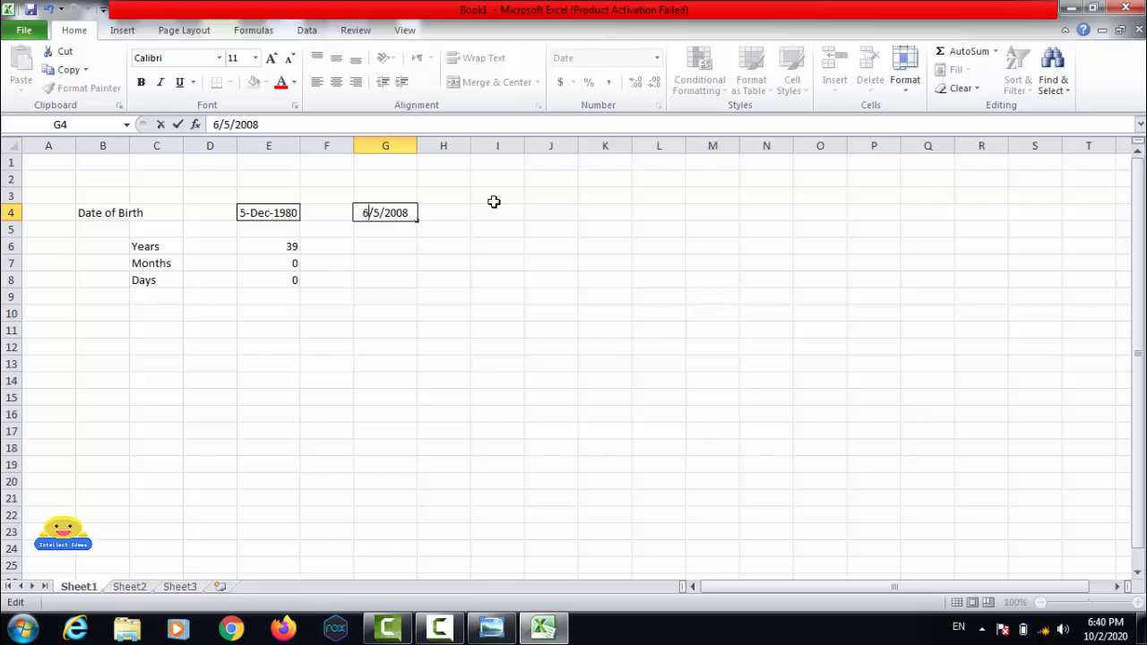
key(Right)
key(Delete)
text(30)
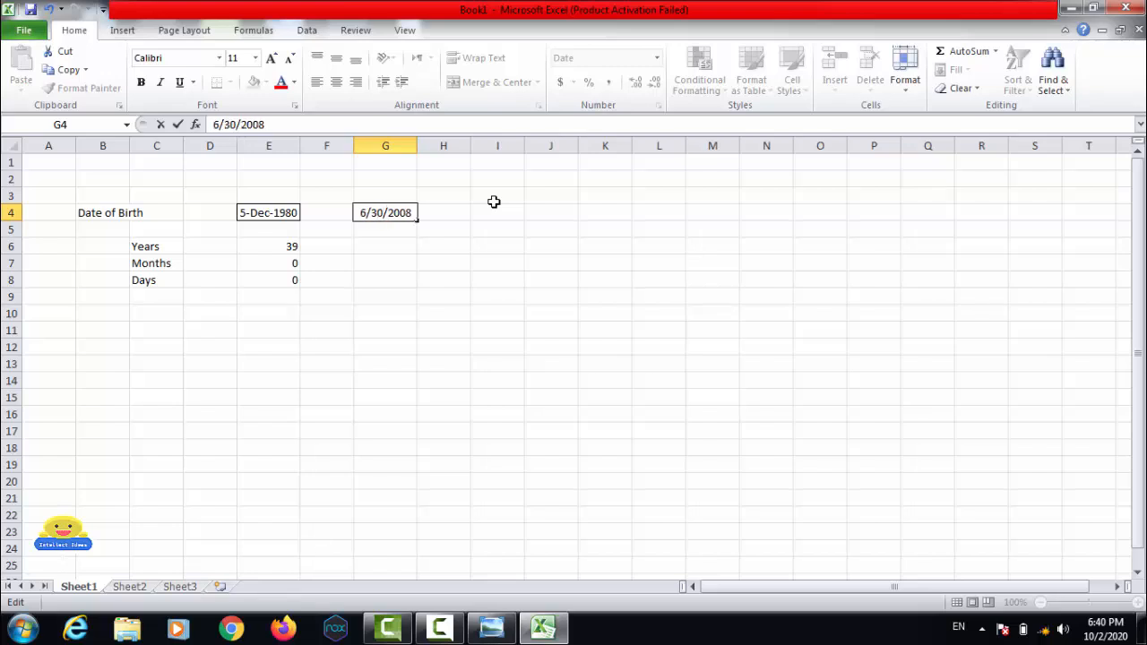
key(Return)
Check the years, months and days results in cells E6 to E8 against the dates in E4 and G4.
key(Left)
key(Left)
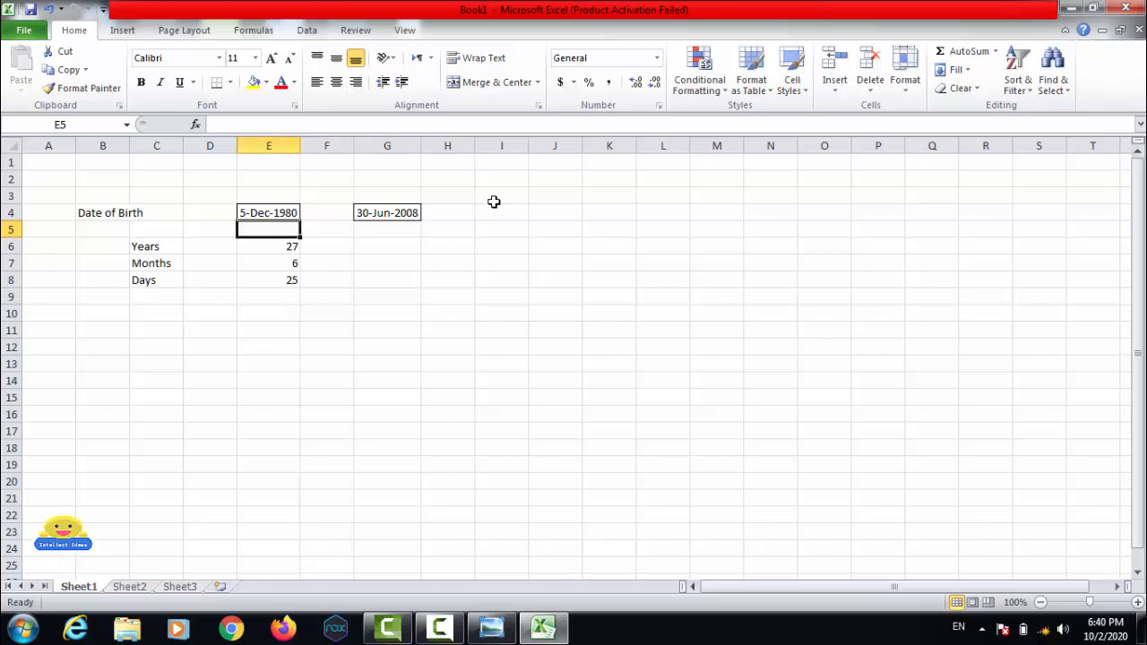
key(Down)
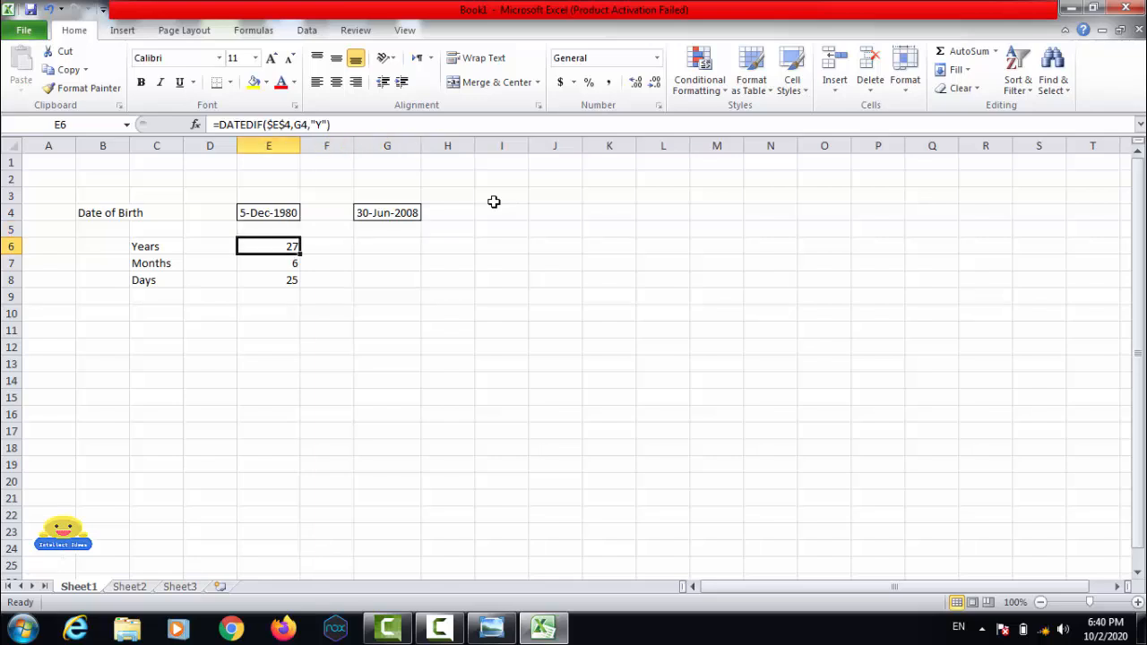
key(Down)
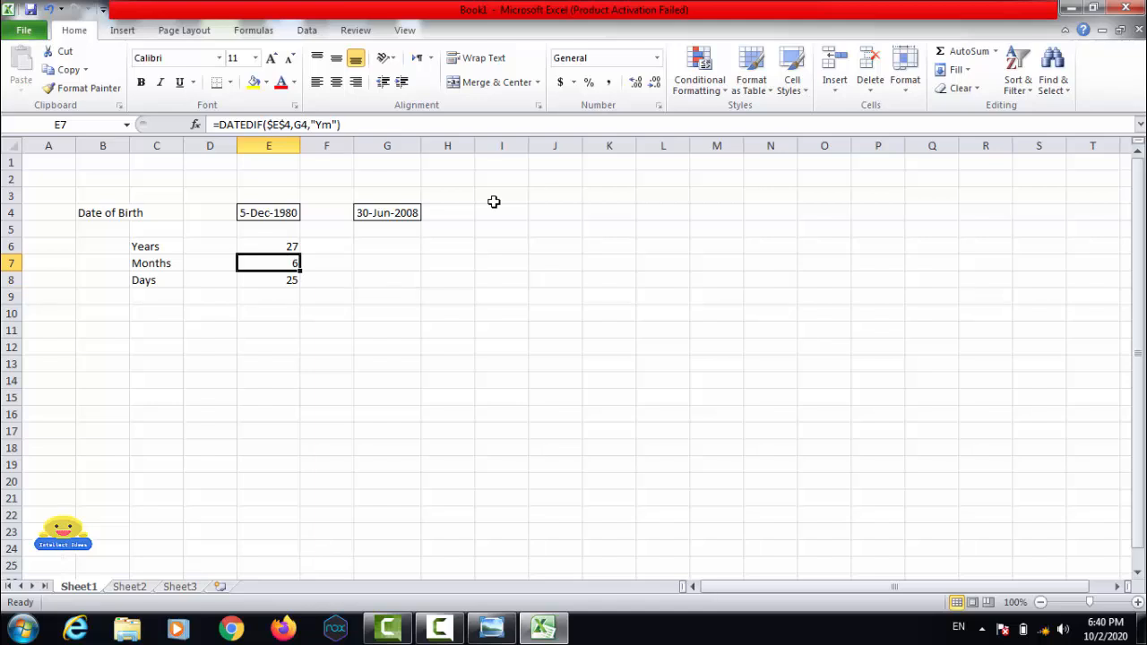
key(Down)
key(Up)
key(Up)
key(Up)
key(Up)
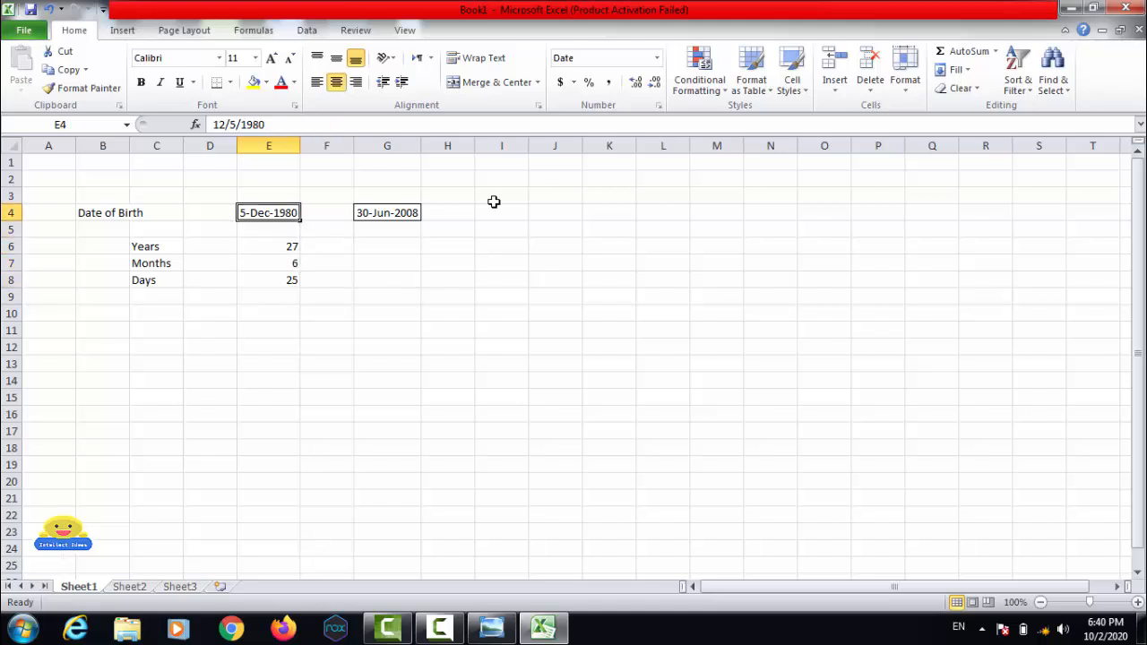
key(Right)
key(Right)
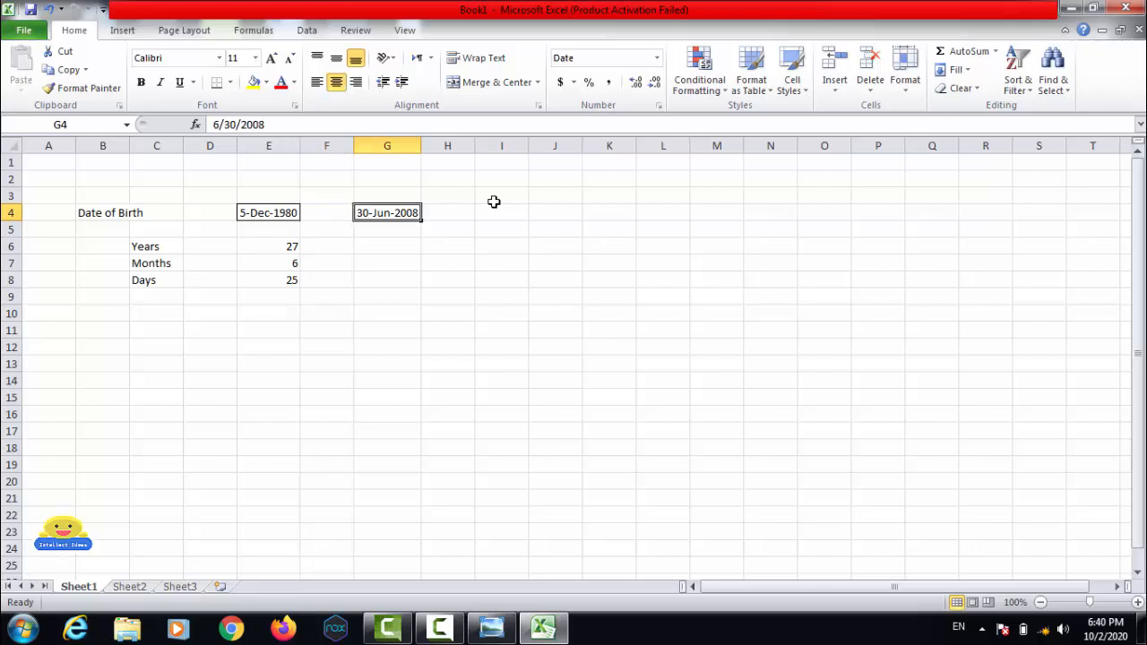
key(Left)
key(Left)
key(Down)
key(Down)
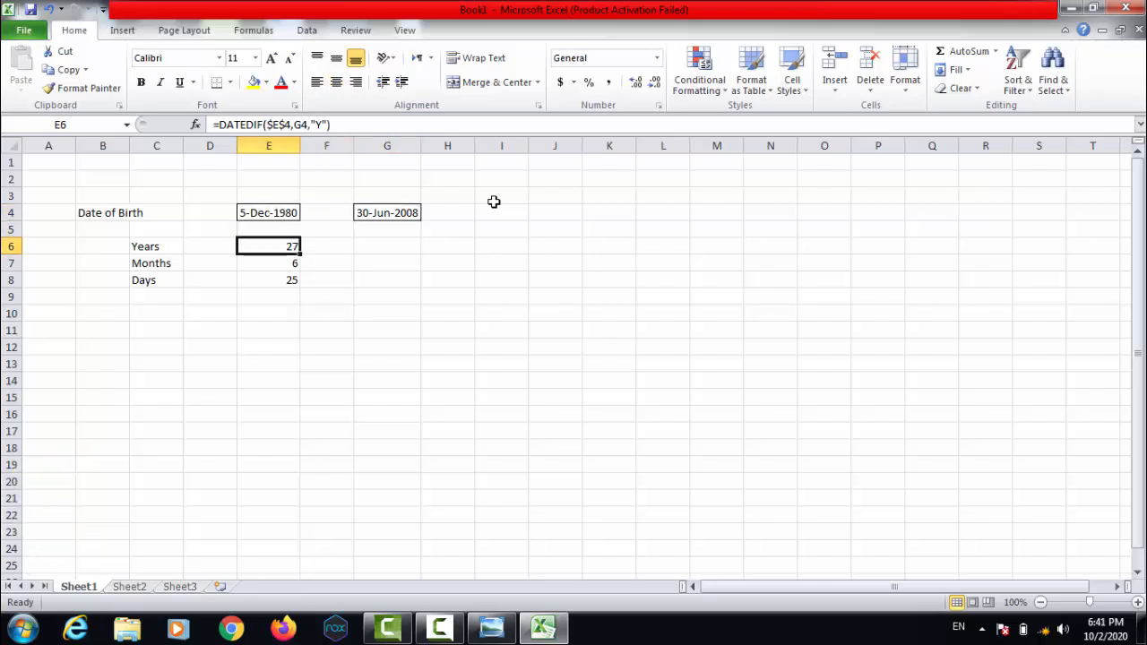
key(Down)
key(Down)
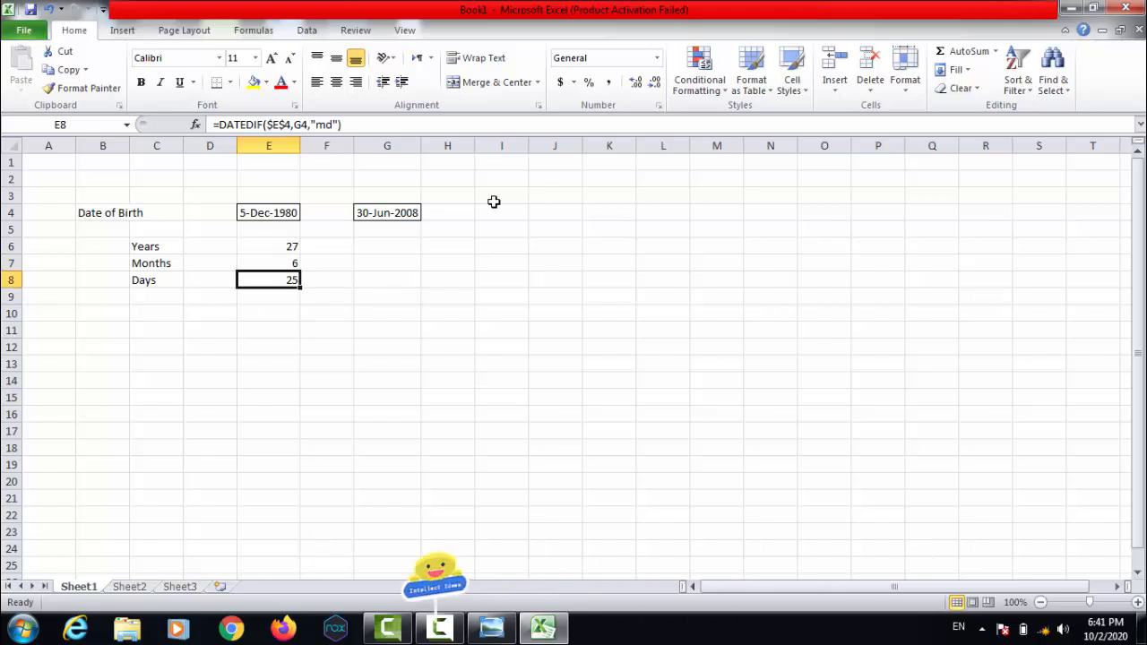
Change the end date in cell G4 to 10/2/2020.
key(Up)
key(Up)
key(Up)
key(Up)
key(Right)
key(Right)
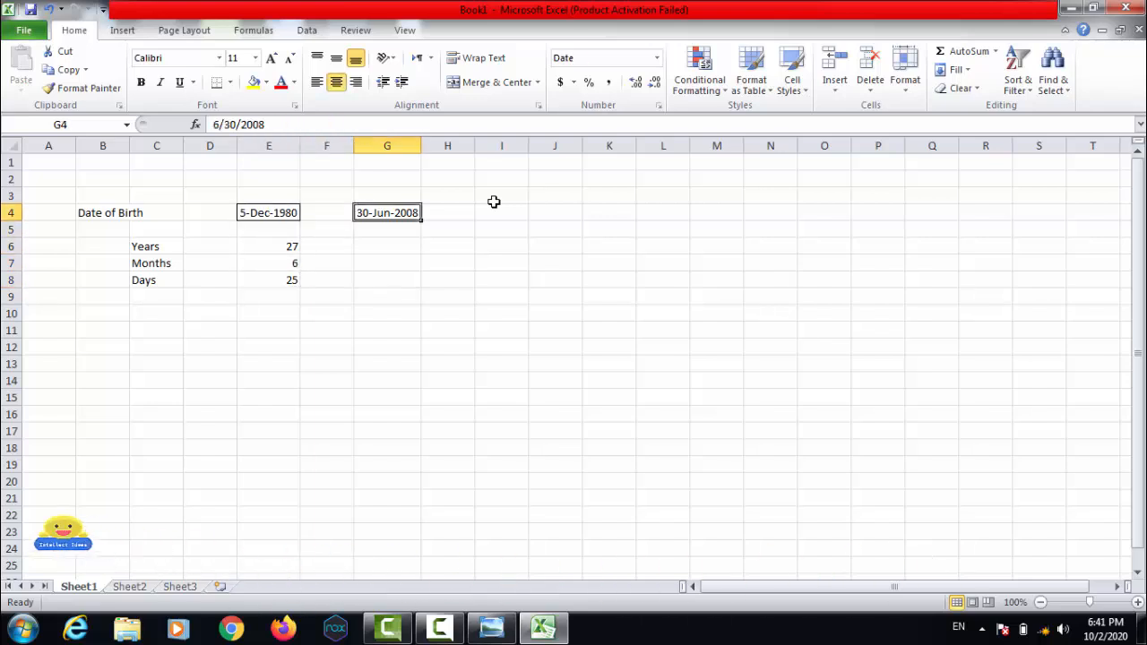
key(F2)
key(BackSpace)
key(BackSpace)
key(BackSpace)
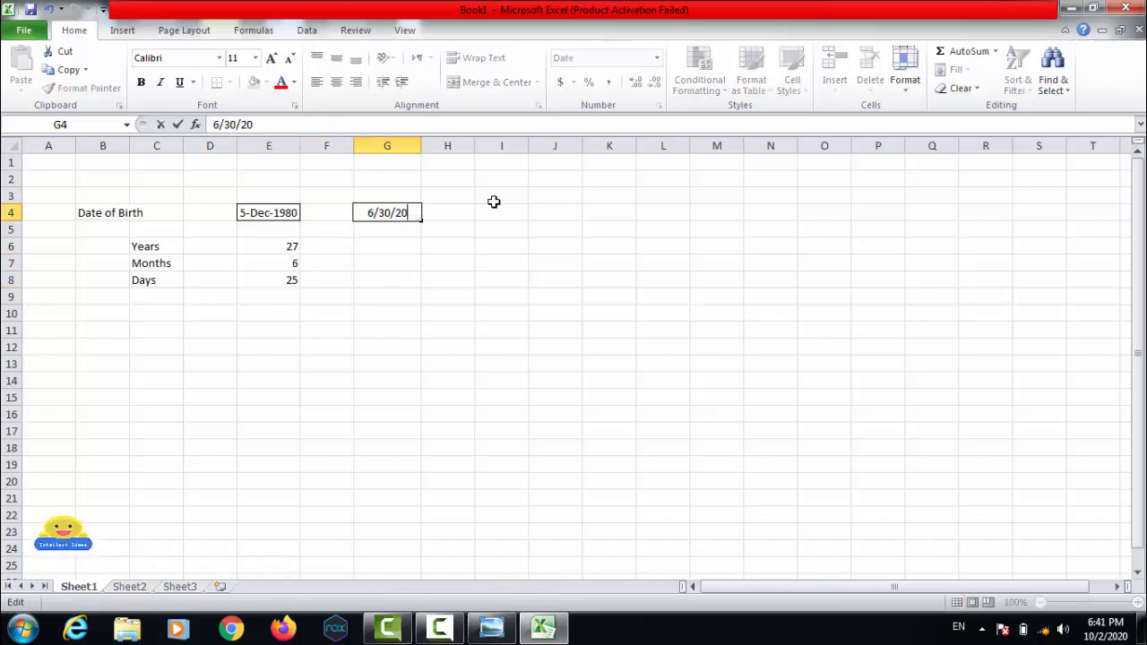
text(020)
key(BackSpace)
key(BackSpace)
text(2)
key(Left)
key(Left)
key(BackSpace)
text(10)
key(Return)
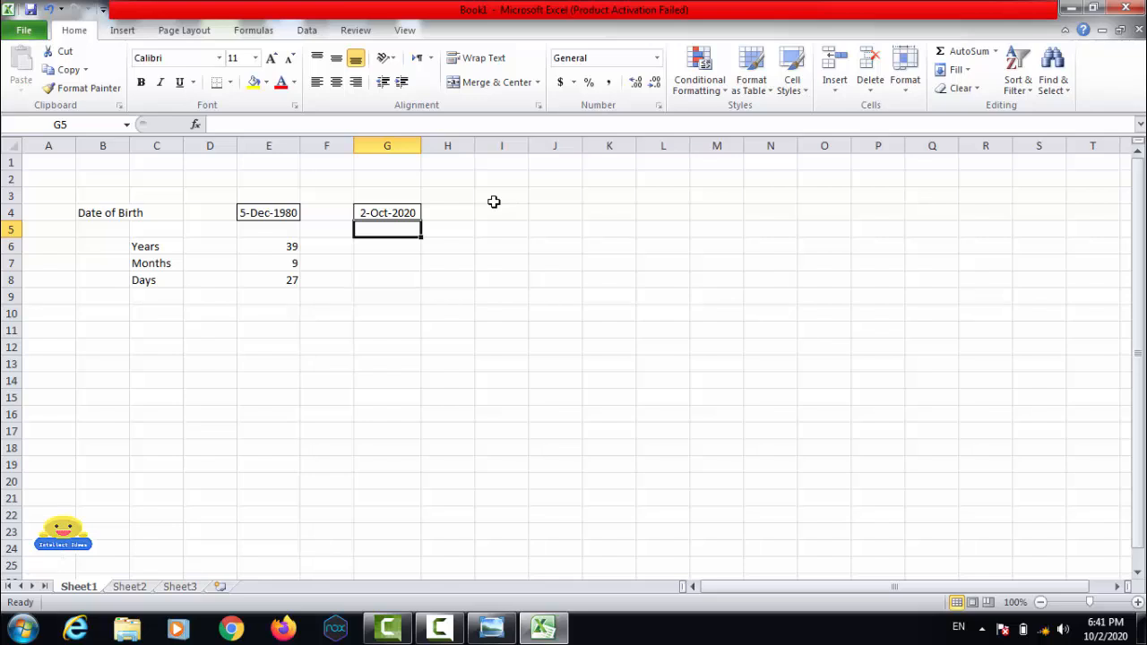
Check the recalculated age, then clear the months and days formulas from cells E7 and E8.
key(Left)
key(Down)
key(Left)
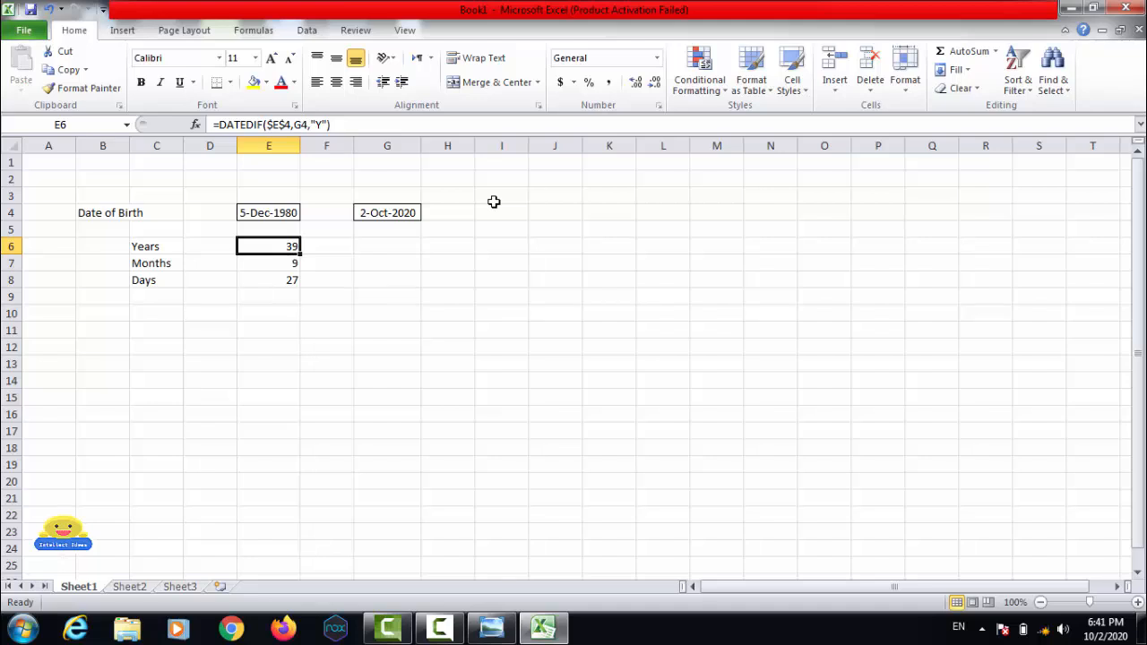
key(Down)
key(Down)
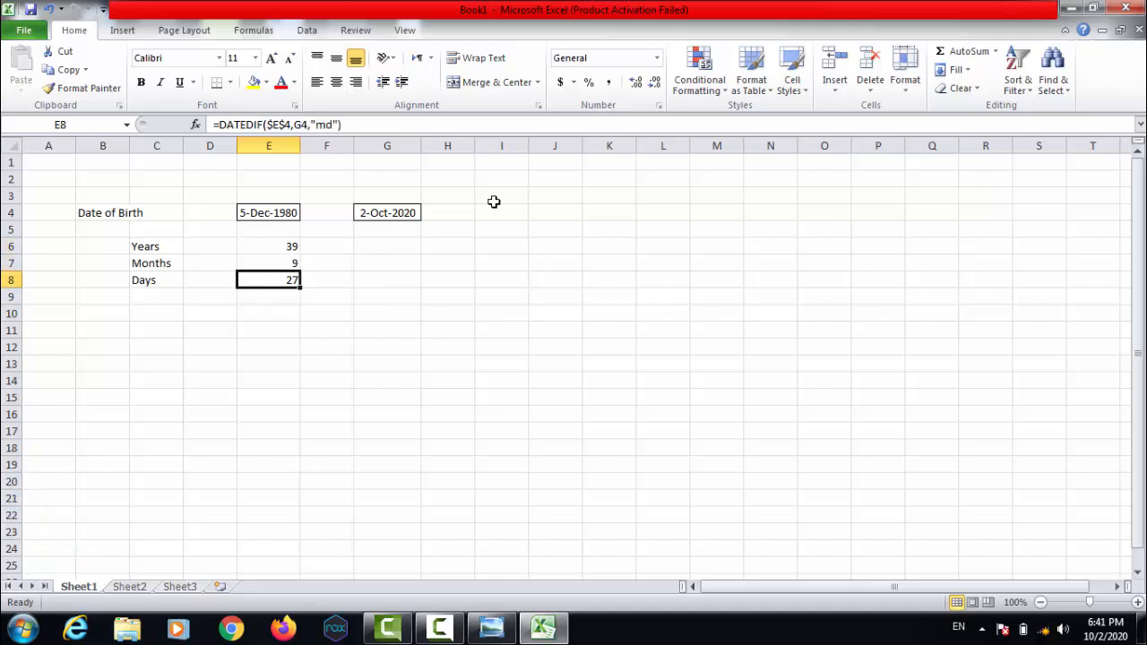
key(Up)
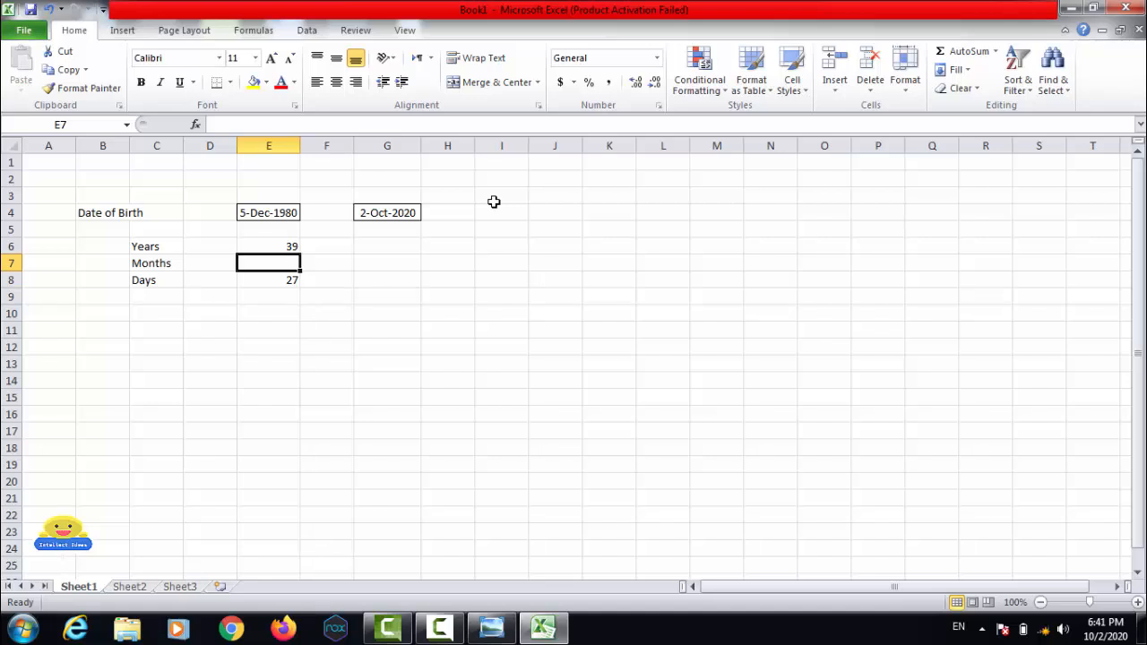
key(Down)
key(Delete)
Make the G4 reference in the years formula in cell E6 absolute as $G$4.
key(Up)
key(Up)
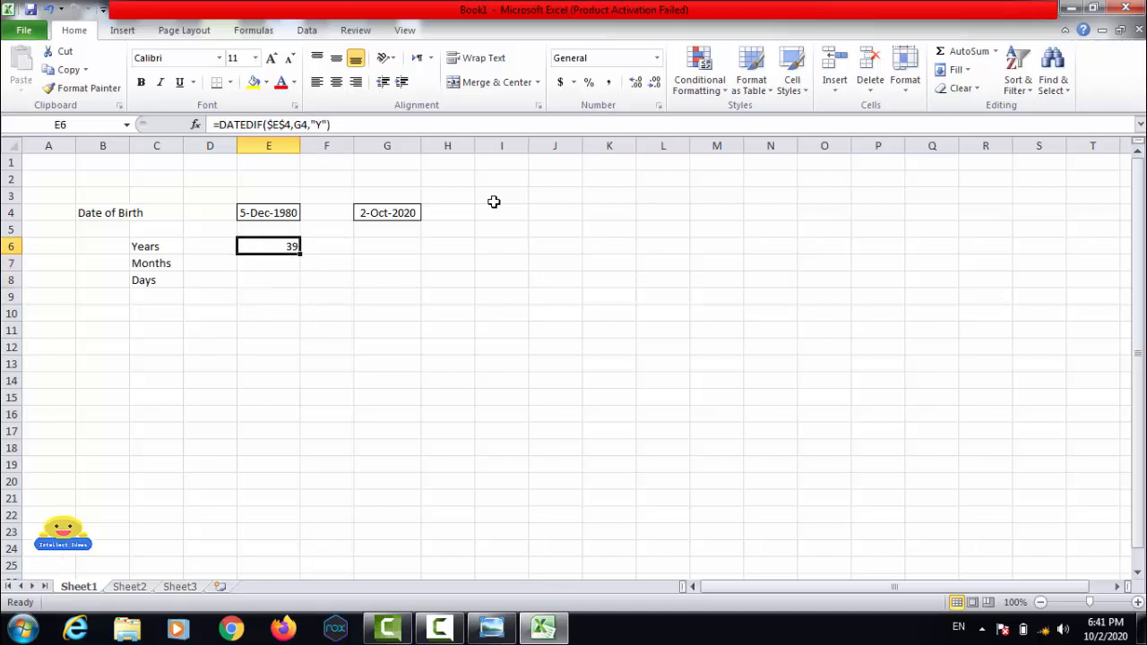
key(F2)
key(Left)
key(Left)
key(Left)
key(Left)
key(Left)
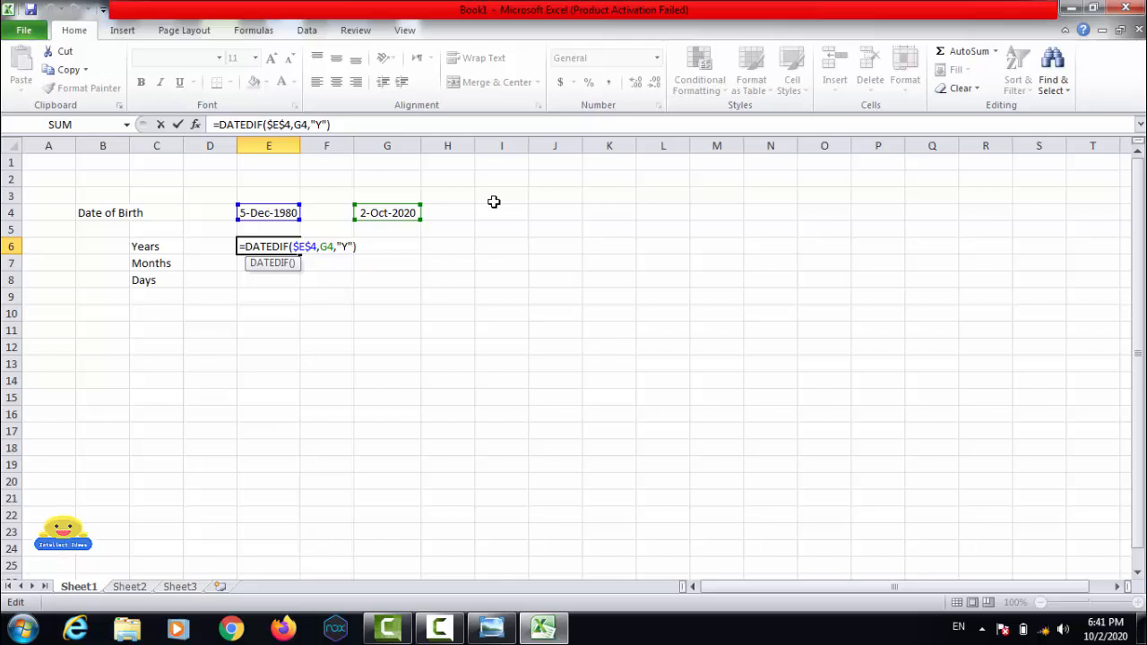
key(shift+Left)
key(shift+Left)
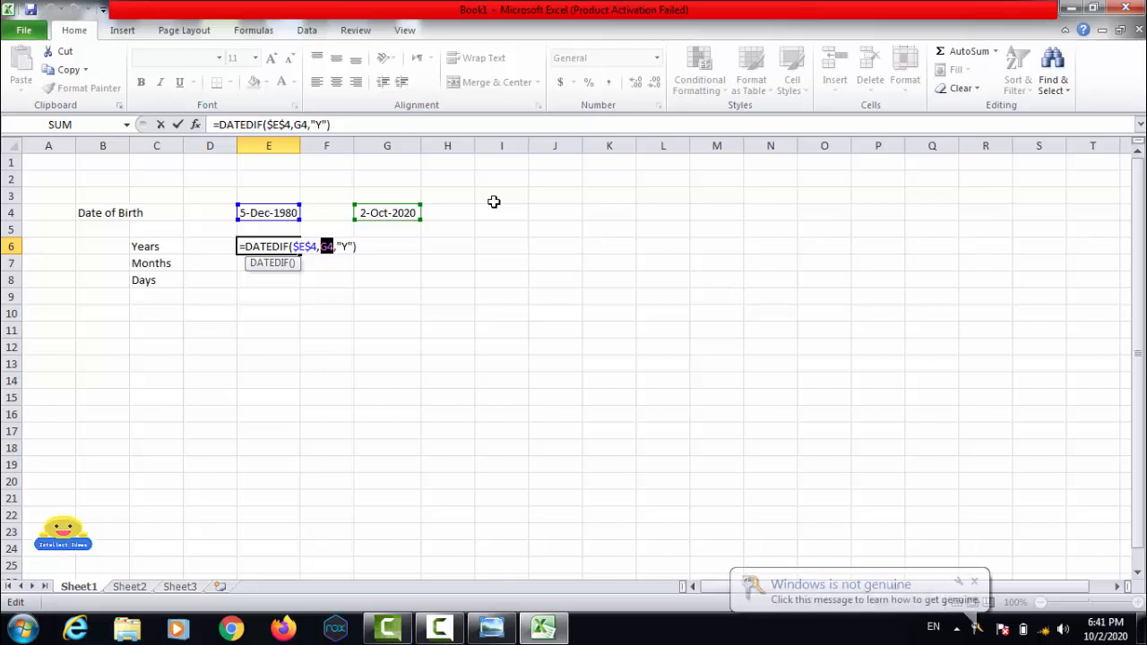
key(F4)
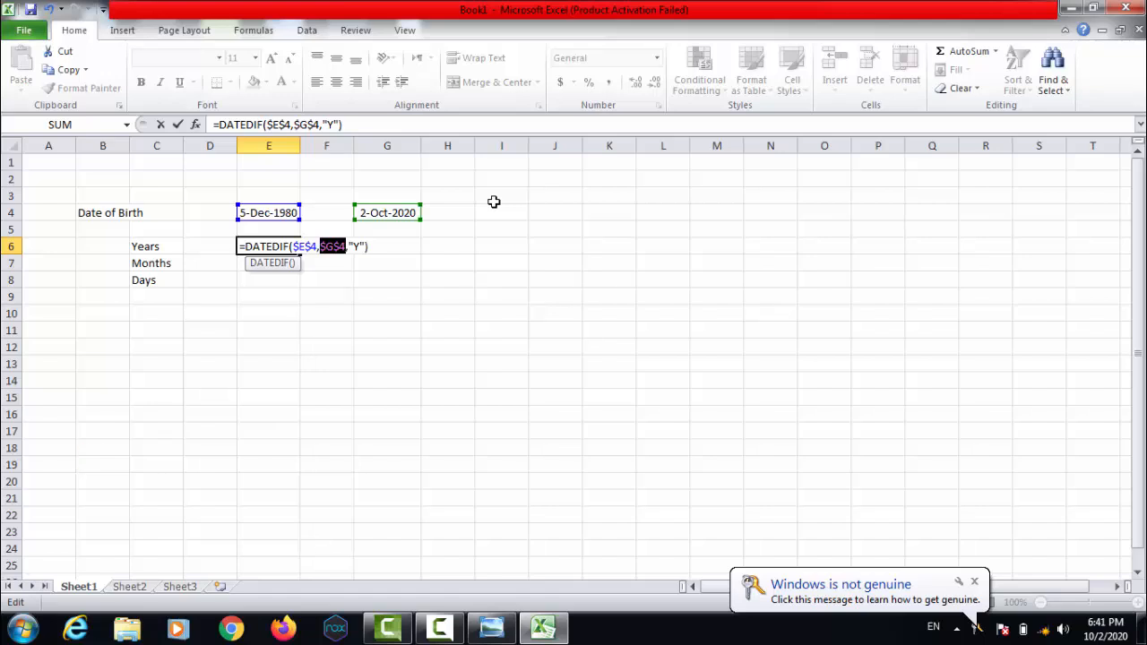
key(Return)
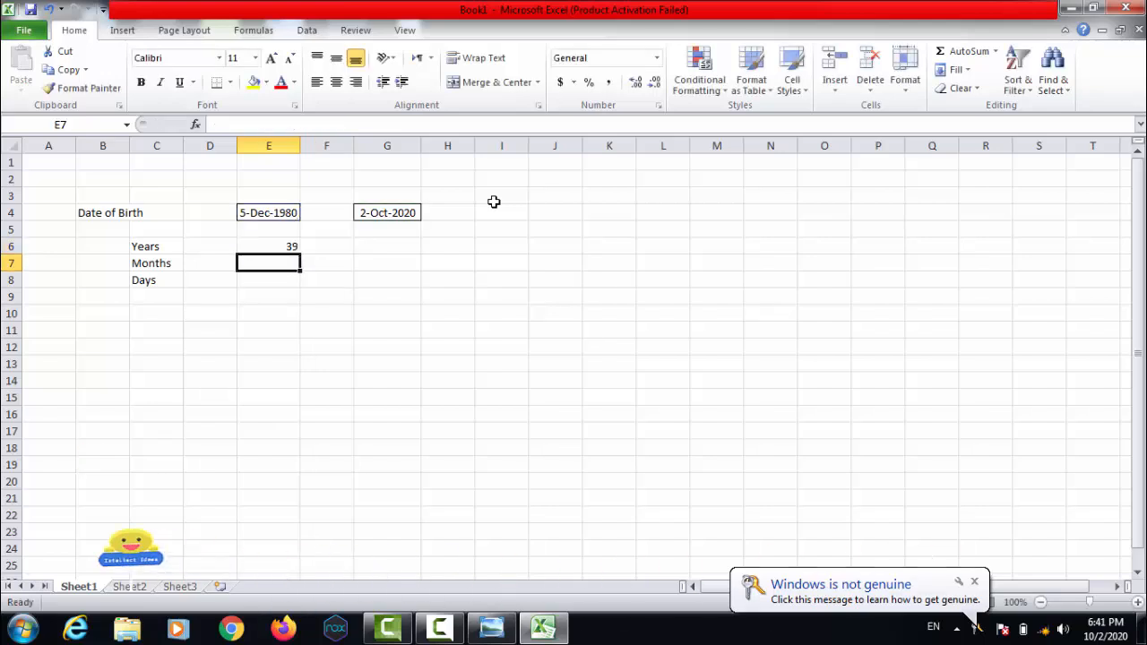
Copy the years formula from cell E6 into the months cell E7.
key(Up)
key(ctrl+c)
key(Down)
key(Return)
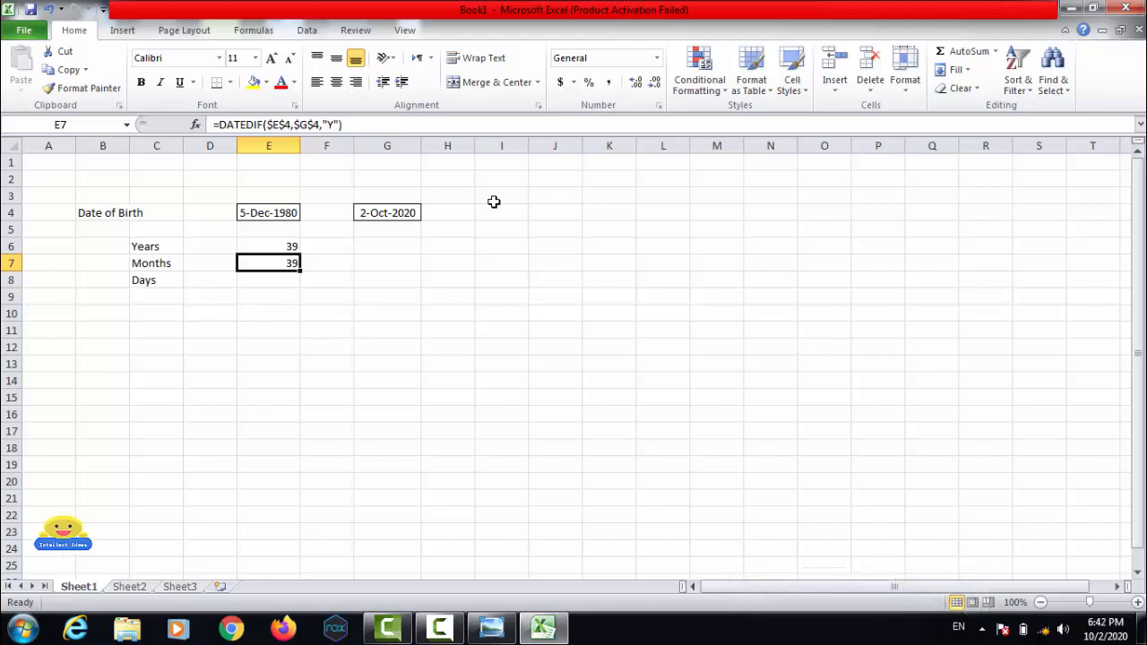
Examine the absolute references in the copied months formula in cell E7 without editing it.
double_click(273, 264)
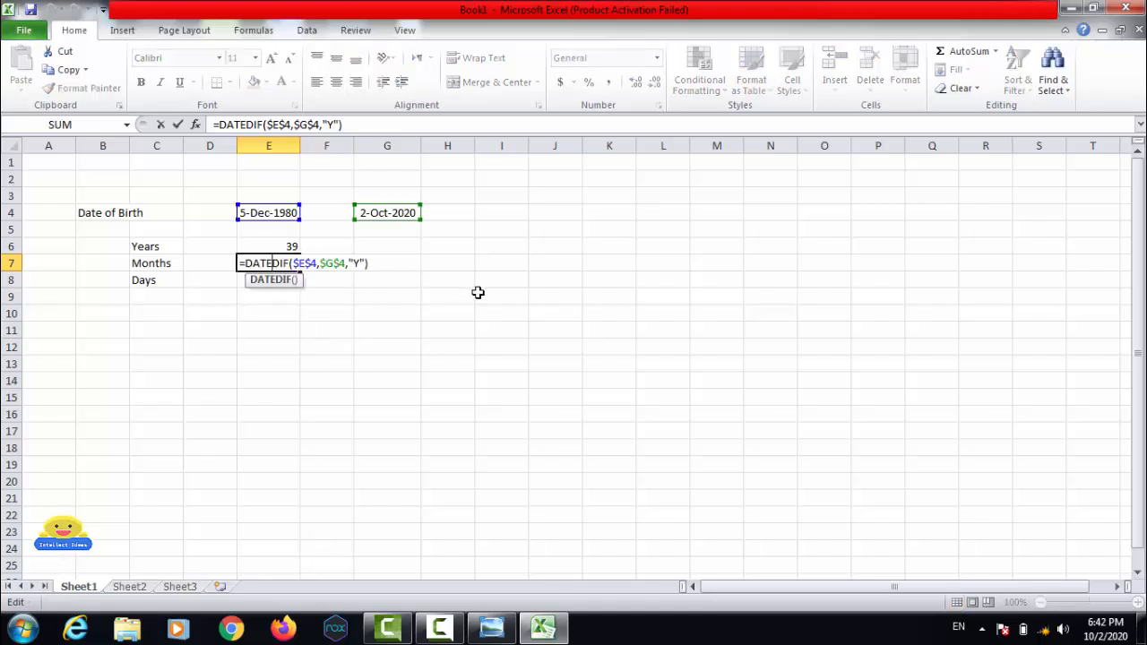
key(Right)
key(Right)
key(Right)
key(Right)
key(Right)
key(Right)
key(Right)
key(Right)
key(Right)
key(Right)
key(Right)
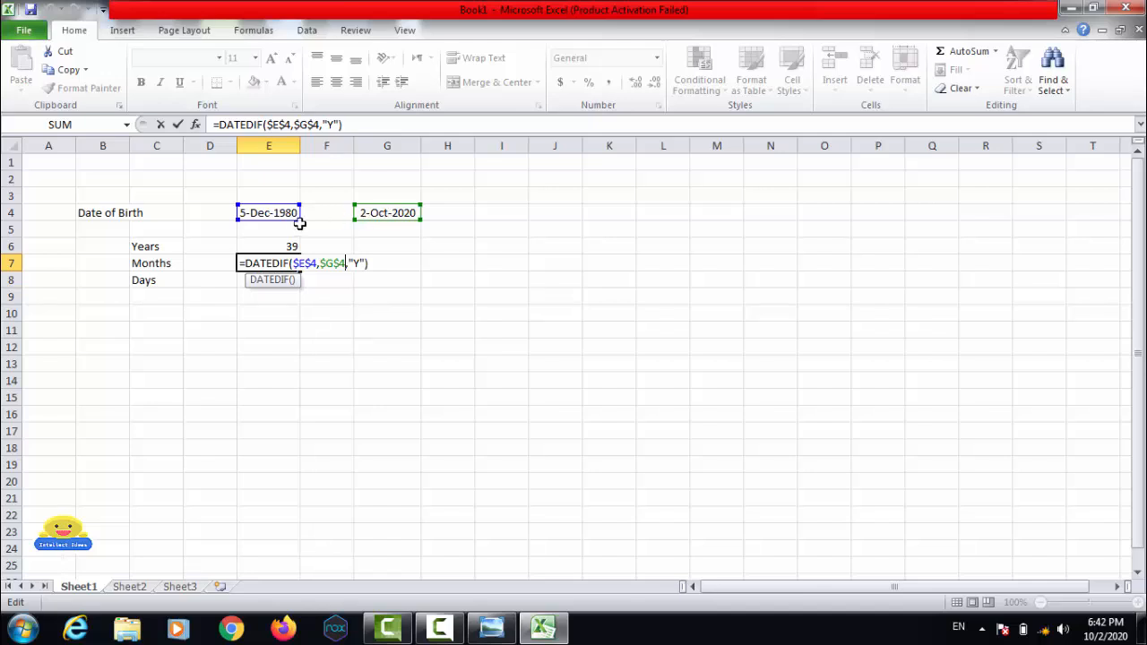
key(Escape)
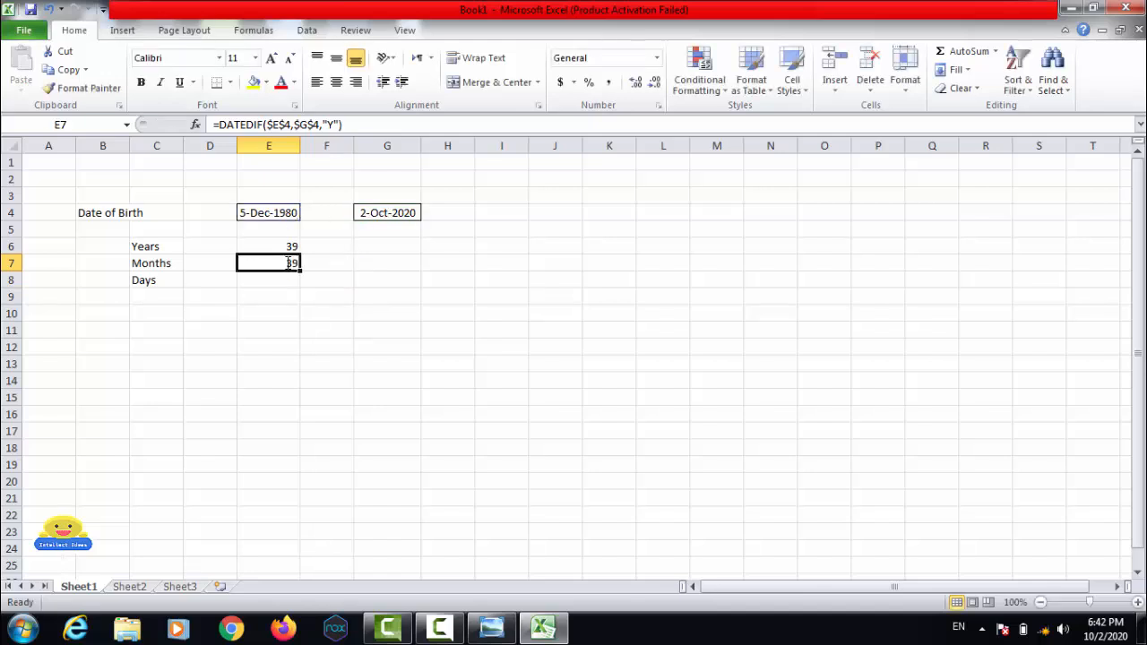
Make both date references in the years formula in cell E6 relative, as E4 and G4.
key(Up)
key(F2)
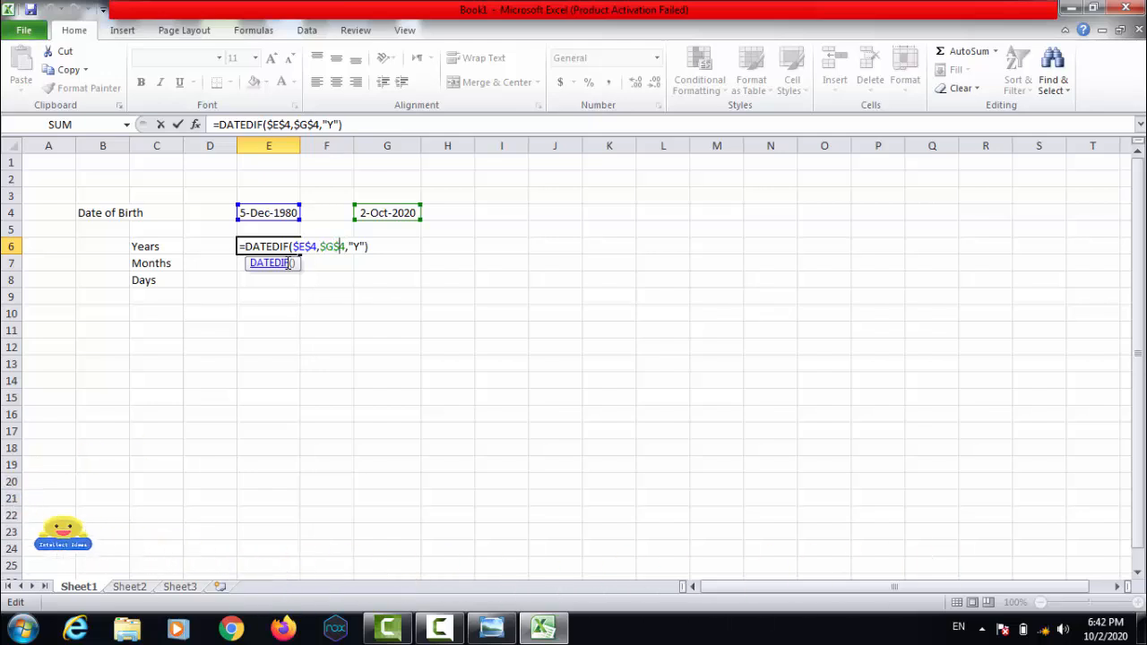
key(shift+Right)
key(shift+Right)
key(shift+Right)
key(shift+Left)
key(shift+Left)
key(shift+Left)
key(shift+Left)
key(shift+Left)
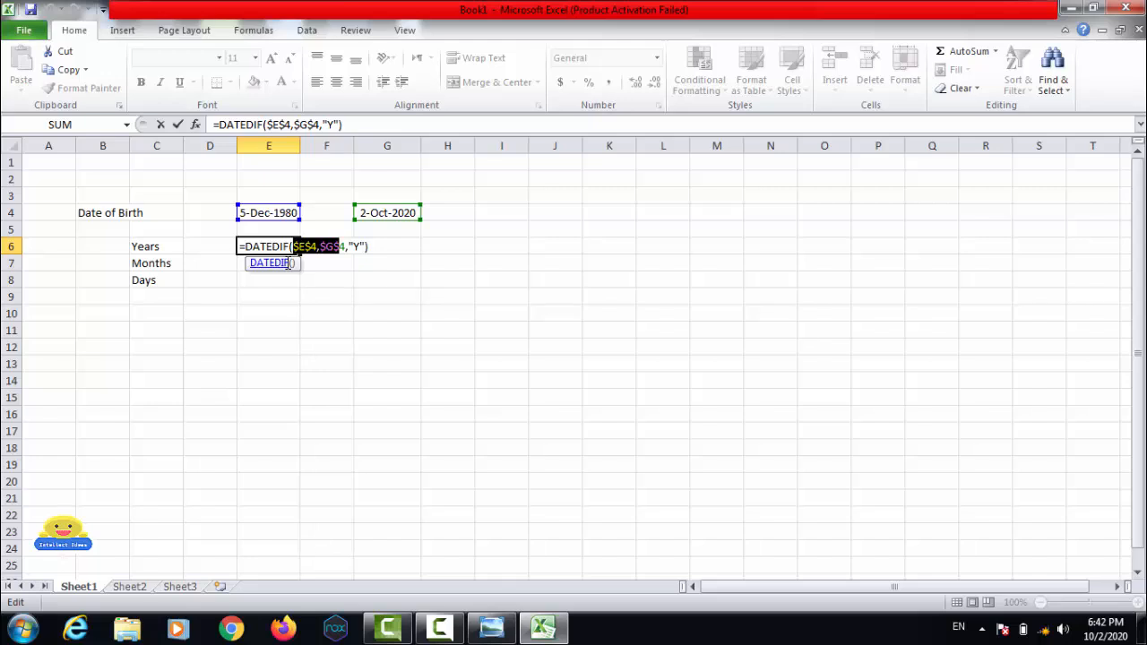
key(F4)
key(F4)
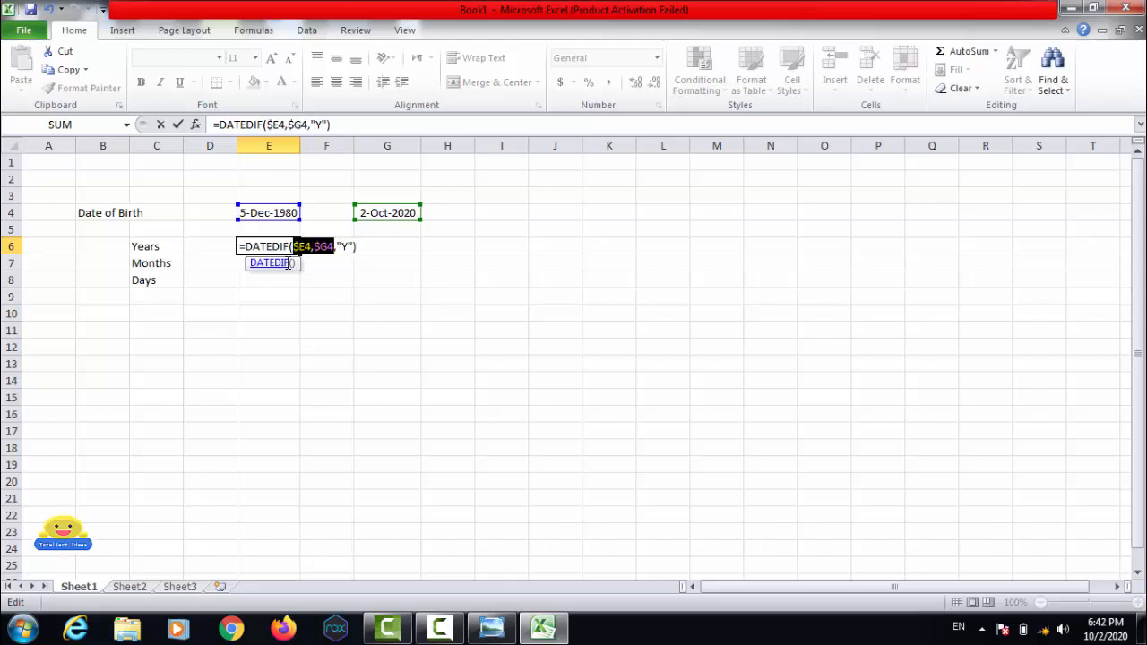
key(F4)
key(Return)
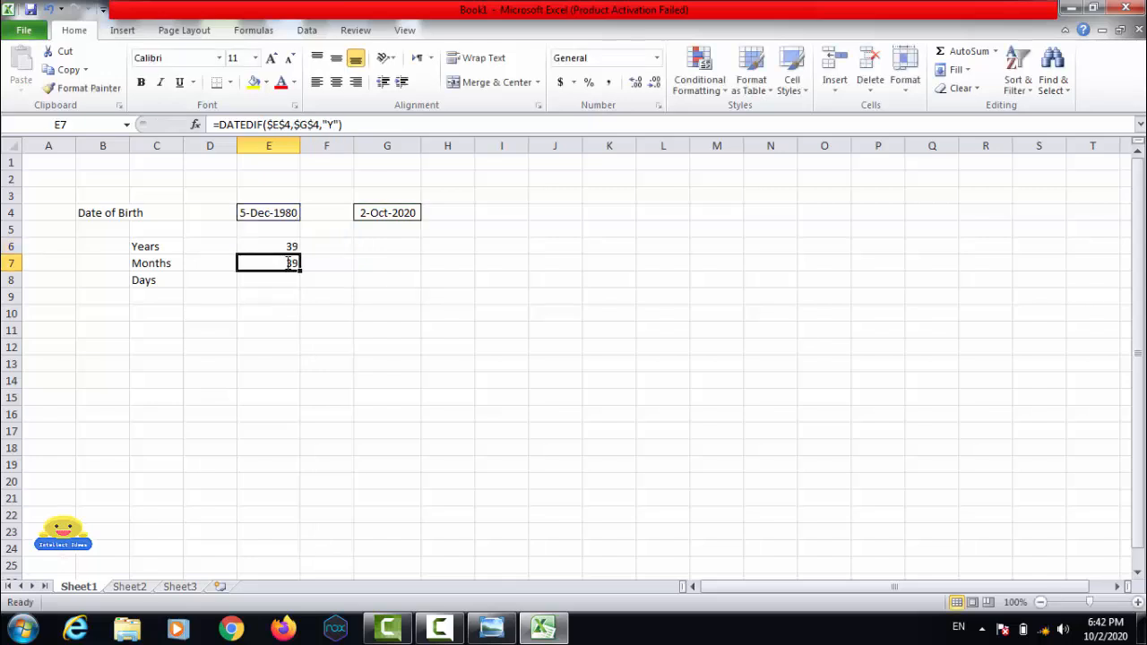
Copy the relative-reference formula from cell E6 into cell E7 and inspect which cells it refers to.
key(Up)
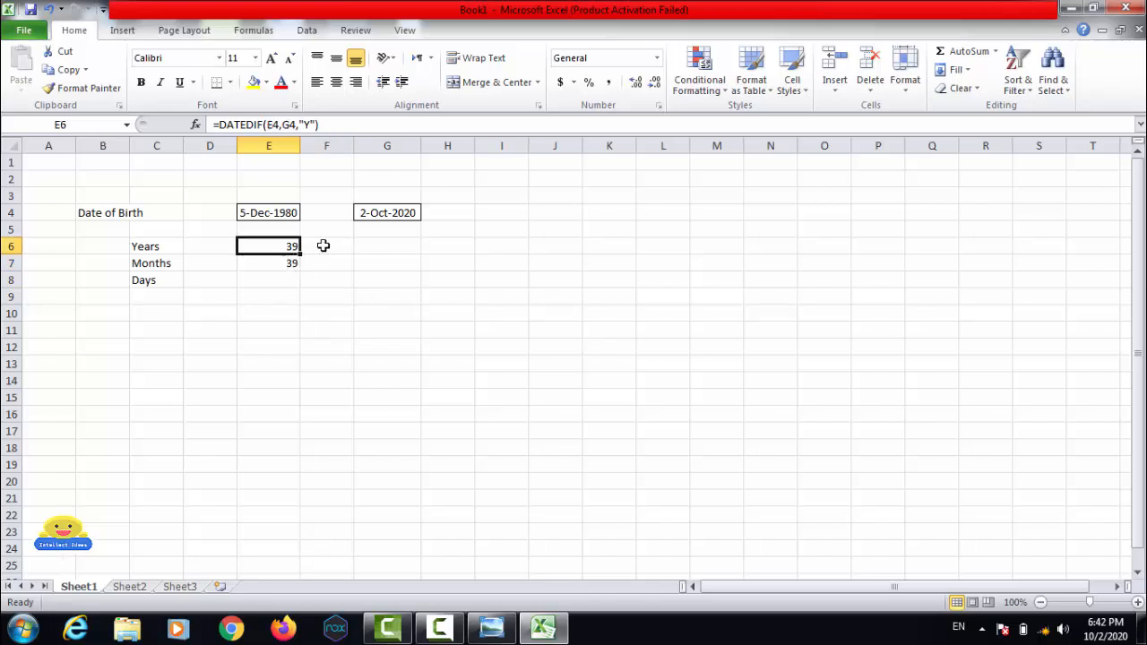
key(ctrl+c)
key(Down)
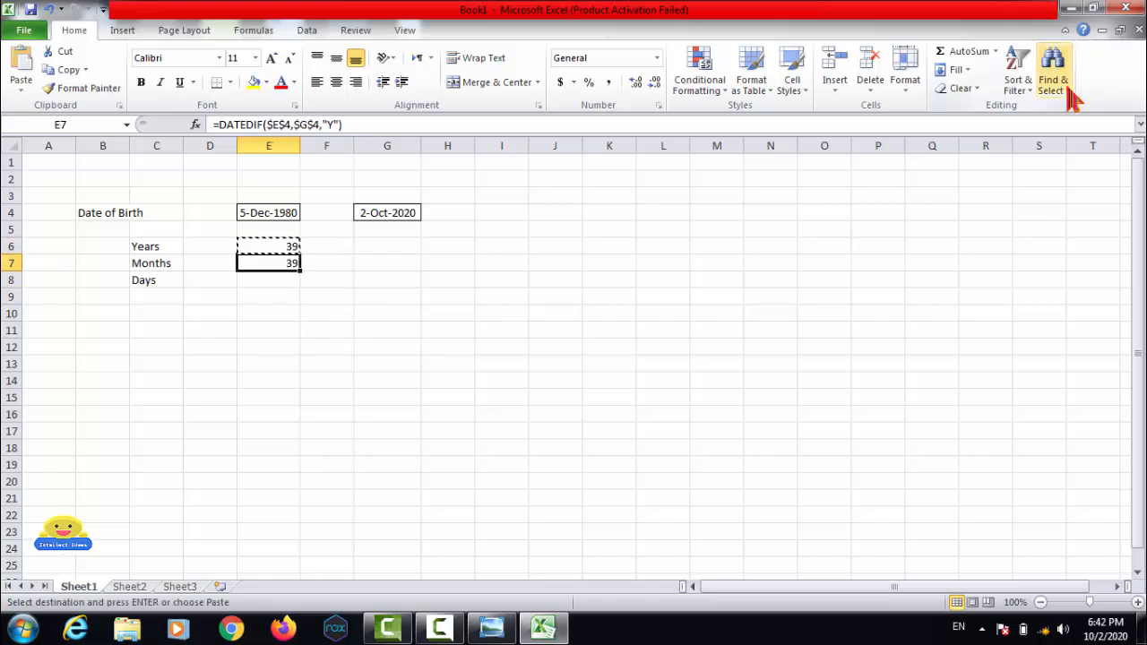
key(ctrl+v)
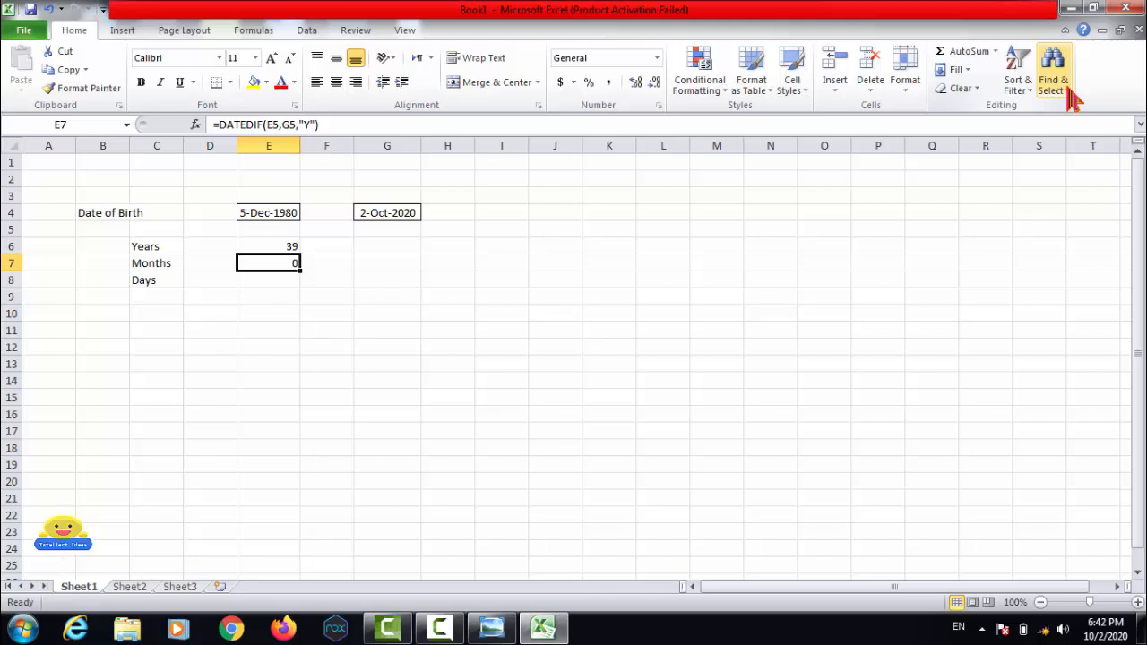
key(F2)
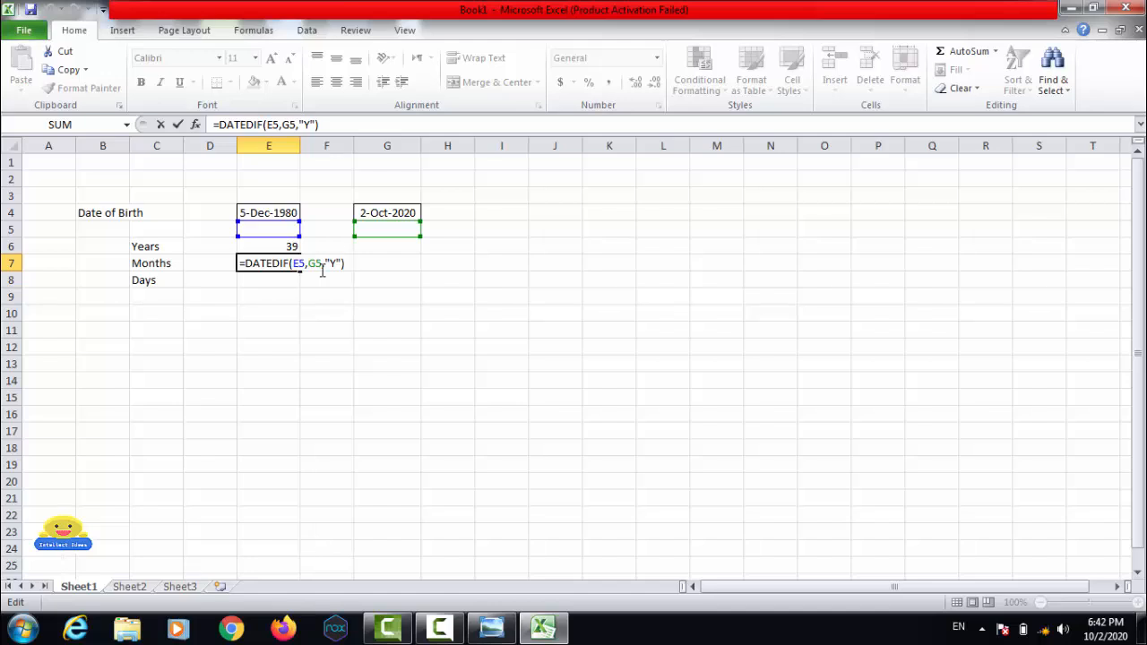
key(Return)
key(Up)
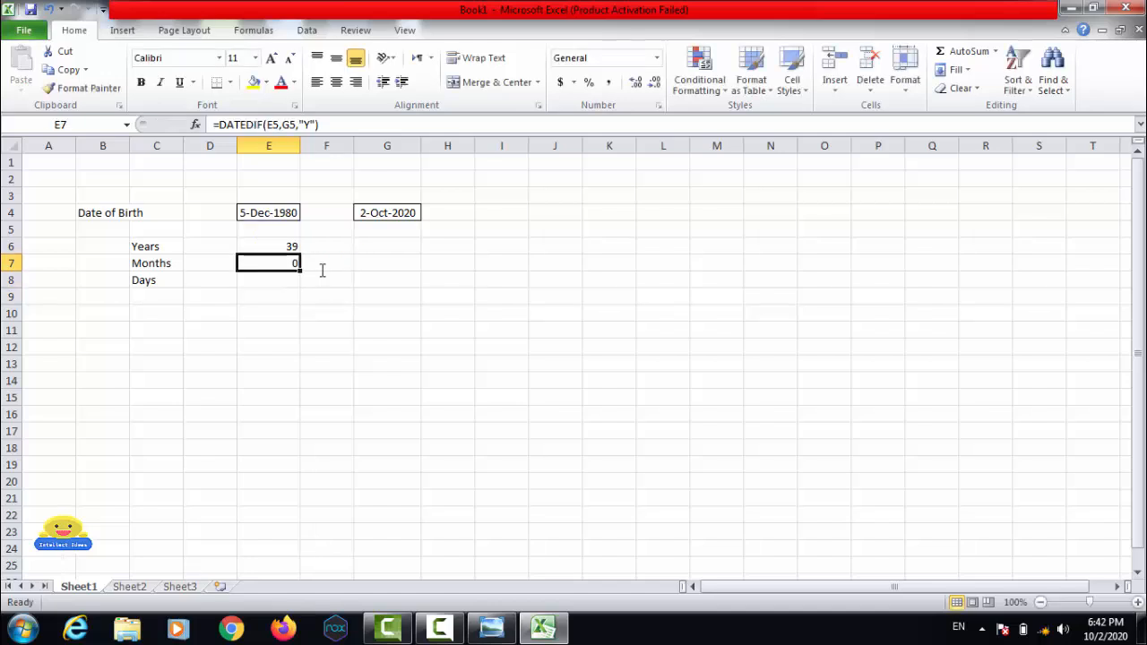
Make the end date reference in the years formula in cell E6 absolute as $G$4.
key(Up)
key(F2)
key(Left)
key(Left)
key(Left)
key(Left)
key(Left)
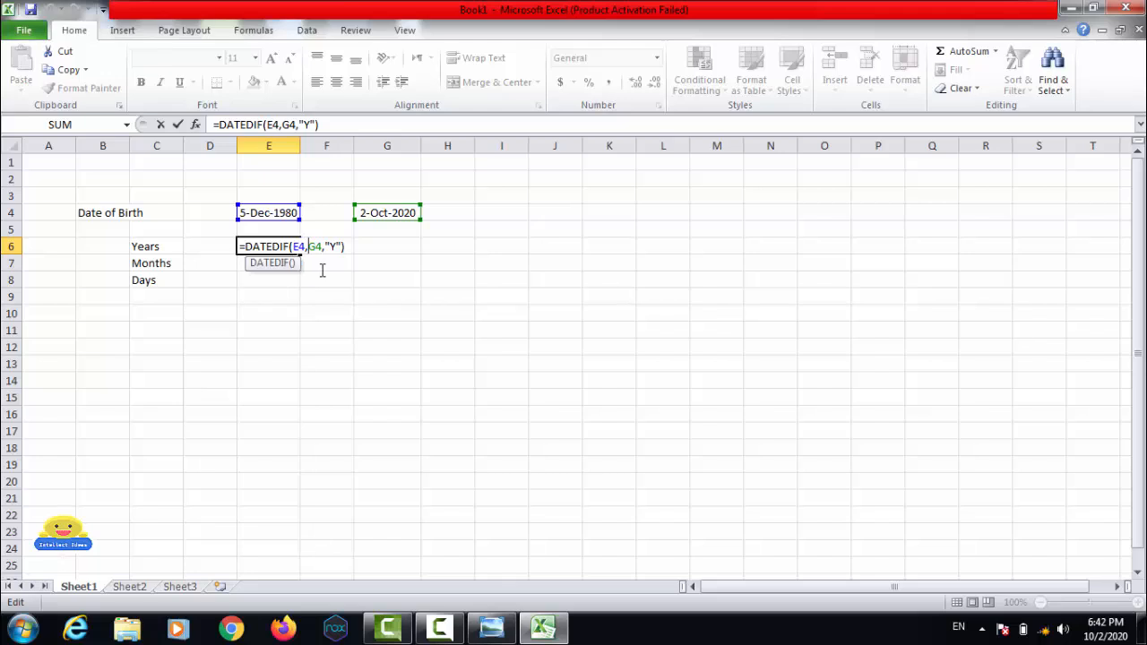
key(shift+Left)
key(shift+Left)
key(F4)
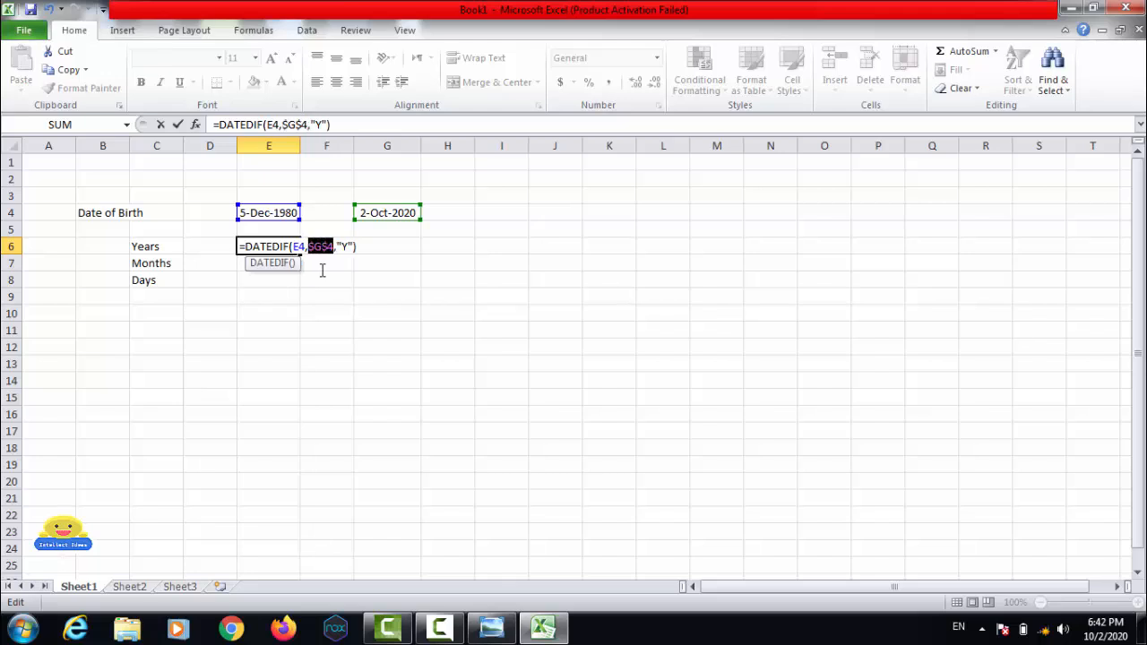
Make the birth date reference in the years formula in cell E6 absolute as $E$4.
key(Left)
key(Left)
key(shift+Left)
key(shift+Left)
key(F4)
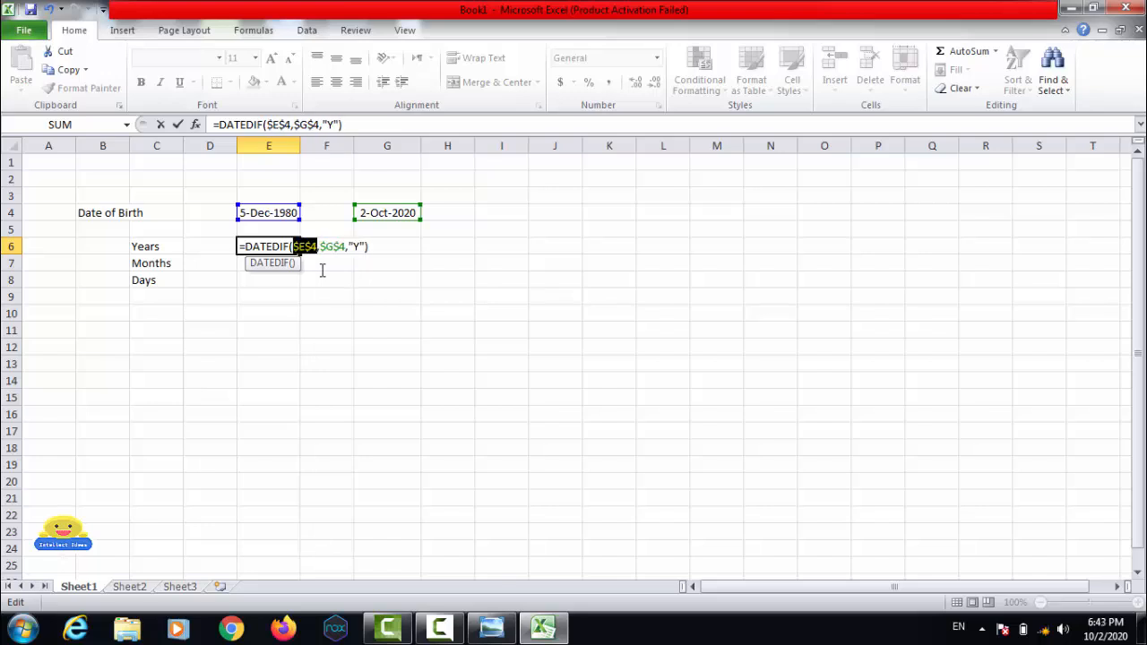
key(Return)
Copy the absolute-reference years formula from cell E6 over the months formula in cell E7.
key(Up)
key(ctrl+c)
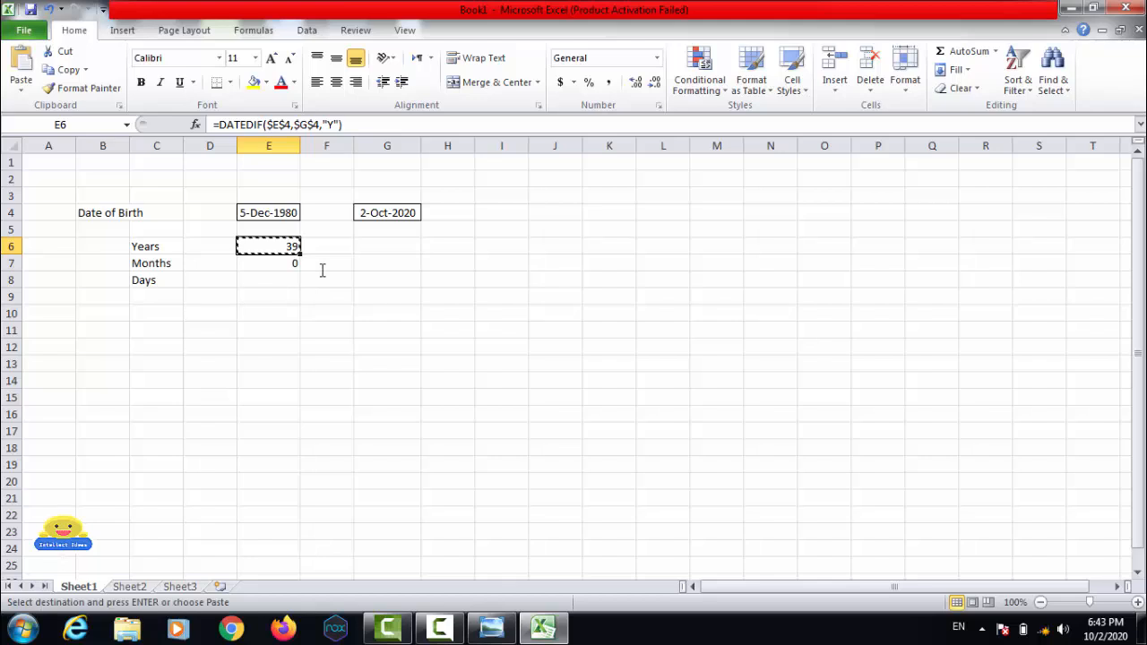
key(Down)
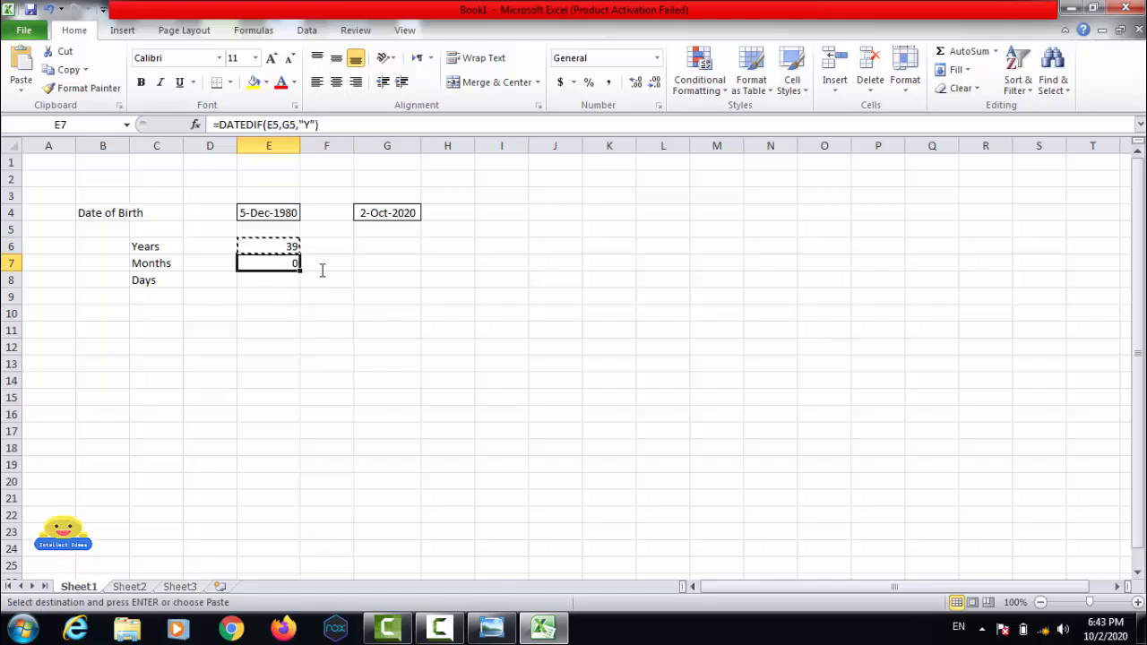
key(Return)
Change the unit argument of the months formula in cell E7 to "Ym".
key(F2)
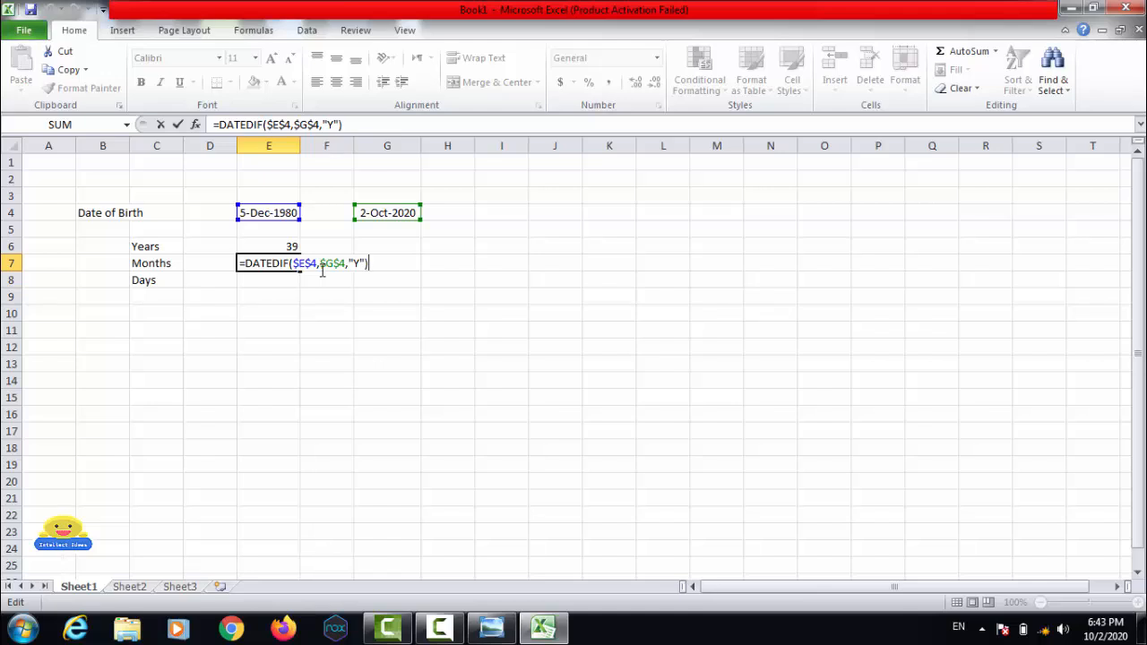
key(Left)
key(Left)
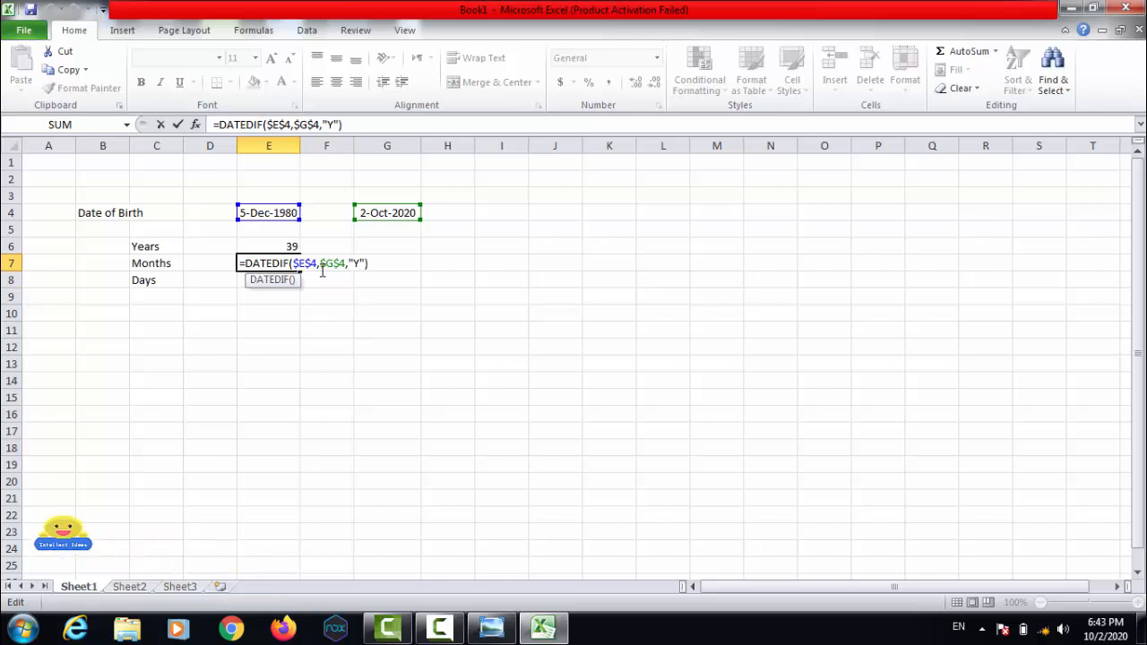
text(m)
key(Return)
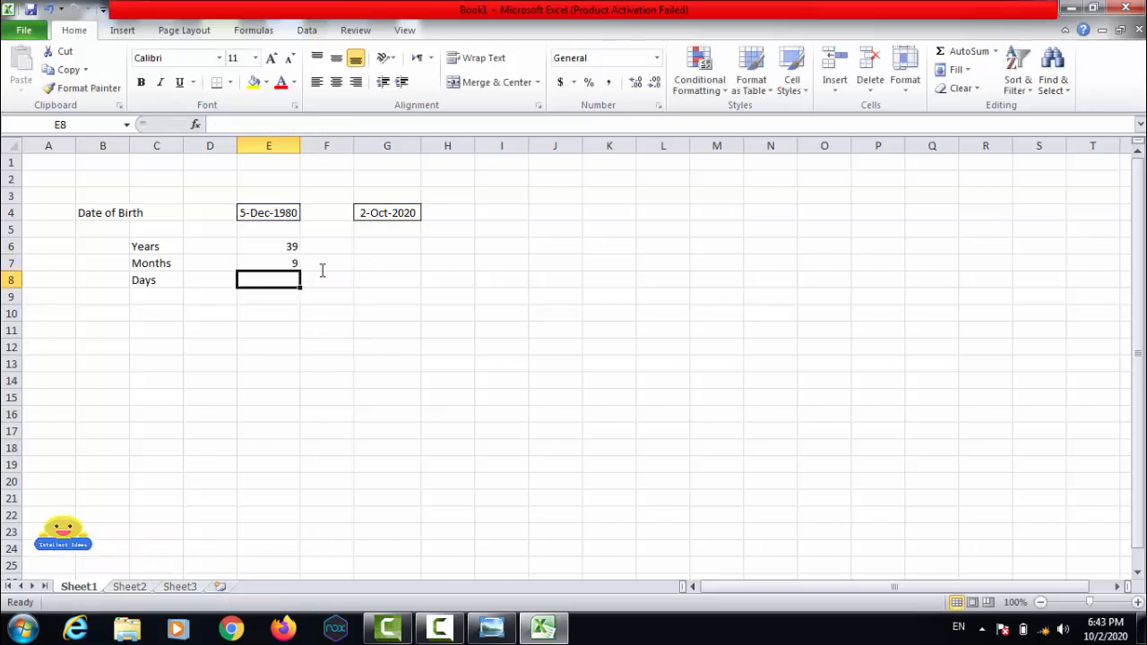
Copy the months formula from cell E7 into the days cell E8.
key(Up)
key(ctrl+c)
key(Down)
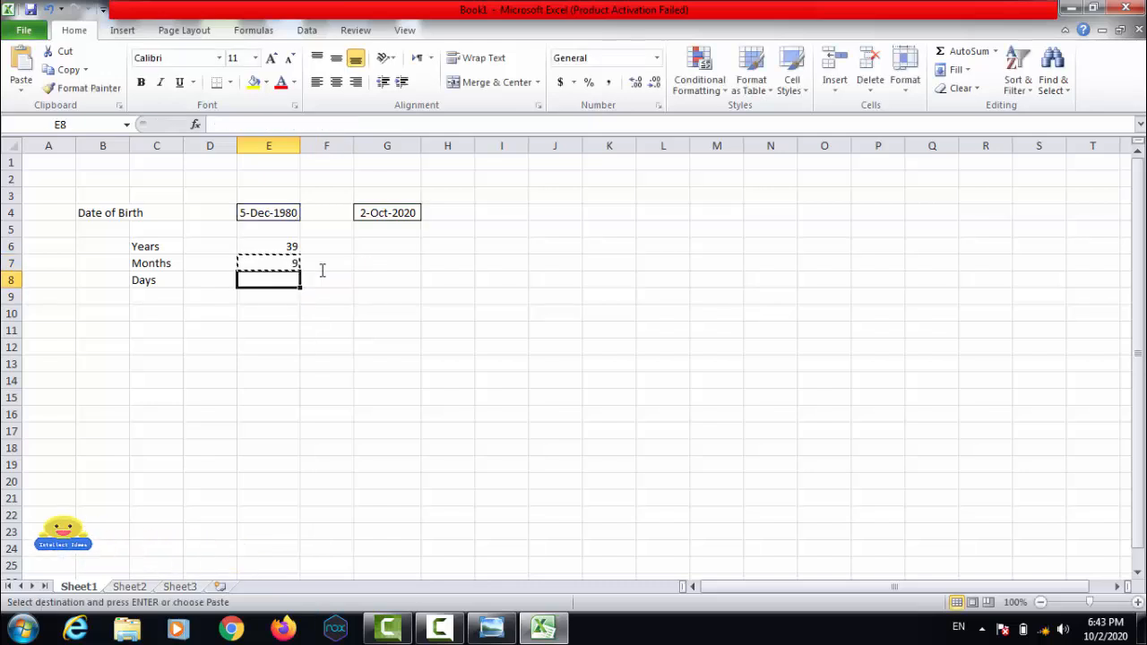
key(Return)
Change the unit argument of the days formula in cell E8 to "md".
key(F2)
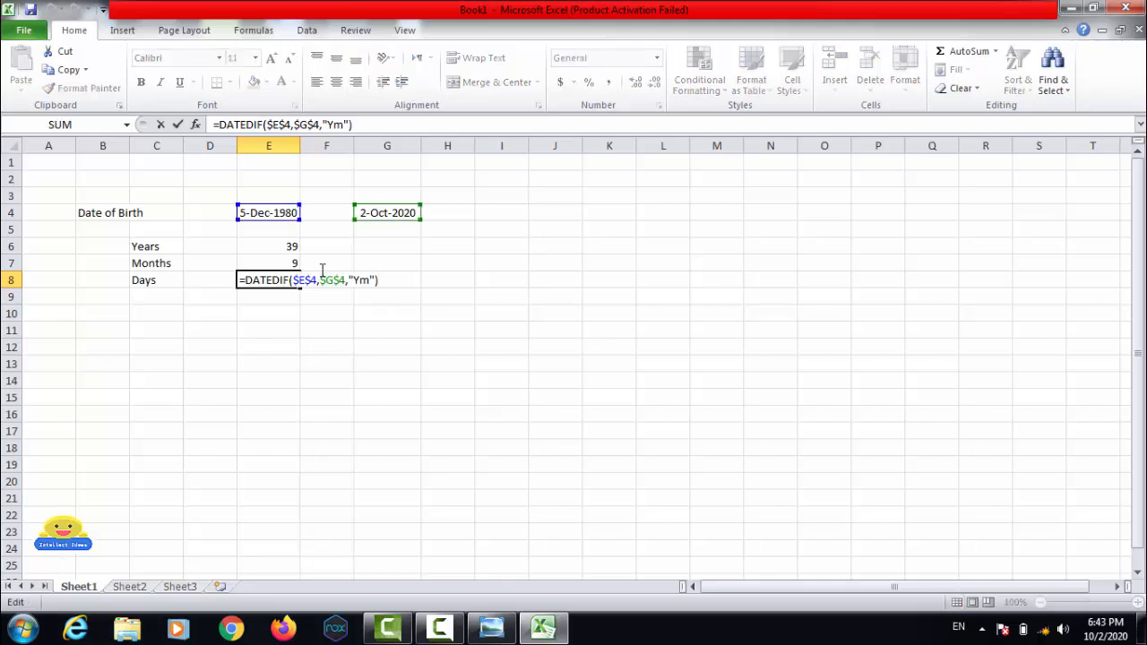
key(Left)
key(Left)
key(Left)
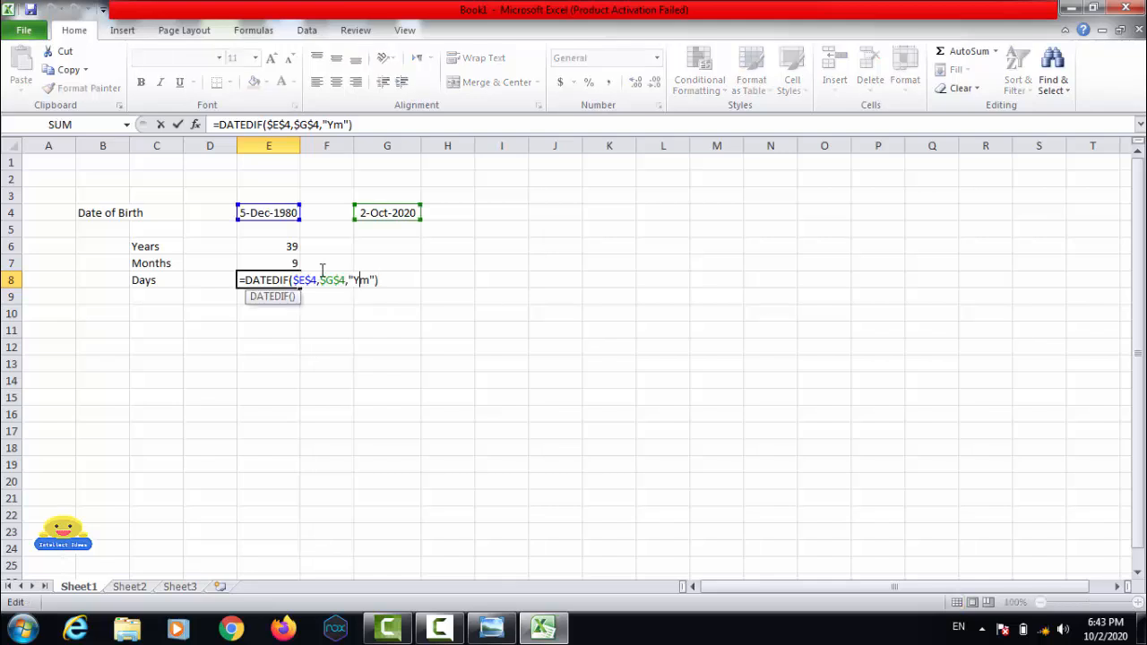
key(BackSpace)
key(Right)
text(d)
key(Return)
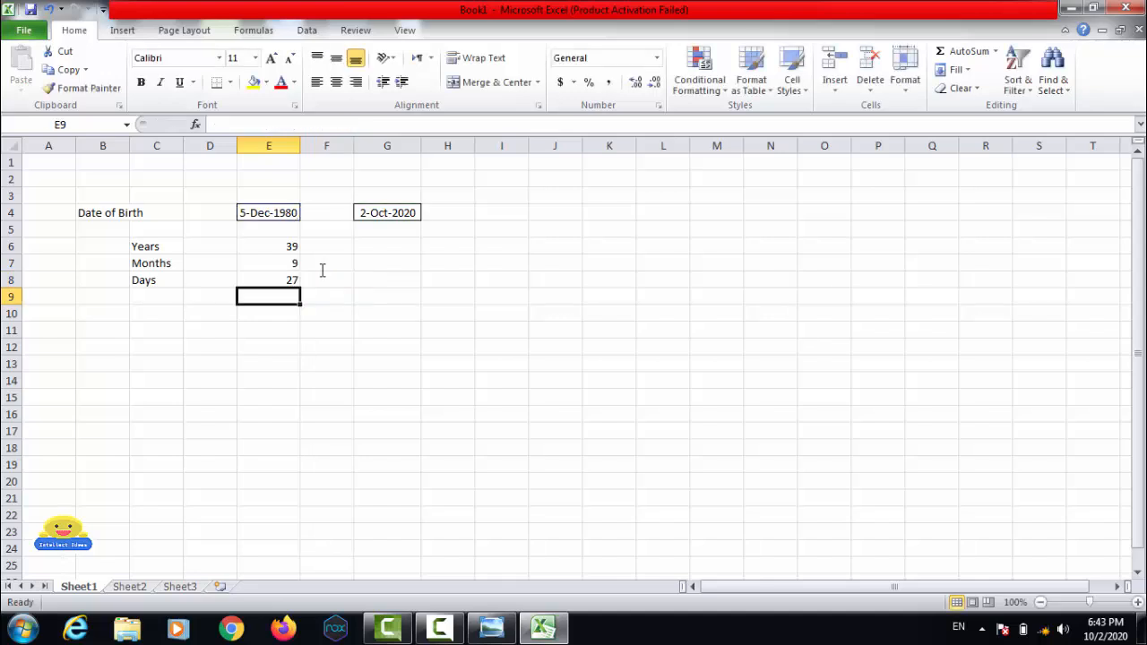
Examine the months and days formulas and the Years, Months and Days labels.
key(Up)
key(Up)
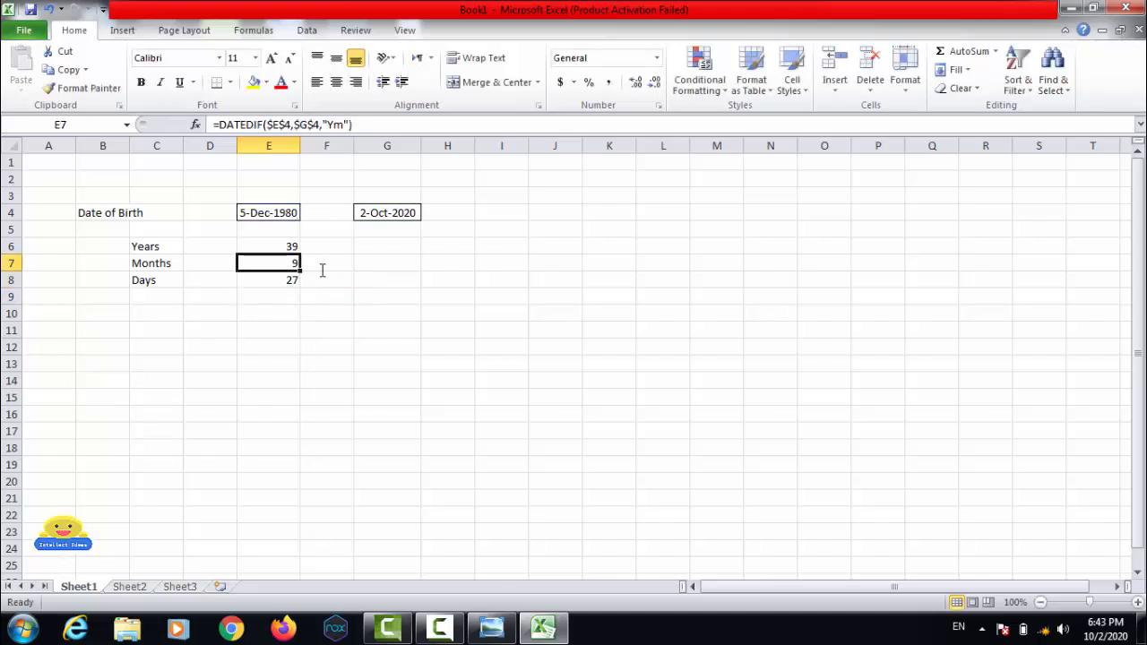
key(Down)
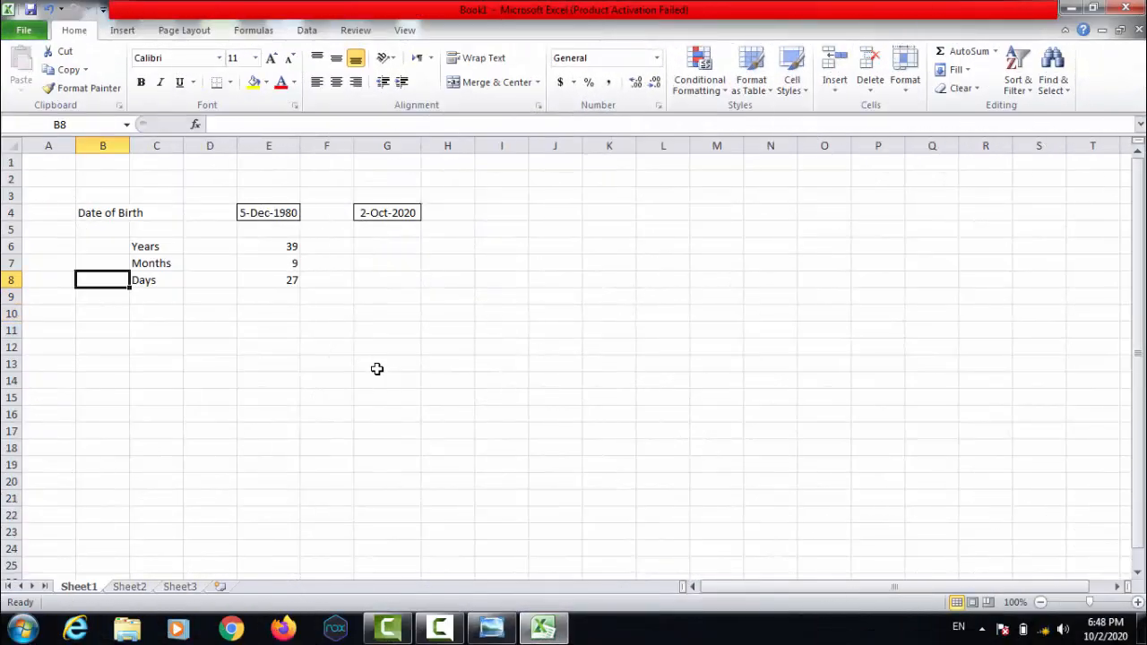
key(Up)
key(Up)
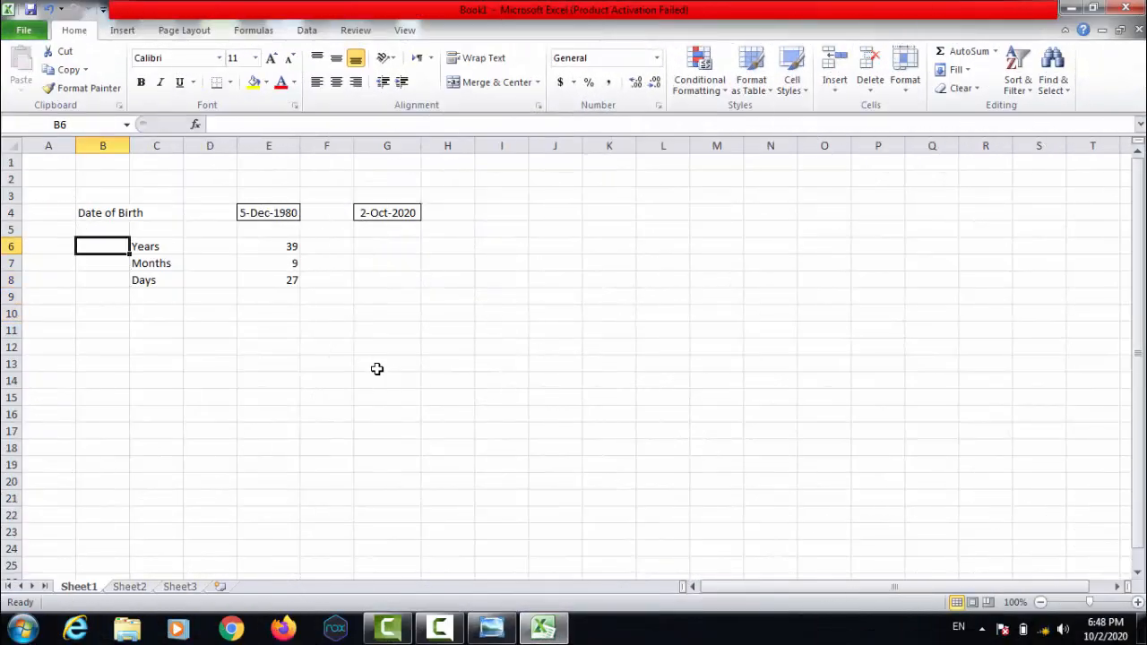
key(Right)
key(Right)
key(Left)
key(Down)
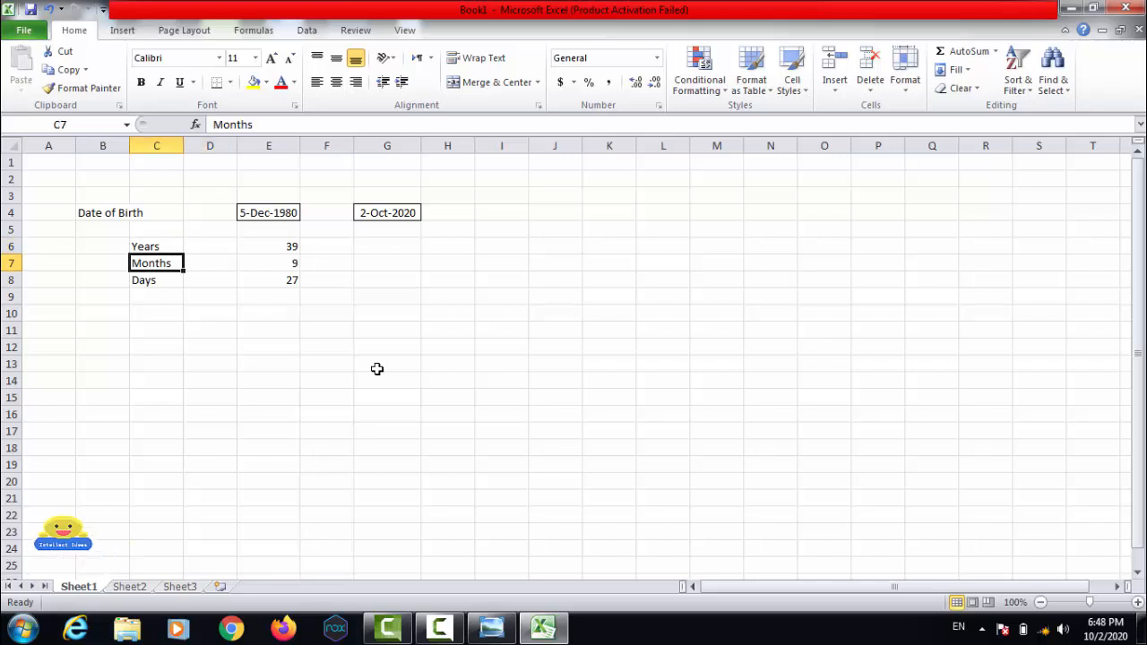
key(Down)
key(Right)
key(Right)
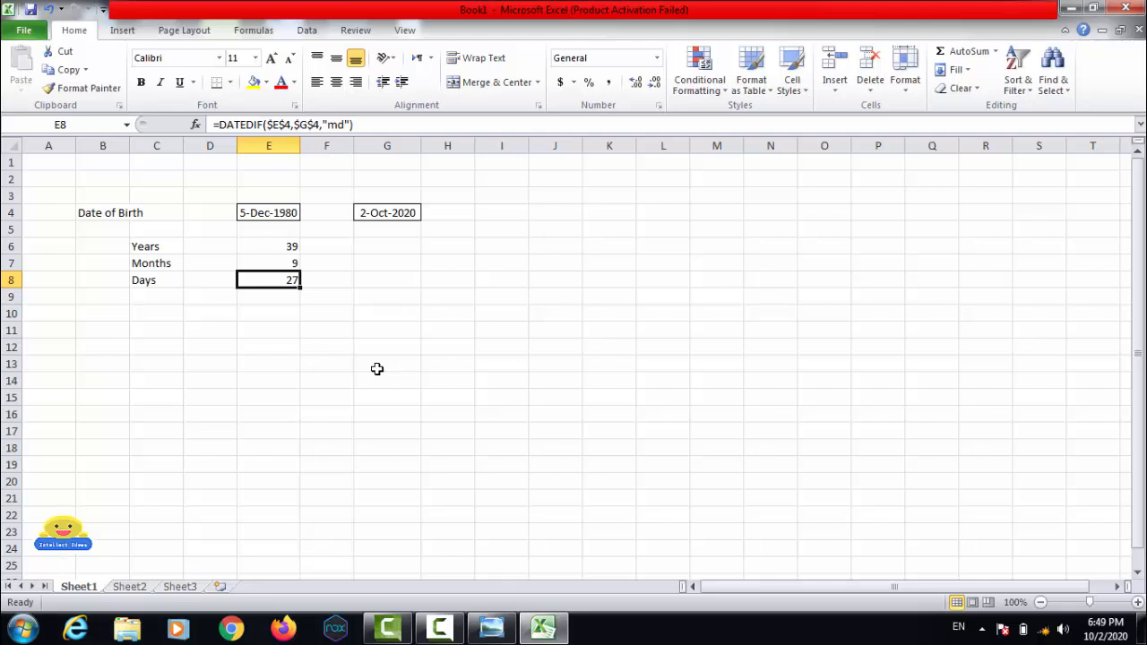
Start a text formula in cell B10 that opens with the words "Age is".
key(Down)
key(Down)
key(Left)
key(Left)
key(Left)
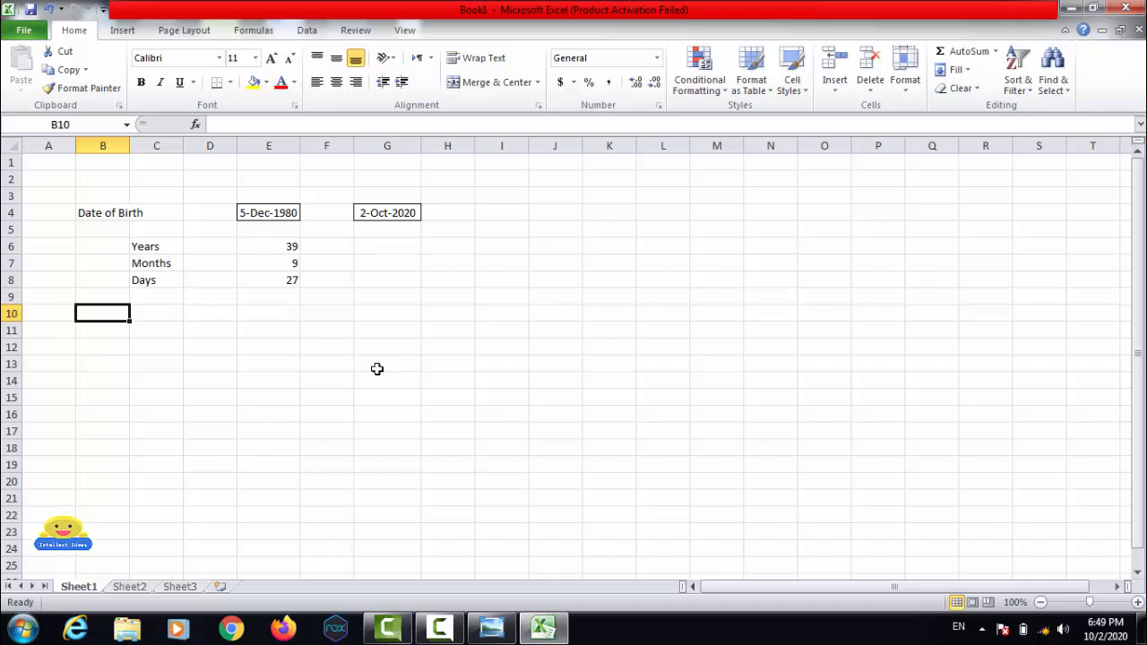
text(=)
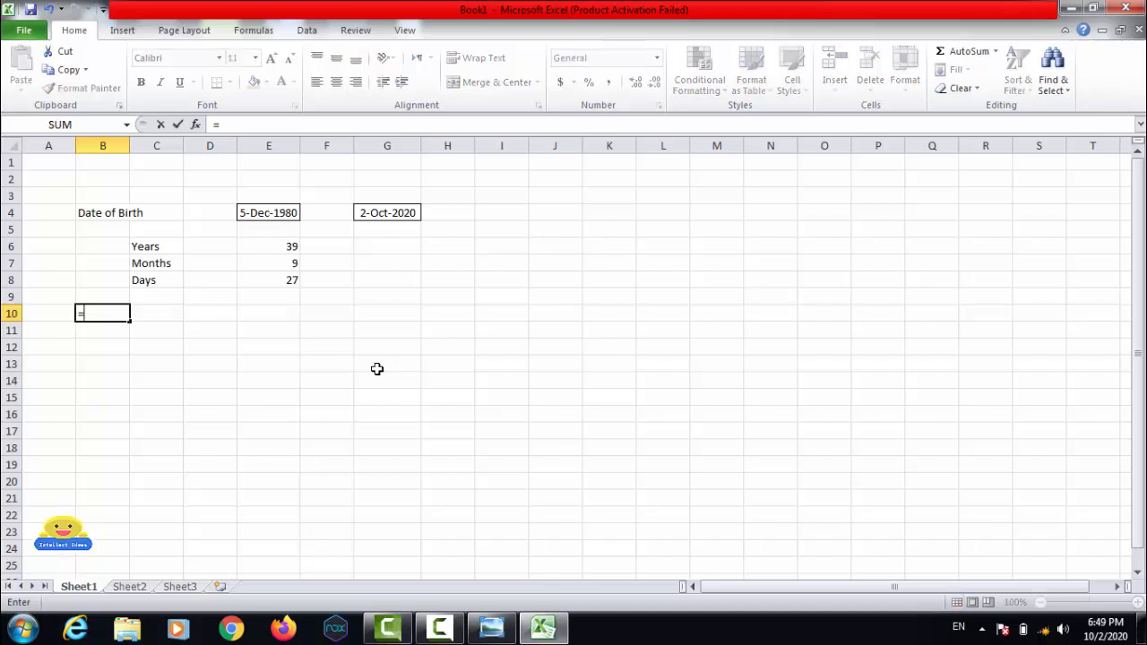
text("Age is)
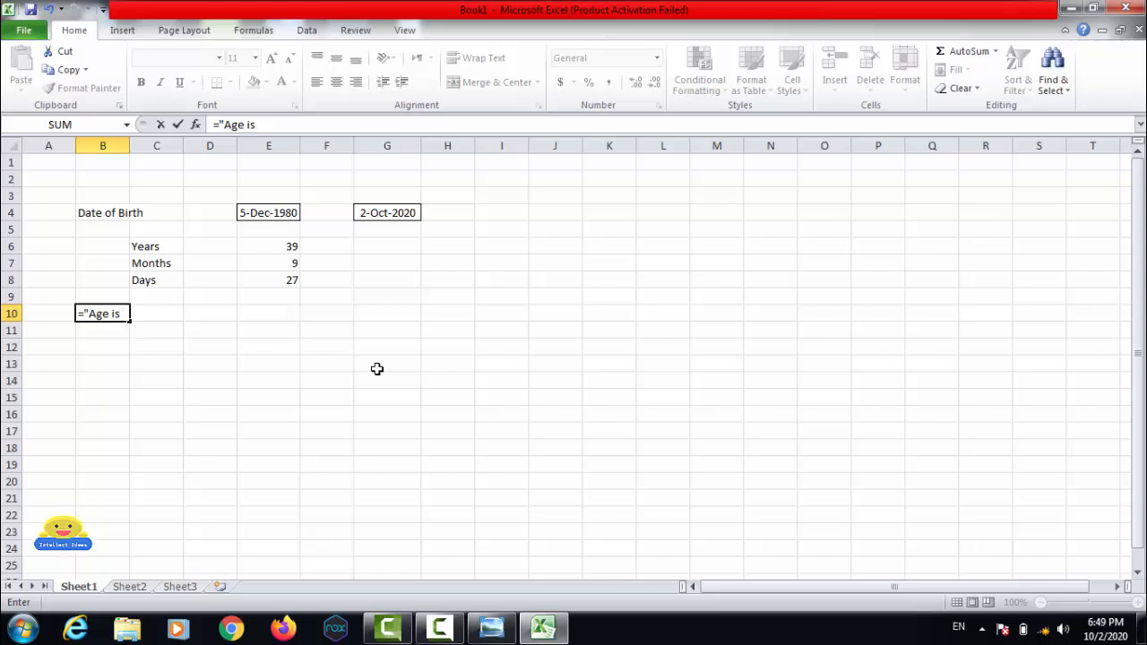
Join DATEDIF(E4,TODAY(),"y") and the text " Years, " to the formula in B10.
text( "&d)
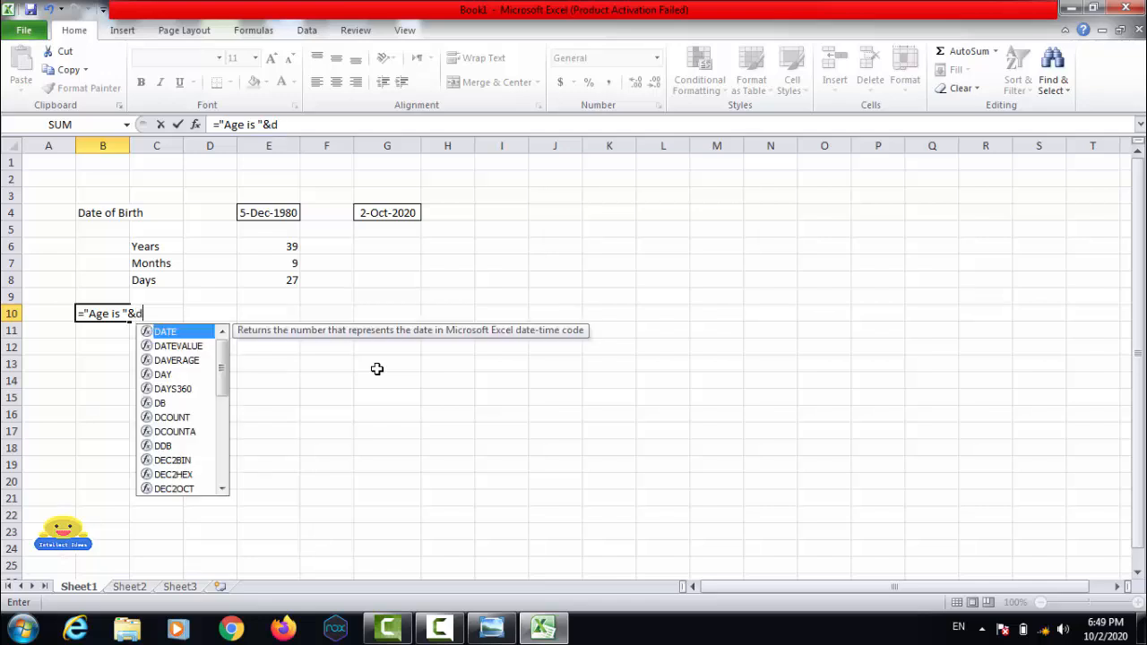
text(atedi)
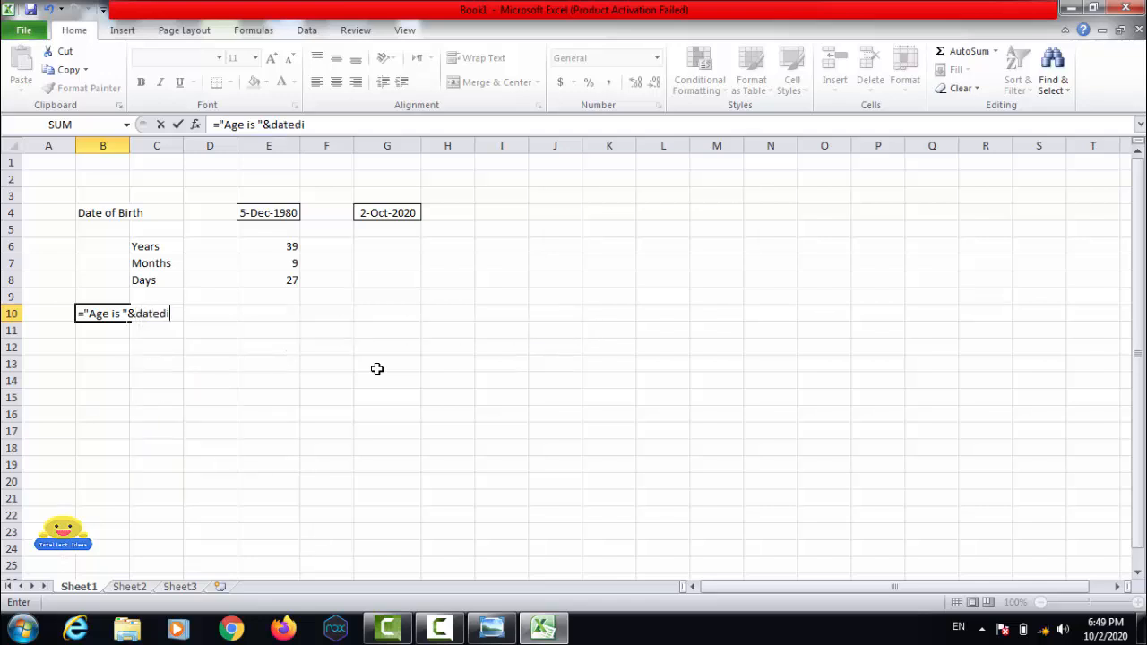
text(f()
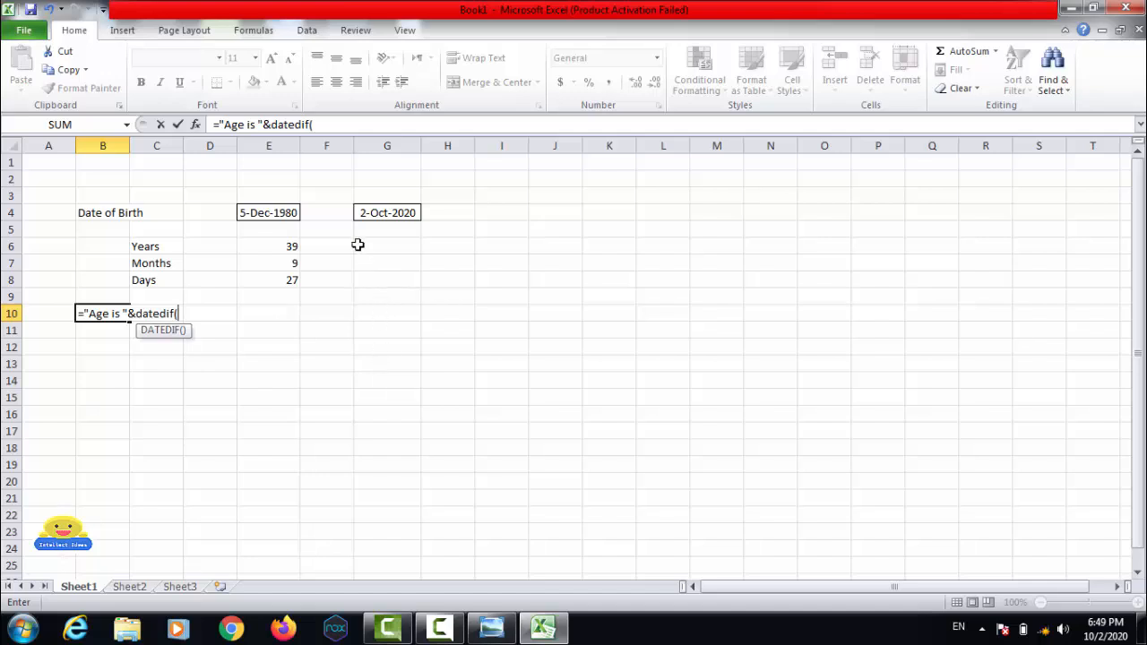
click(274, 213)
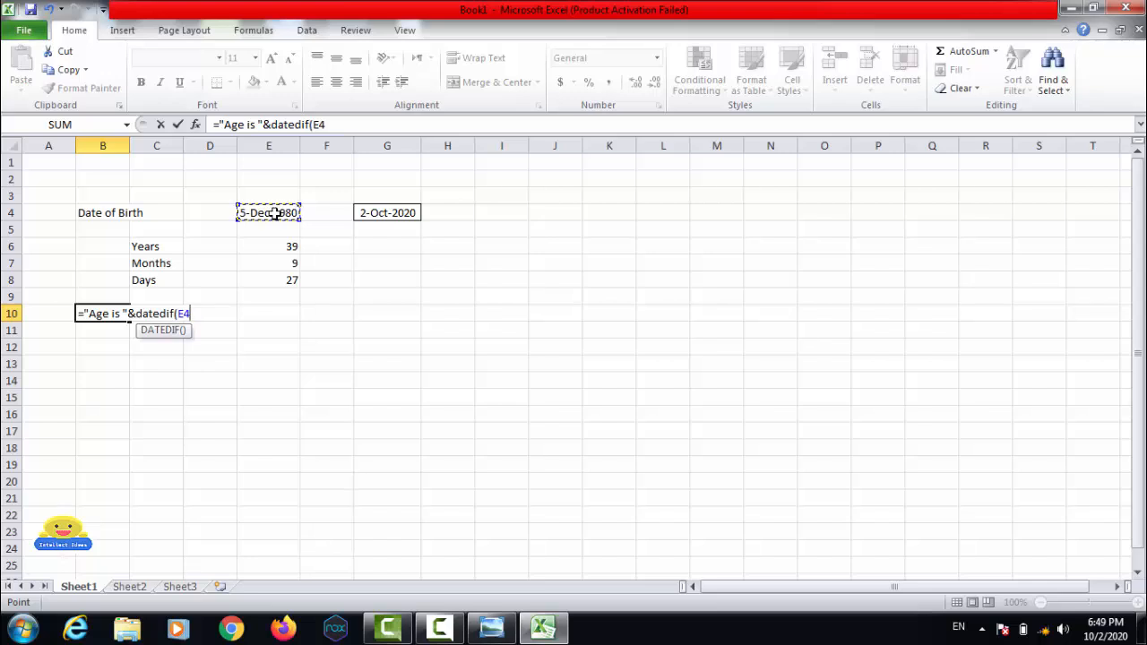
text(,)
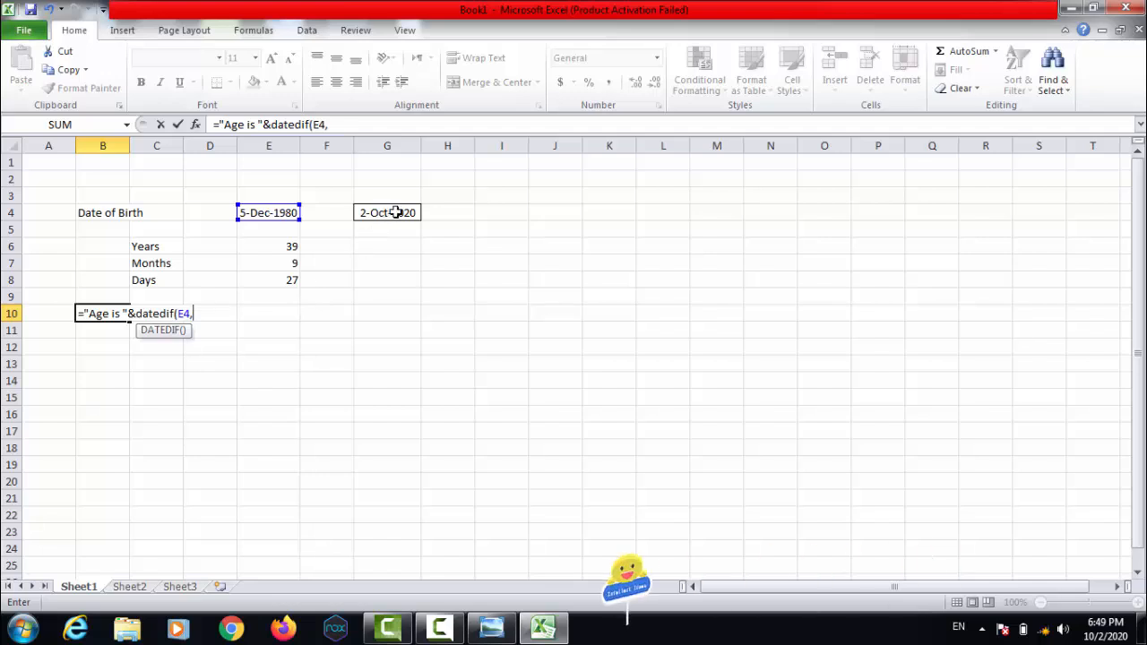
text(t)
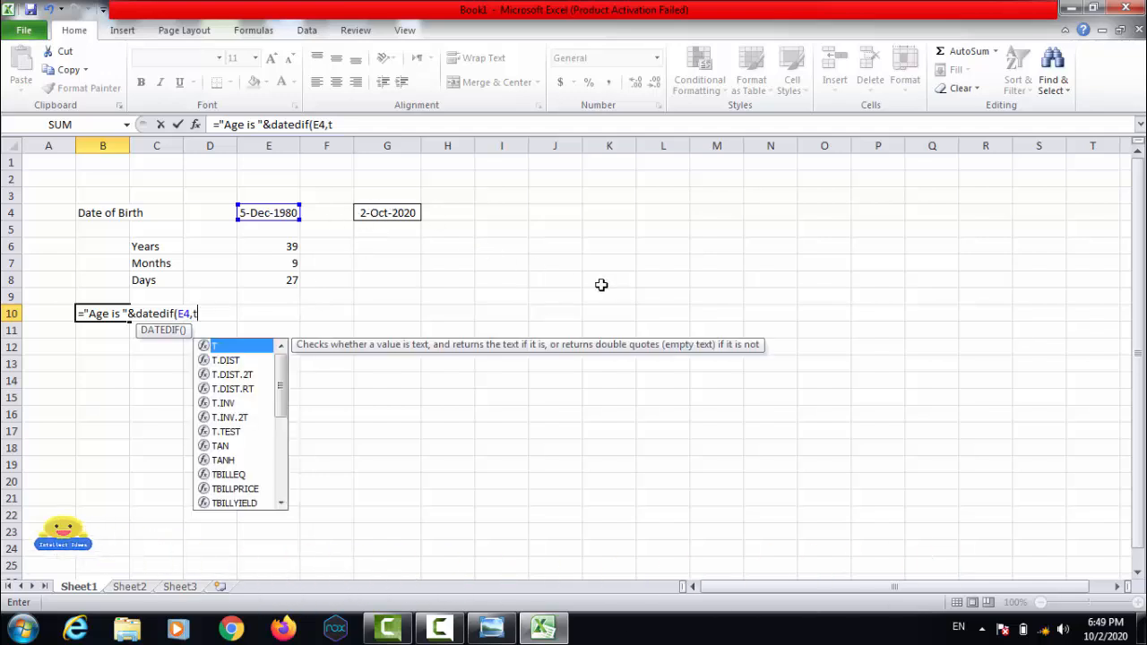
text(oday)
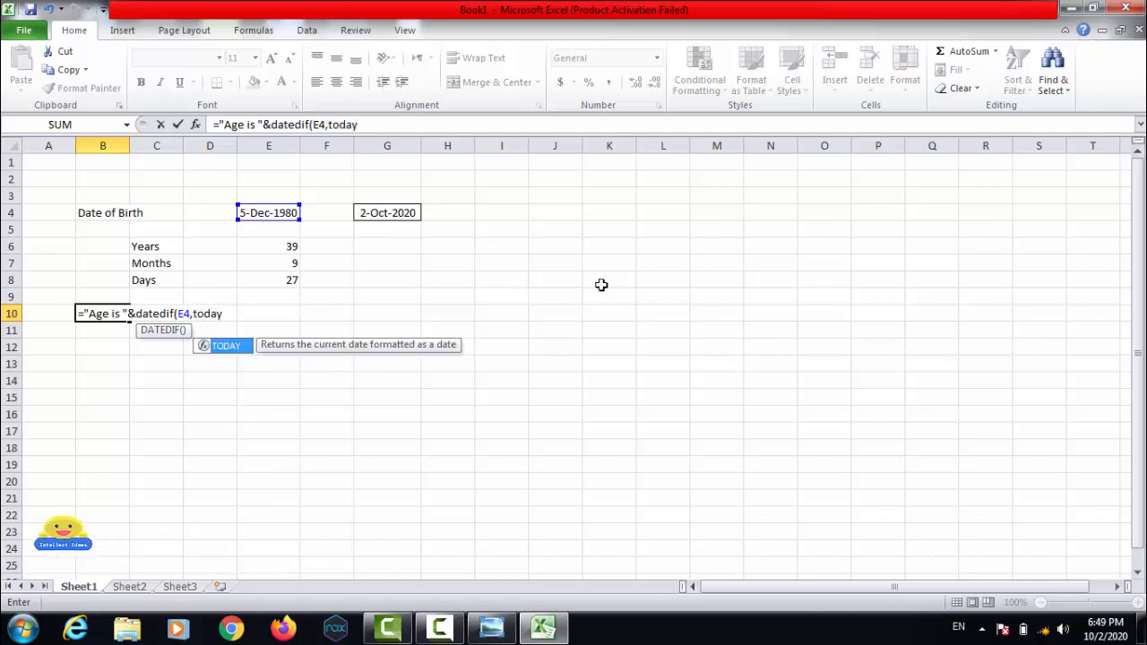
text(()
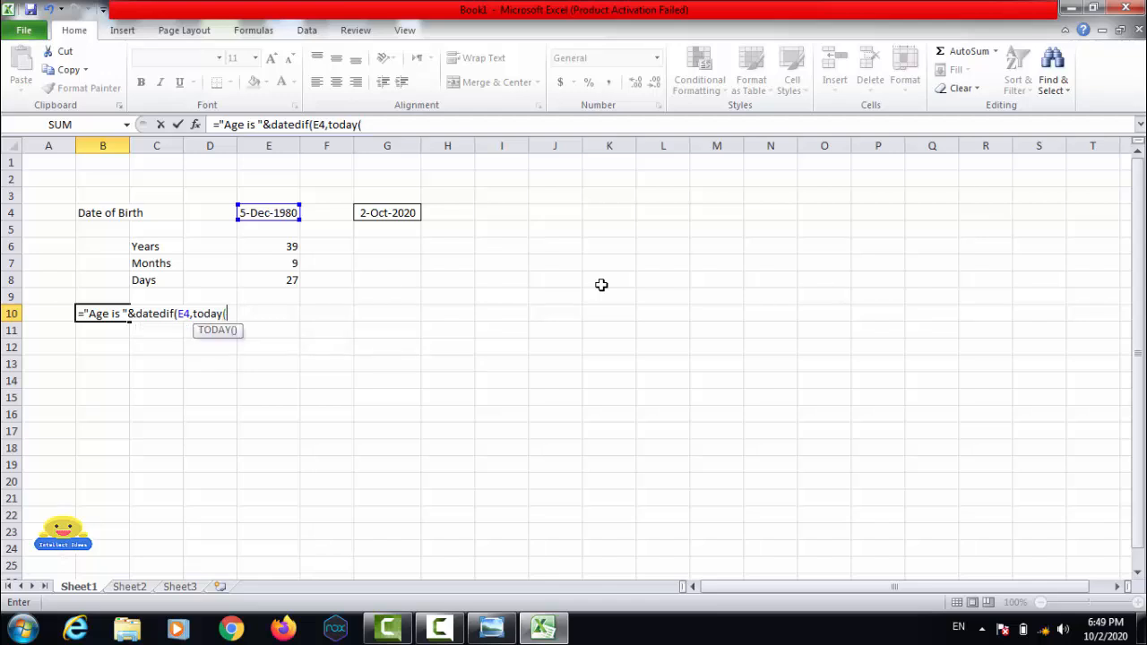
text())
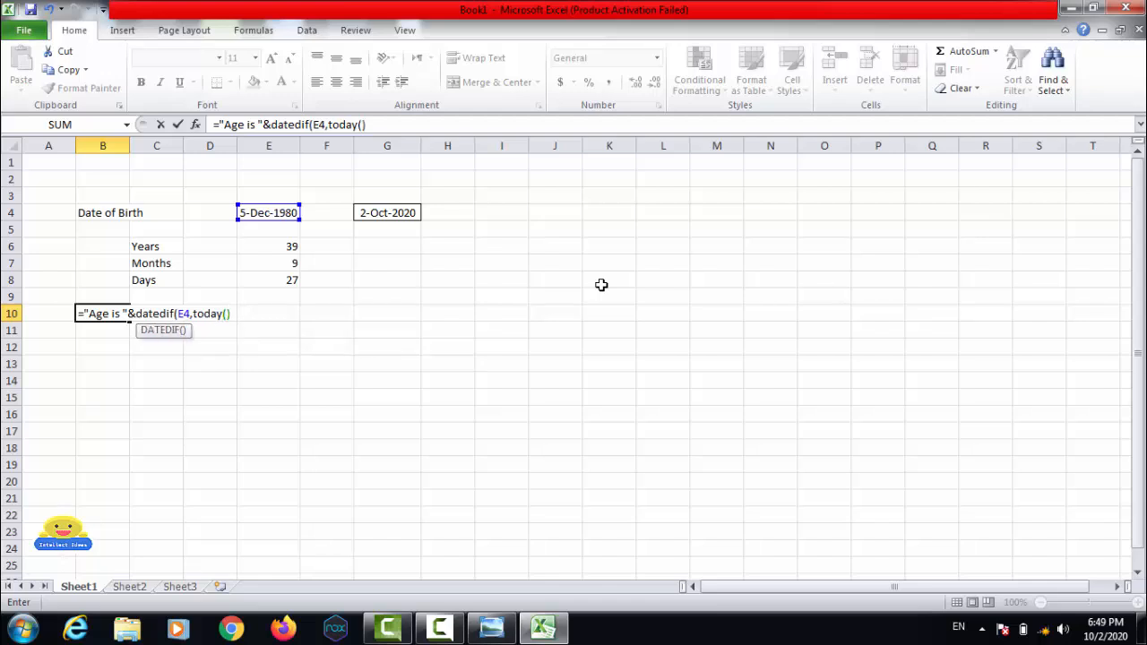
text(,"y"))
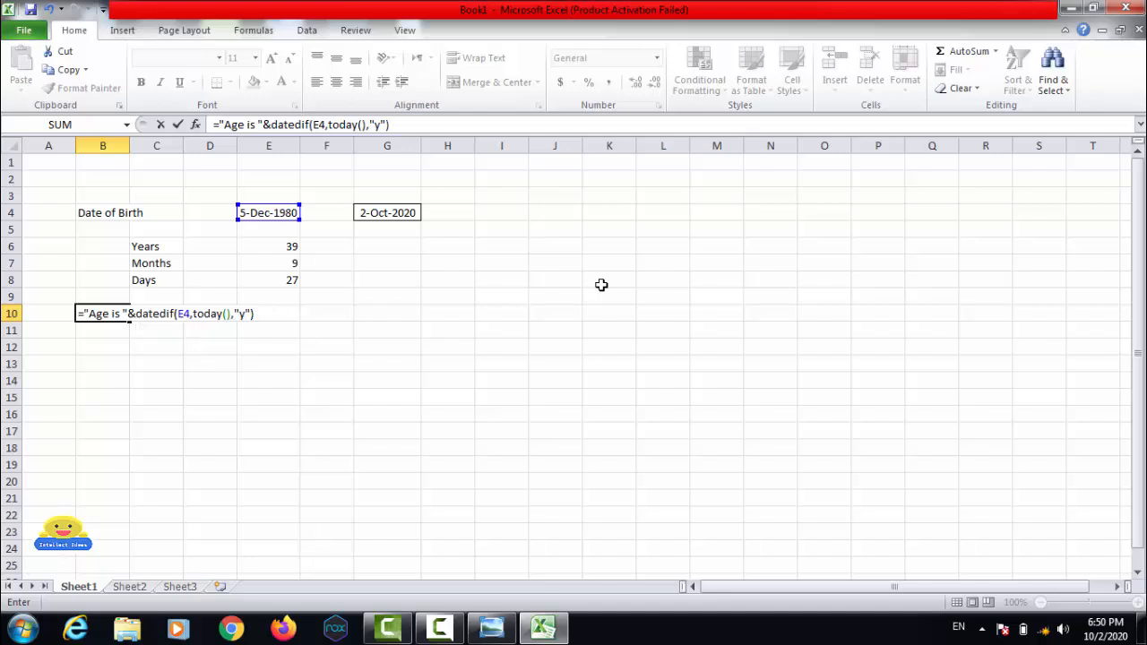
text(&" Years)
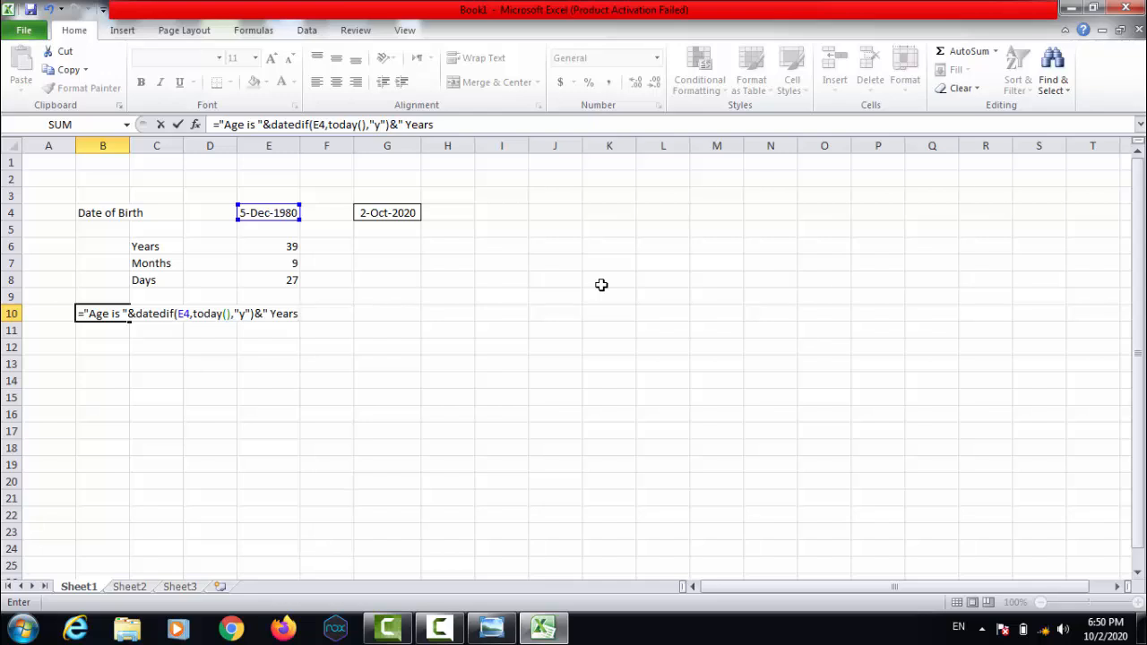
text(,)
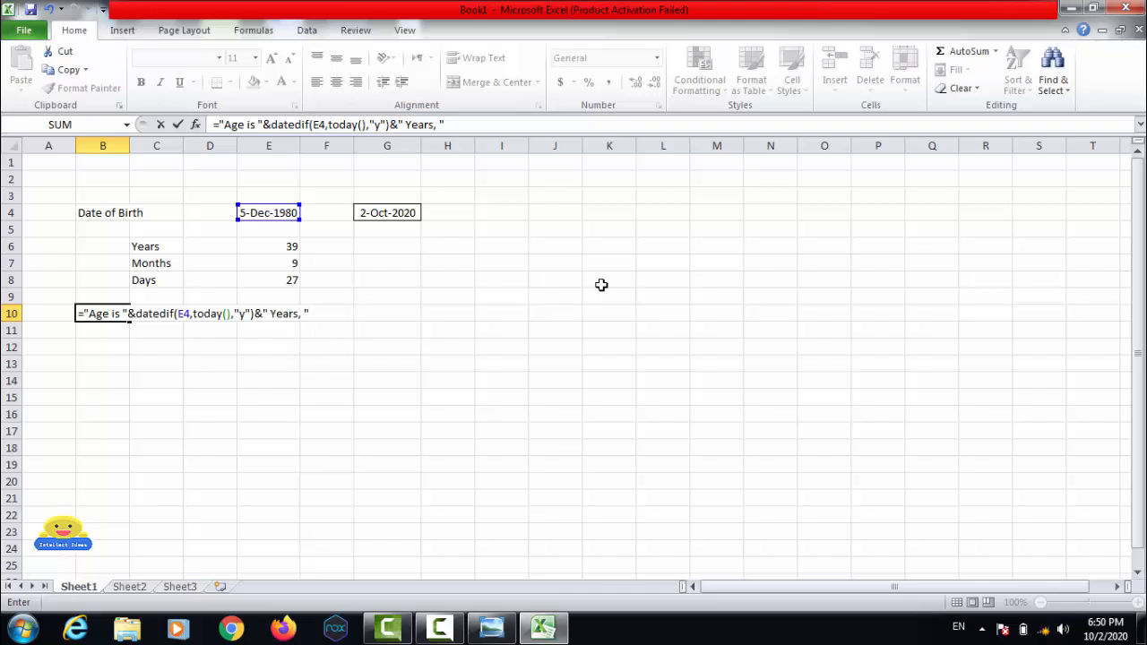
Append DATEDIF(E4, TODAY(),"ym") and the text " Months and " to the B10 formula.
text(&)
text(datedif)
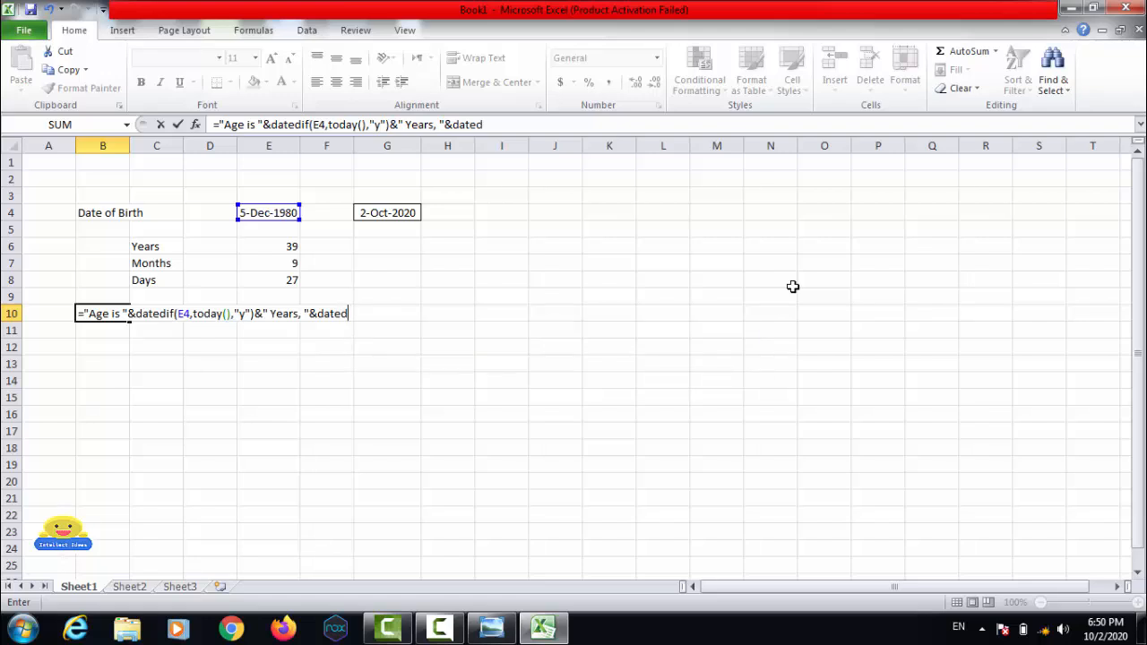
text(()
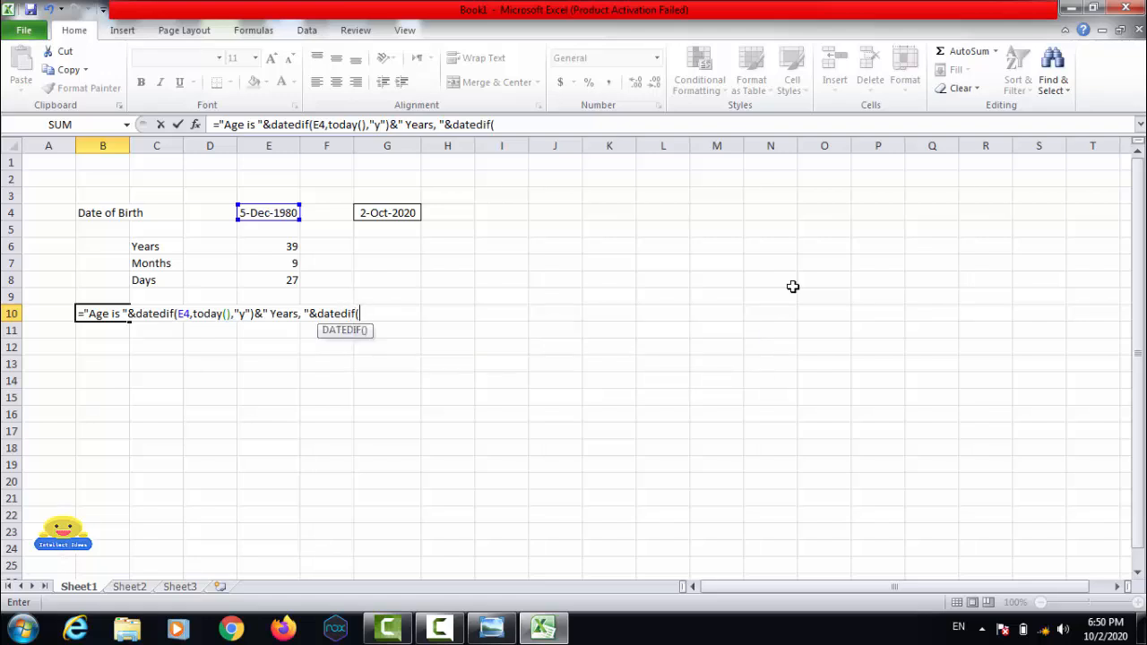
text(e4, today)
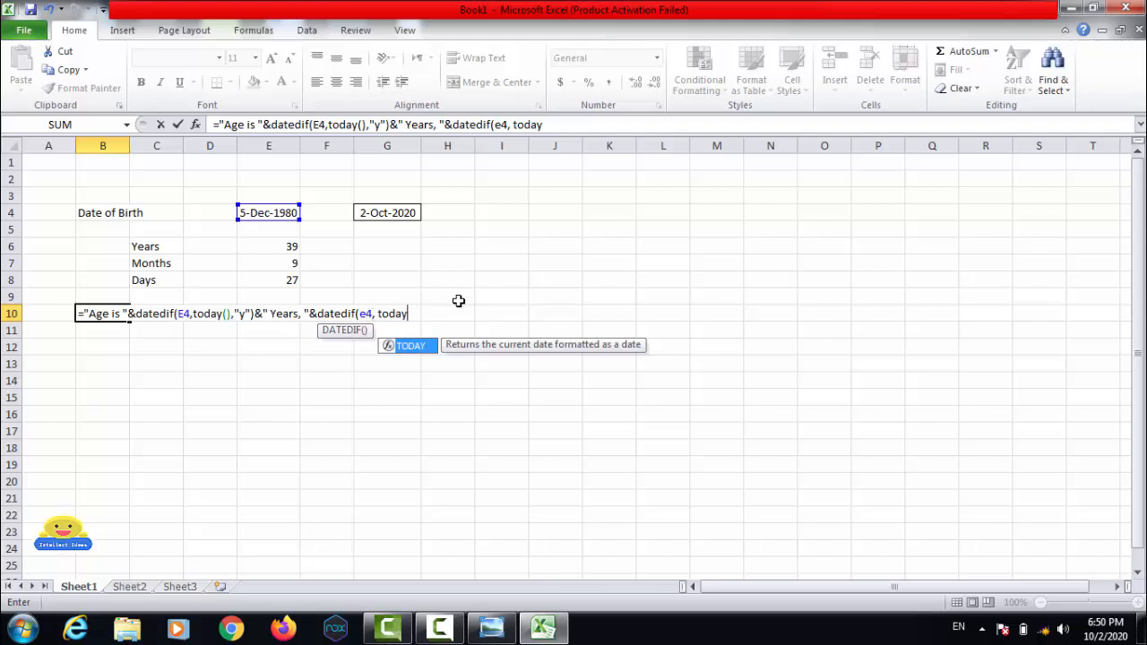
text(())
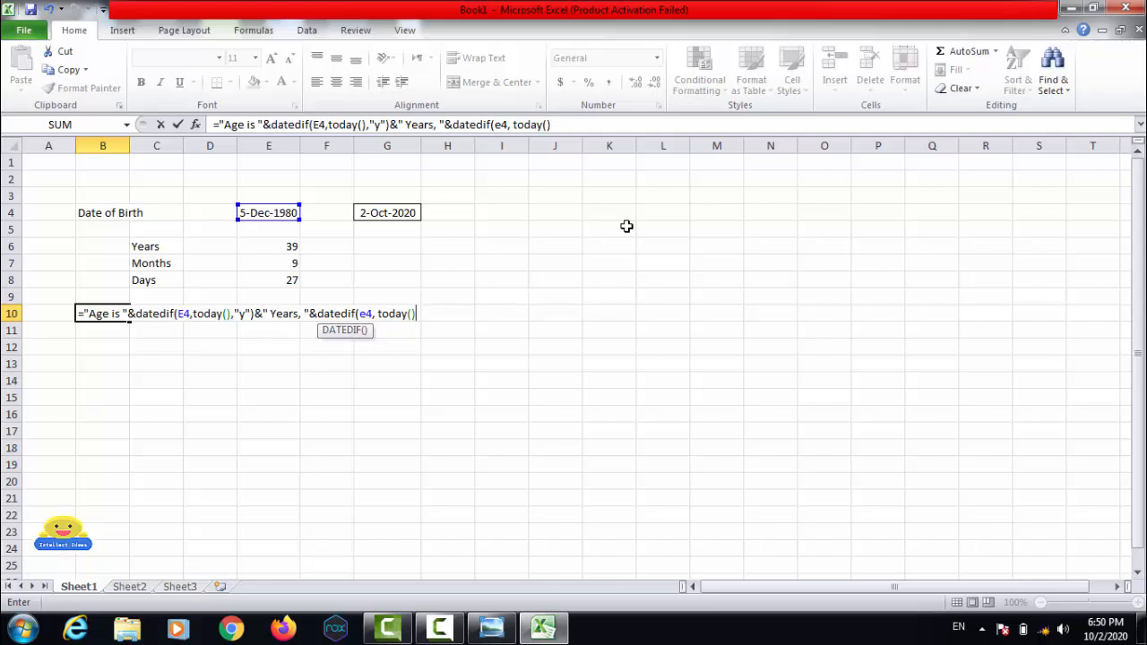
text(,"ym"))
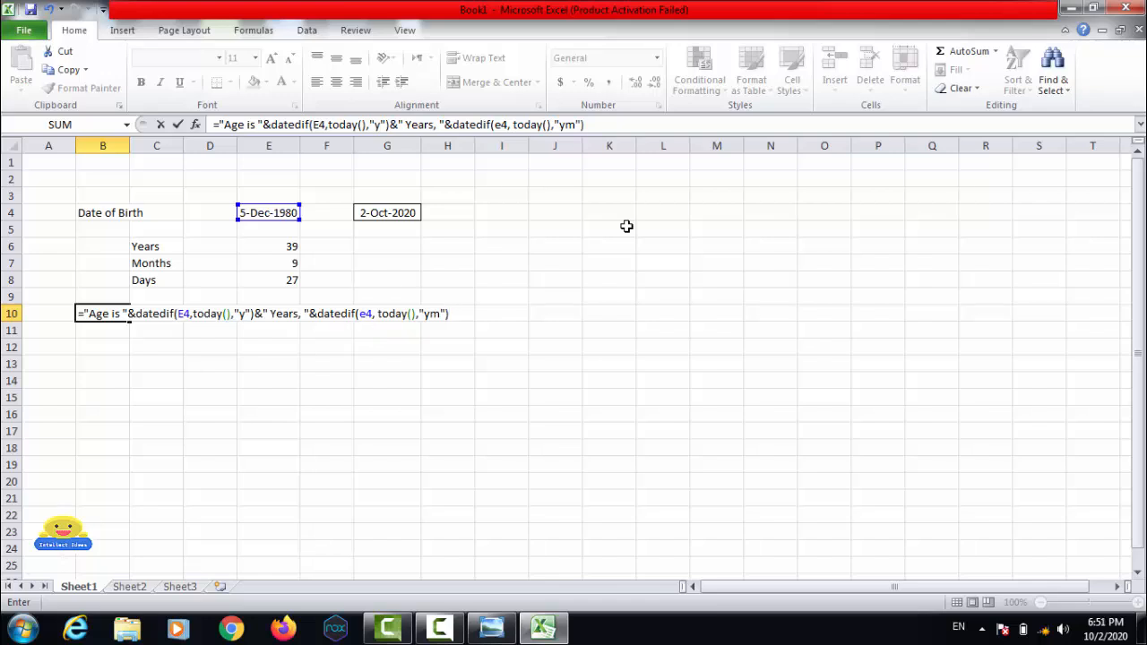
text(&" M)
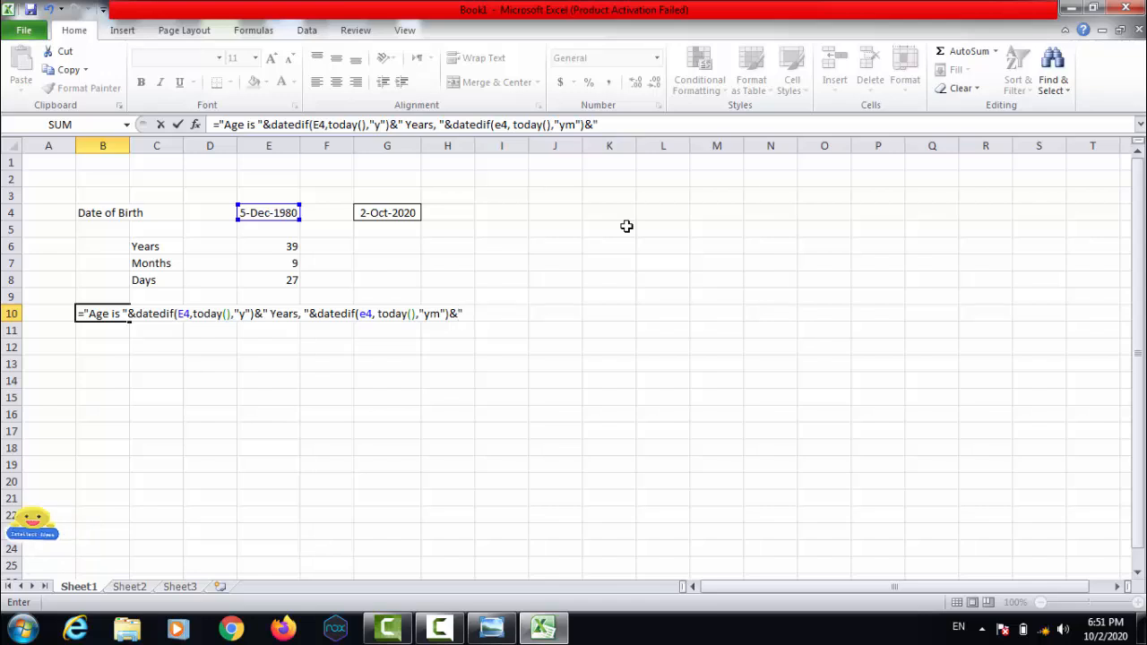
text(onths)
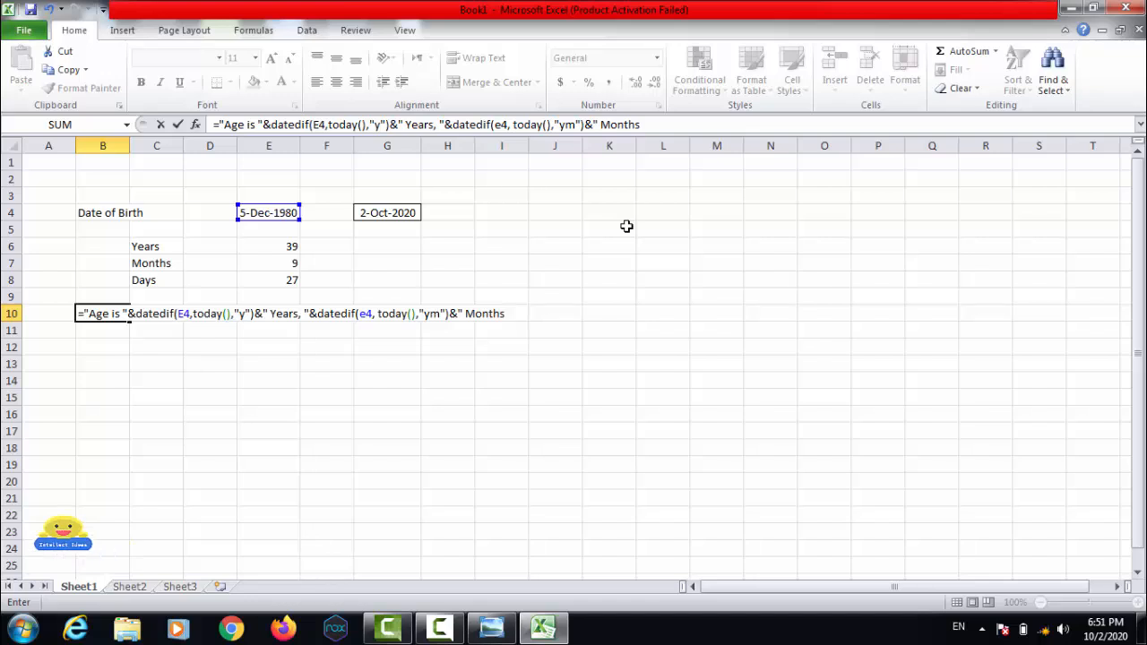
text( and)
Complete the B10 formula with DATEDIF(E4,TODAY(),"md") and the text " Days", and enter it.
text("&d)
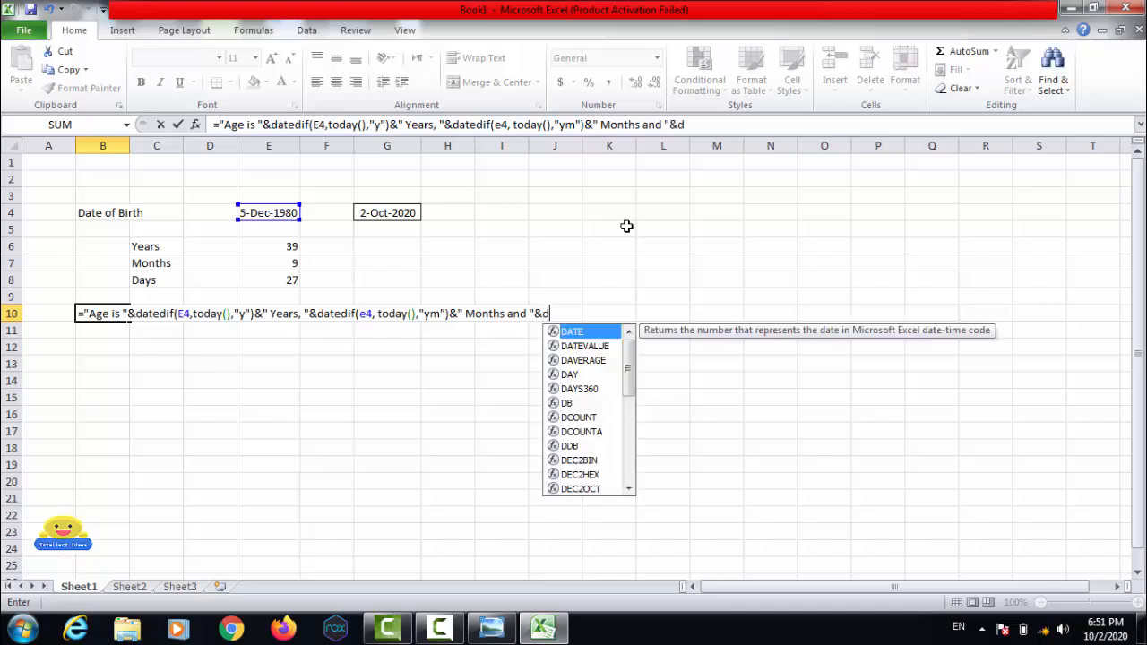
text(atedif()
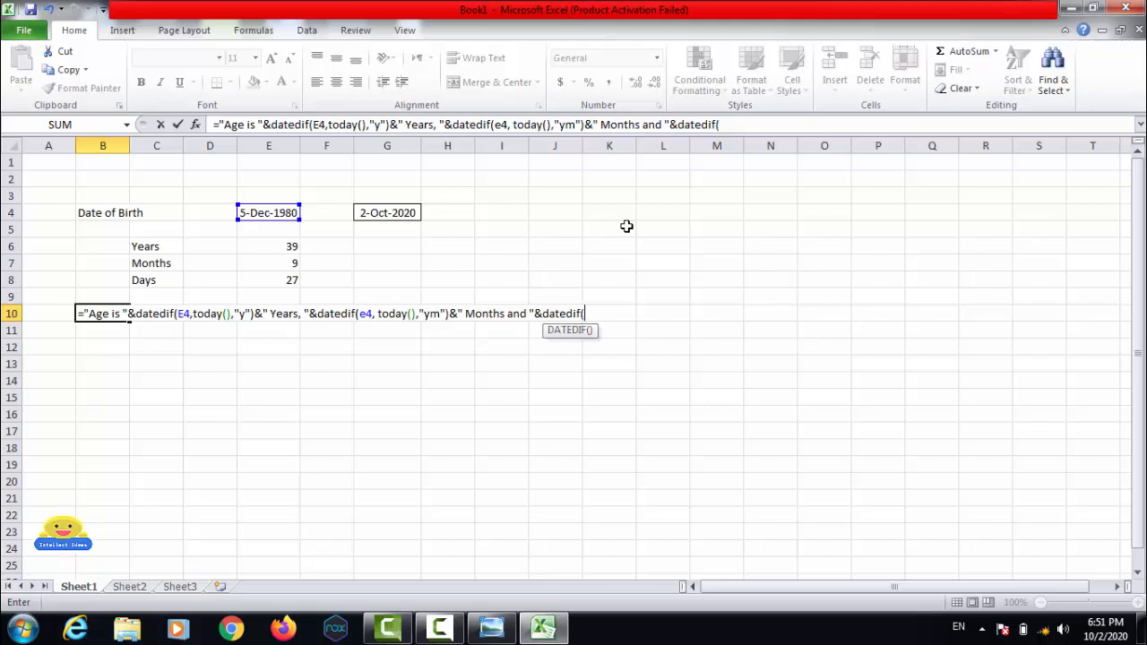
text(e4)
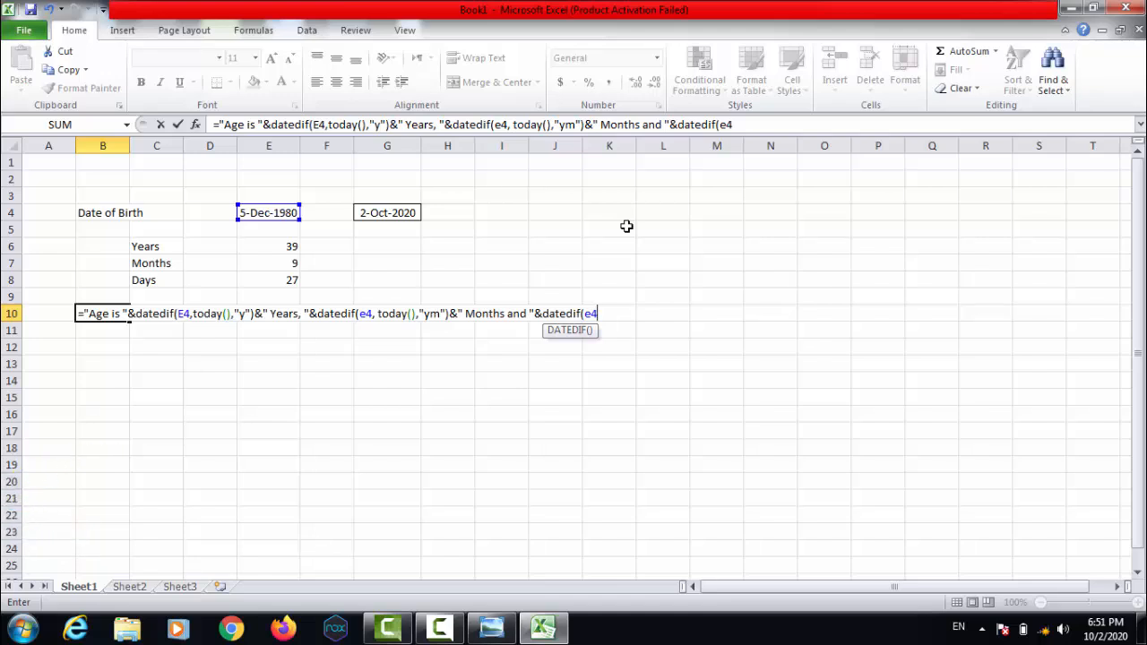
text(,to)
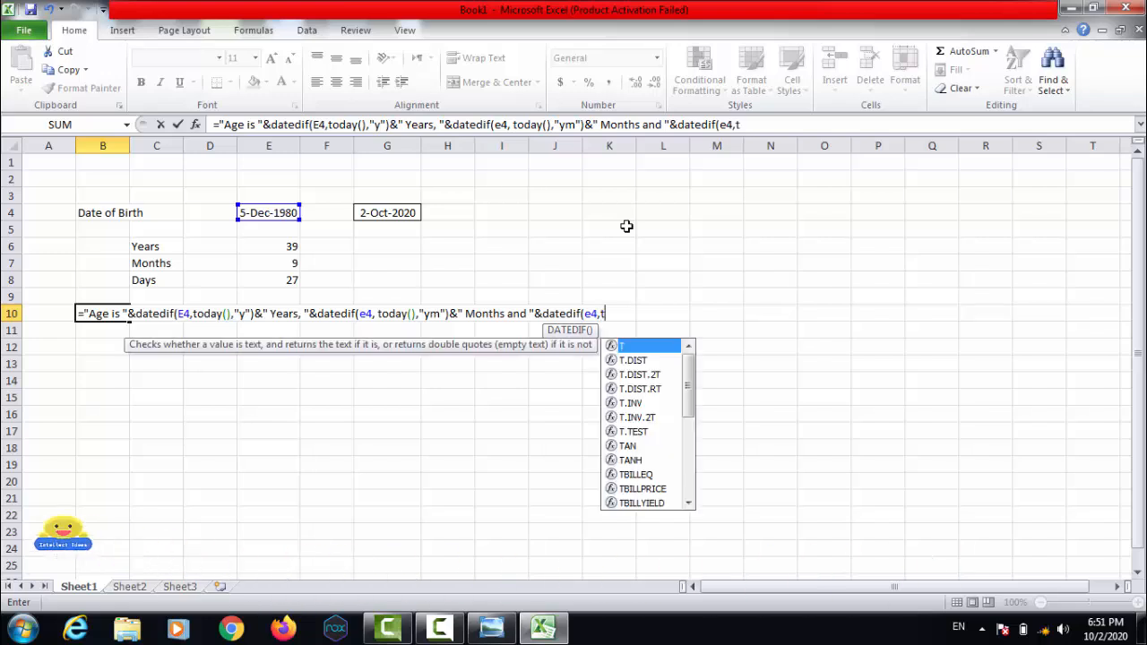
text(day)
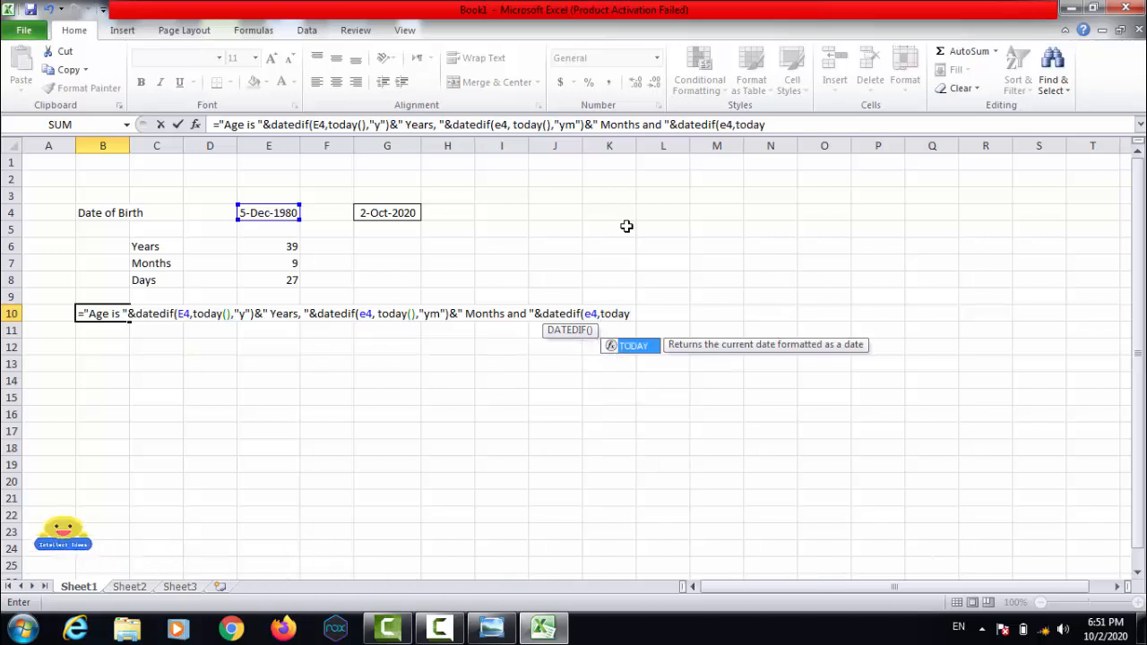
text(())
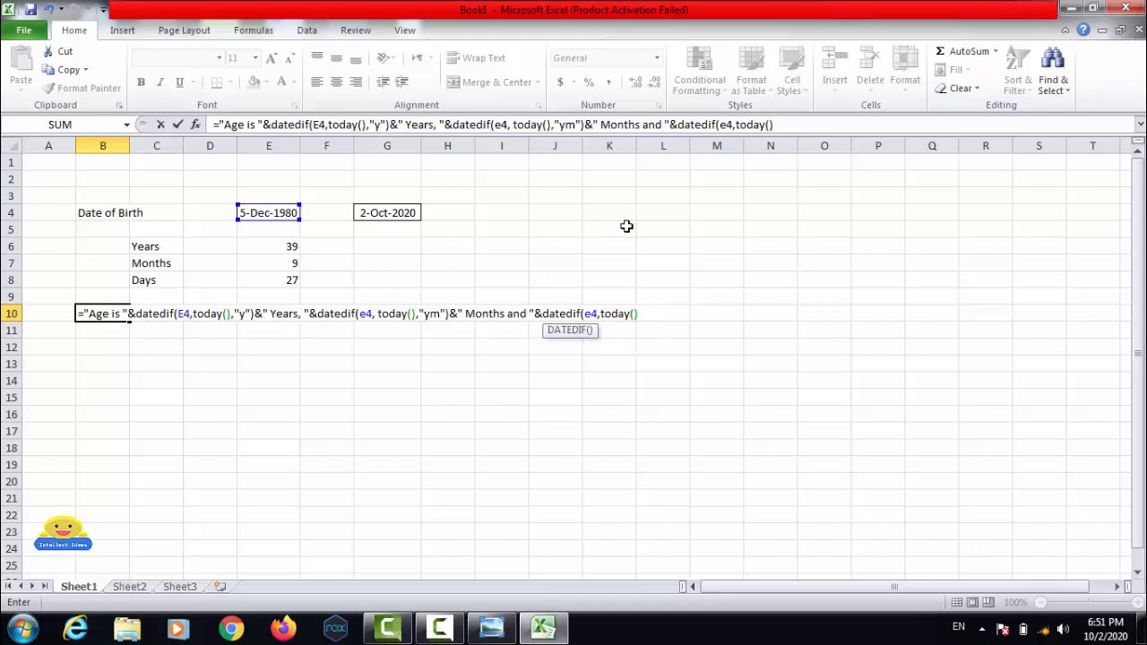
text(,"md"))
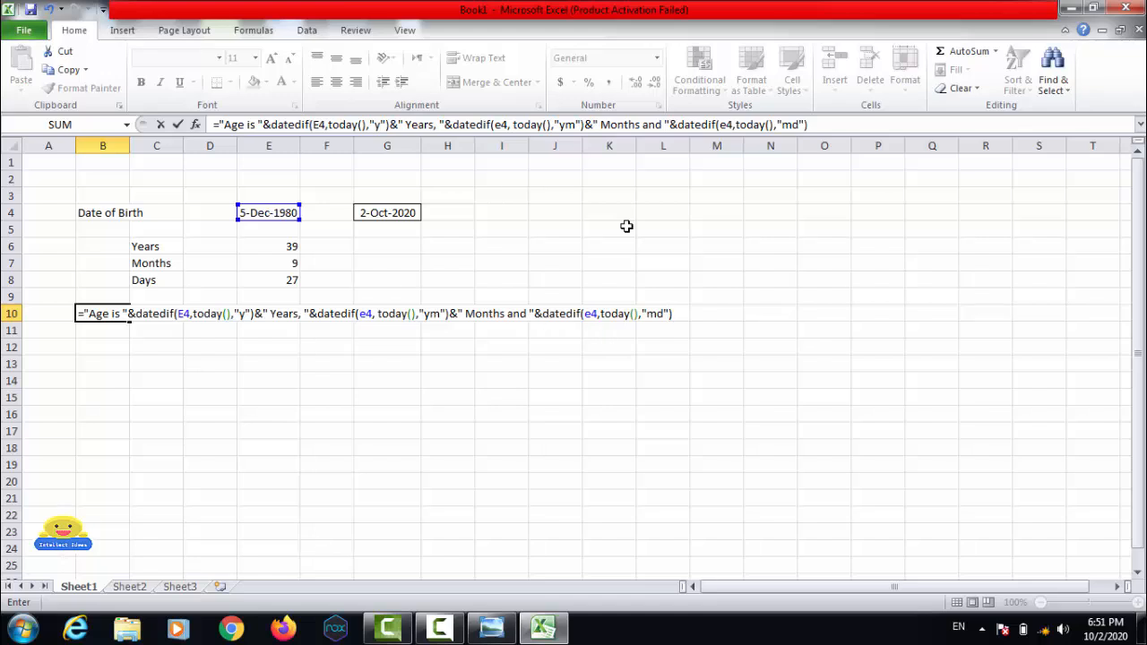
text(&" Days")
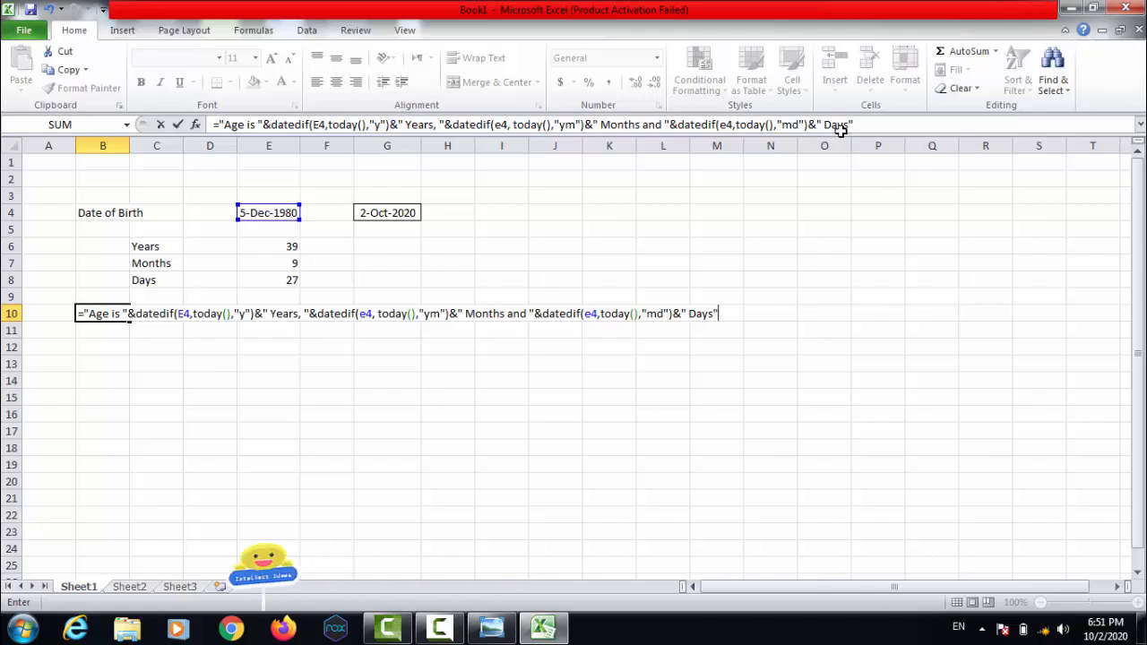
key(Return)
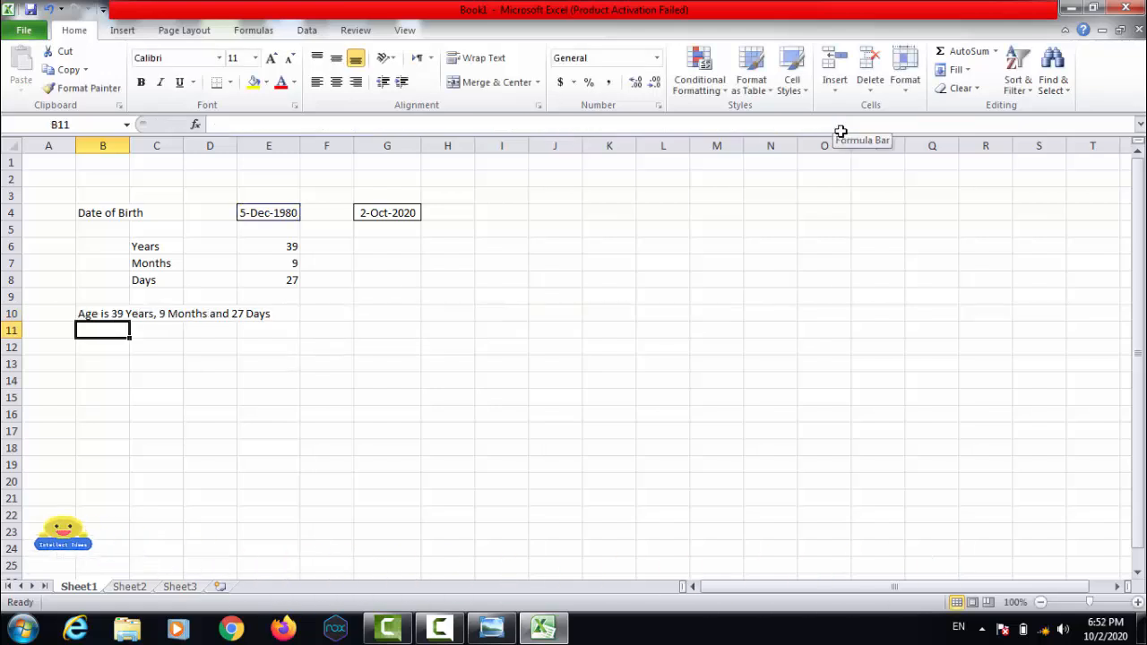
Examine the combined age formula in cell B10 and its displayed text.
key(Up)
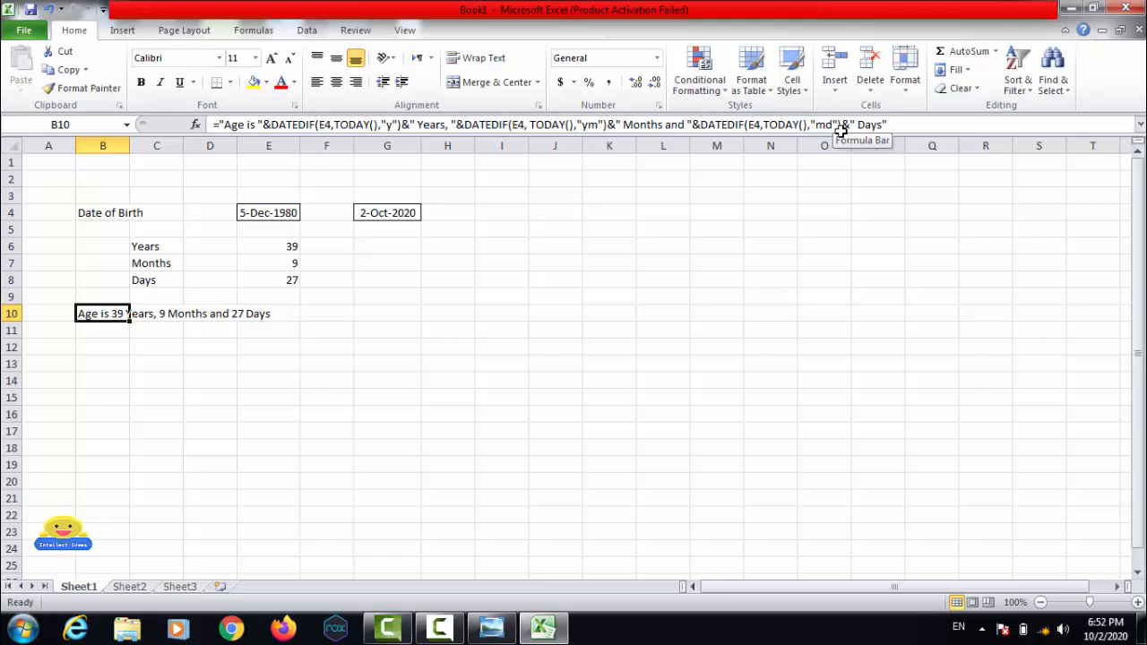
key(Down)
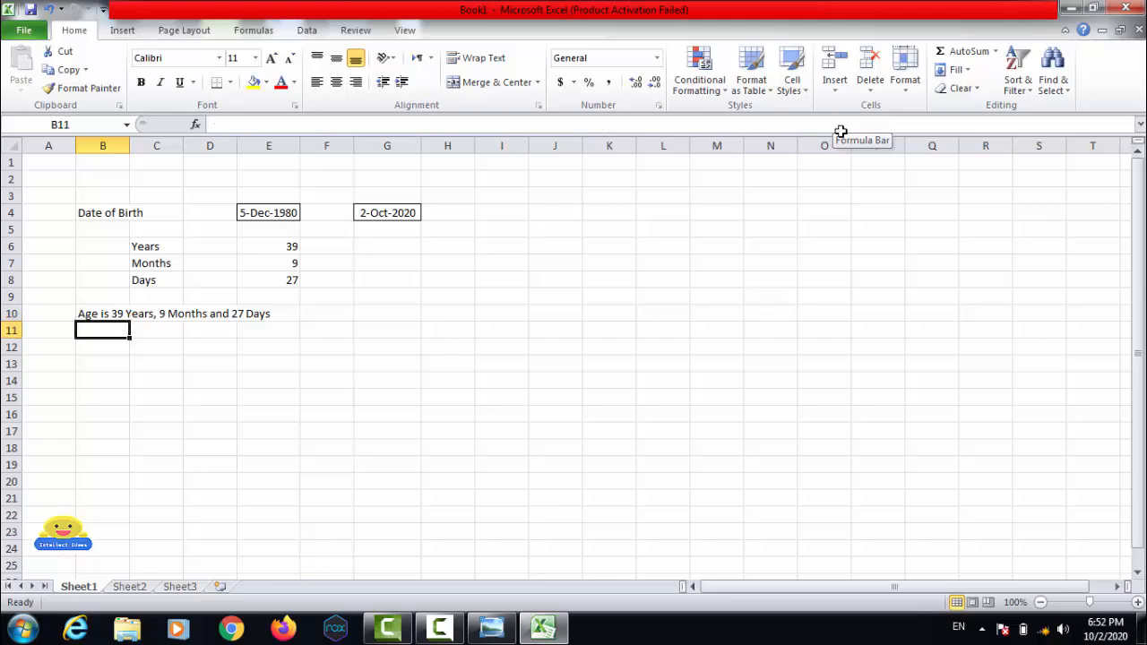
key(Up)
key(Down)
key(Left)
key(Right)
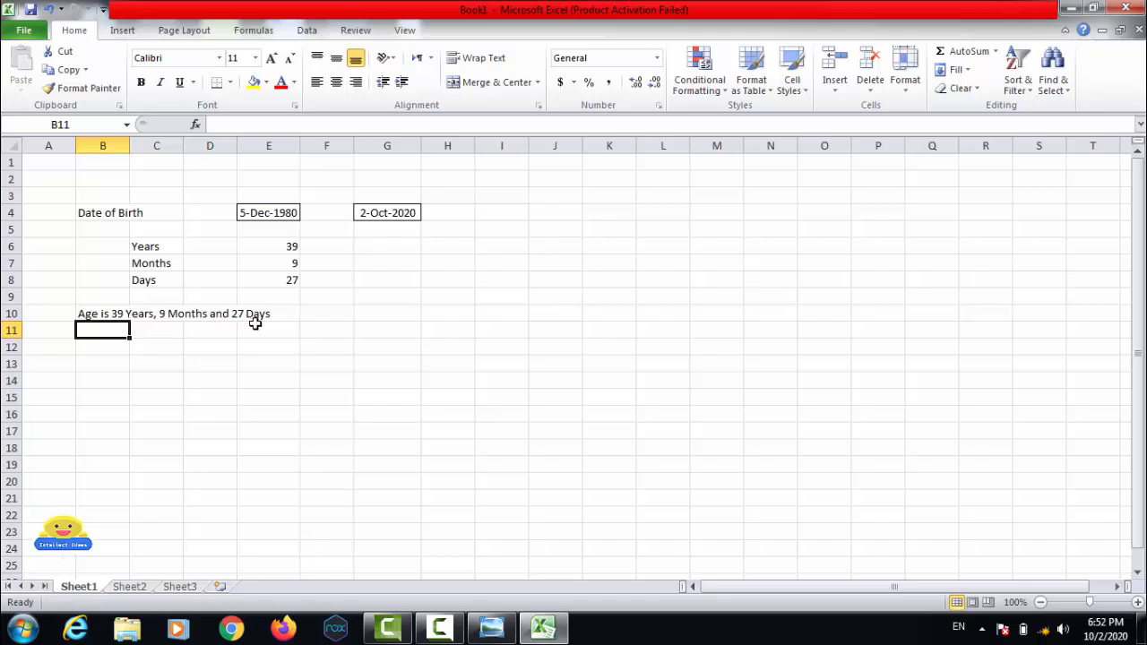
Replace the year of the date of birth in cell E4 with a different year.
click(271, 218)
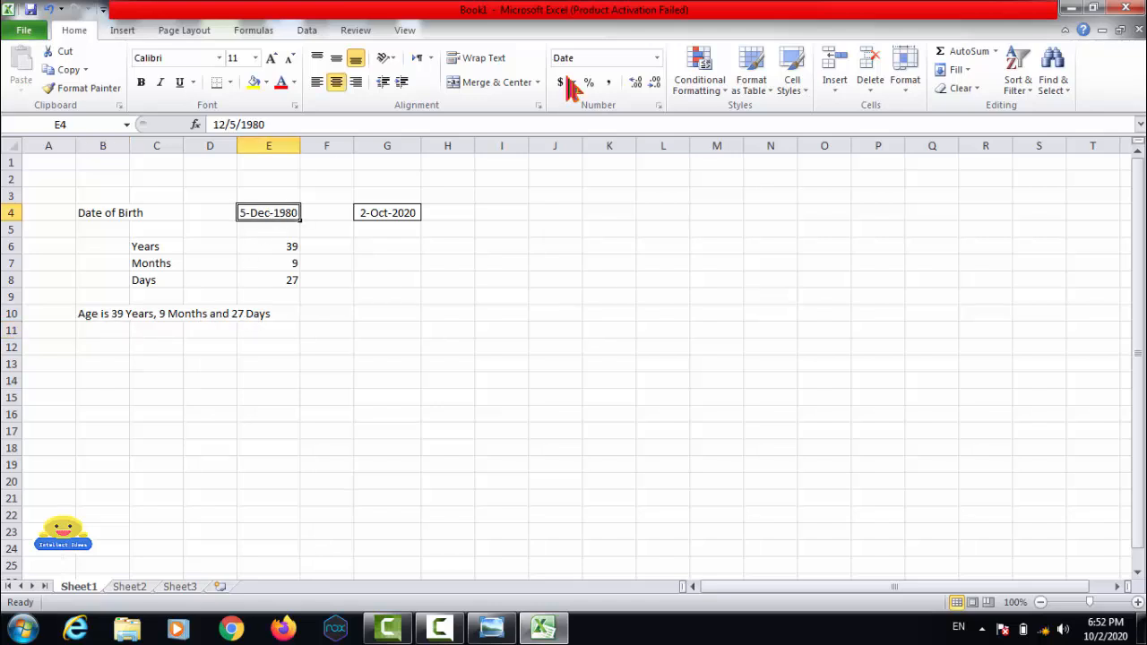
key(F2)
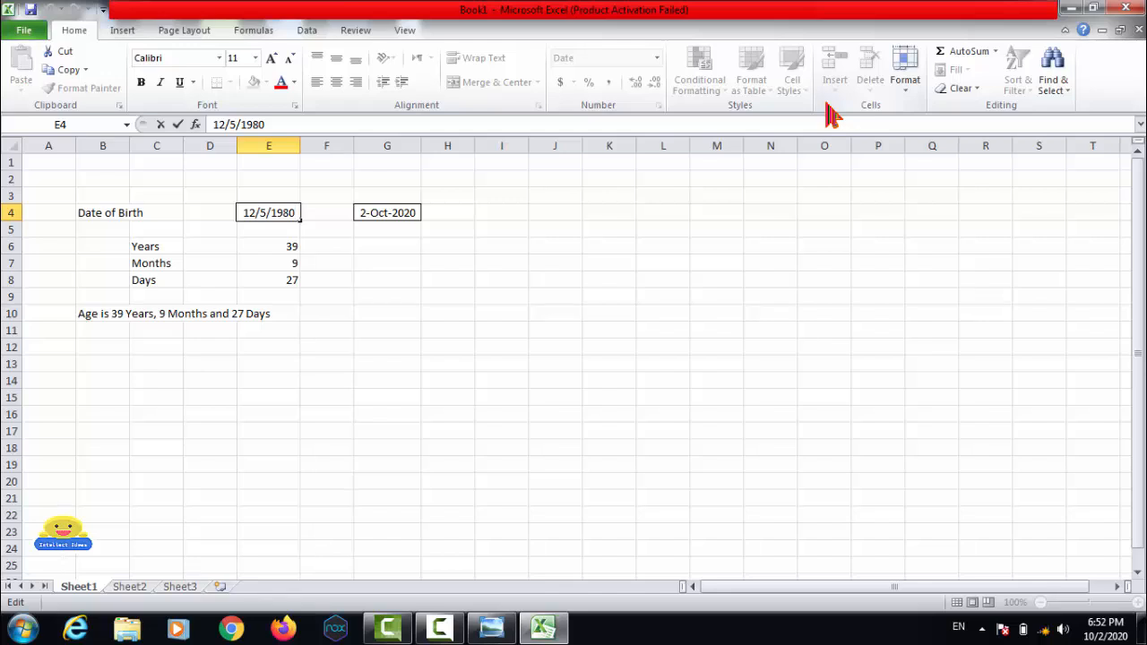
key(BackSpace)
key(BackSpace)
key(BackSpace)
key(BackSpace)
text(1998)
key(Return)
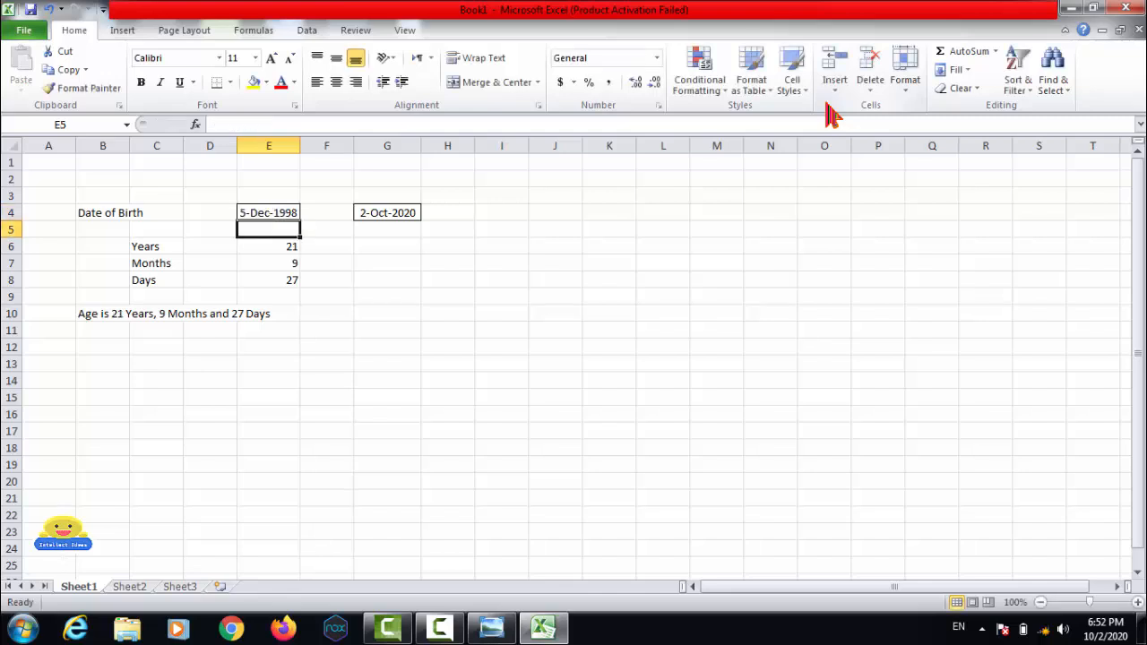
Check the years, months and days results in E6:E8 and the combined age text in B10 against the new date.
key(Down)
key(Down)
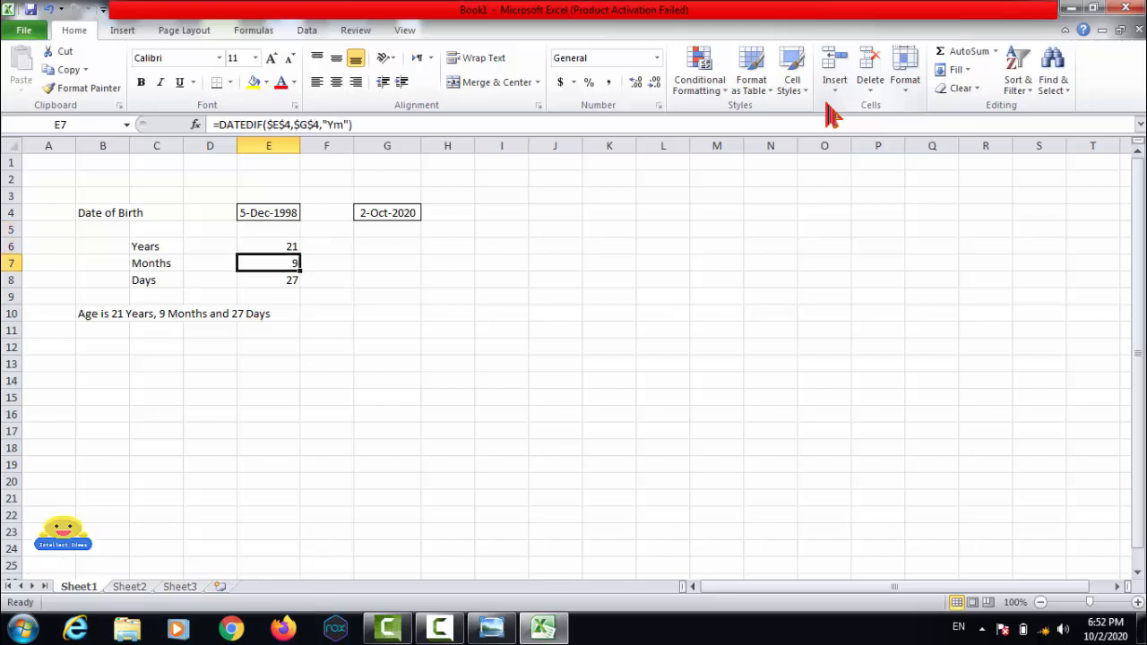
key(Up)
key(Down)
key(Down)
key(Left)
key(Left)
key(Down)
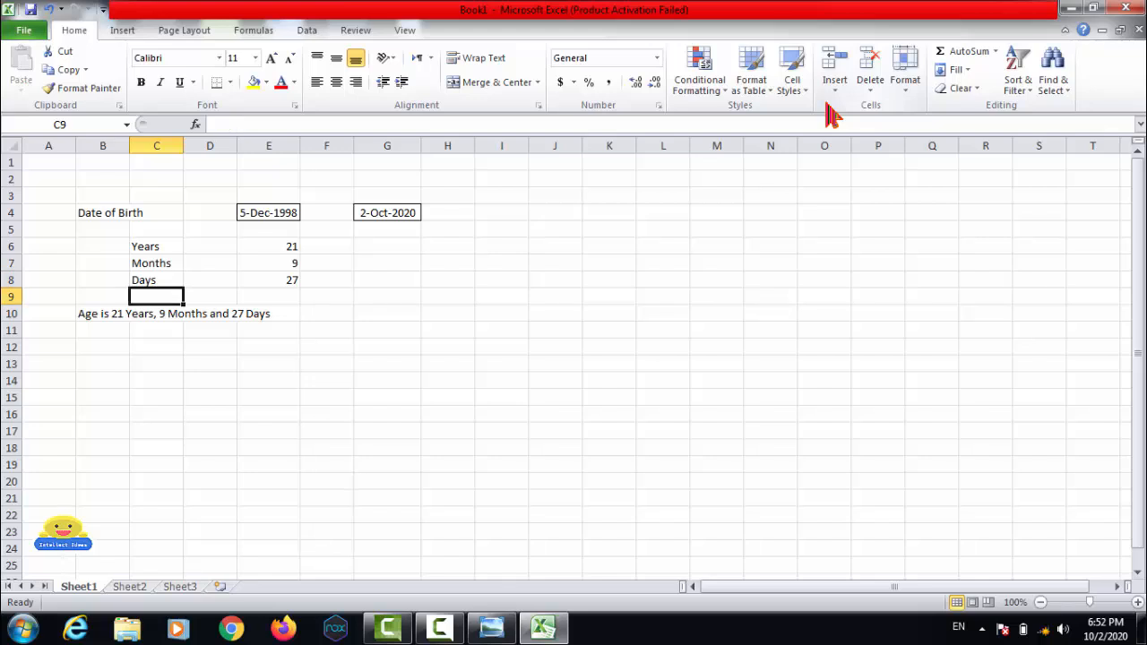
key(Down)
key(Left)
key(Down)
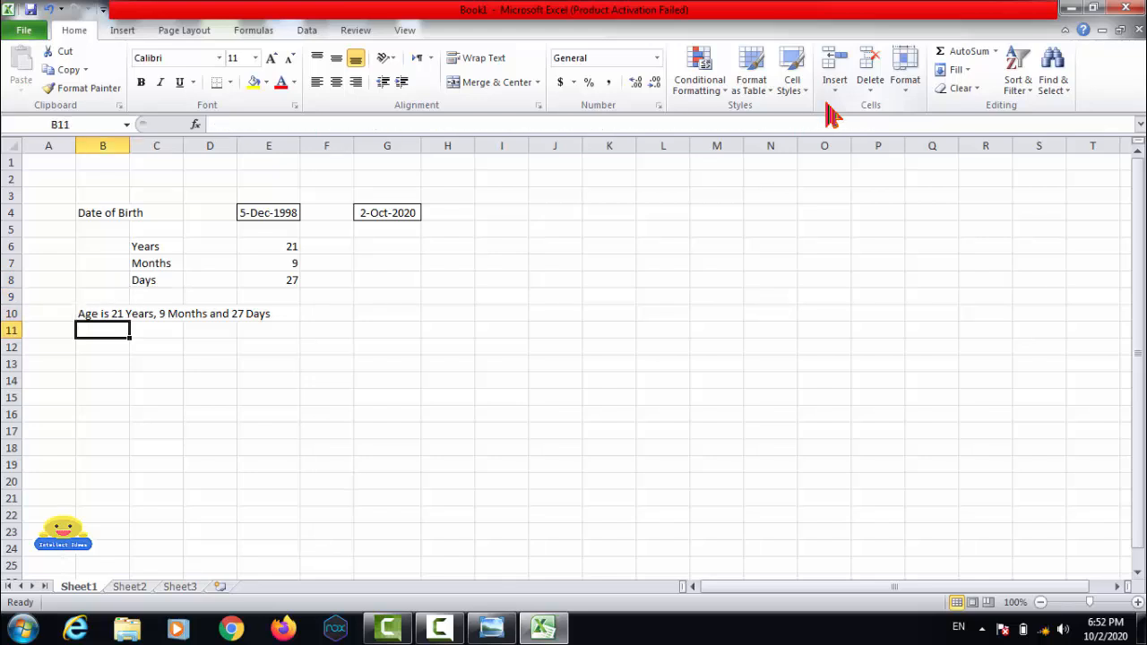
key(Up)
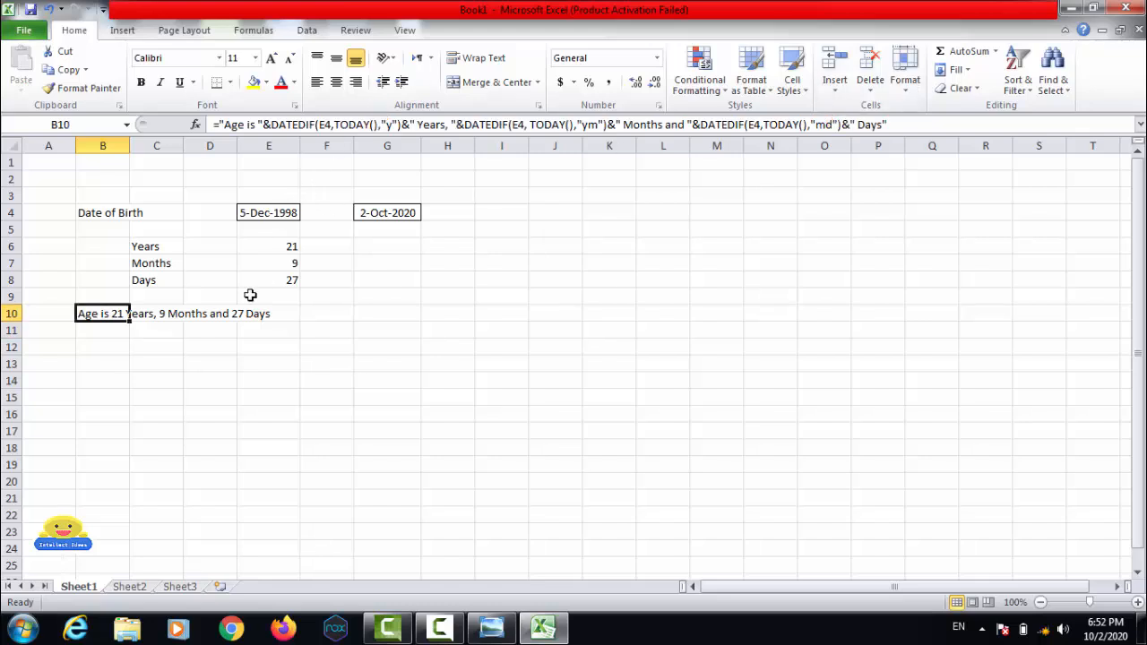
Copy the combined age formula from B10 into cell B11.
key(ctrl)
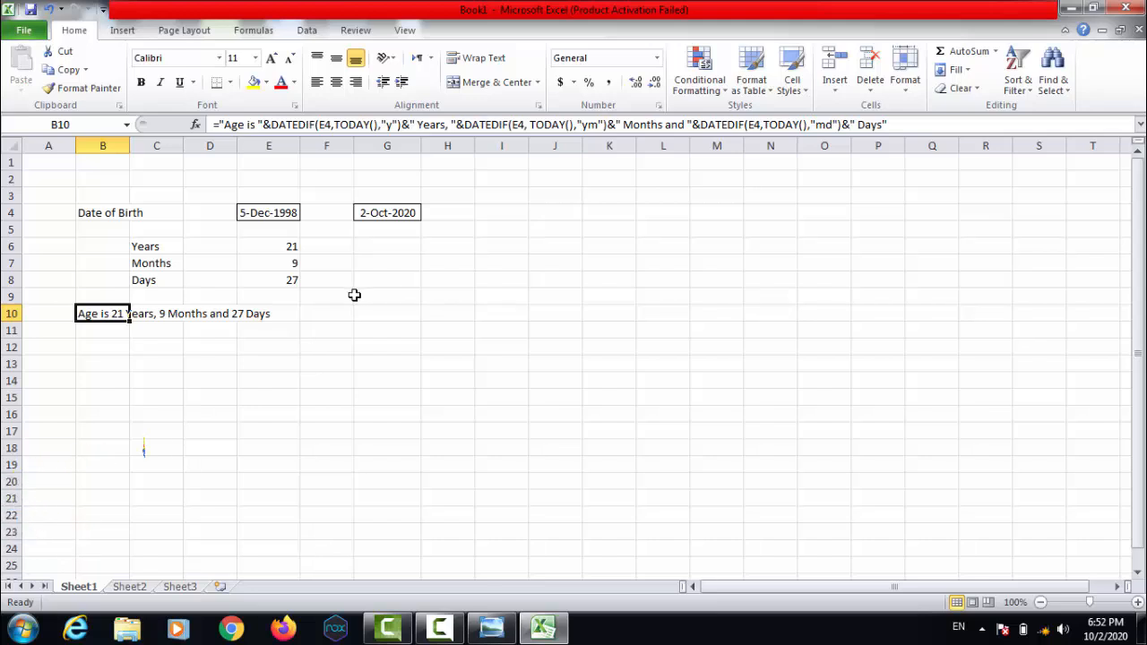
key(ctrl+c)
key(Down)
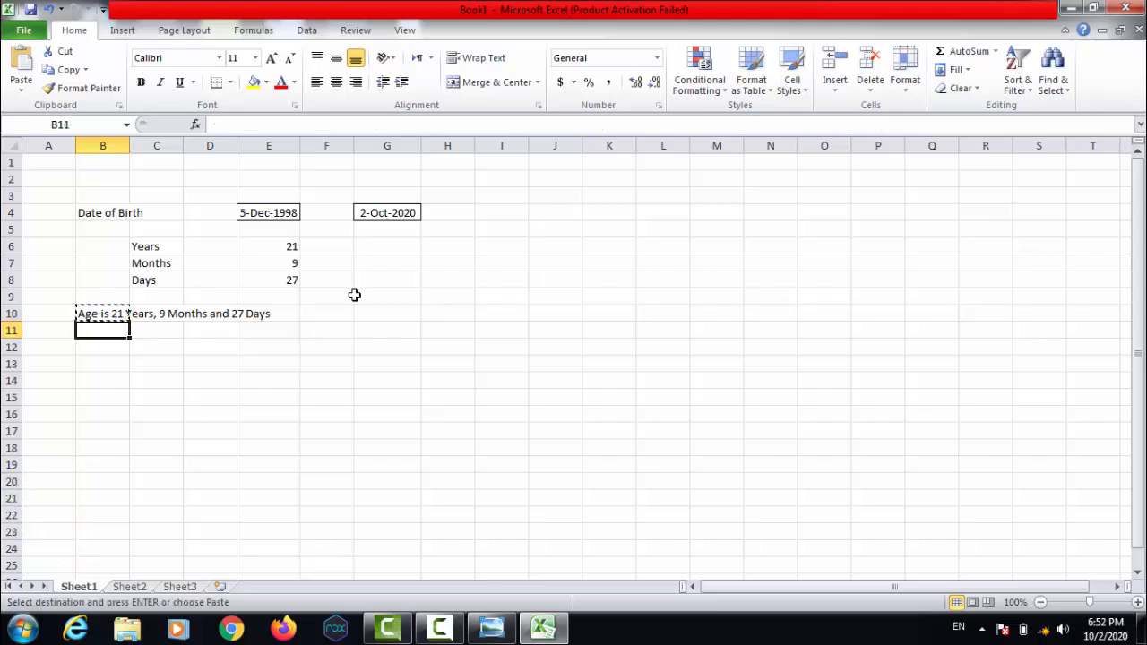
key(Return)
Change the birth date reference in the "y" DATEDIF of the B11 formula to E4.
key(F2)
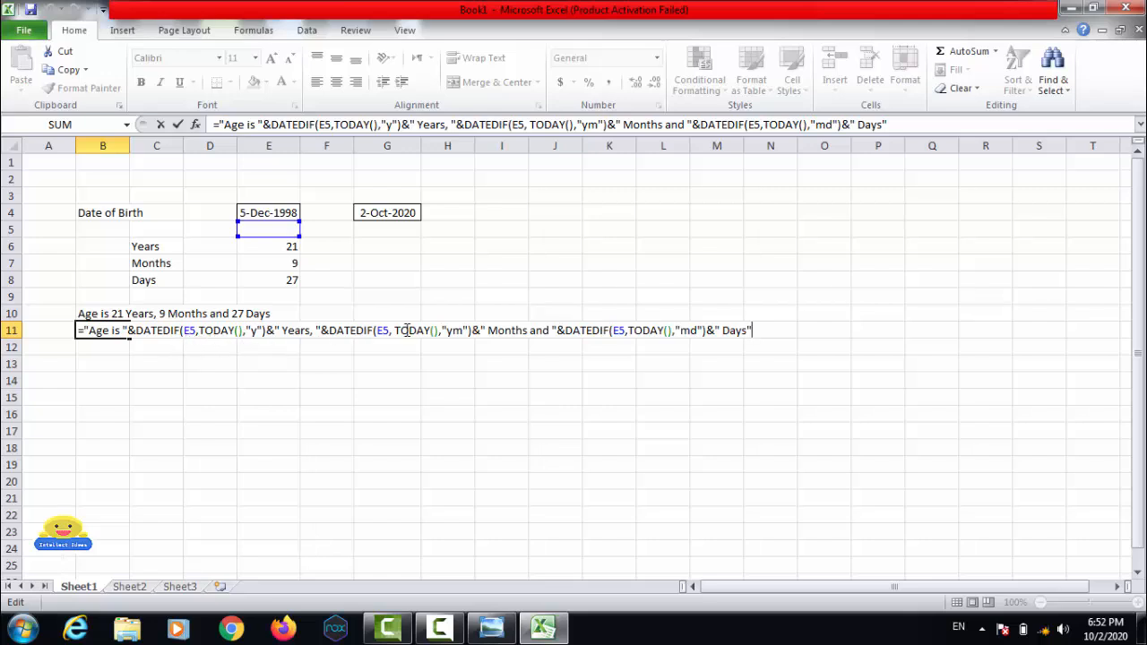
click(189, 330)
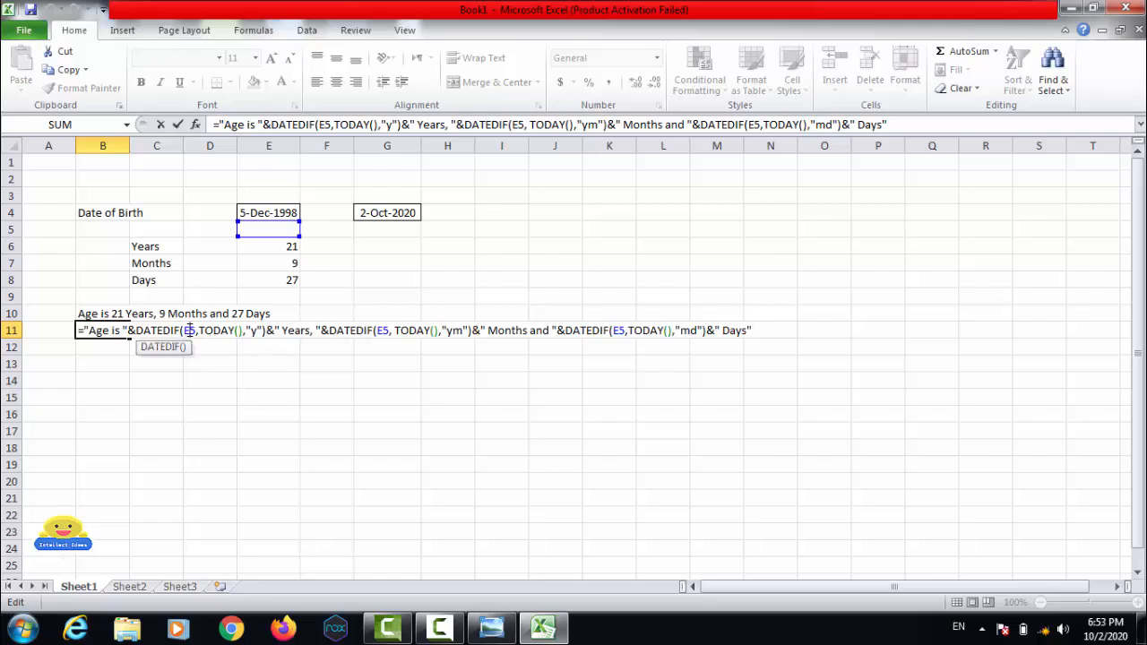
key(Delete)
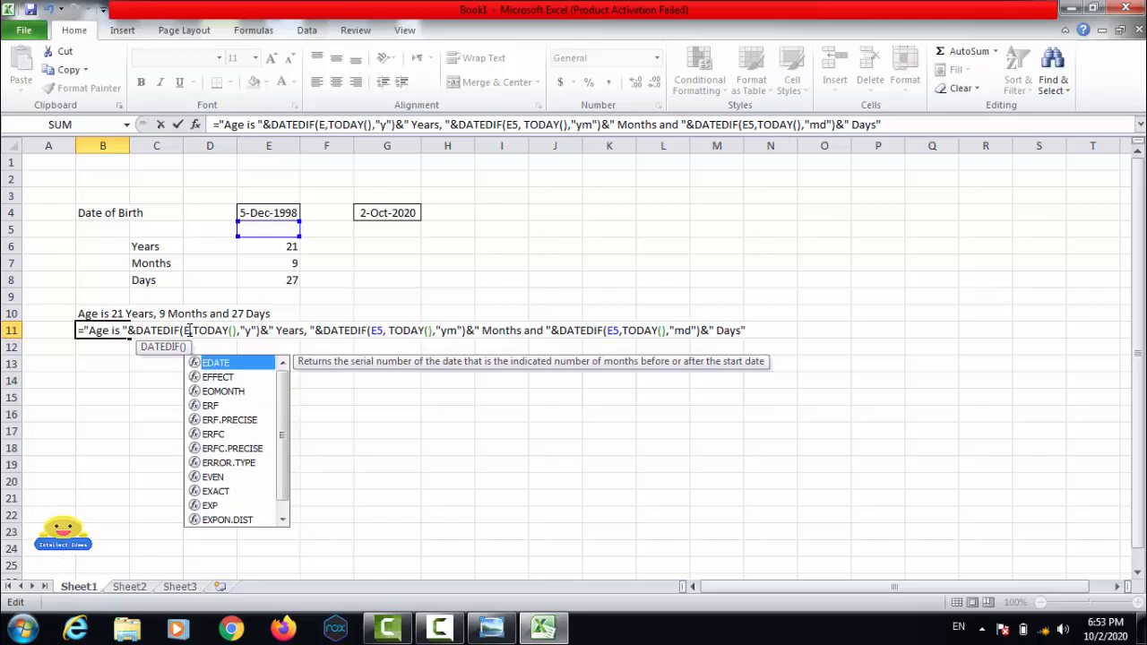
text(4)
Change the birth date reference in the "ym" DATEDIF of the B11 formula to E4.
key(Right)
key(Right)
key(Right)
key(Right)
key(Right)
key(Right)
key(Right)
key(Right)
key(Right)
key(Right)
key(Right)
key(Right)
key(Right)
key(Right)
key(Right)
key(Right)
key(Right)
key(Right)
key(Right)
key(Right)
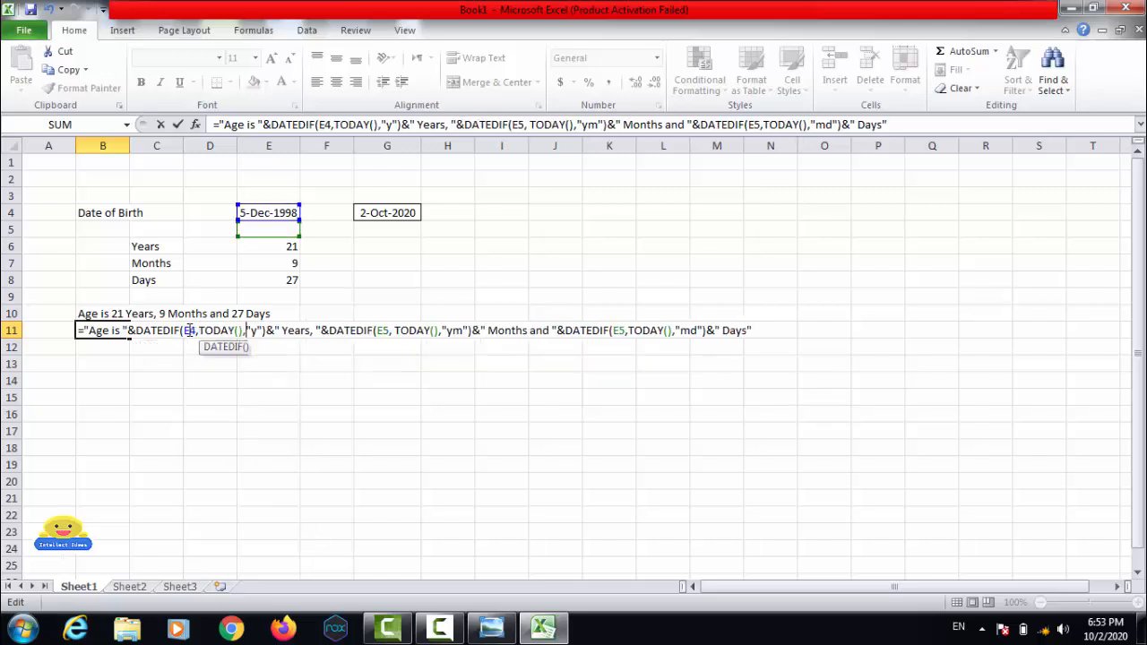
key(Left)
key(BackSpace)
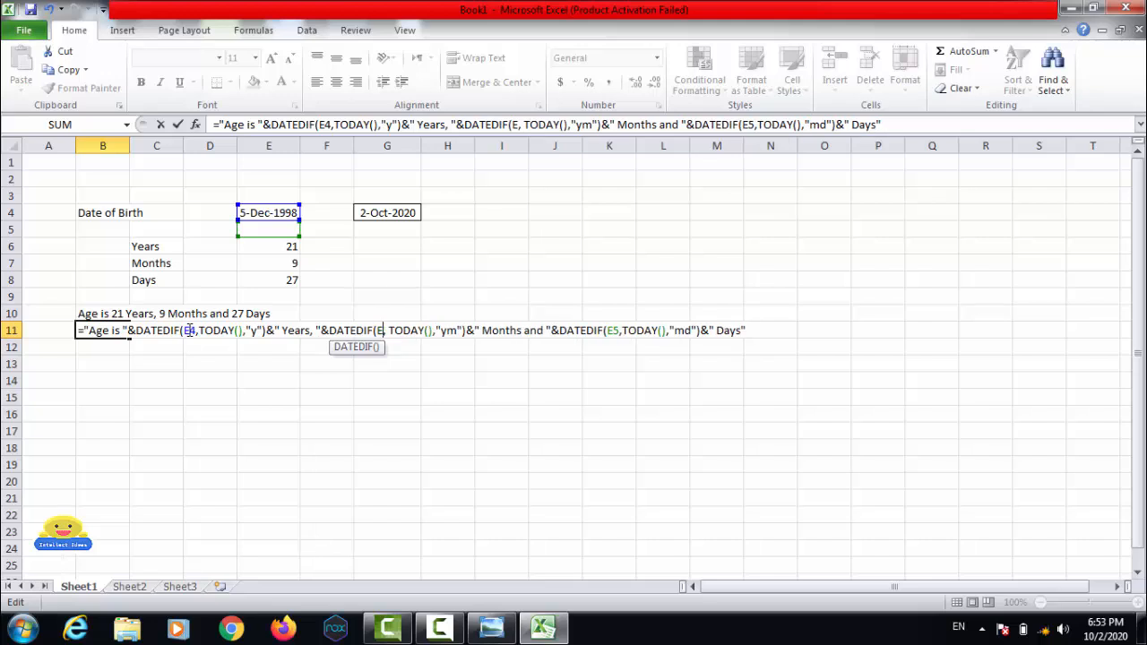
text(4)
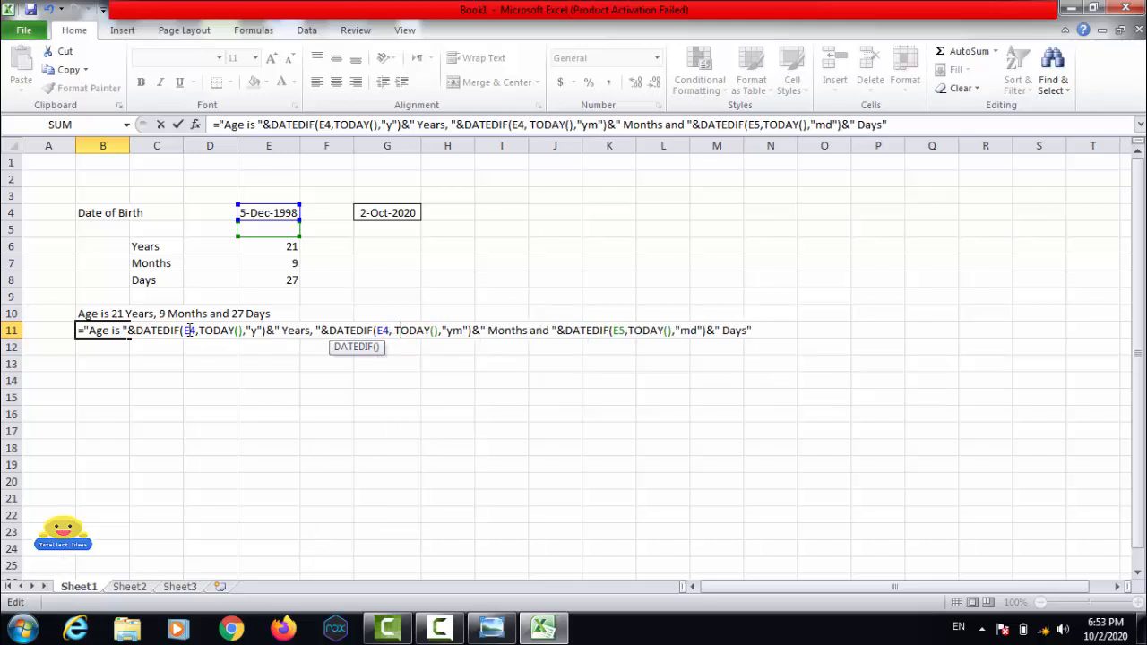
Change the birth date reference in the "md" DATEDIF of the B11 formula to E4.
key(Right)
key(Right)
key(Right)
key(Right)
key(Right)
key(Right)
key(Right)
key(Right)
key(Right)
key(Right)
key(Right)
key(Right)
key(Right)
key(Right)
key(Right)
key(Right)
key(Right)
key(Right)
key(Right)
key(Right)
key(Right)
key(Right)
key(Right)
key(Right)
key(Right)
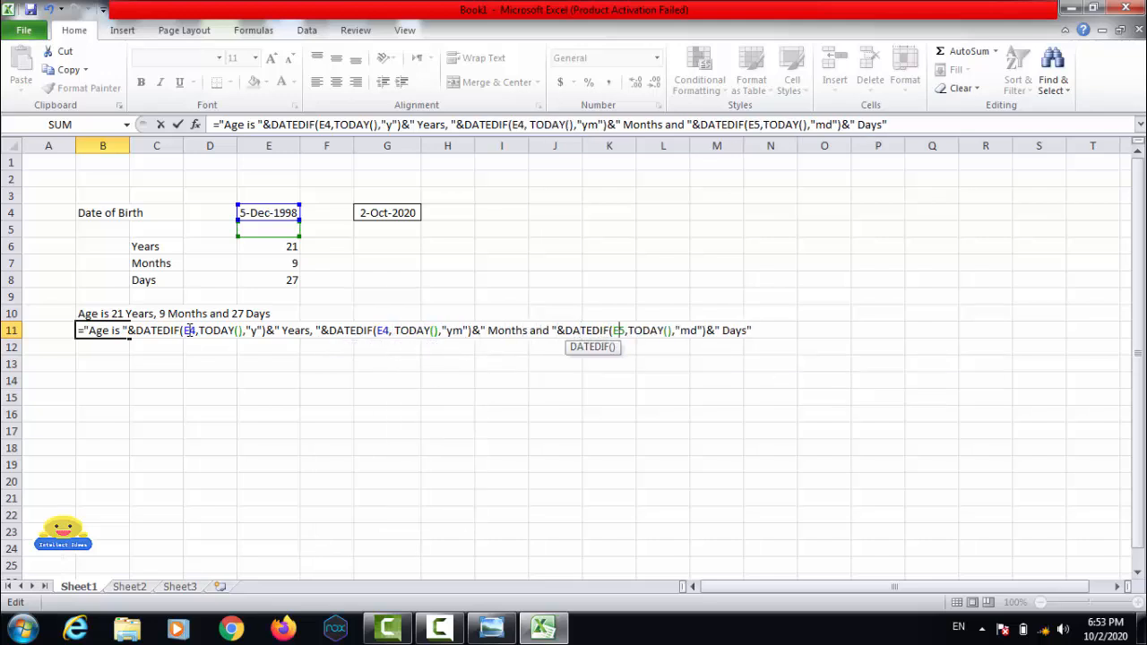
key(BackSpace)
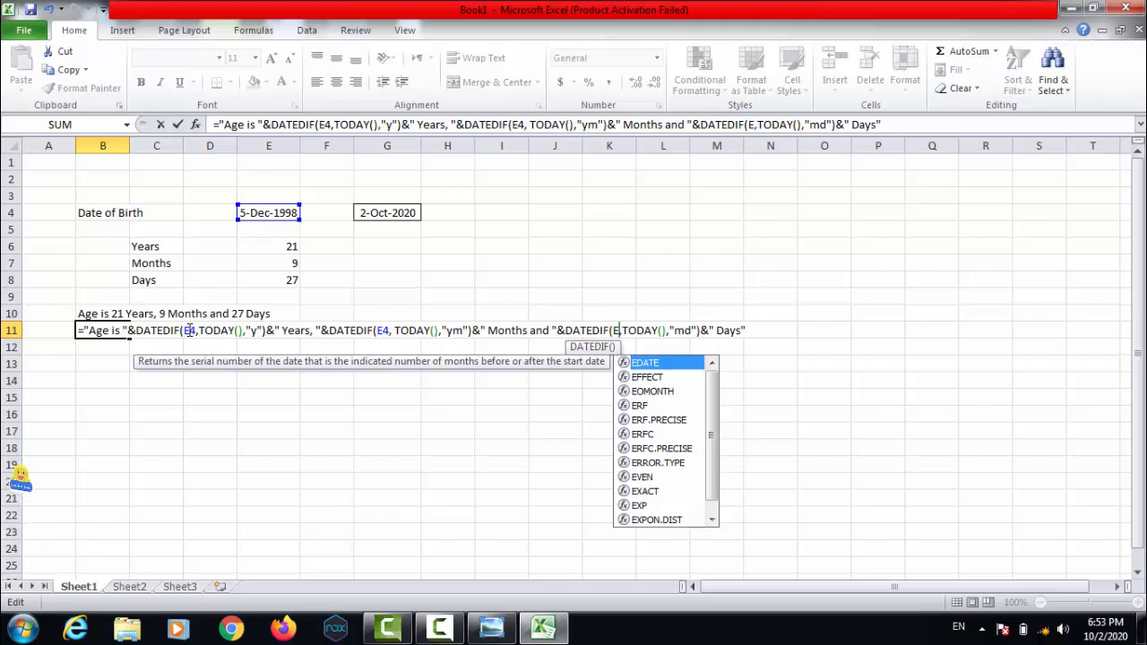
text(4)
Replace TODAY() with g4 in the "y" DATEDIF of the B11 formula.
key(Left)
key(Left)
key(Left)
key(Left)
key(Left)
key(Left)
key(Left)
key(Left)
key(Left)
key(Left)
key(Left)
key(Left)
key(Left)
key(Left)
key(Left)
key(Left)
key(Left)
key(Left)
key(Left)
key(Left)
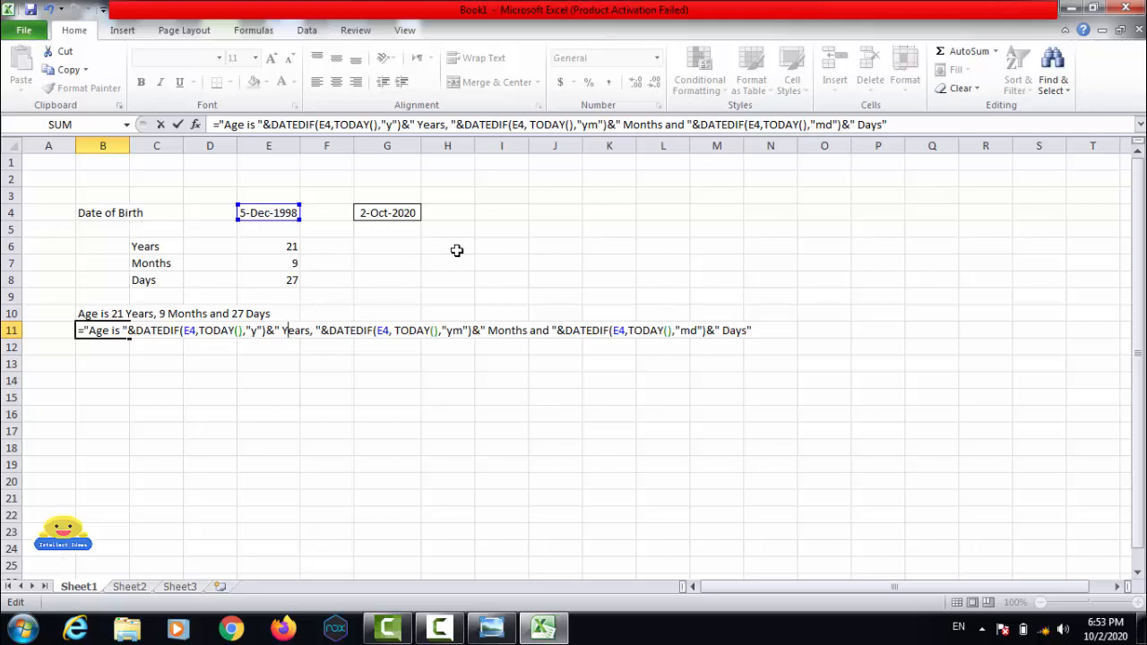
key(Left)
key(Left)
key(Left)
key(Left)
key(Left)
key(Left)
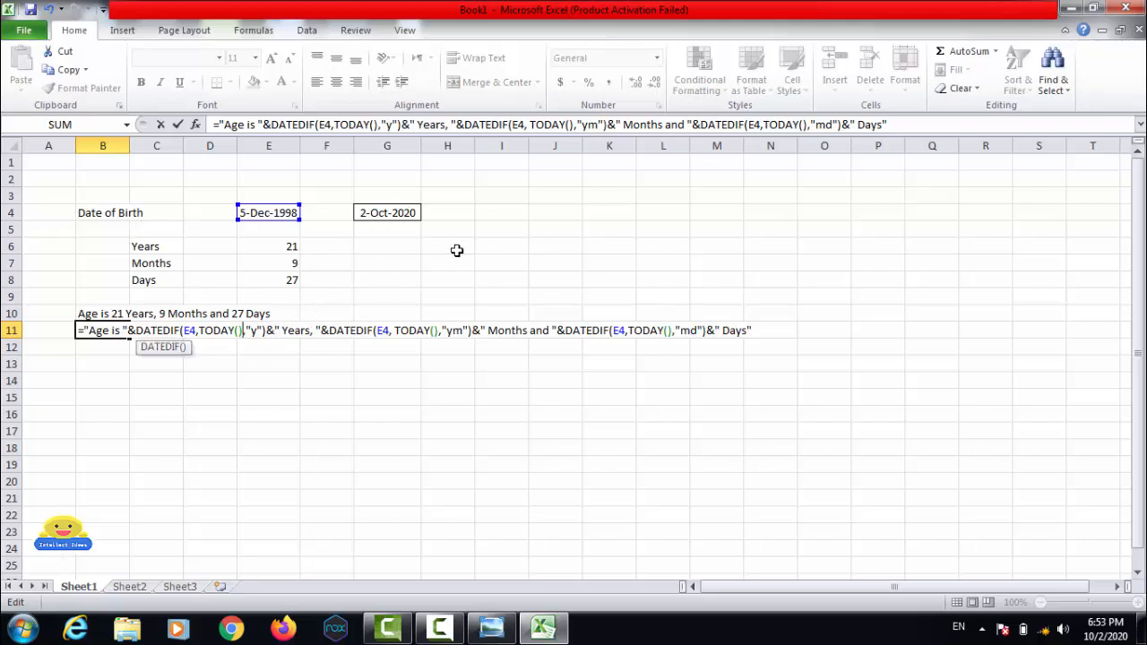
key(shift+Left)
key(shift+Left)
key(shift+Left)
key(shift+Left)
key(shift+Left)
key(shift+Left)
key(shift+Left)
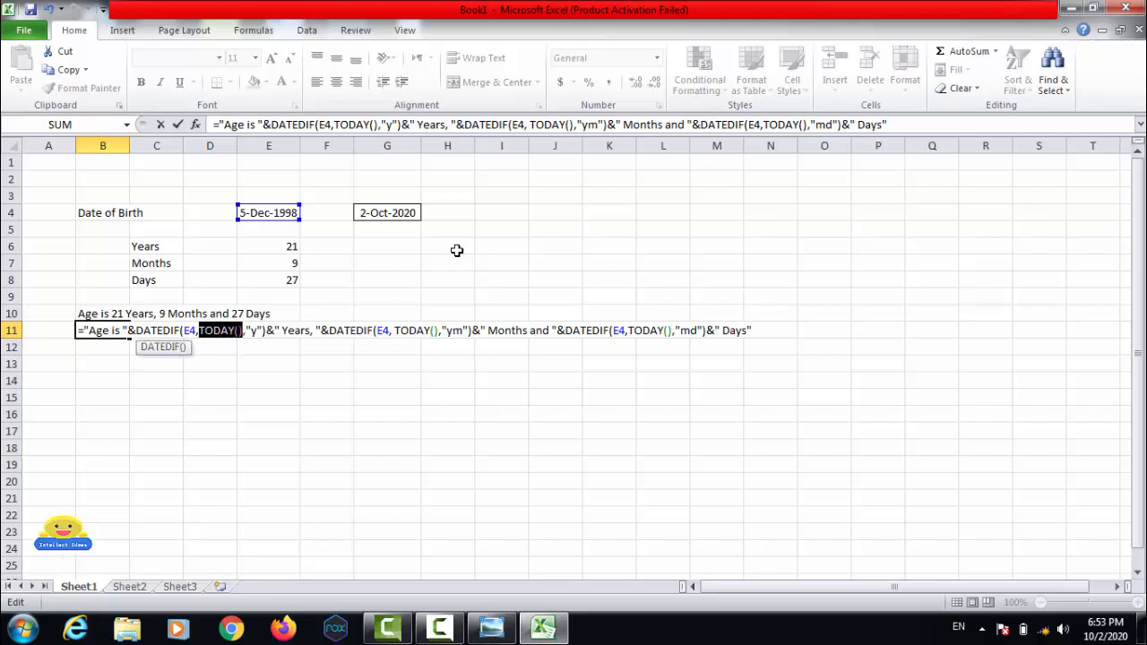
text(g)
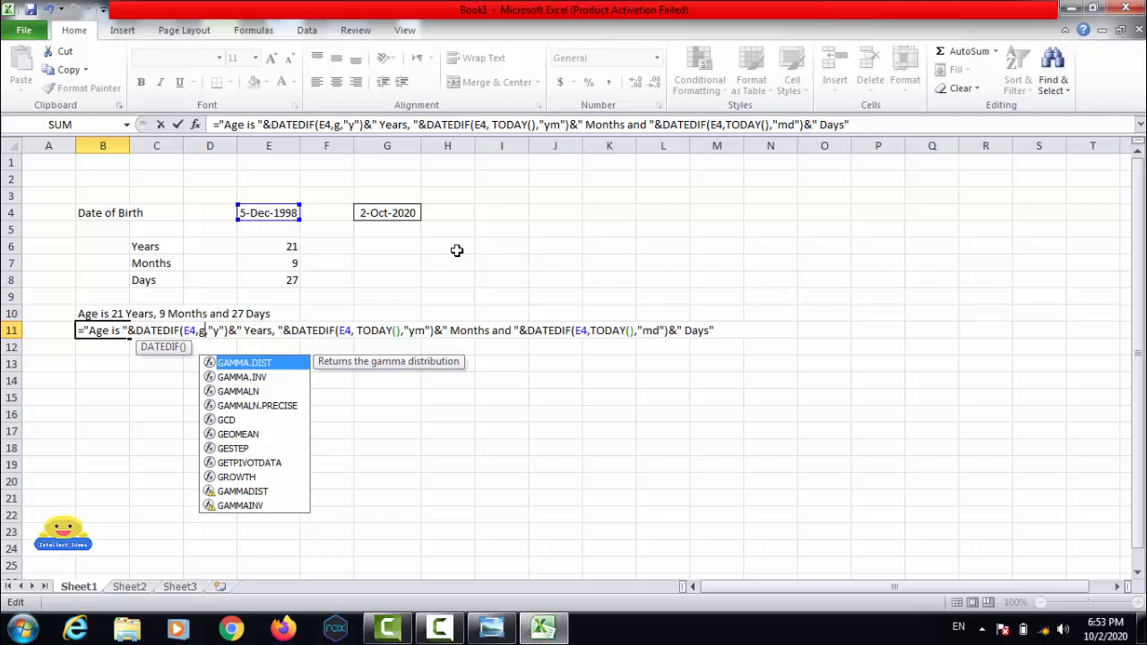
text(4)
key(Right)
key(Right)
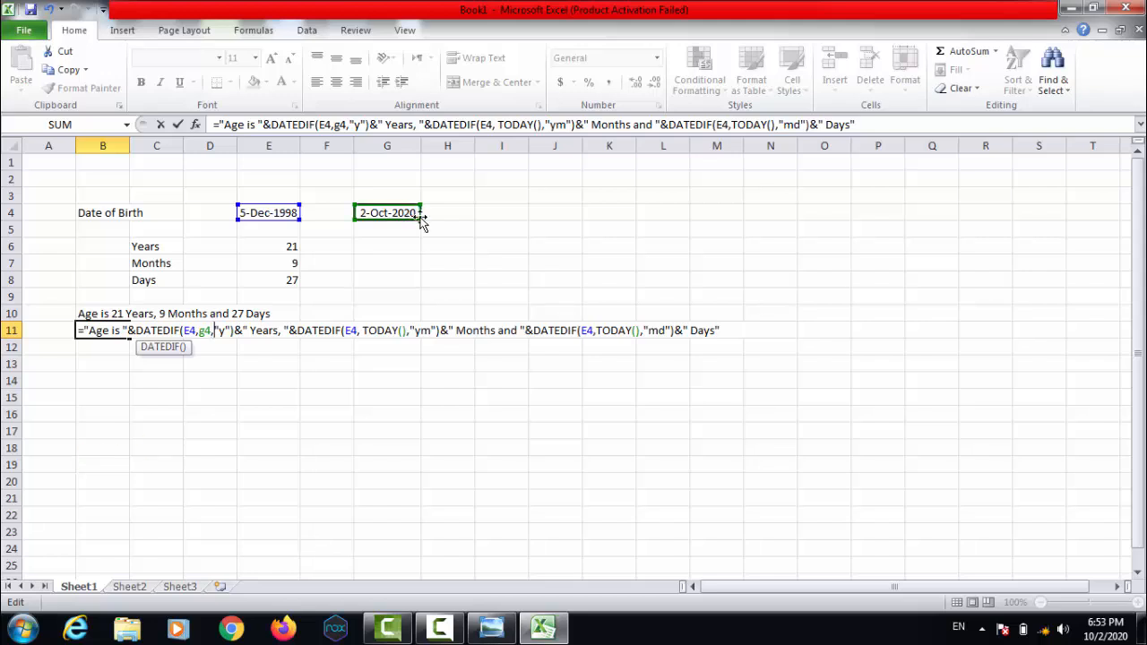
Replace TODAY() with g4 in the "ym" DATEDIF of the B11 formula.
key(Right)
key(Right)
key(Right)
key(Right)
key(Right)
key(Right)
key(Right)
key(Right)
key(Right)
key(Right)
key(Right)
key(Right)
key(Right)
key(Right)
key(Right)
key(Right)
key(Right)
key(Right)
key(Right)
key(Right)
key(Delete)
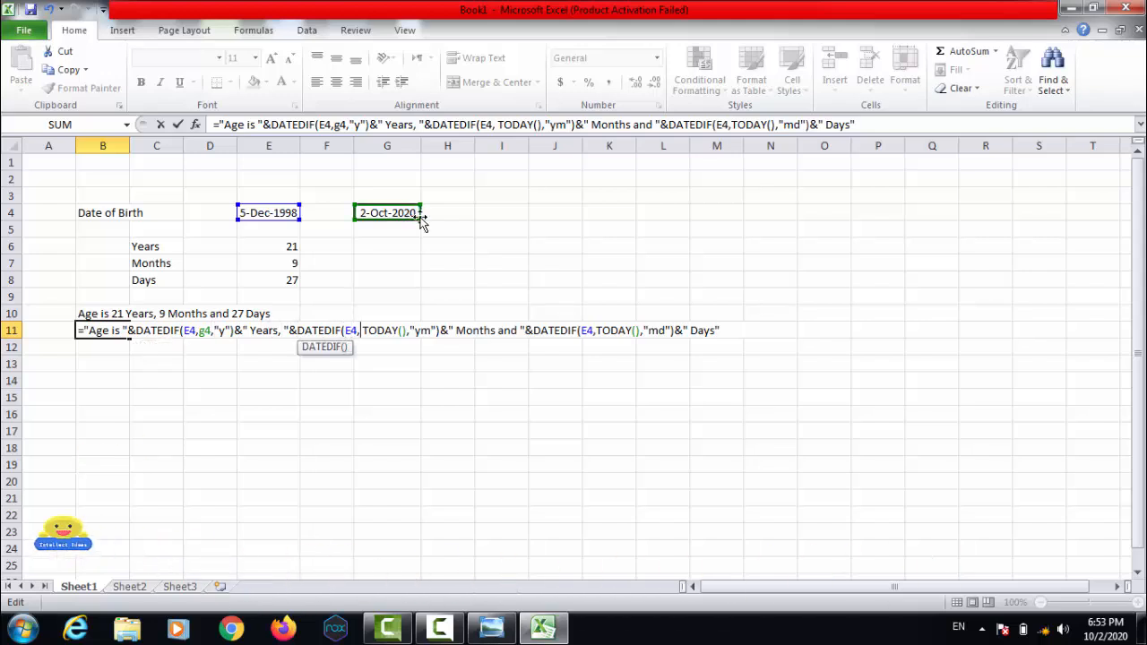
key(shift+Right)
key(shift+Right)
key(shift+Right)
key(shift+Right)
key(shift+Right)
key(shift+Right)
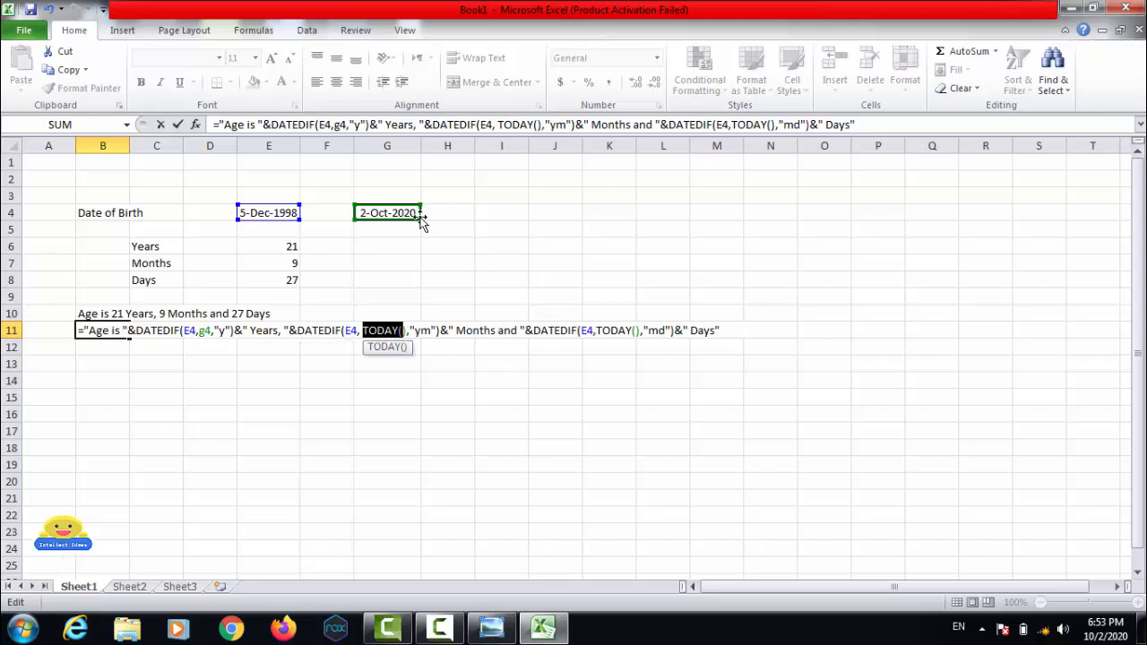
key(shift+Right)
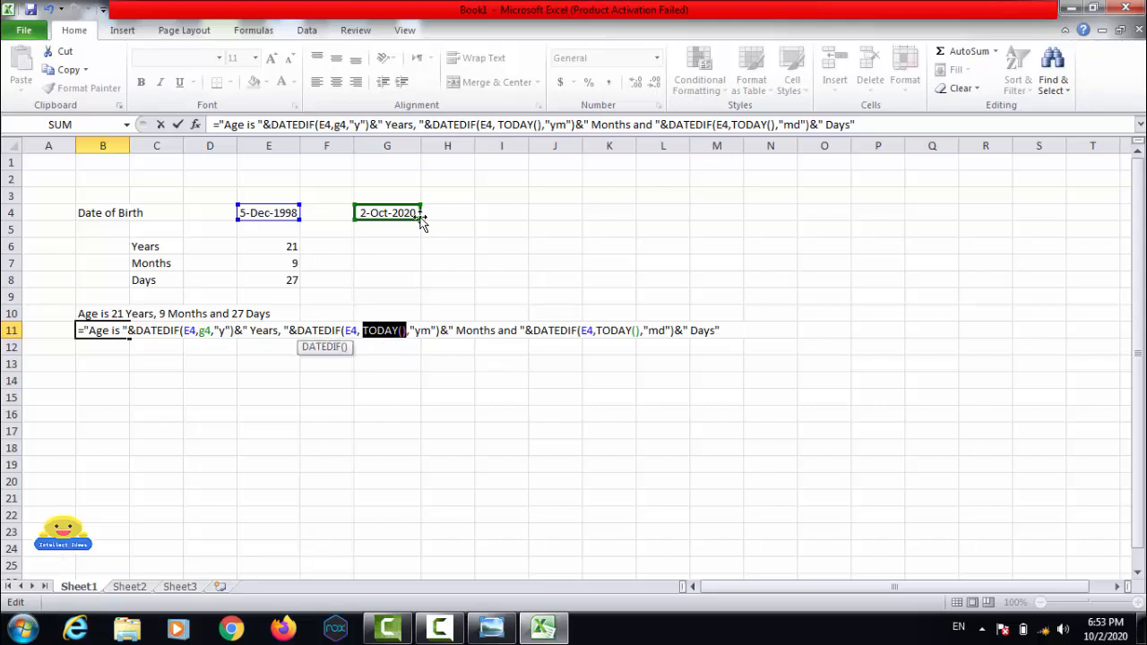
text(g4)
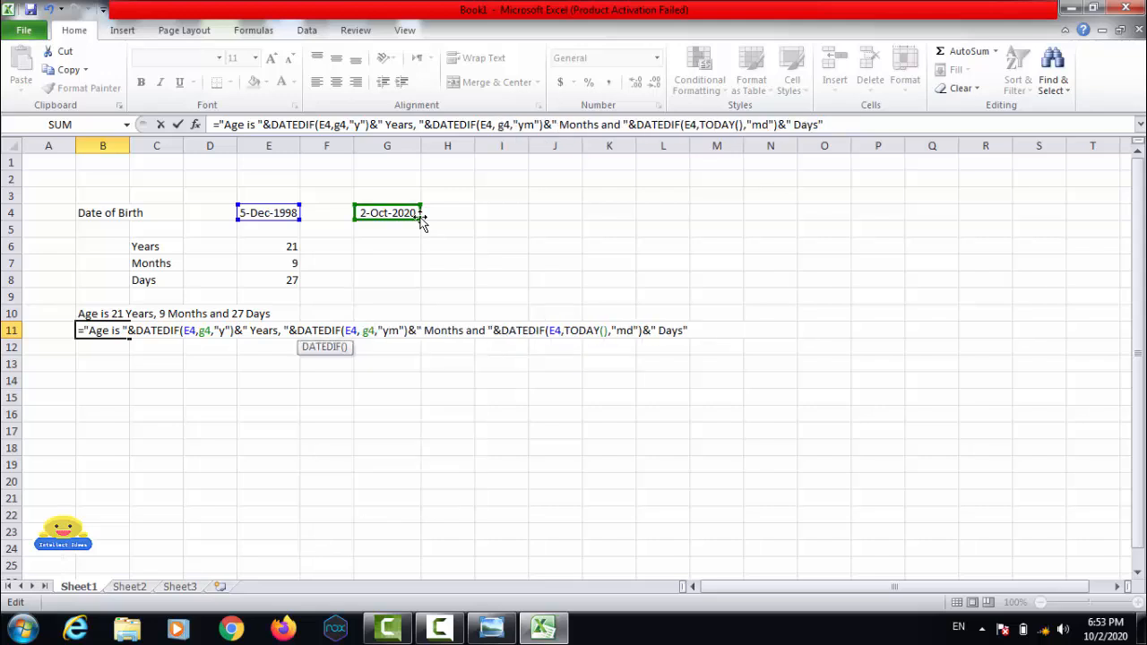
Replace TODAY() with g4 in the "md" DATEDIF of the B11 formula and commit the formula.
key(Right)
key(Right)
key(Right)
key(Right)
key(Right)
key(Right)
key(Right)
key(Right)
key(Right)
key(Right)
key(Right)
key(Right)
key(Right)
key(Right)
key(Right)
key(Right)
key(Right)
key(Right)
key(Right)
key(Right)
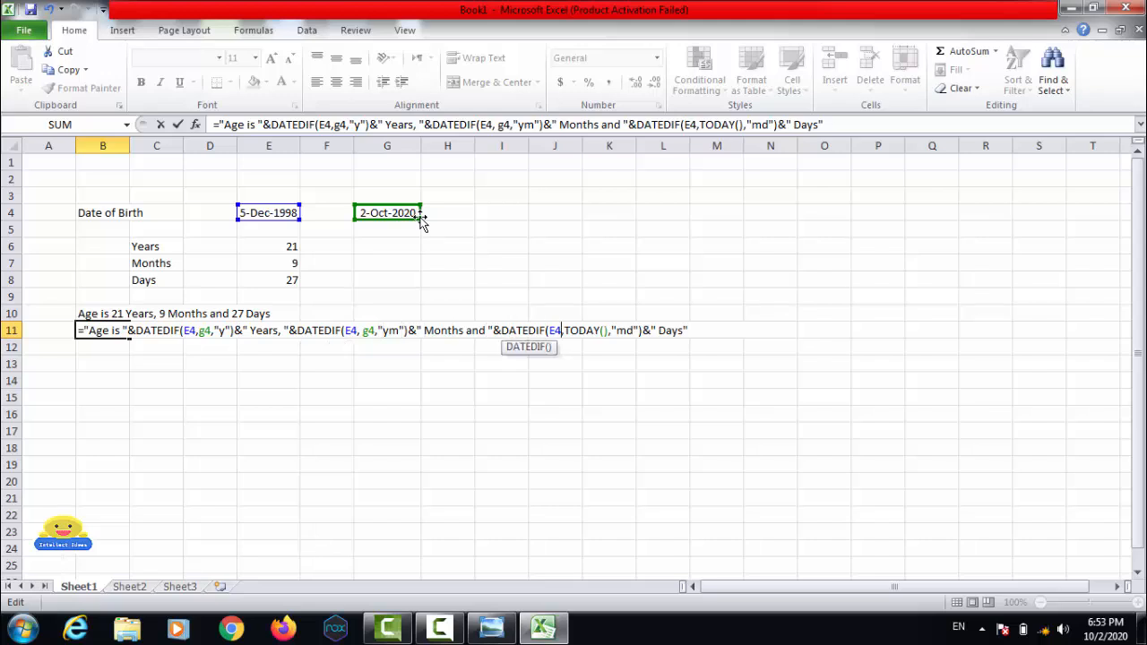
key(Right)
key(shift+Right)
key(shift+Right)
key(shift+Right)
key(shift+Right)
key(shift+Right)
key(shift+Right)
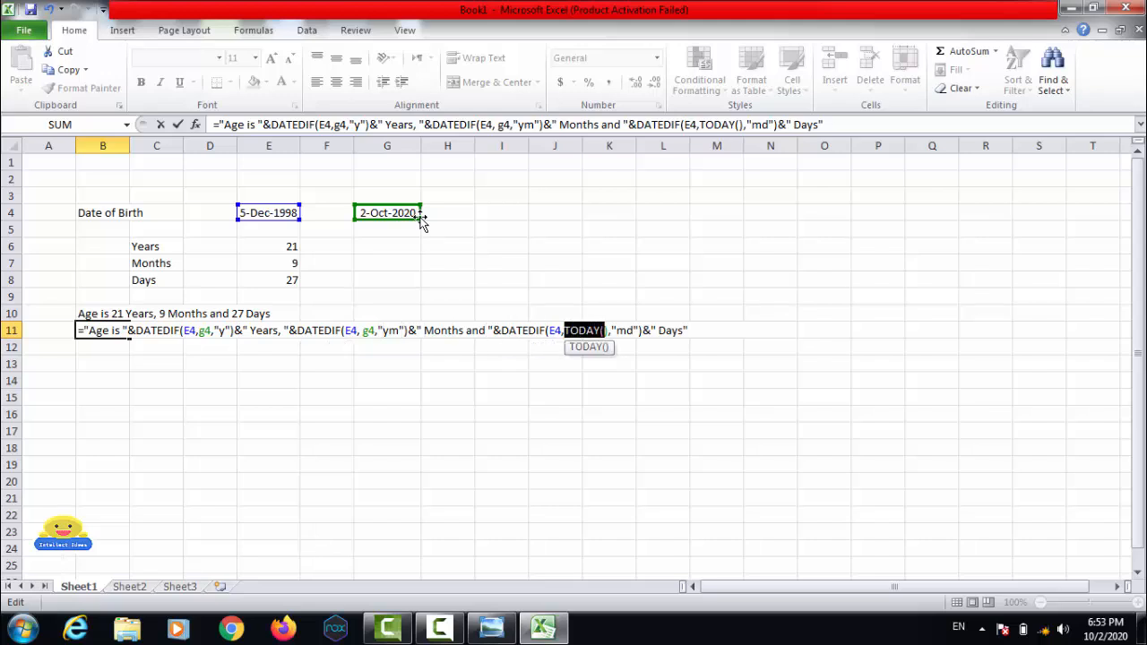
key(shift+Right)
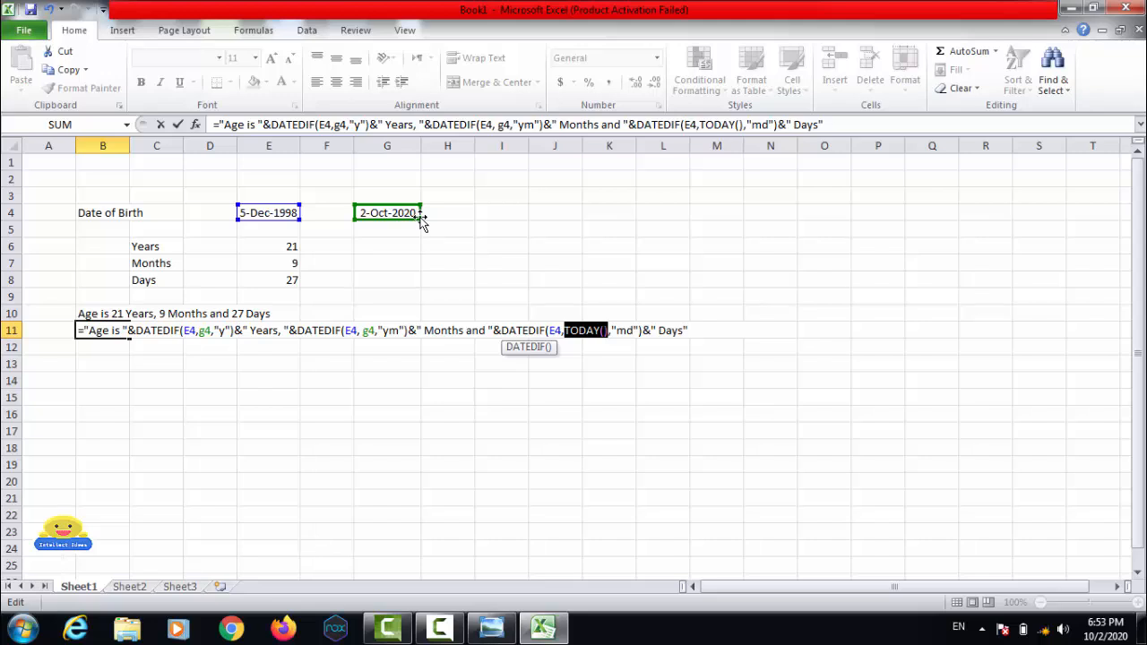
text(g4)
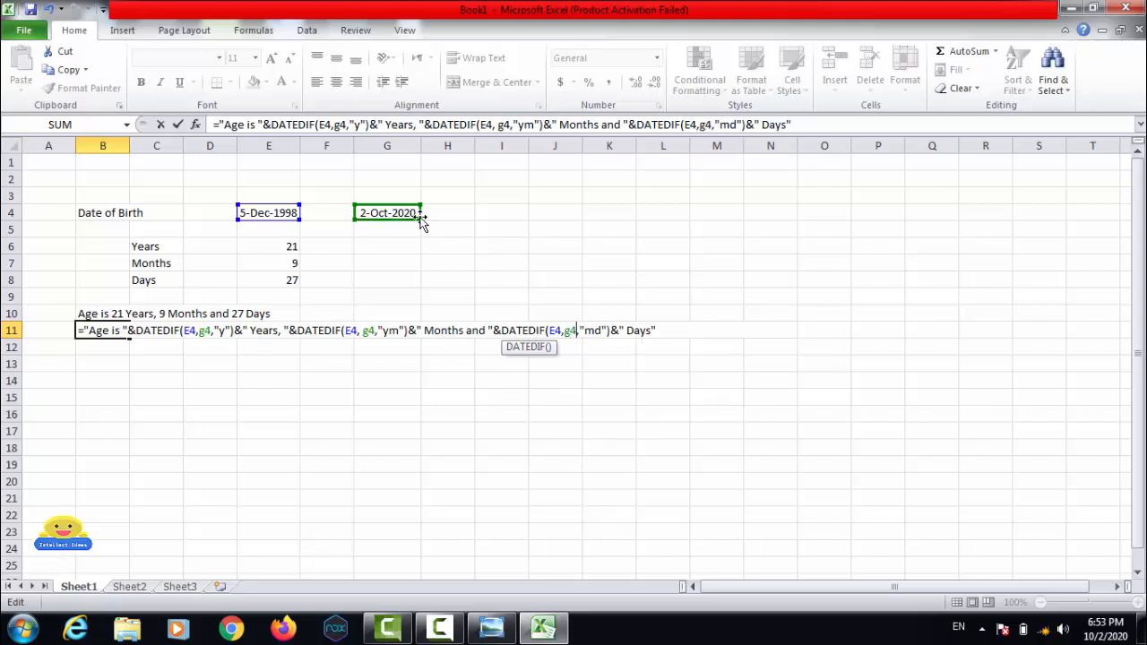
key(Return)
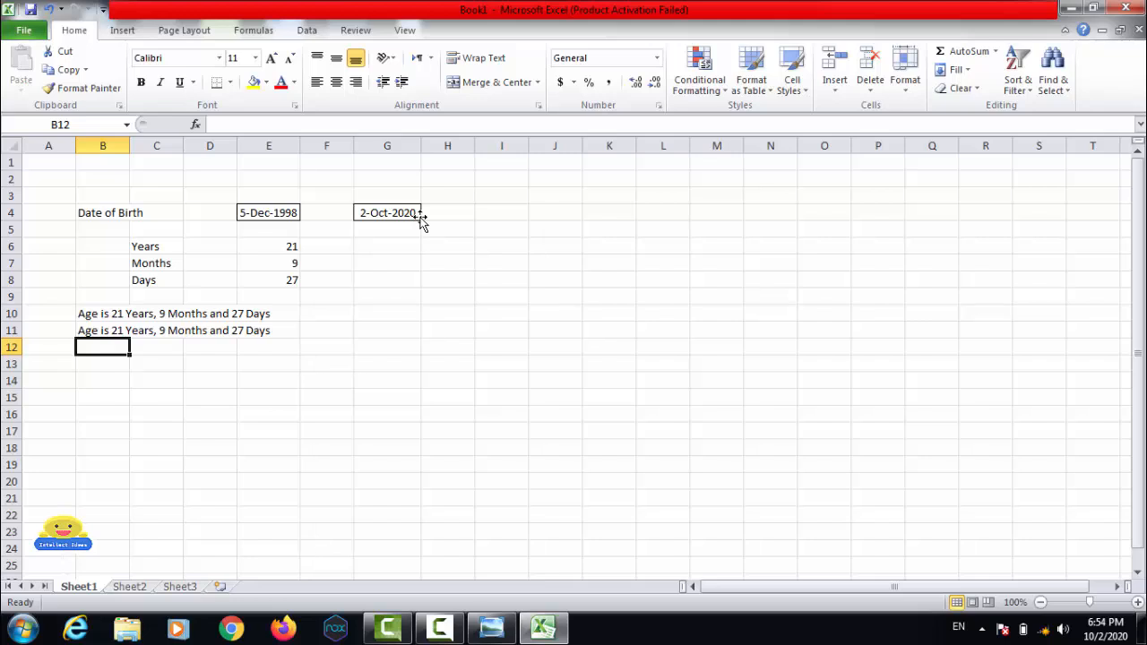
key(Up)
key(Down)
key(Up)
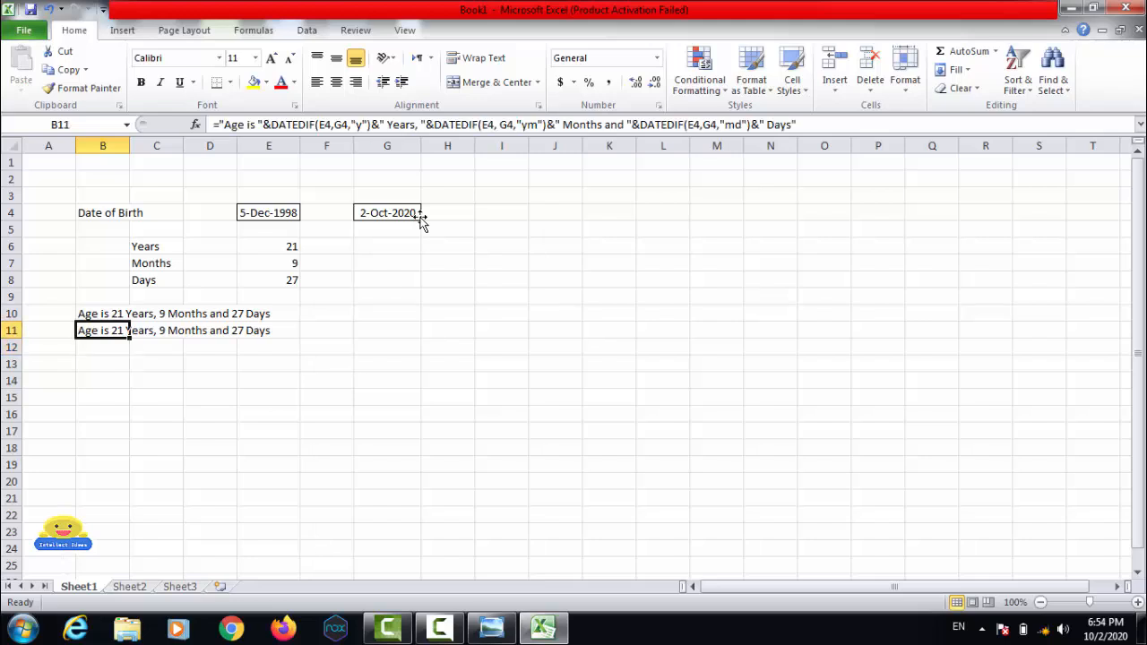
key(Right)
key(Down)
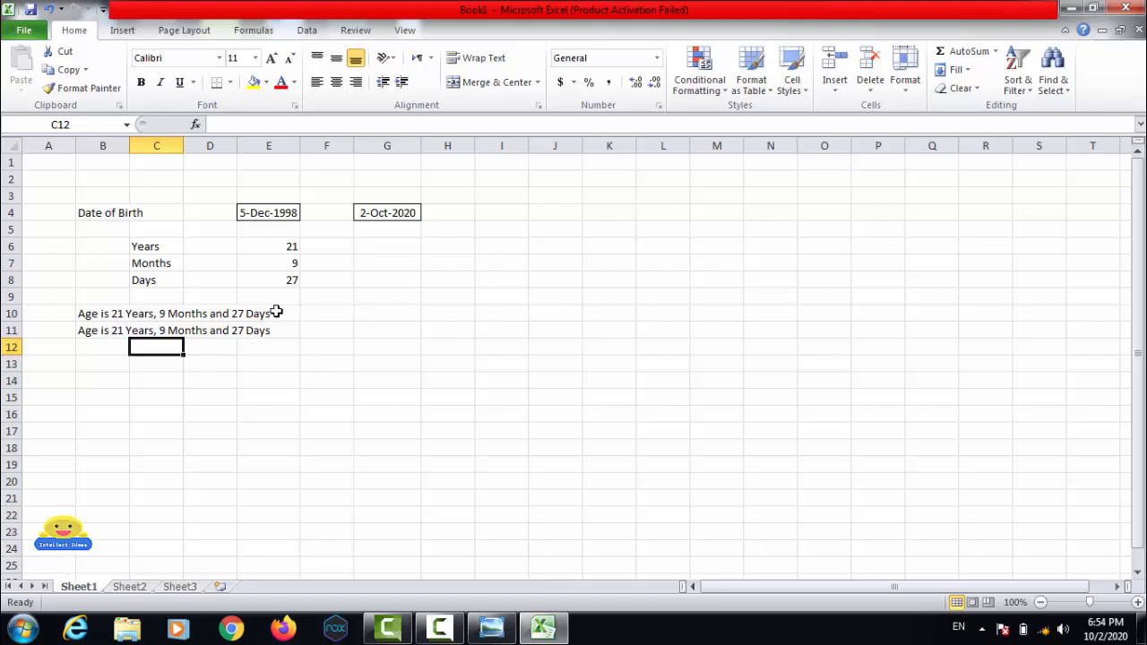
Change the comparison date in G4 to 12/2/2018.
click(381, 220)
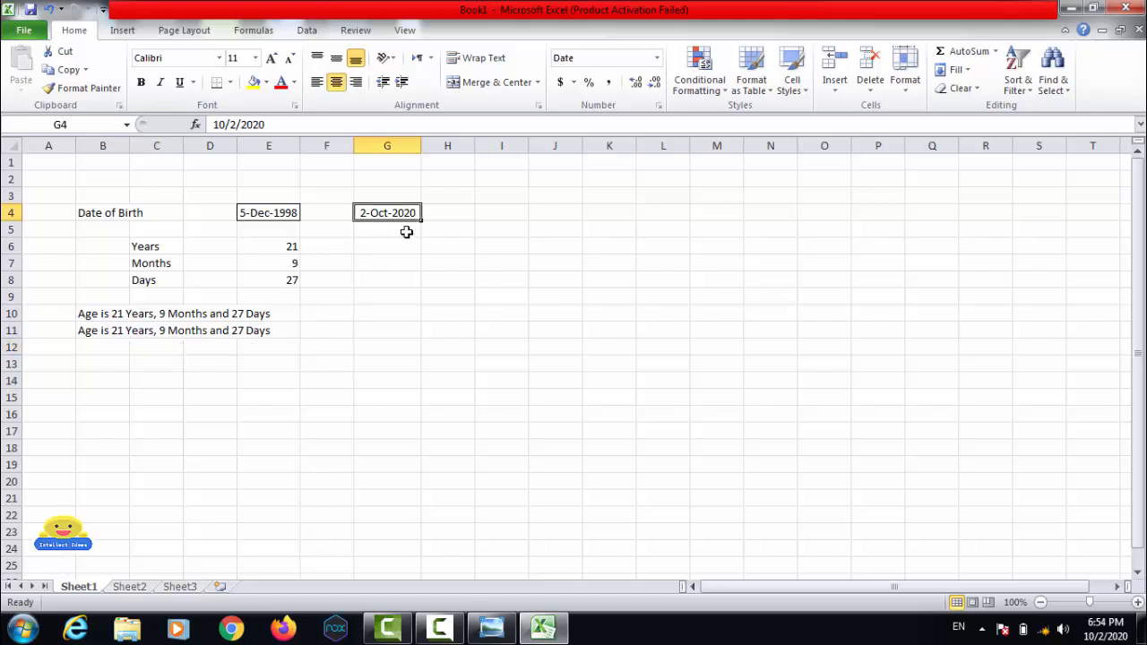
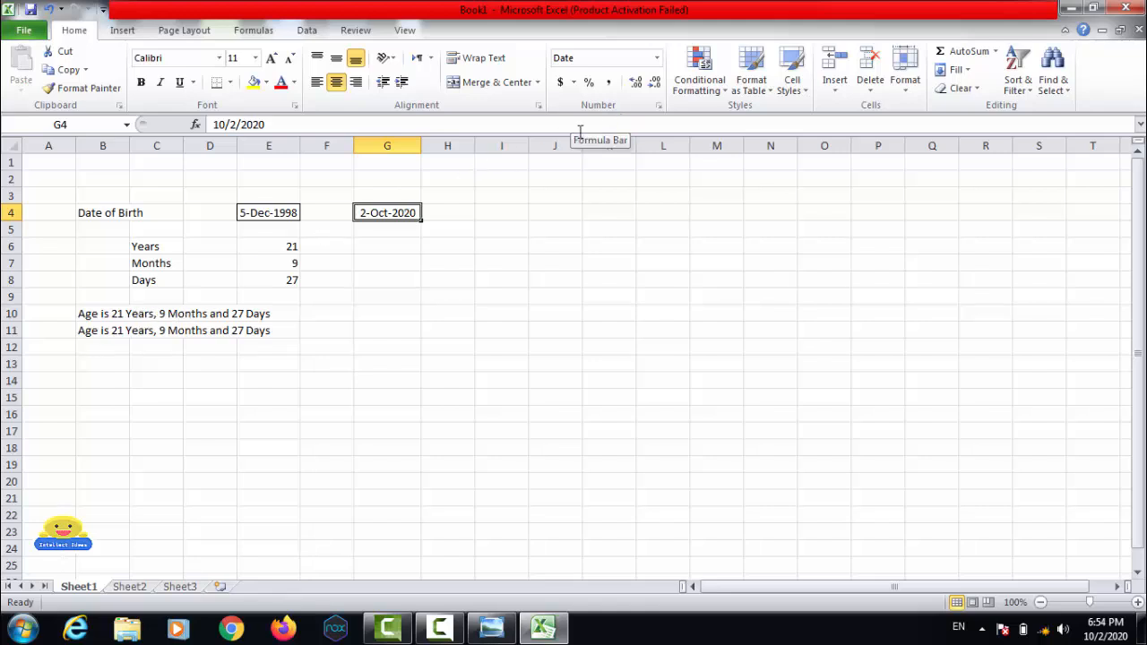
key(F2)
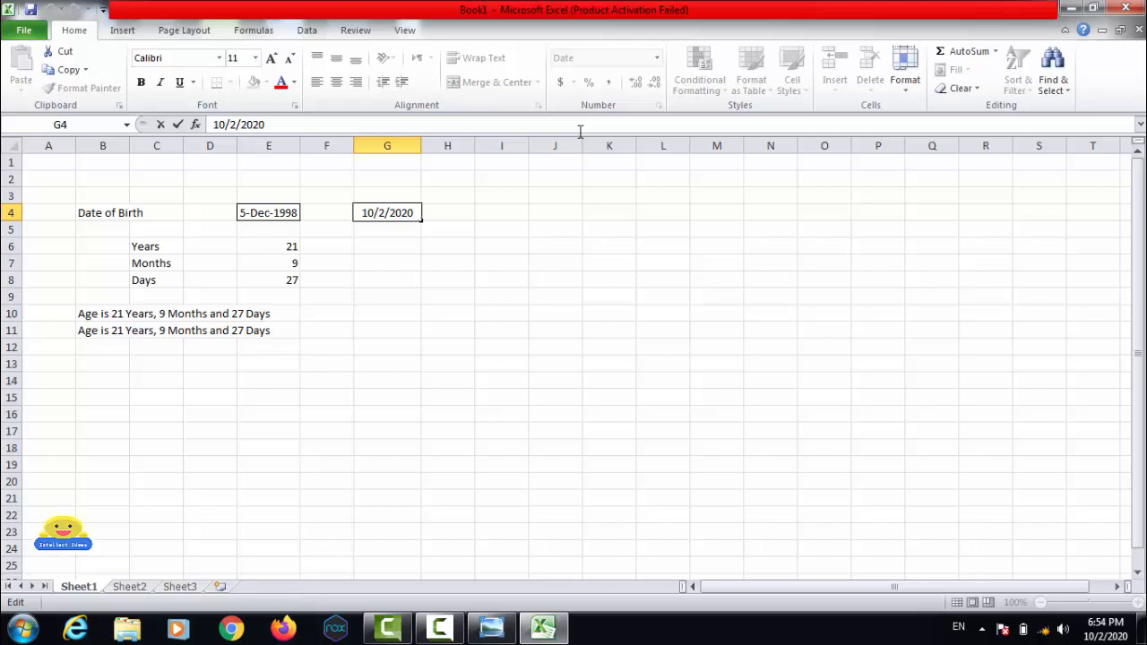
key(BackSpace)
key(BackSpace)
text(18)
key(Left)
key(Left)
key(Left)
key(BackSpace)
key(BackSpace)
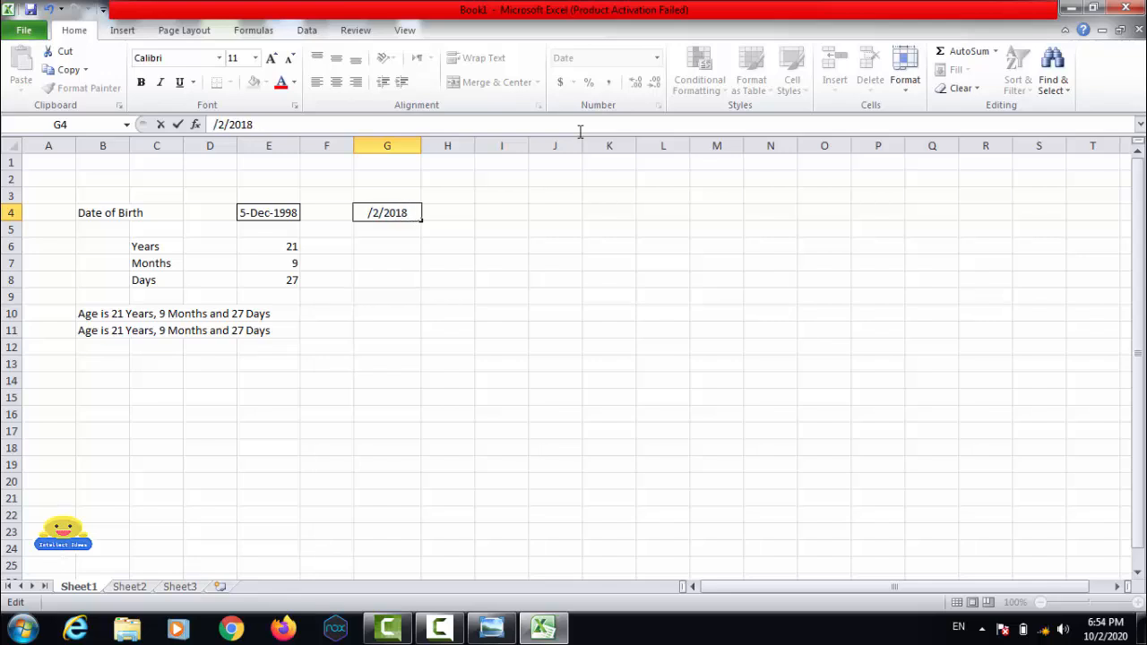
text(12)
key(Return)
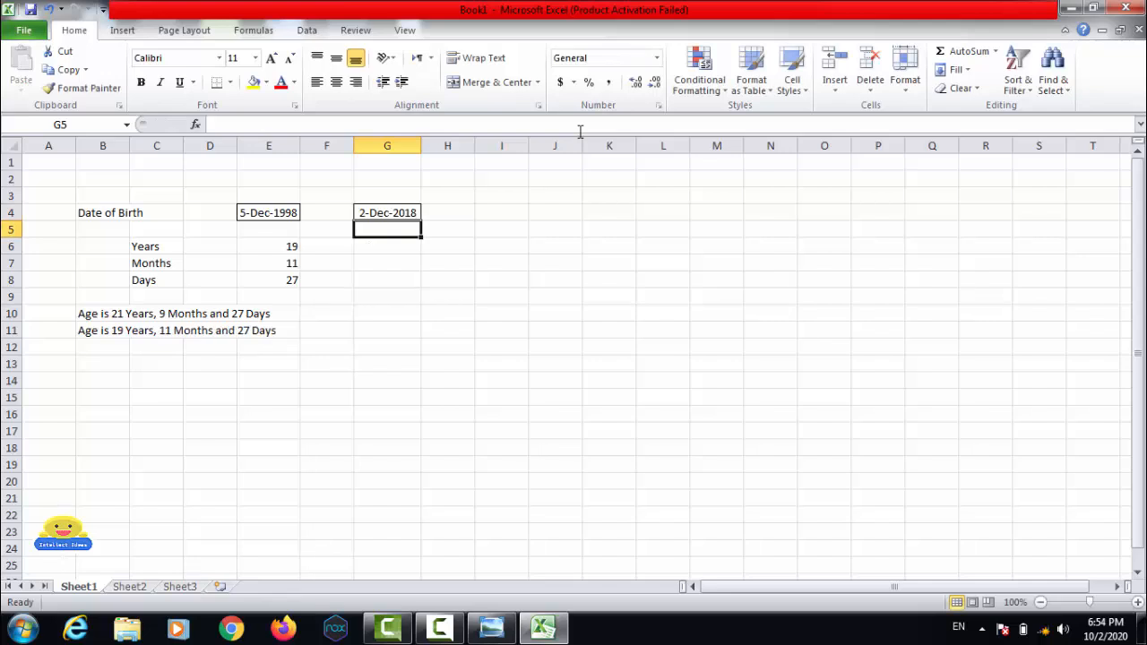
Examine the recalculated age text in B11 and its formula based on the G4 date.
key(Down)
key(Down)
key(Down)
key(Down)
key(Down)
key(Down)
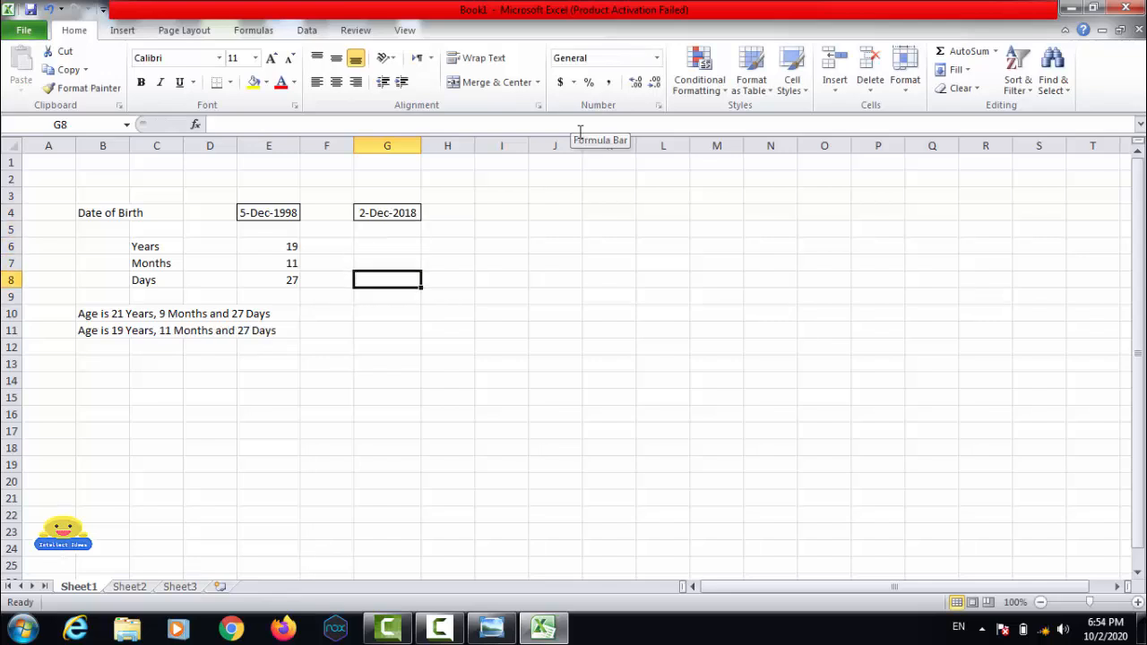
key(Left)
key(Left)
key(Left)
key(Left)
key(Left)
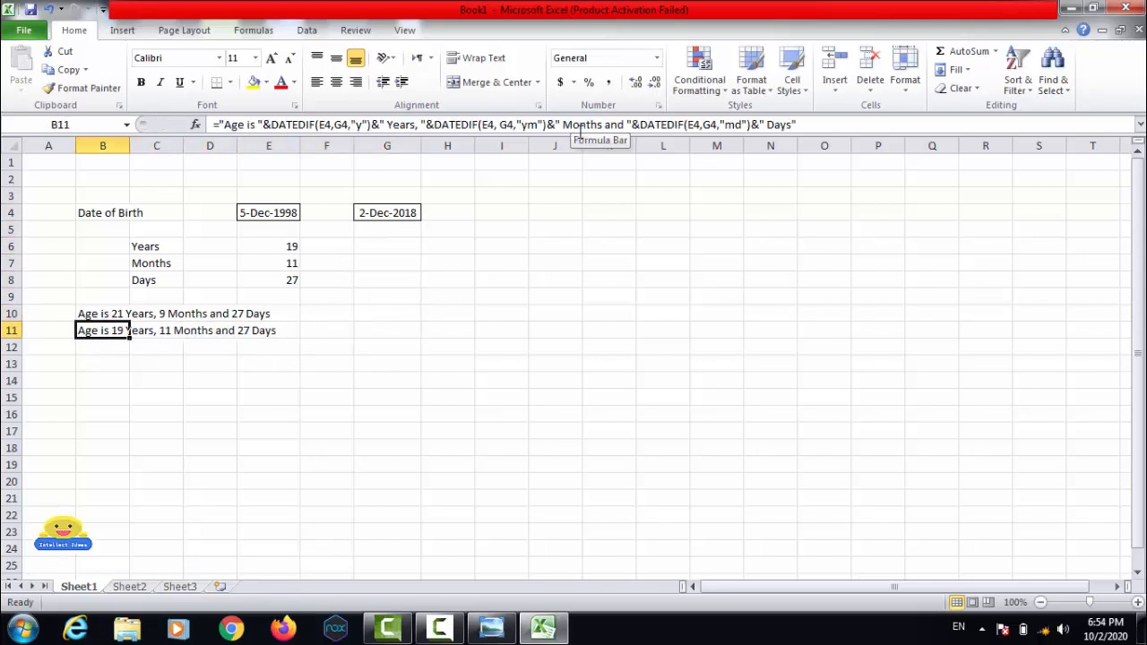
key(Down)
key(Up)
Review the years, months and days DATEDIF formulas in E6:E8, and compare them with the age text below.
key(Right)
key(Right)
key(Right)
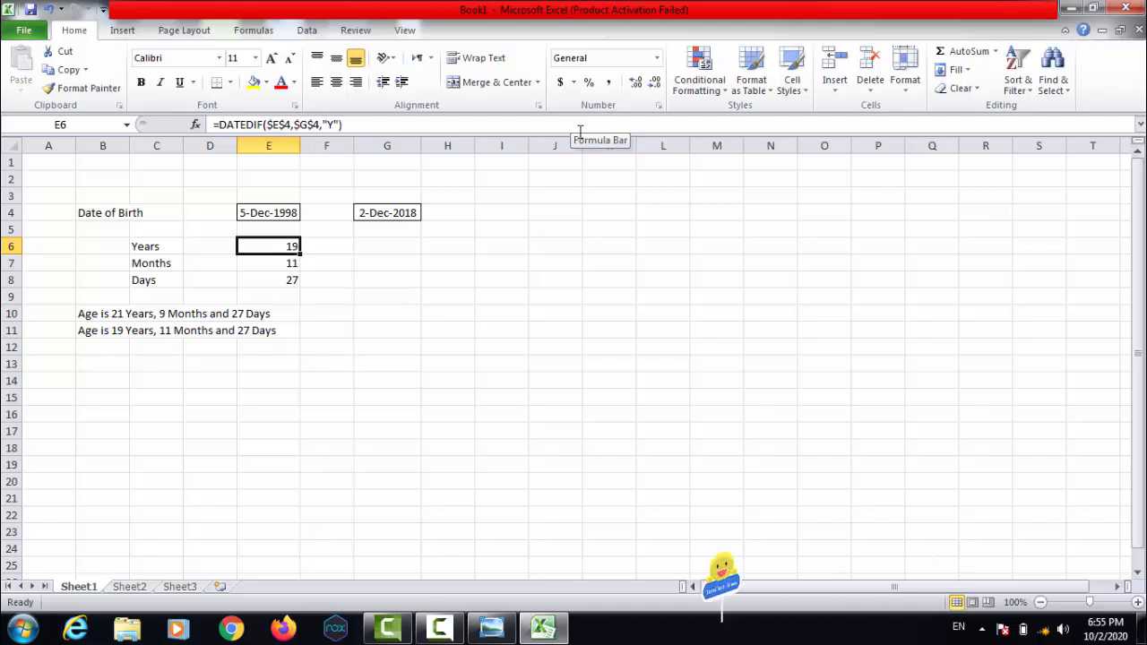
key(Down)
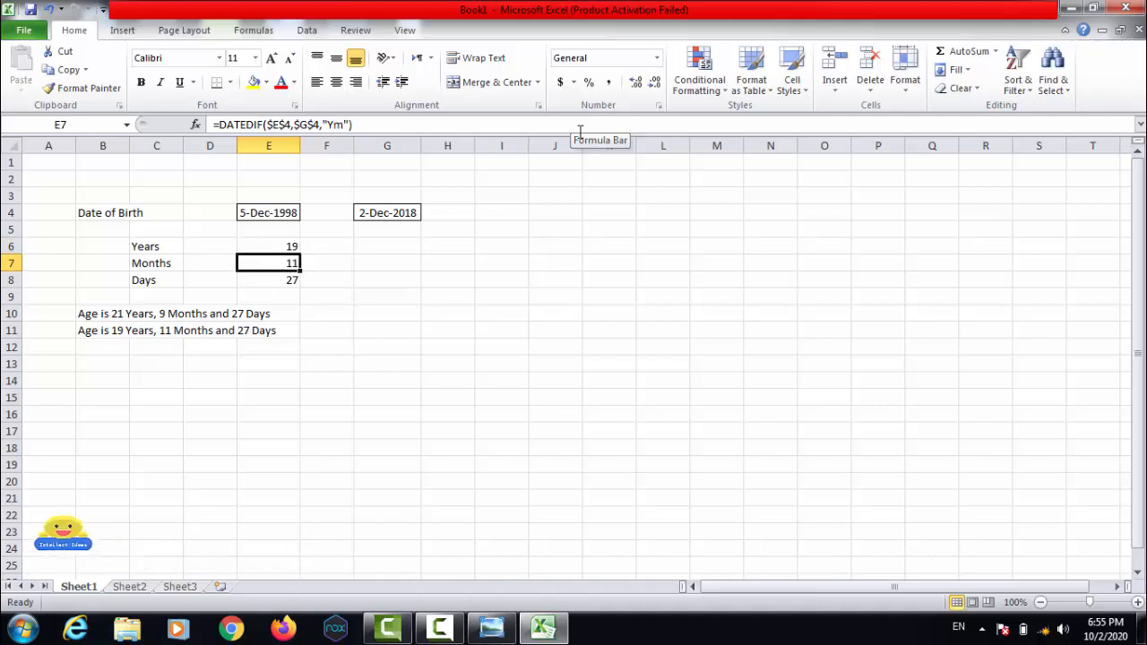
key(Down)
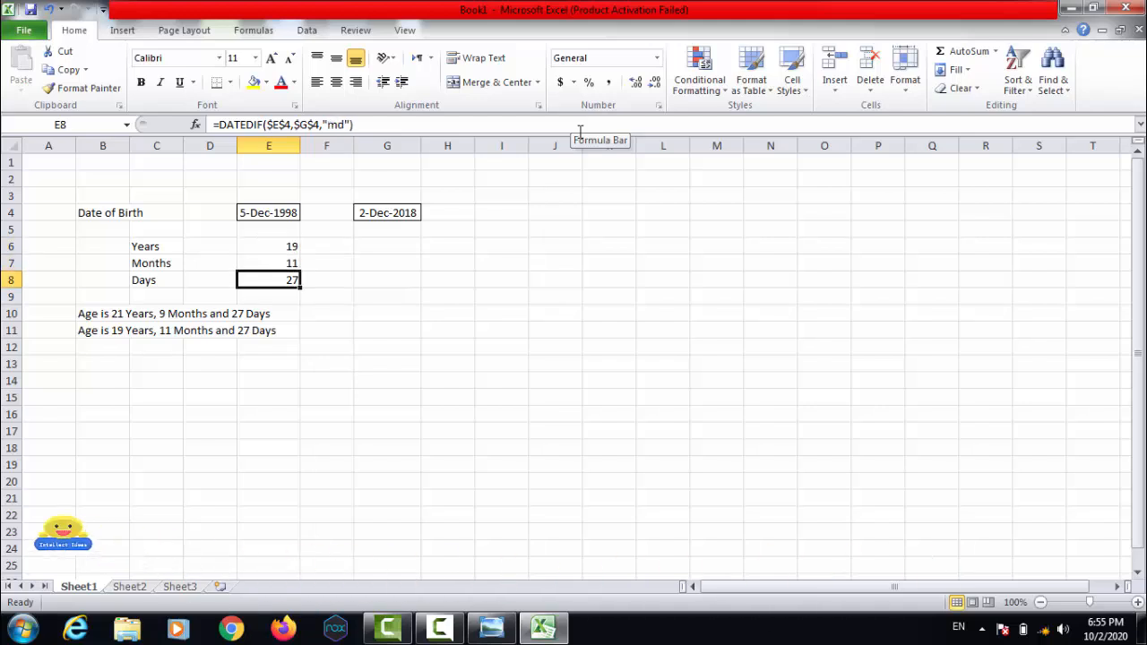
key(Down)
key(Down)
key(Down)
key(Down)
key(Left)
key(Left)
key(Left)
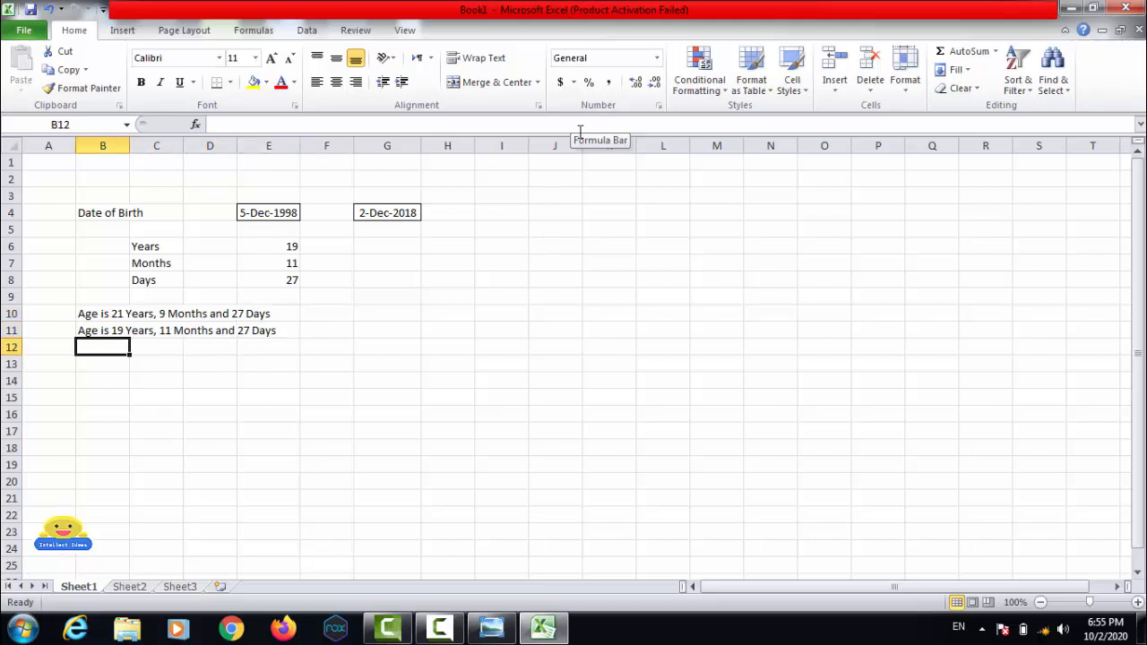
key(Up)
key(Up)
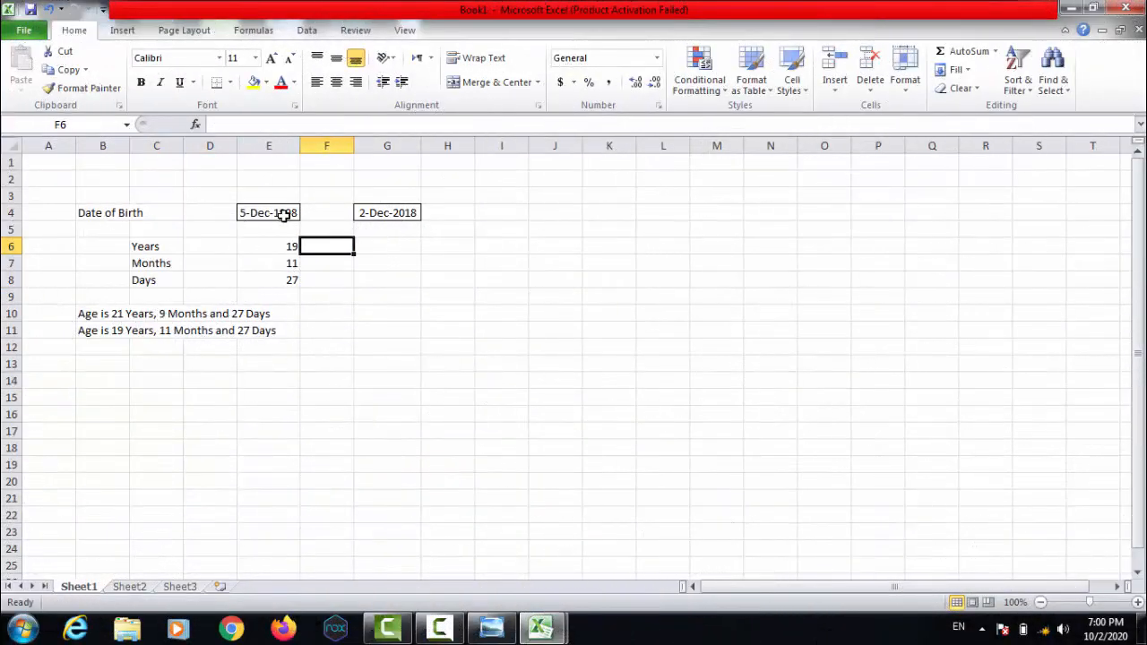
Write the years formula =datedif(E4,today(),"y") in cell G6.
key(Left)
key(Right)
key(Right)
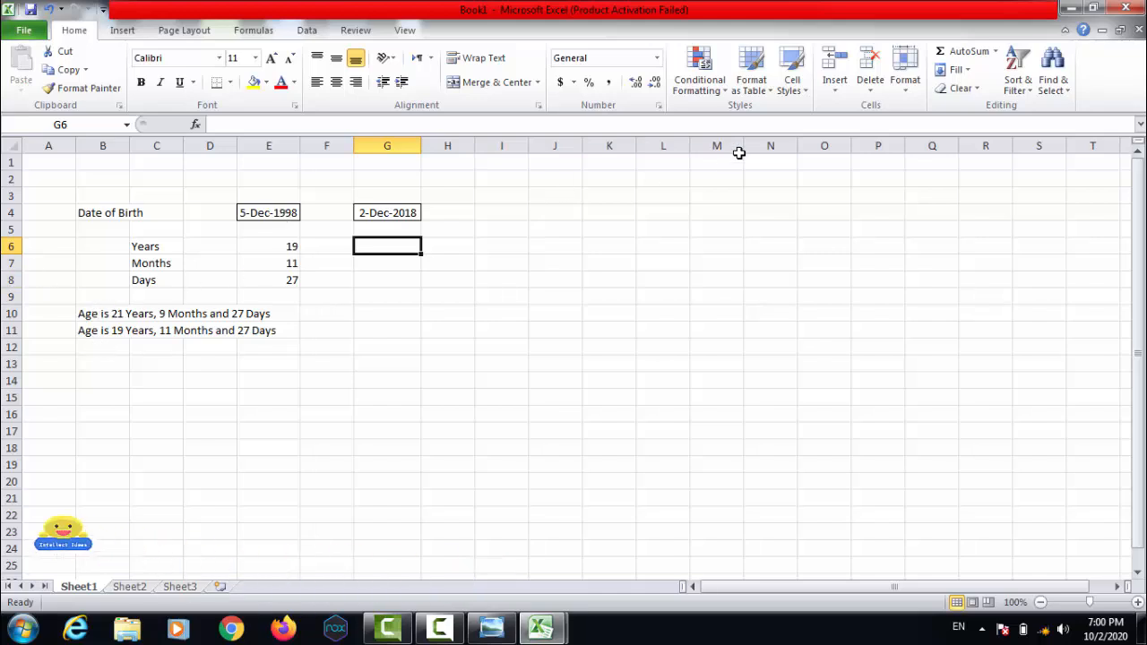
text(=d)
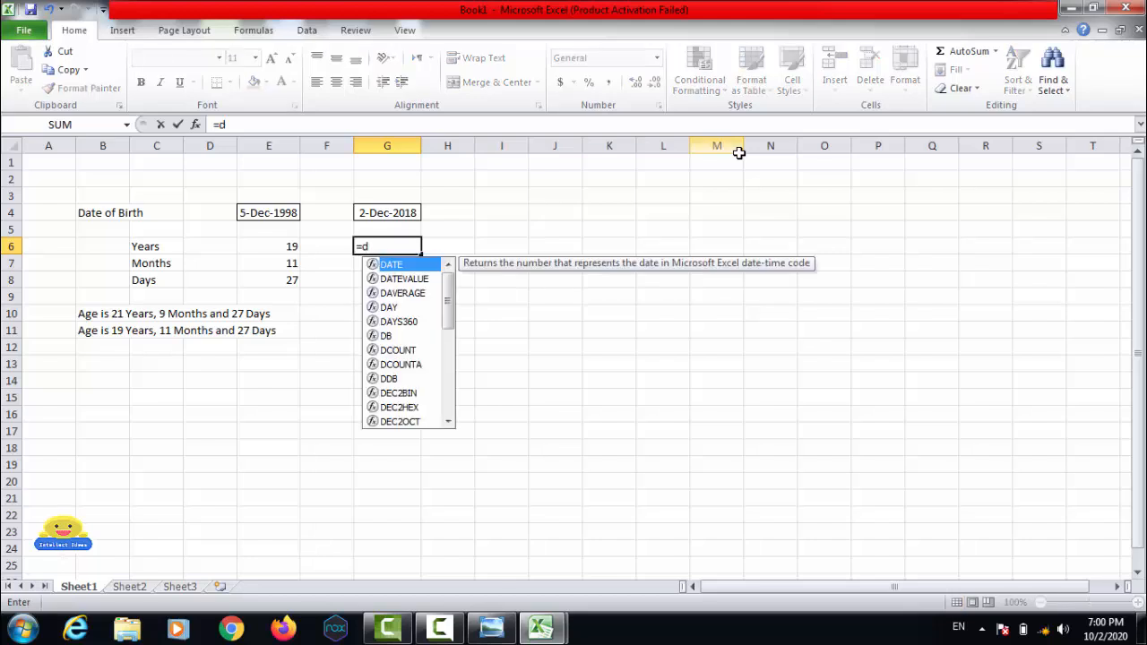
text(ated)
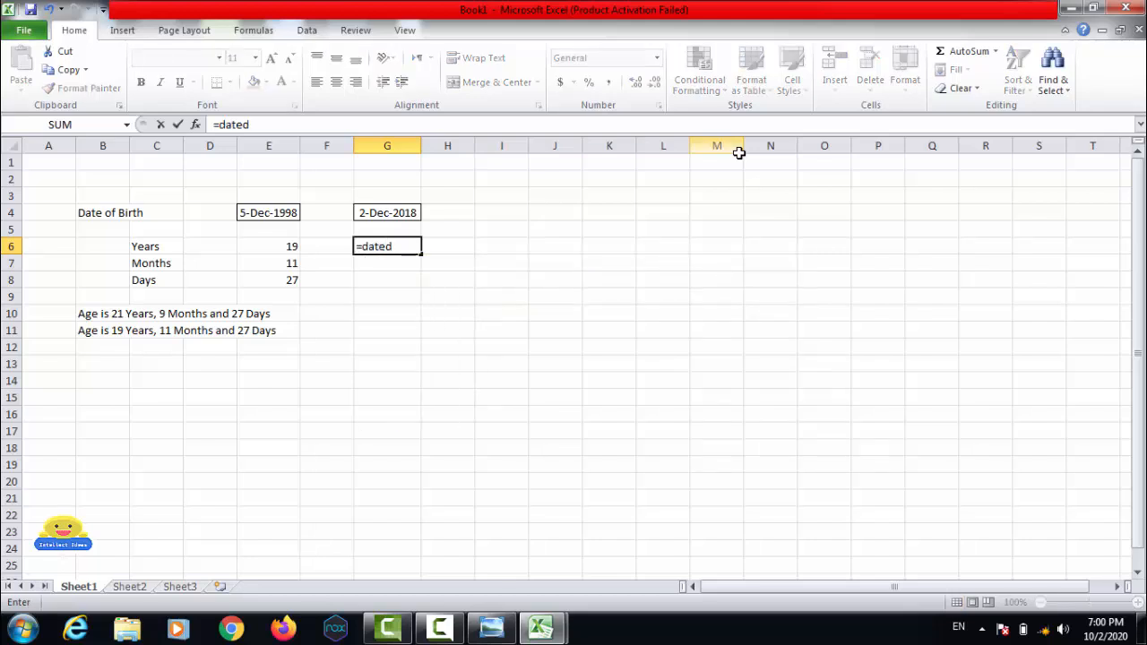
text(if()
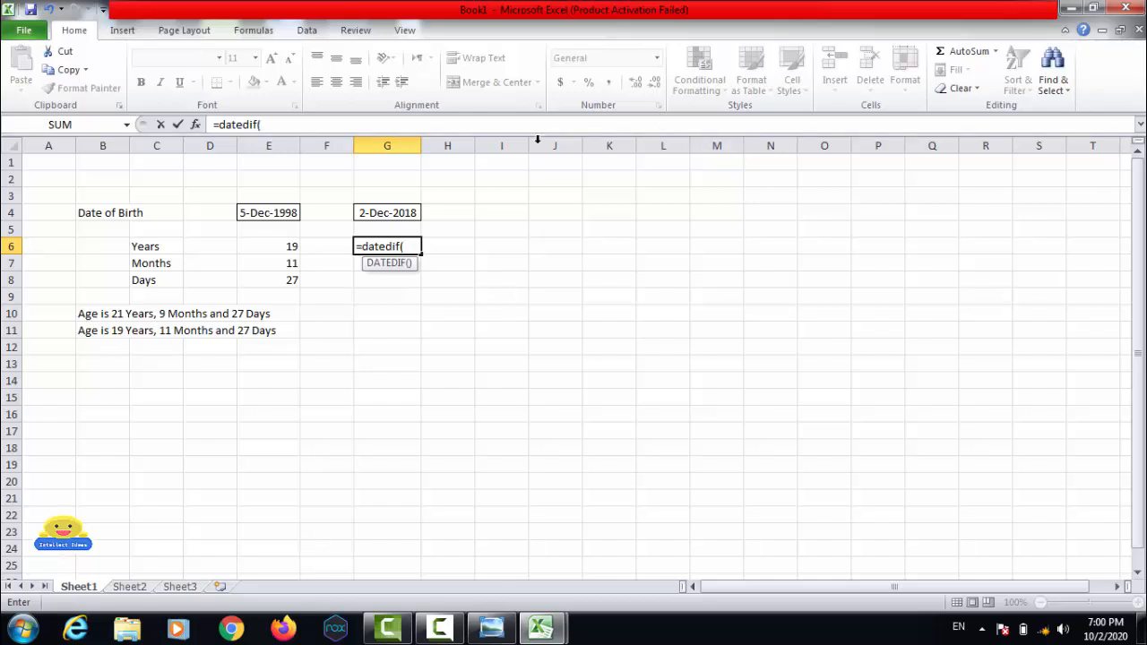
click(272, 211)
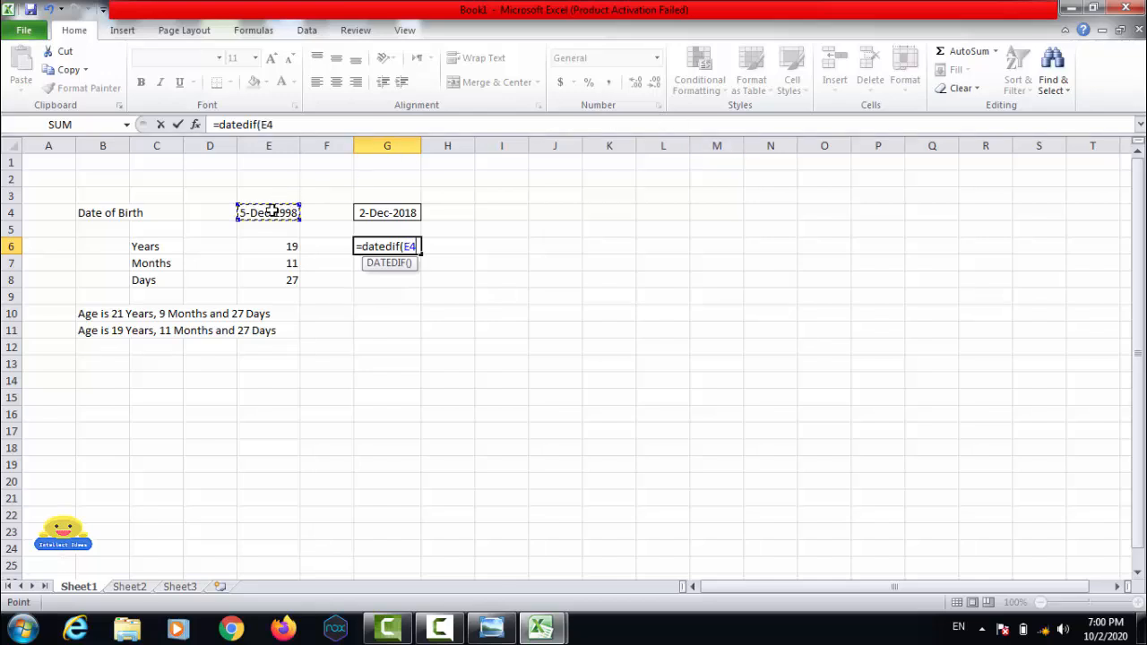
text(,today)
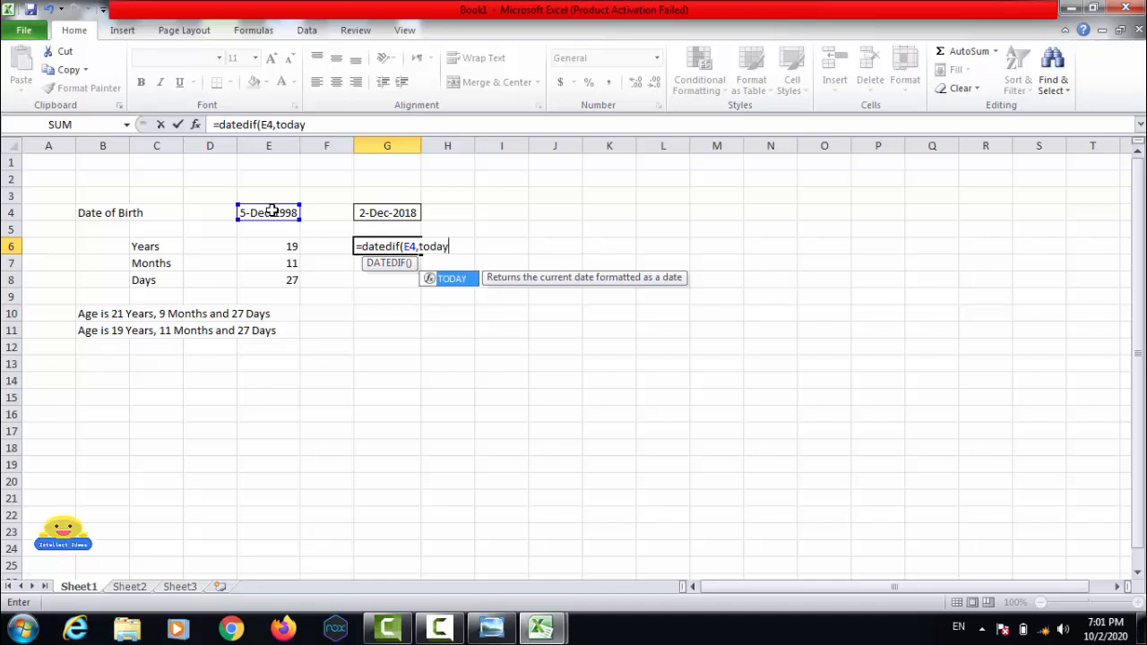
text((),)
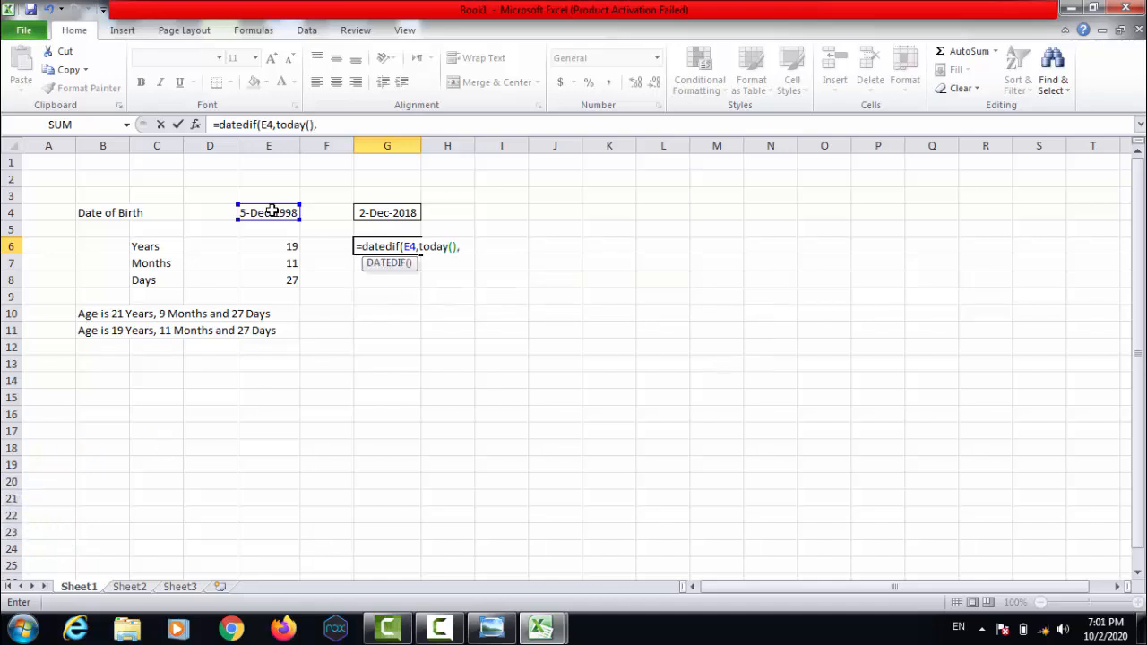
text("y)
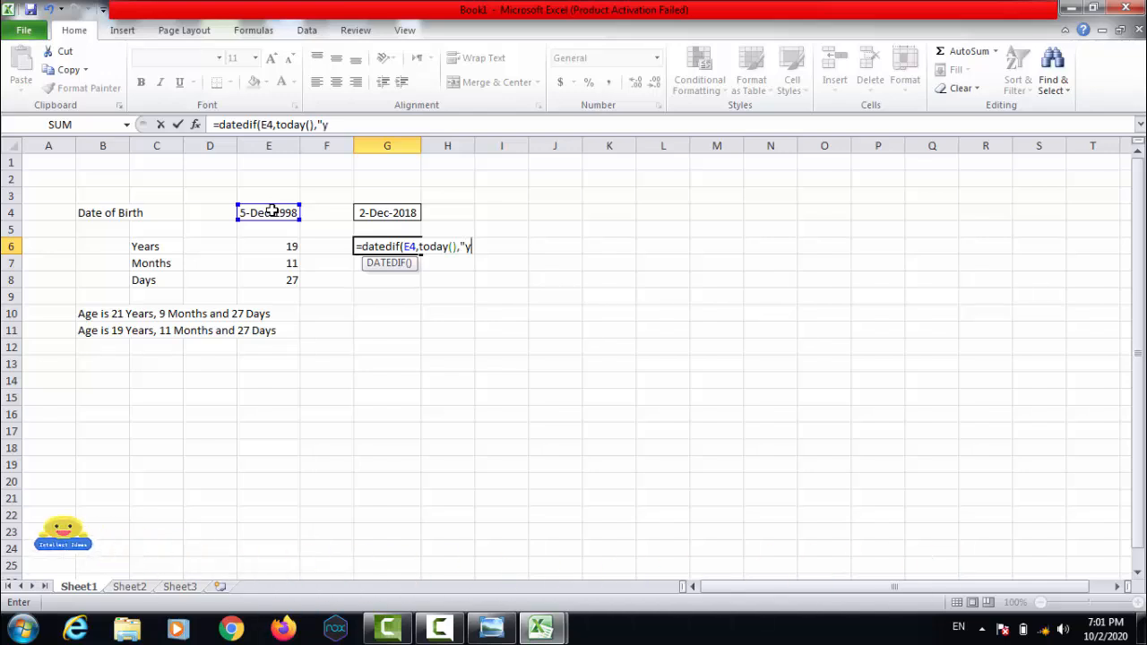
text("))
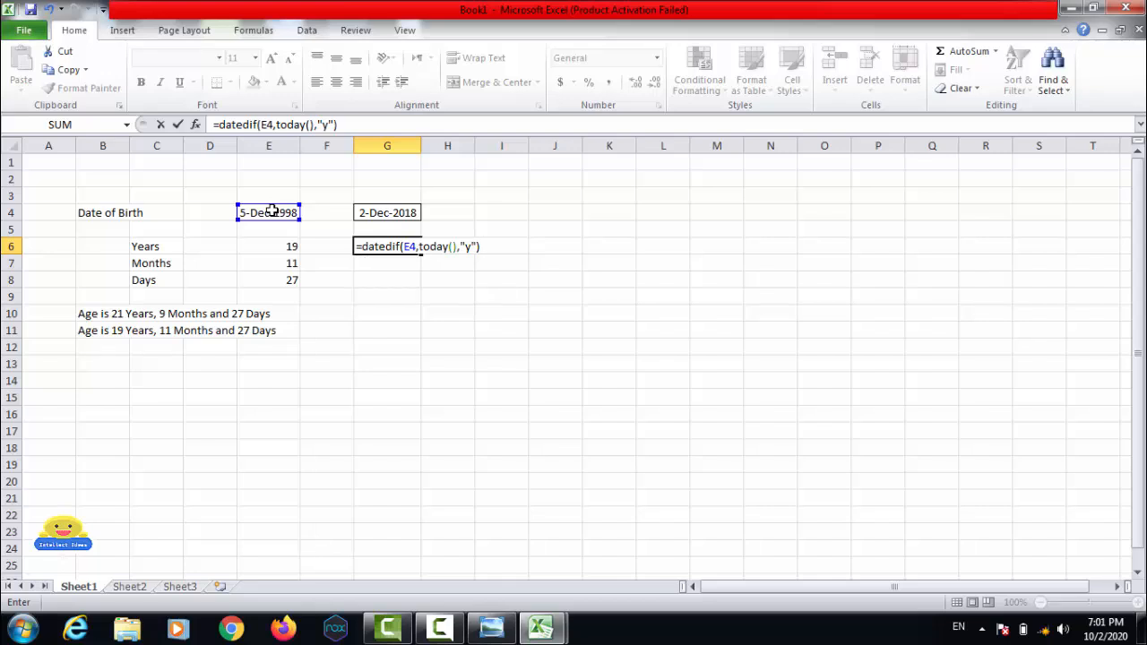
Append &" Years" to the G6 formula so the result carries a unit label, and commit it.
text(&" Yeras)
key(BackSpace)
key(BackSpace)
key(BackSpace)
text(ars")
key(Return)
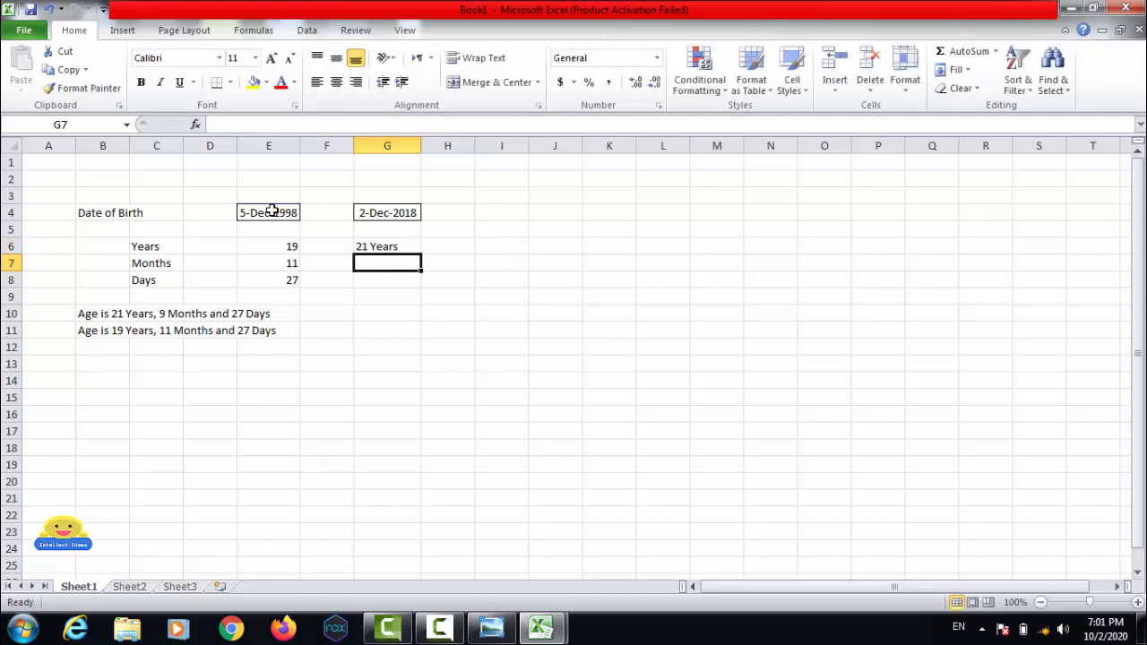
key(Up)
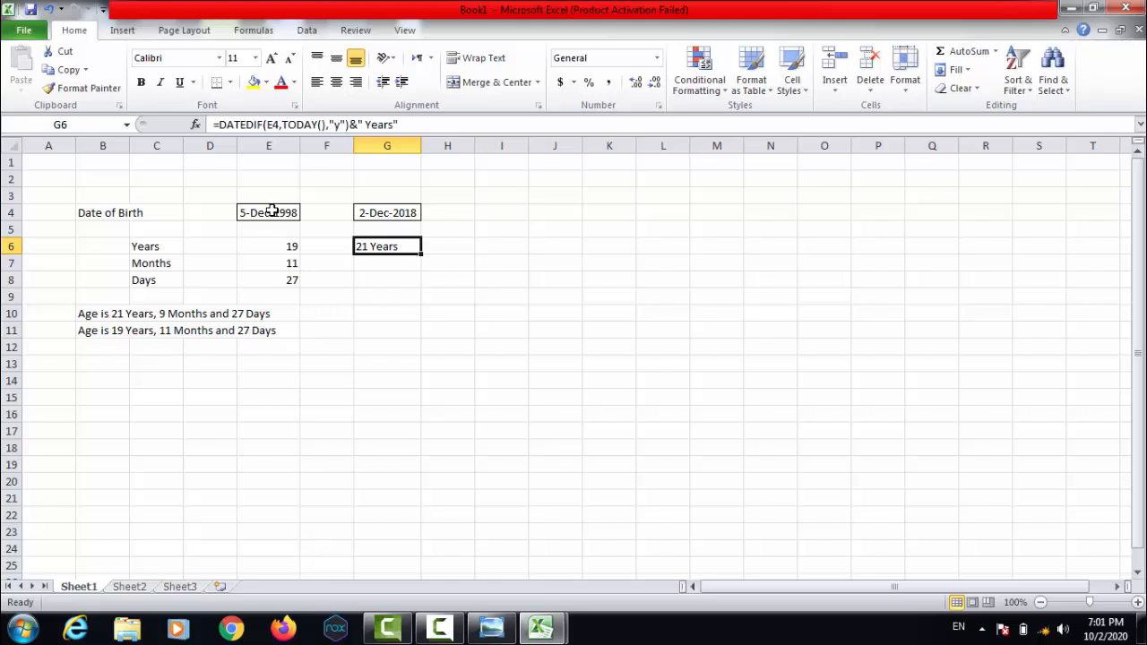
Replace the $G$4 end date with todays() in the years DATEDIF formula in E6.
key(Left)
key(Left)
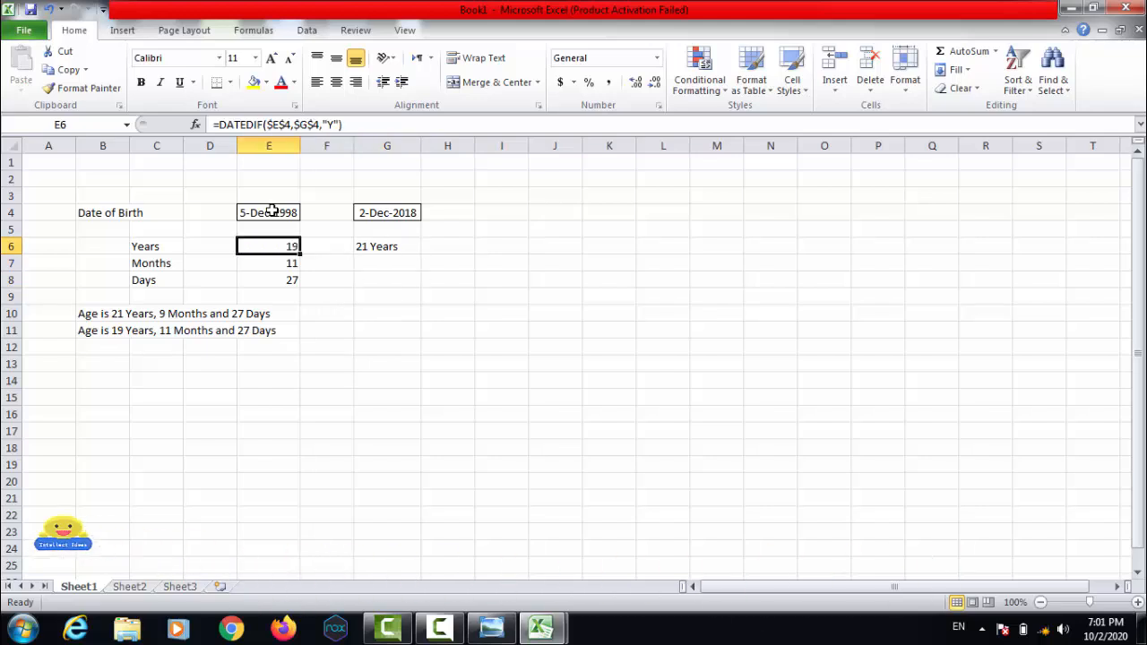
key(Right)
key(Right)
key(Left)
key(Left)
key(F2)
key(Left)
key(Left)
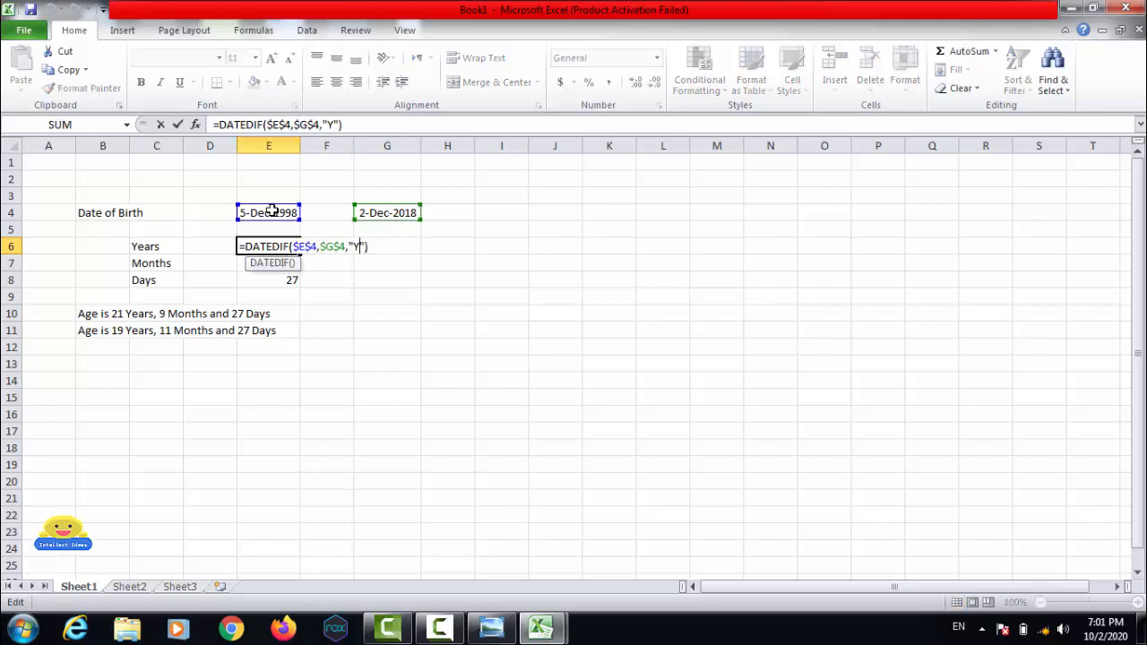
key(shift+Left)
key(shift+Left)
key(shift+Left)
key(shift+Left)
text(today)
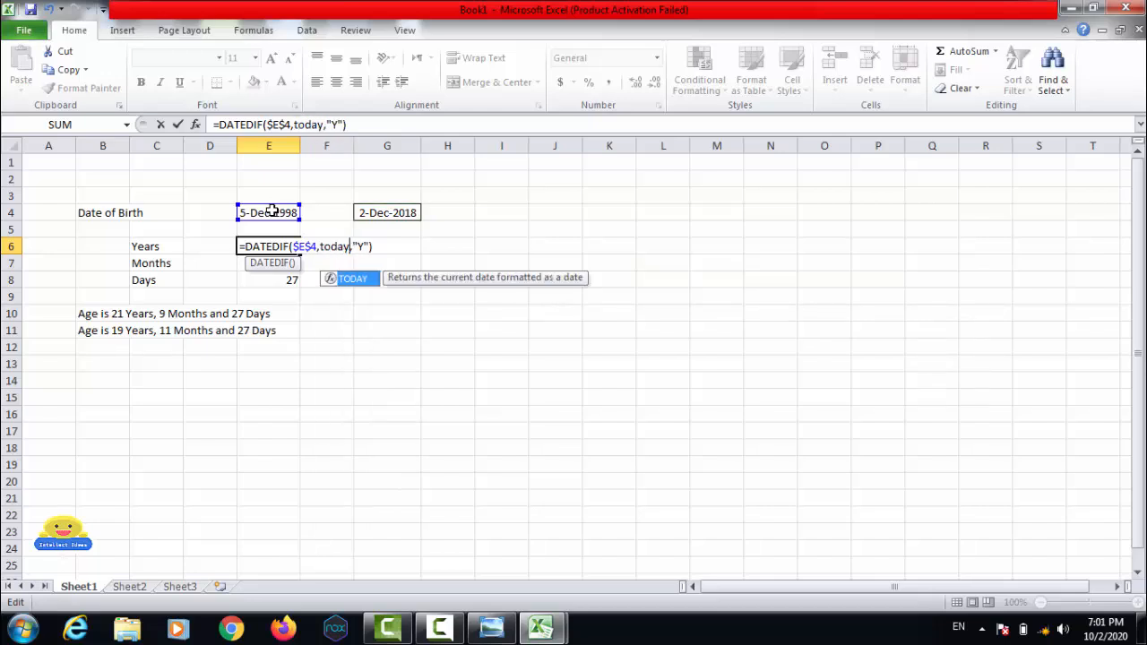
text(s()
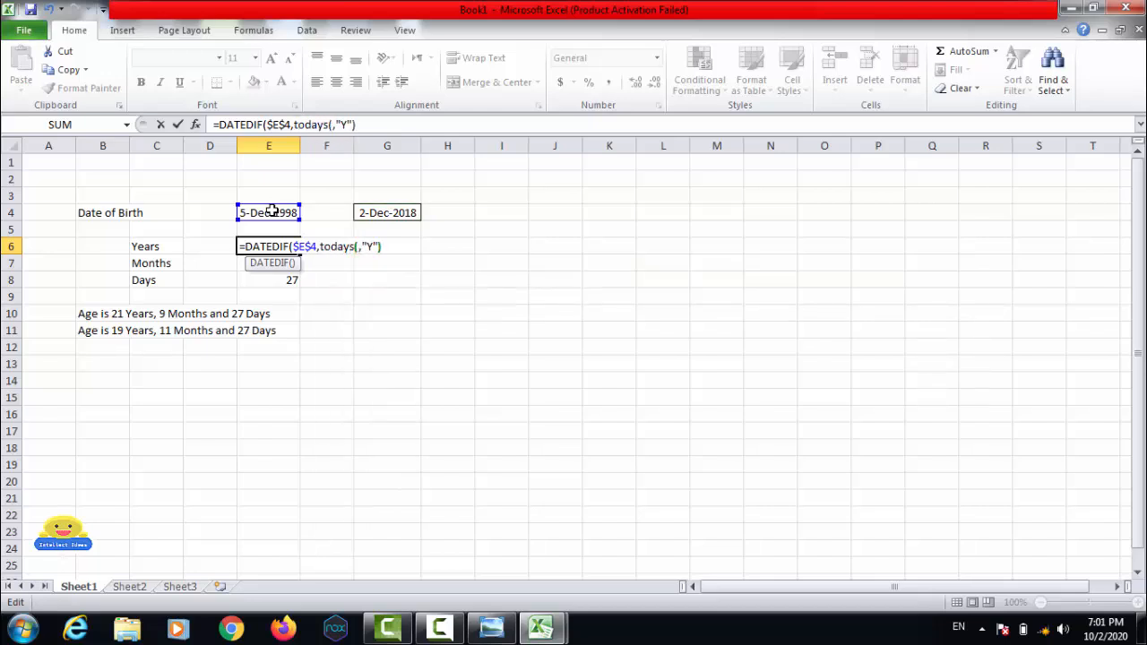
text())
key(Return)
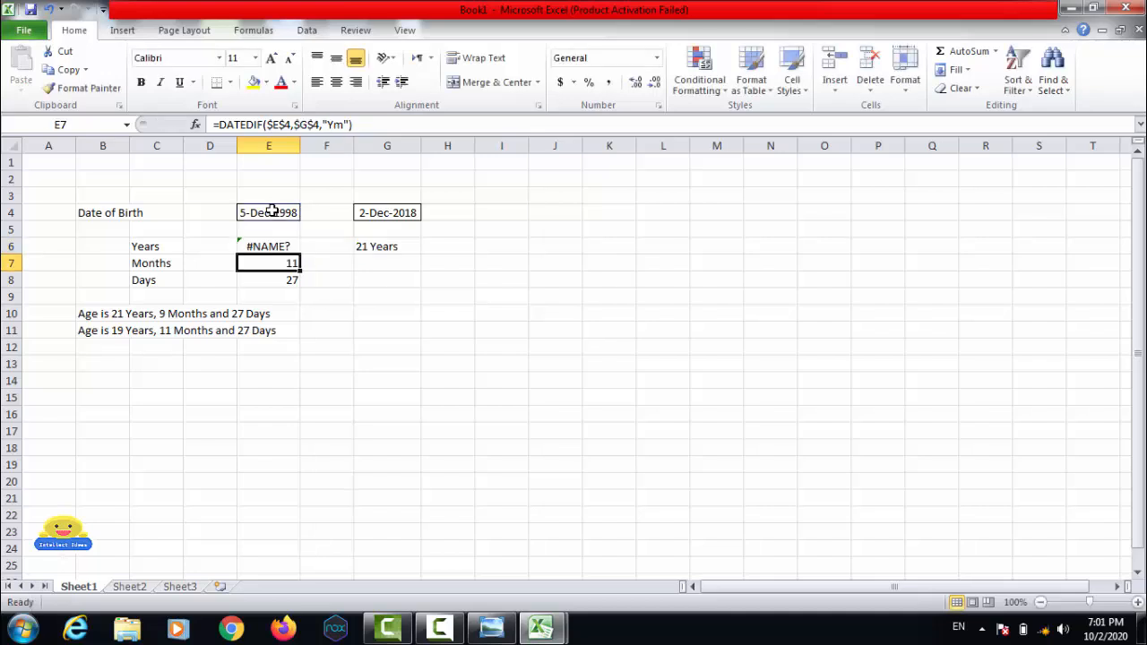
Correct the misspelled todays() to today() in the years DATEDIF formula in E6.
key(Up)
key(F2)
key(Left)
key(Left)
key(Left)
key(Left)
key(Left)
key(Left)
key(Left)
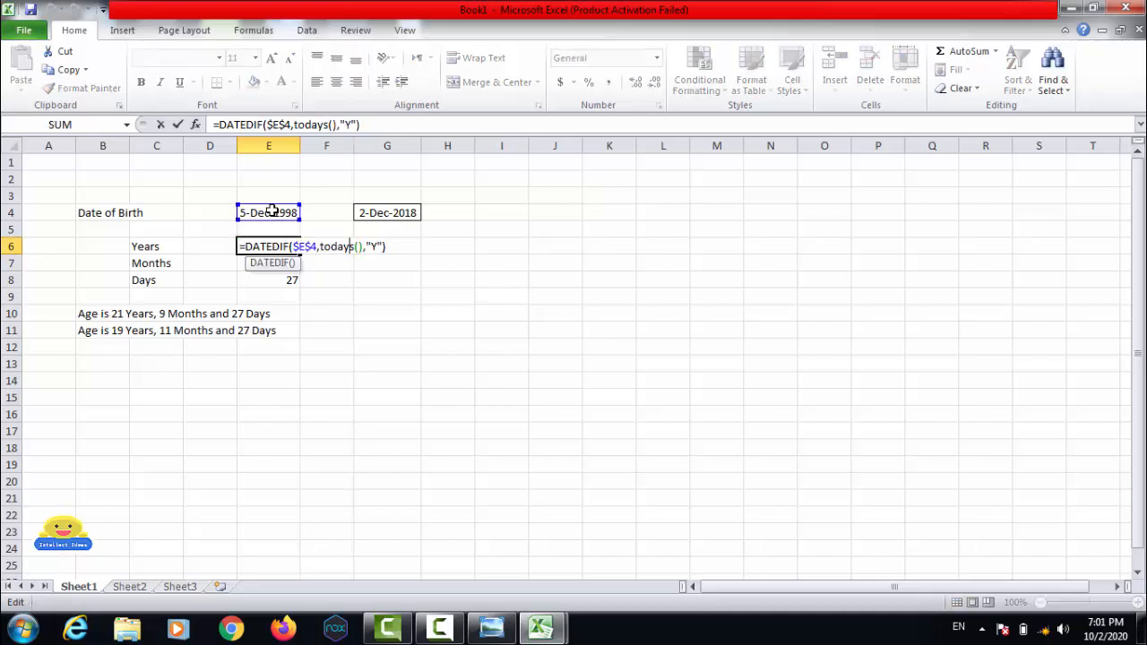
key(Left)
key(Left)
key(Left)
key(Left)
key(Left)
key(Right)
key(Right)
key(Right)
key(Right)
key(BackSpace)
key(Return)
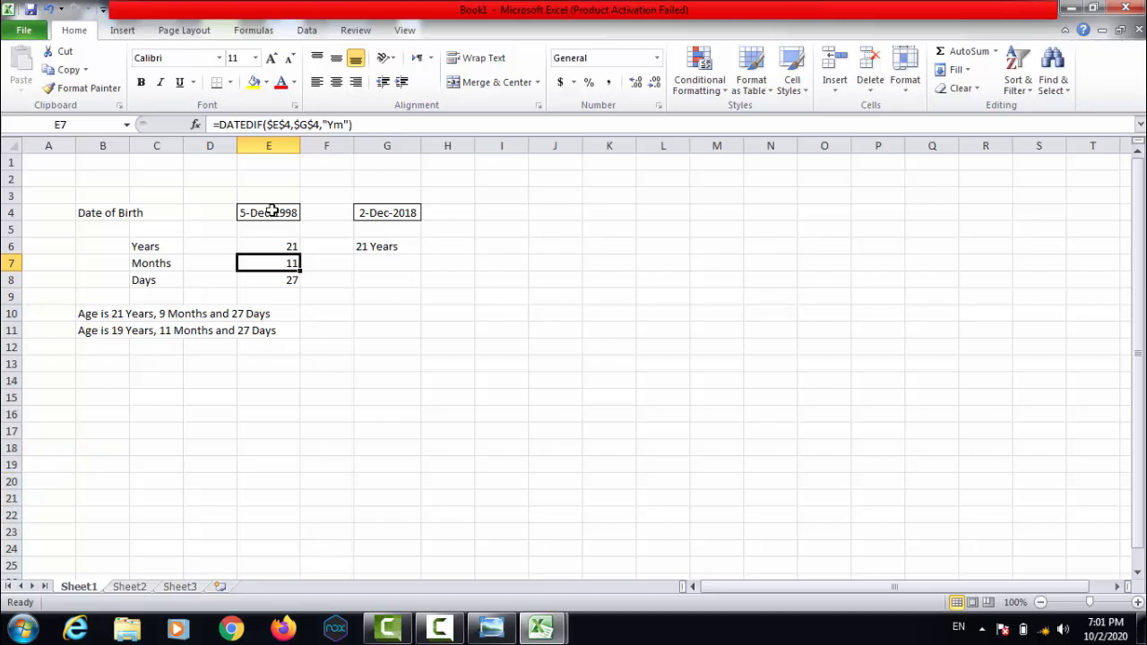
Fill the E6 formula down into E7 and change its DATEDIF unit to "Ym" for the months.
key(ctrl+d)
key(Return)
key(Up)
key(F2)
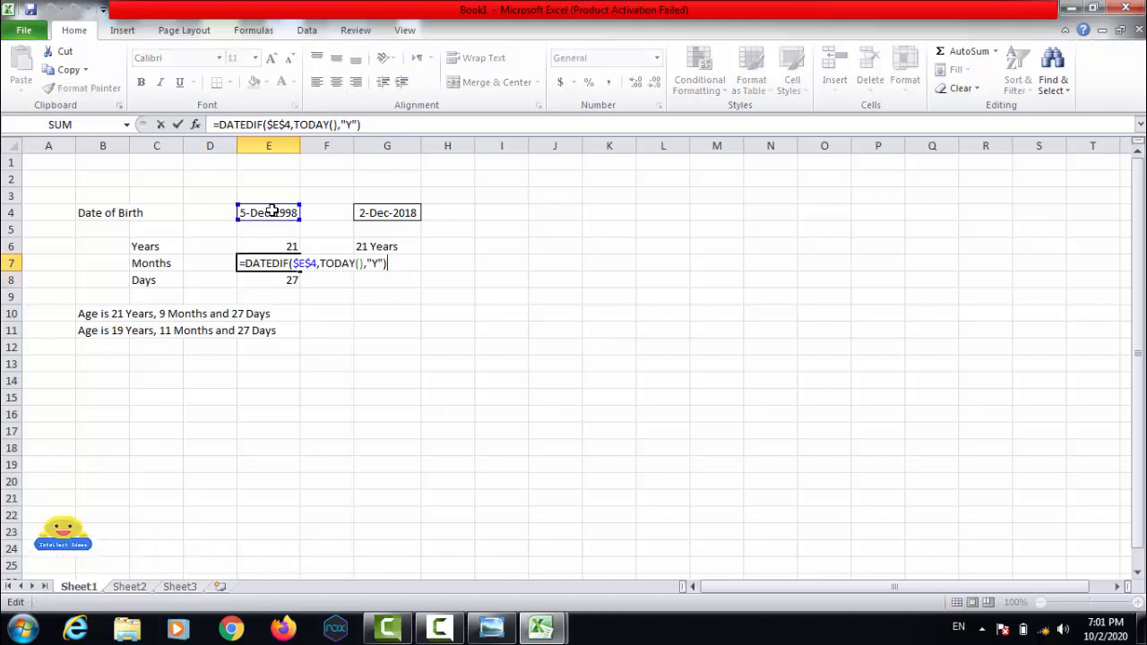
key(Left)
key(Left)
key(Left)
key(Left)
key(Left)
key(Left)
key(Left)
key(Left)
key(Left)
key(Left)
key(Left)
key(Left)
key(Left)
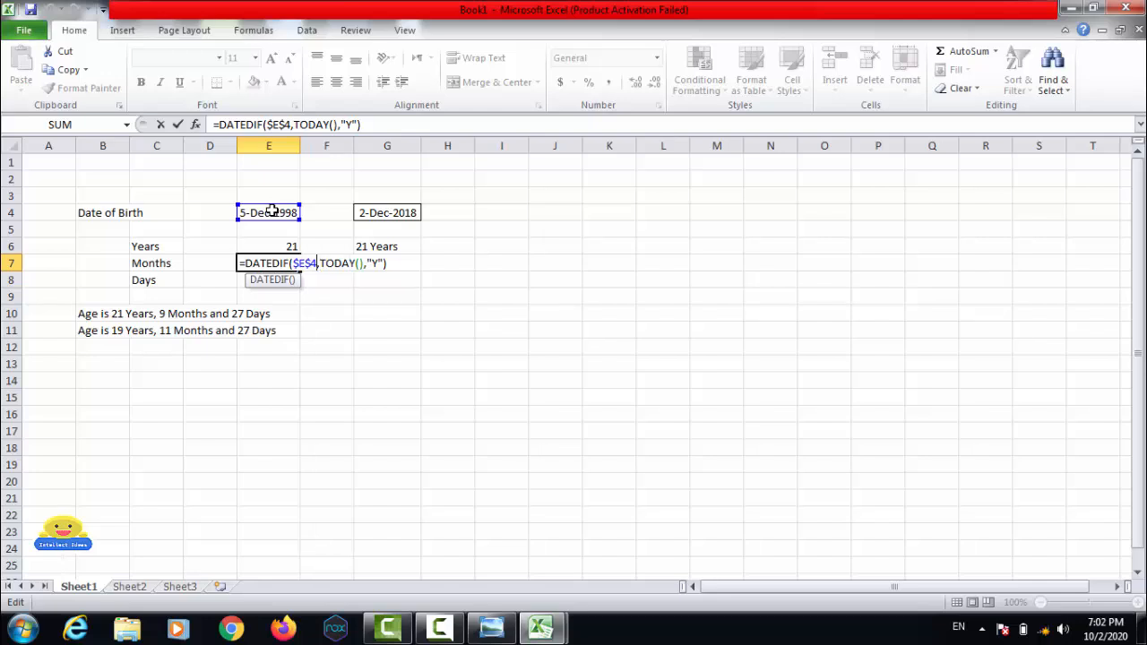
text(md"))
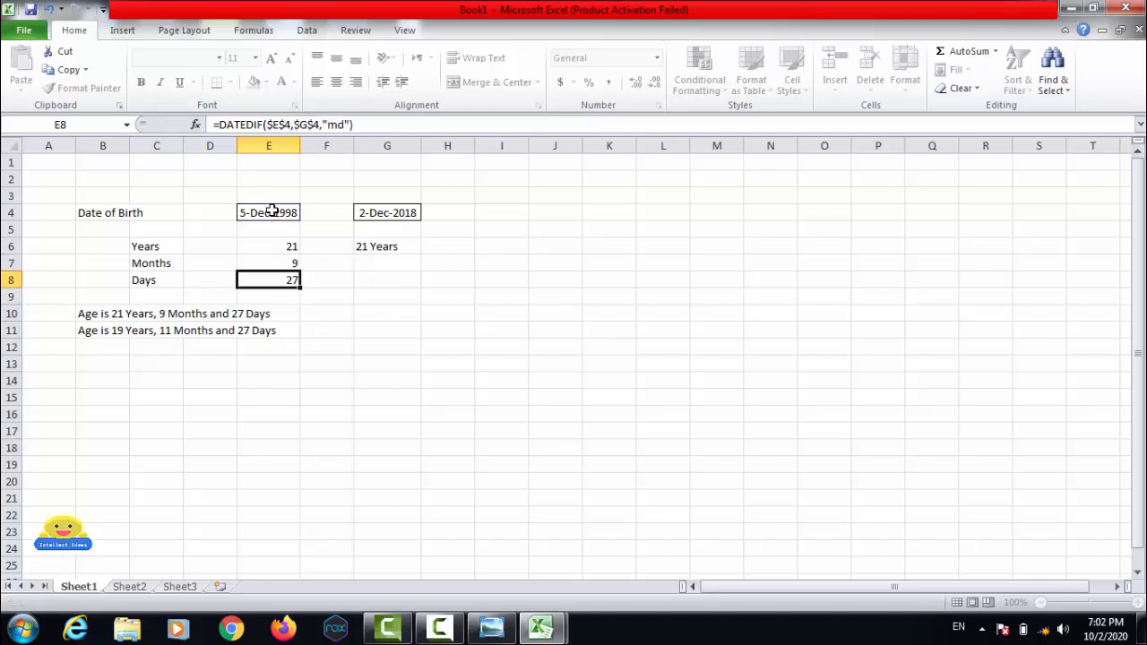
key(Return)
Fill the E7 formula down into E8 and change its DATEDIF unit to "md" for the days.
key(ctrl+d)
key(F2)
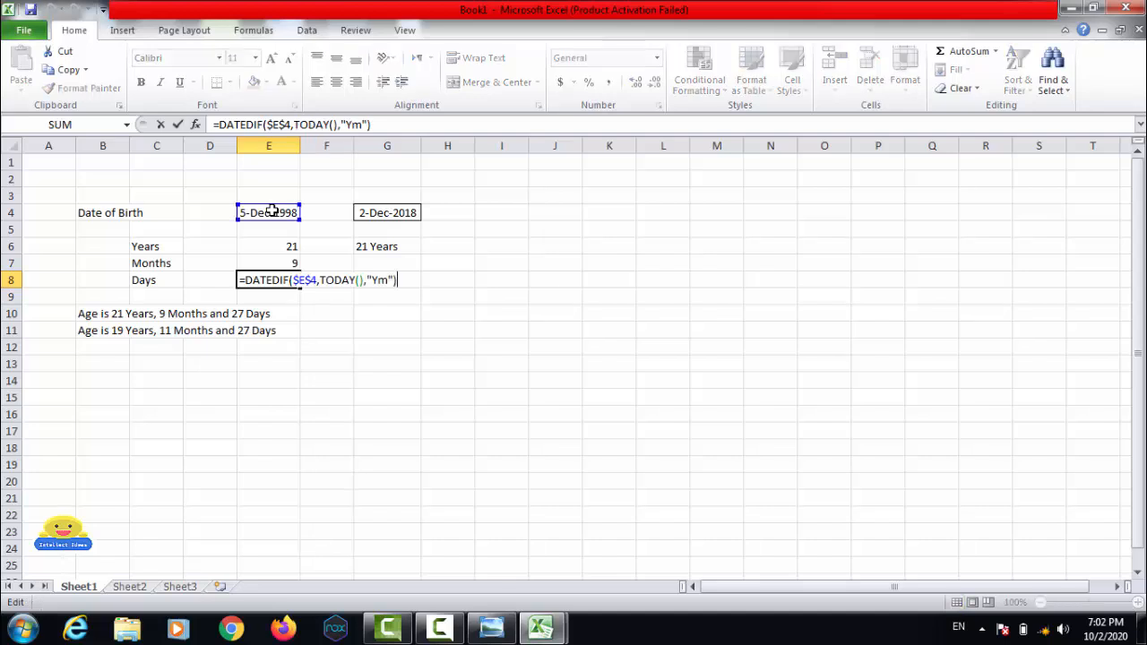
key(Left)
key(Left)
key(Left)
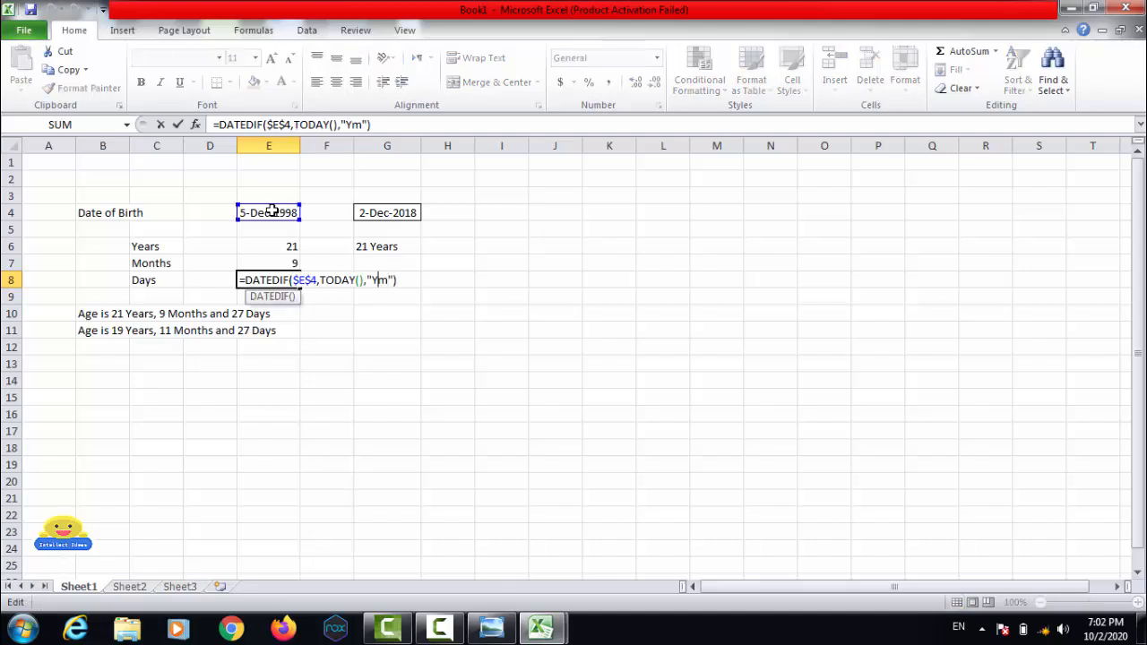
key(BackSpace)
text(d)
key(Return)
Make the E4 reference in the G6 years formula absolute as $E$4.
key(Up)
key(Up)
key(Up)
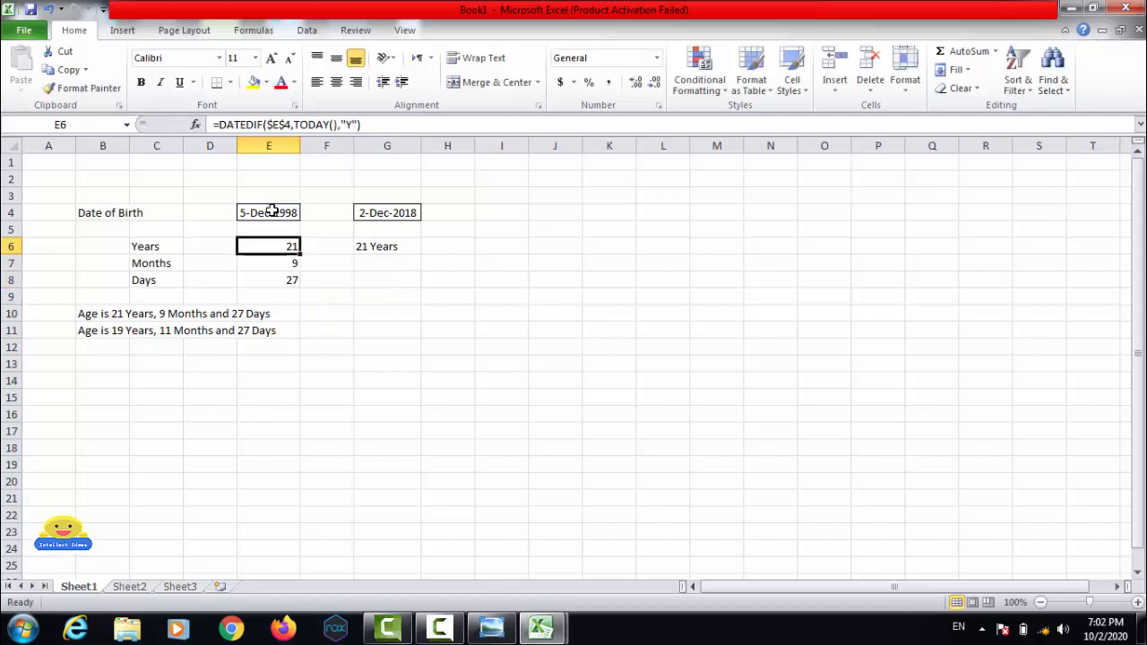
key(Right)
key(Right)
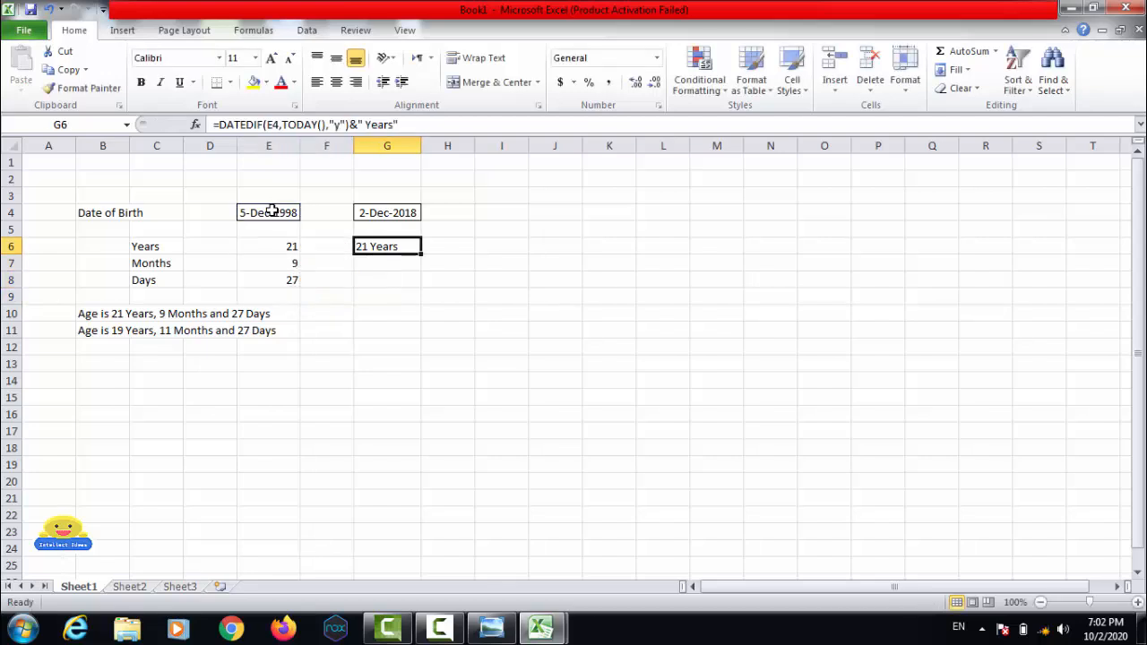
key(F2)
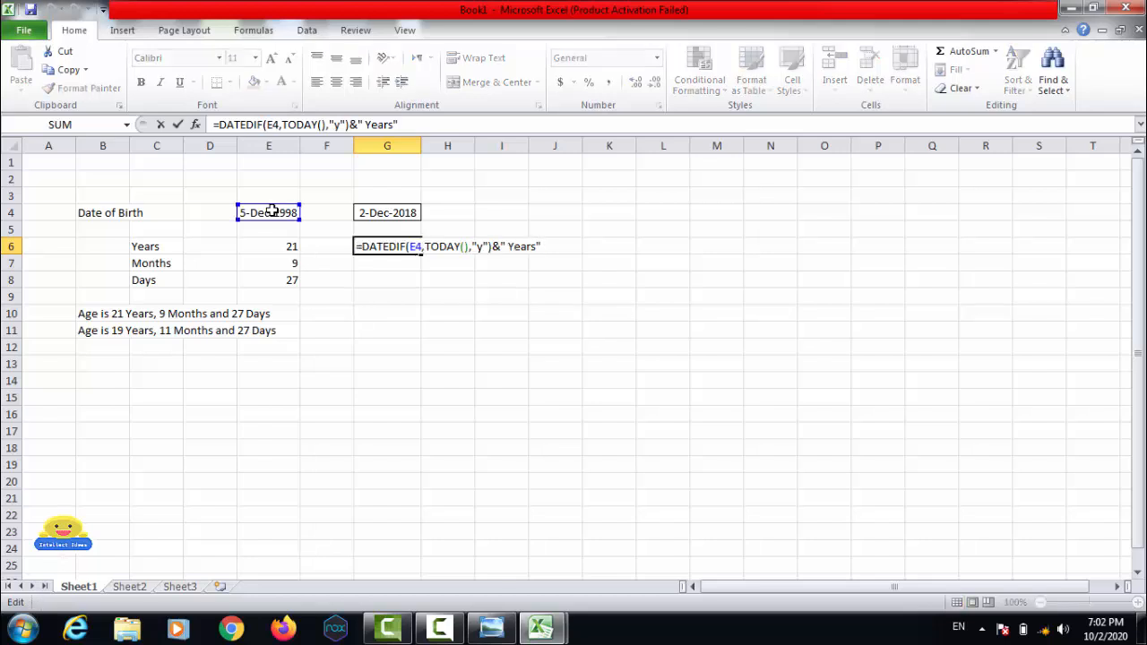
key(Left)
key(Left)
key(Left)
key(Left)
key(Left)
key(Left)
key(Left)
key(Left)
key(Left)
key(Left)
key(Left)
key(Left)
key(Left)
key(Left)
key(Left)
key(Left)
key(Left)
key(Left)
key(Left)
key(Left)
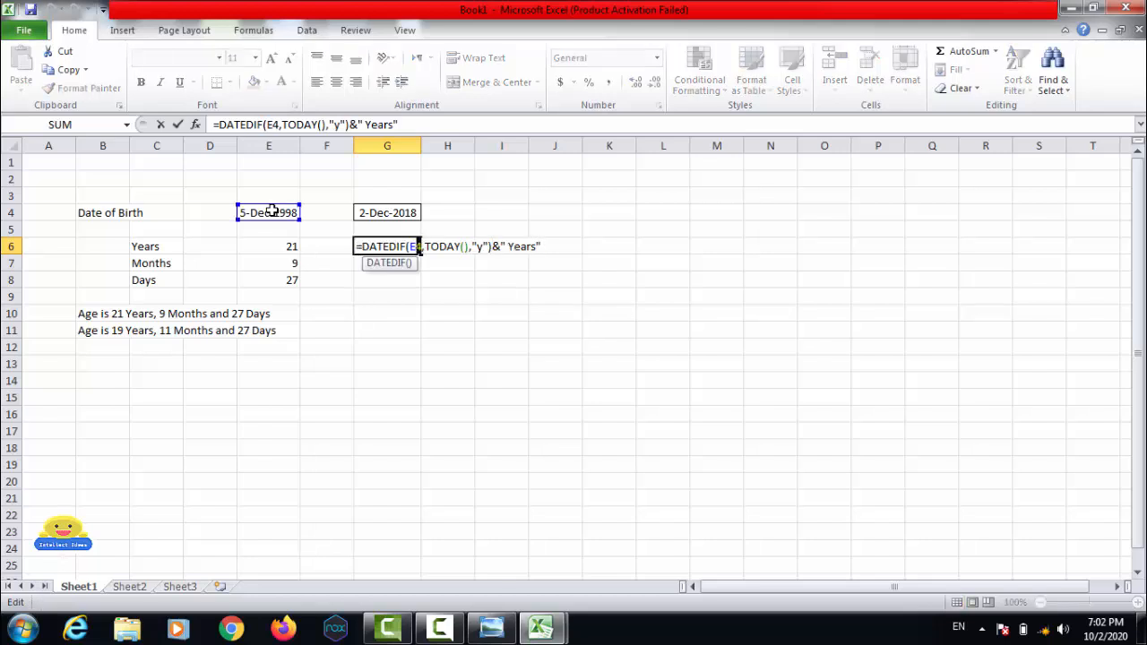
key(shift+Left)
key(shift+Left)
key(F4)
key(Return)
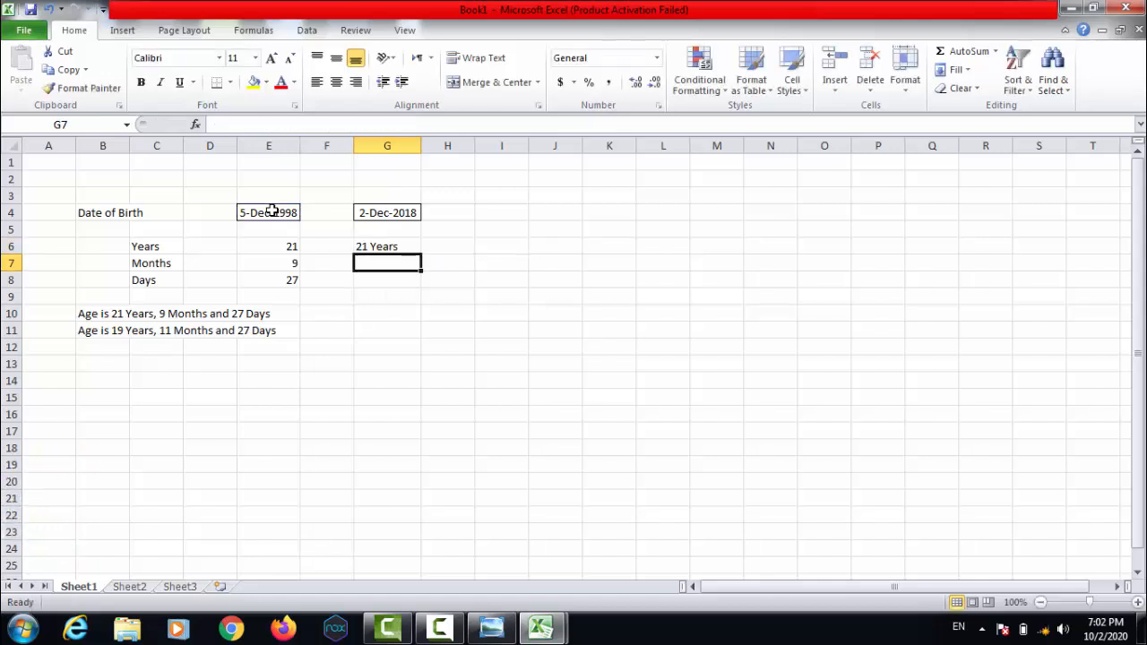
Copy the G6 formula into G7 and change its DATEDIF unit to "ym".
key(Up)
key(ctrl+c)
key(Down)
key(Return)
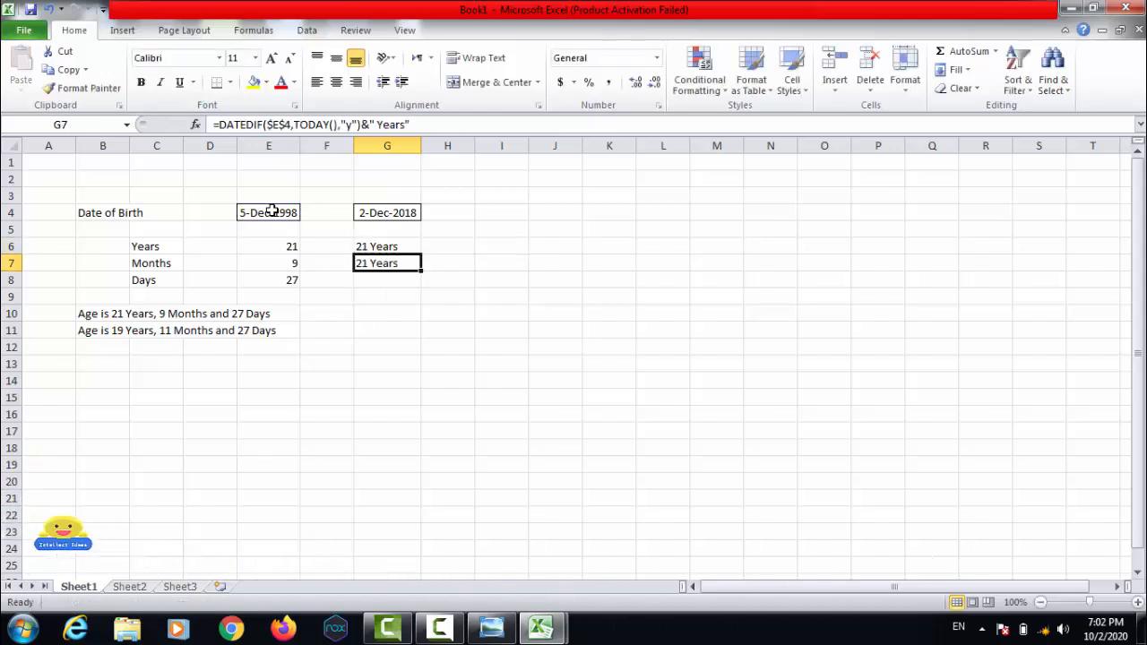
key(F2)
key(Left)
key(Left)
key(Left)
key(Left)
key(Left)
key(Left)
key(Left)
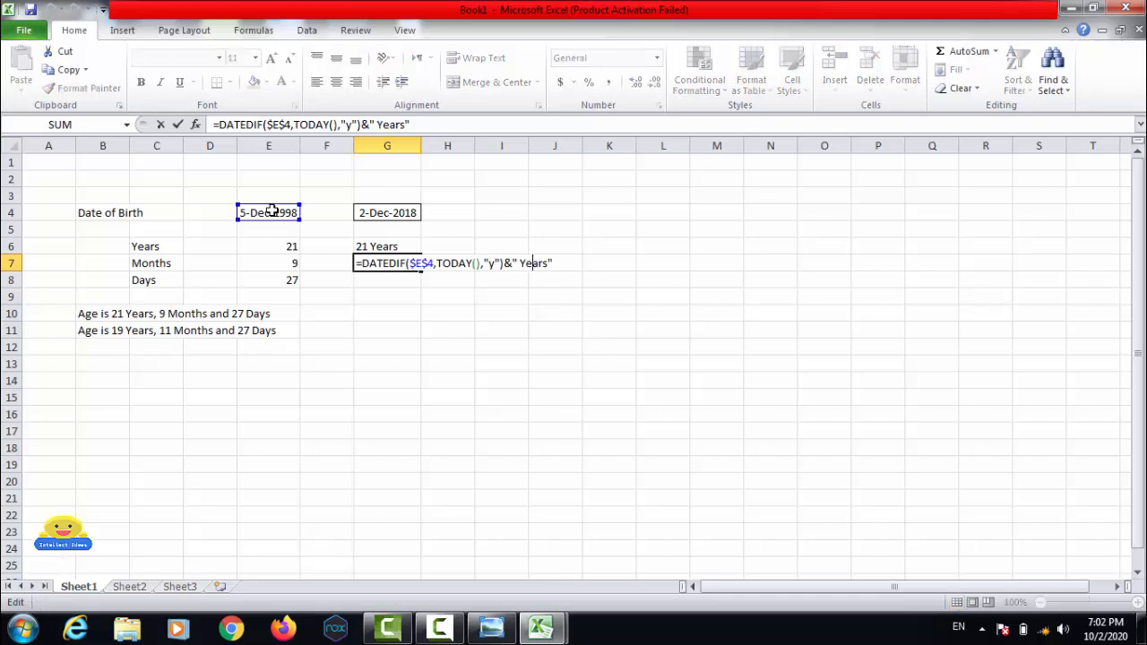
key(Left)
key(Left)
key(Left)
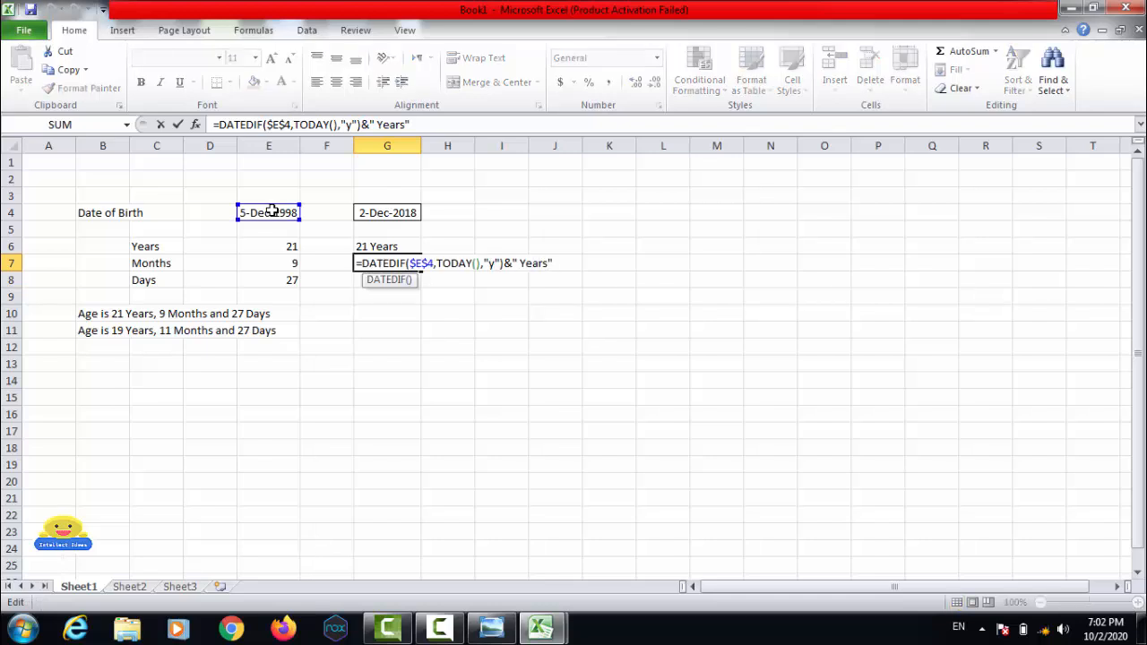
text(m)
Replace the word Years with Months in the text label of the G7 formula and commit it.
key(Right)
key(Right)
key(Right)
key(Right)
key(Right)
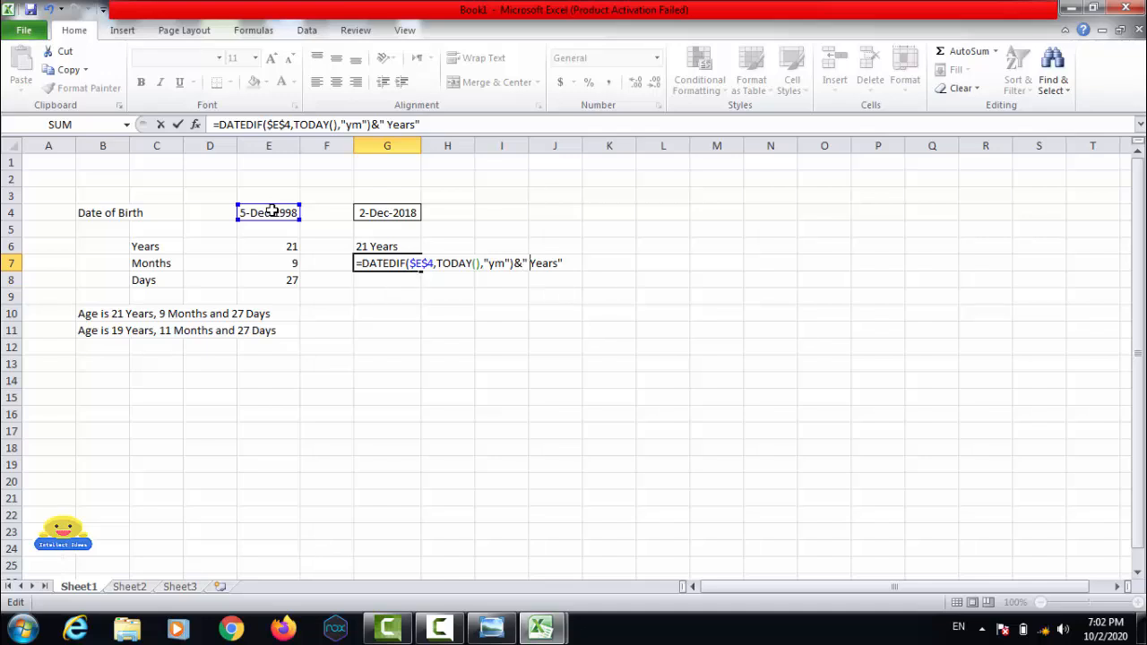
key(shift+Right)
key(shift+Right)
key(shift+Right)
key(shift+Right)
key(shift+Right)
text(Months)
key(Return)
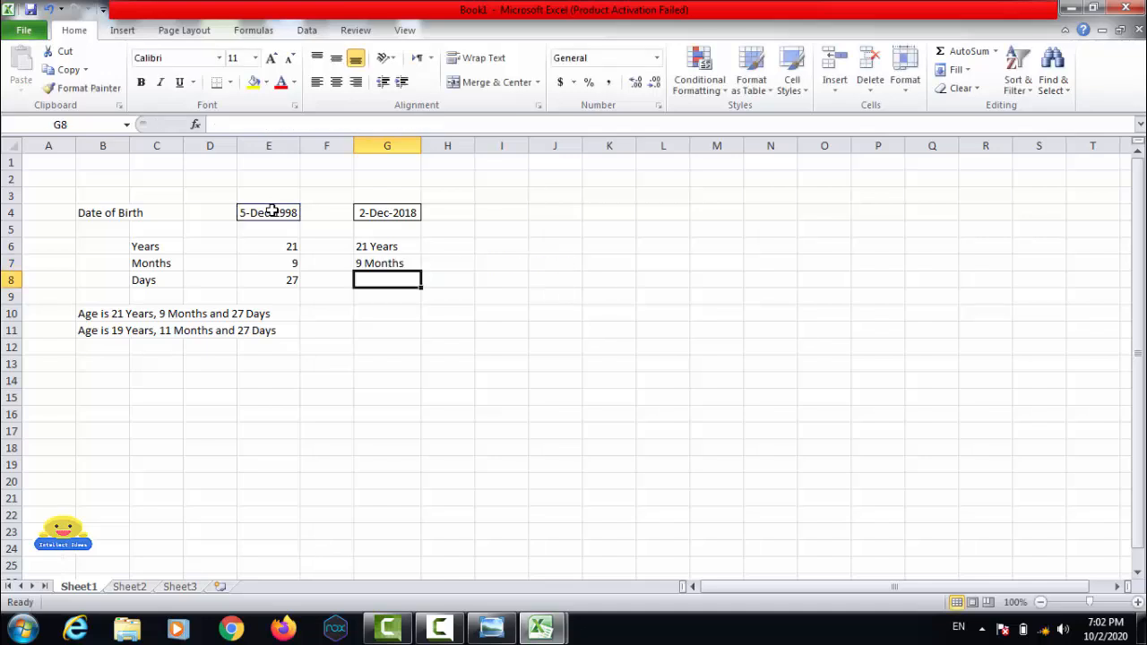
Fill the G7 formula down into G8 and change its DATEDIF unit to "md".
key(ctrl+d)
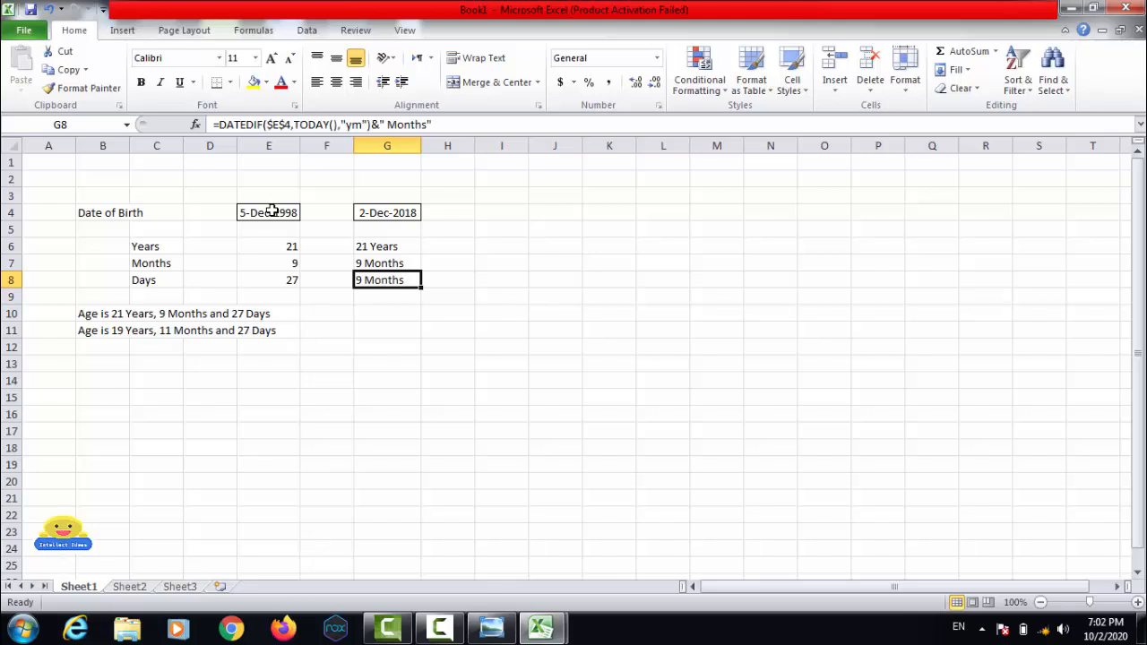
key(F2)
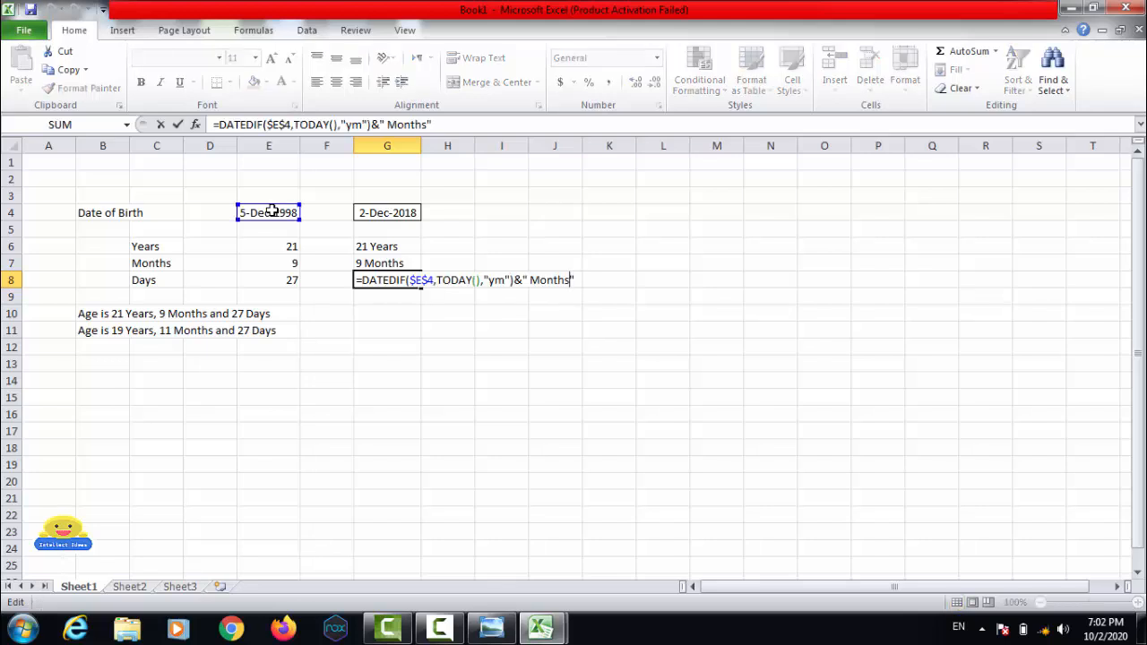
key(Left)
key(Left)
key(Left)
key(Left)
key(Left)
key(Left)
key(Left)
key(Left)
key(Left)
key(Left)
key(Left)
key(Left)
key(Left)
key(BackSpace)
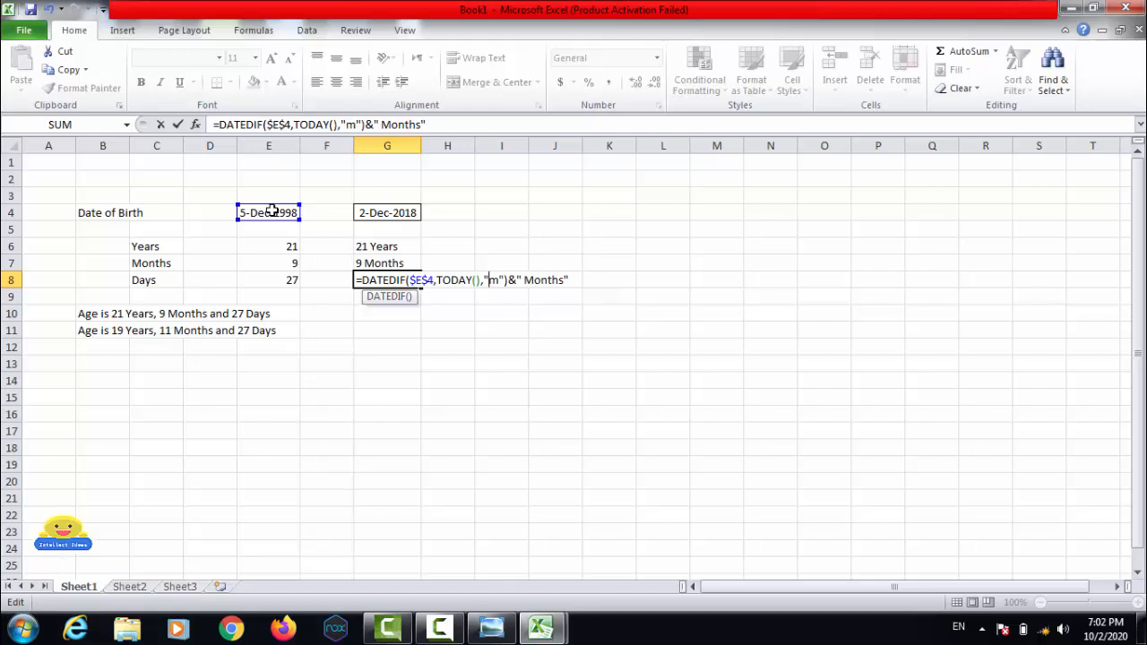
key(Right)
text(d)
Replace the word Months with Days in the text label of the G8 formula and commit it.
key(Right)
key(Right)
key(Right)
key(Right)
key(Right)
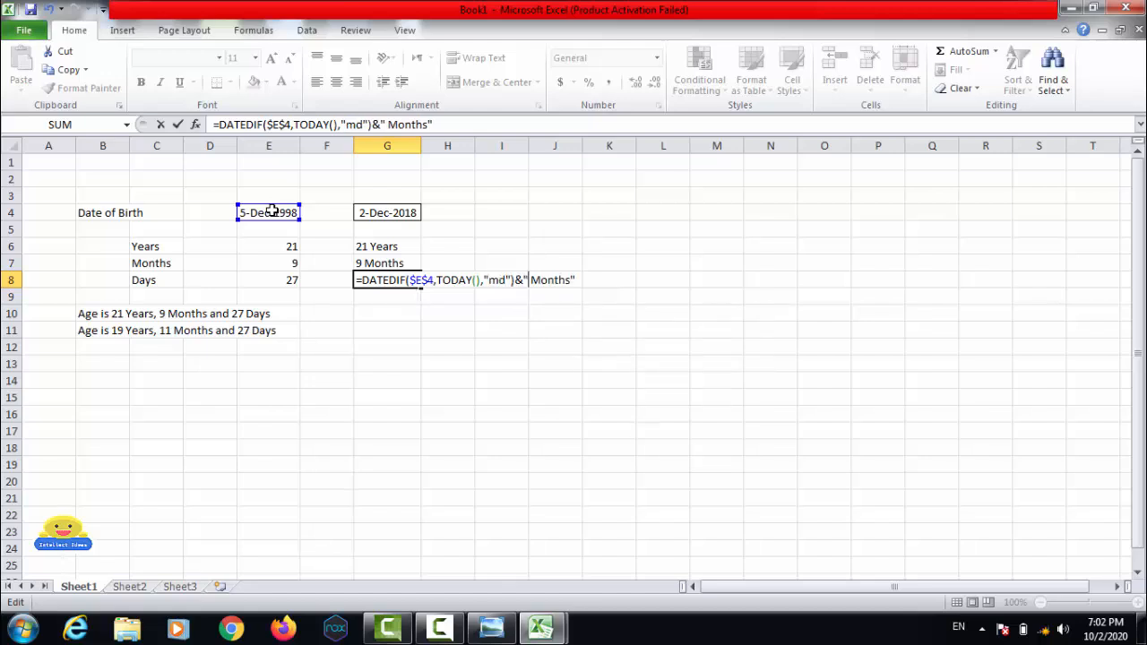
key(shift+Right)
key(shift+Right)
key(shift+Right)
key(shift+Right)
key(shift+Right)
key(shift+Right)
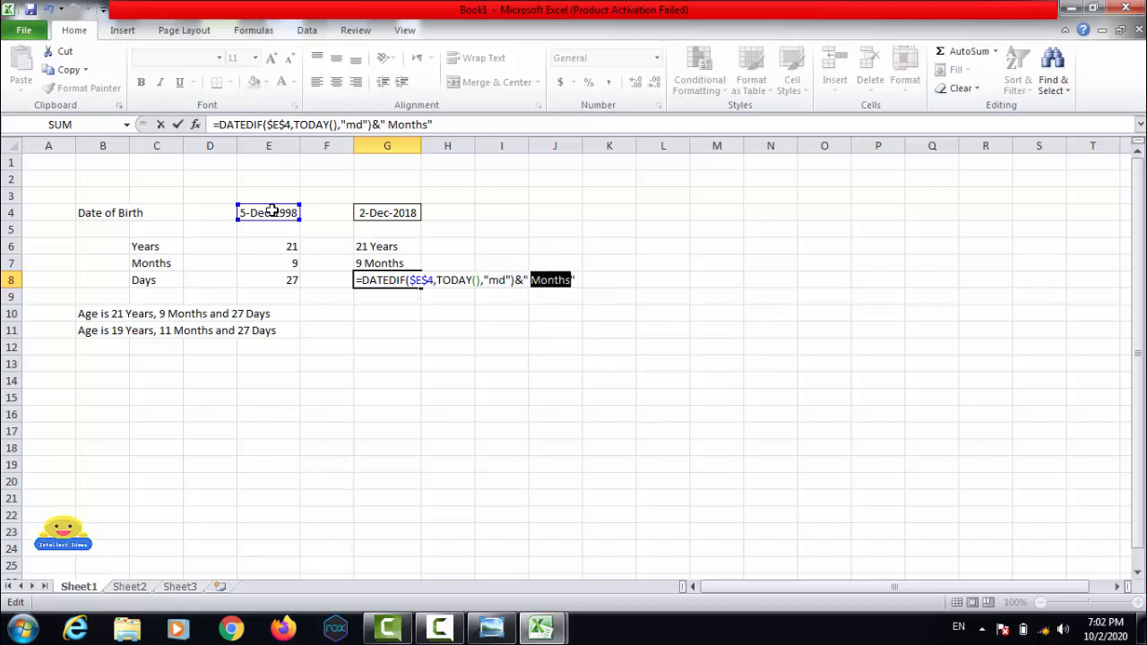
text(Days)
key(Return)
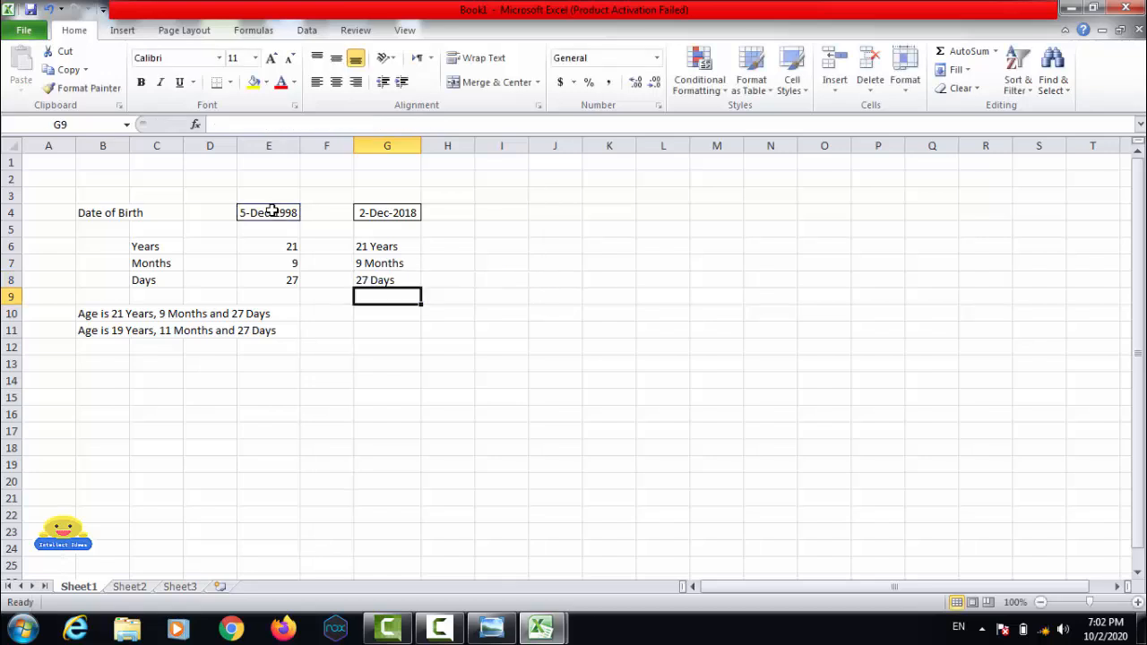
Change the year of the comparison date in G4 to 2008.
key(Up)
key(Up)
key(Up)
key(Up)
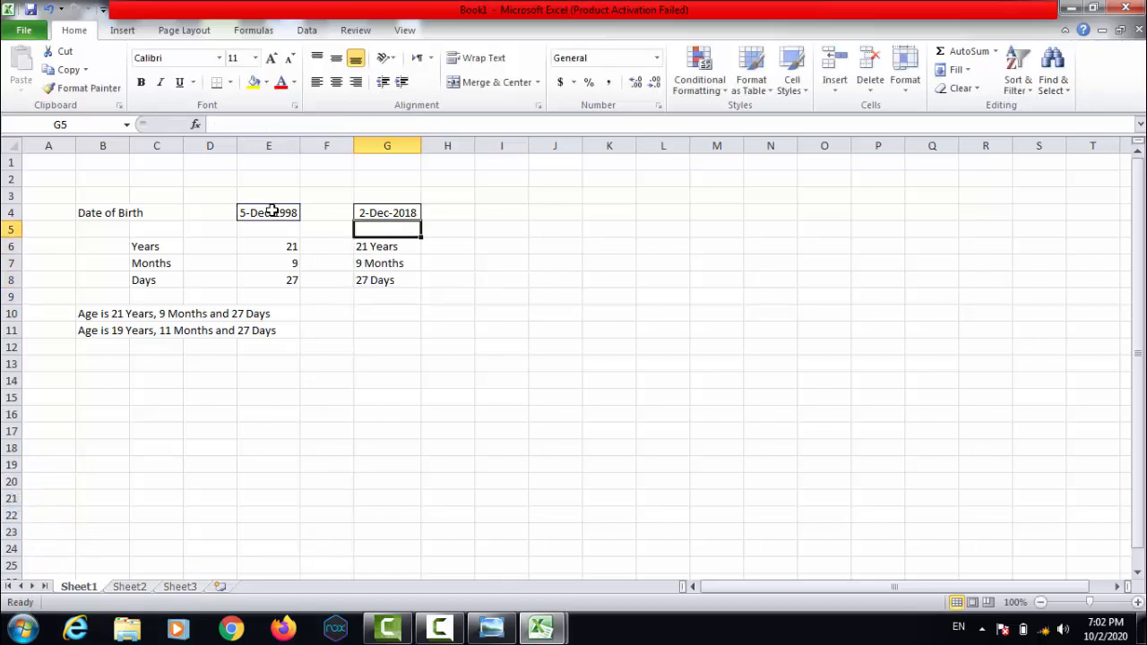
click(272, 211)
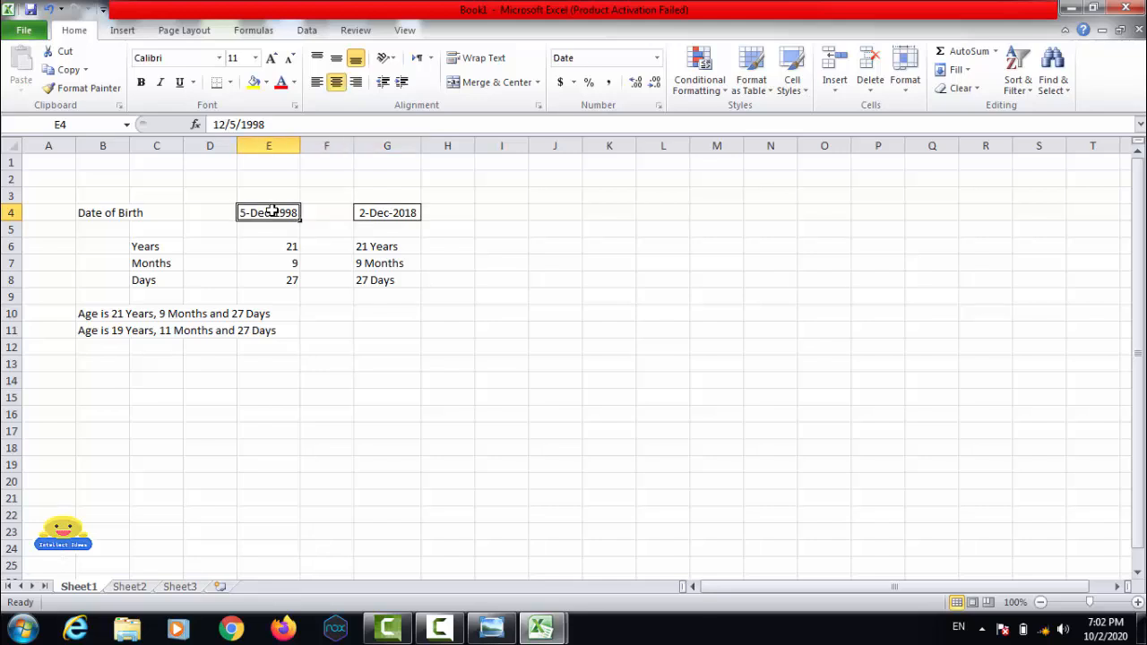
key(Right)
key(Right)
key(F2)
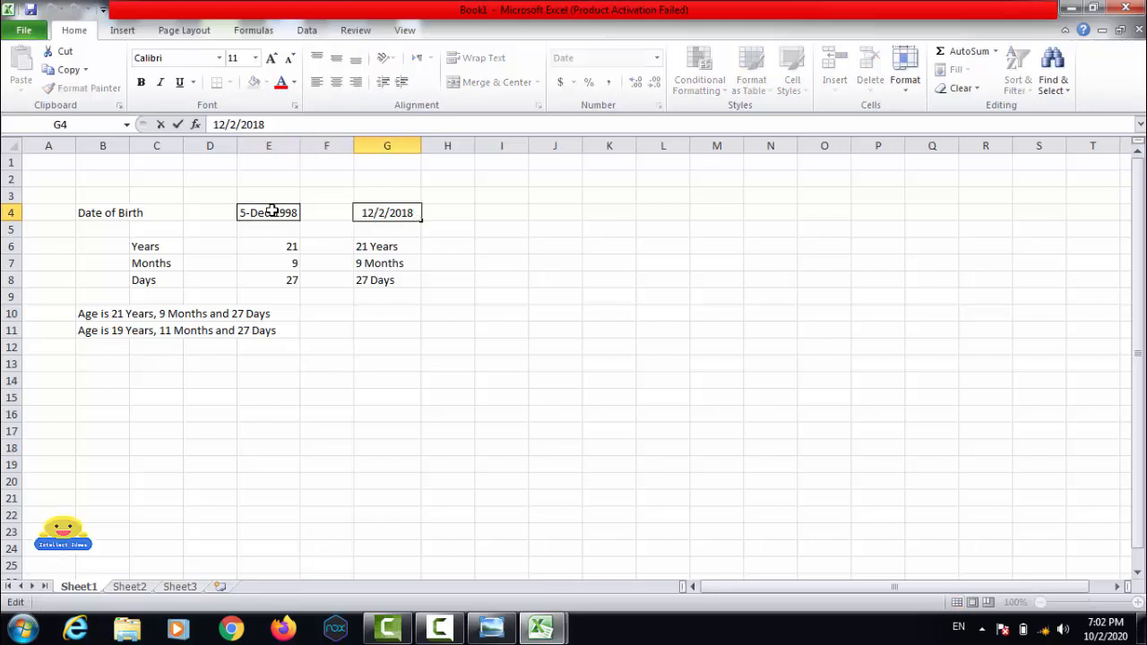
key(BackSpace)
key(BackSpace)
text(008)
key(Return)
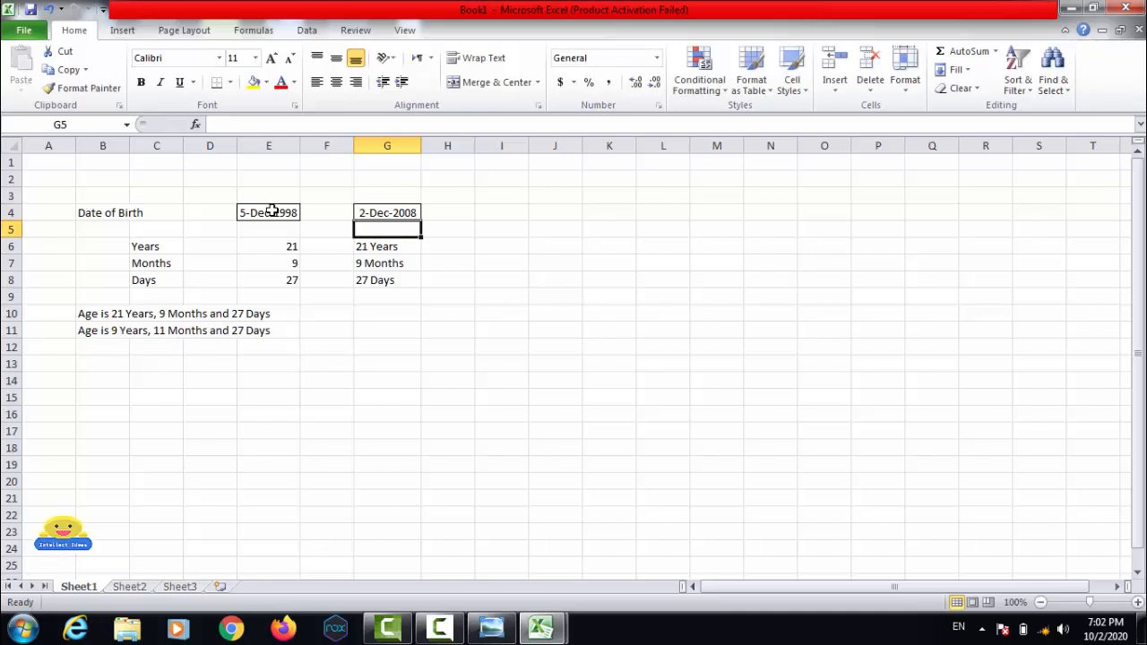
Replace TODAY() in the E6 DATEDIF formula with a reference to the comparison date in G4.
key(Left)
key(Left)
key(Down)
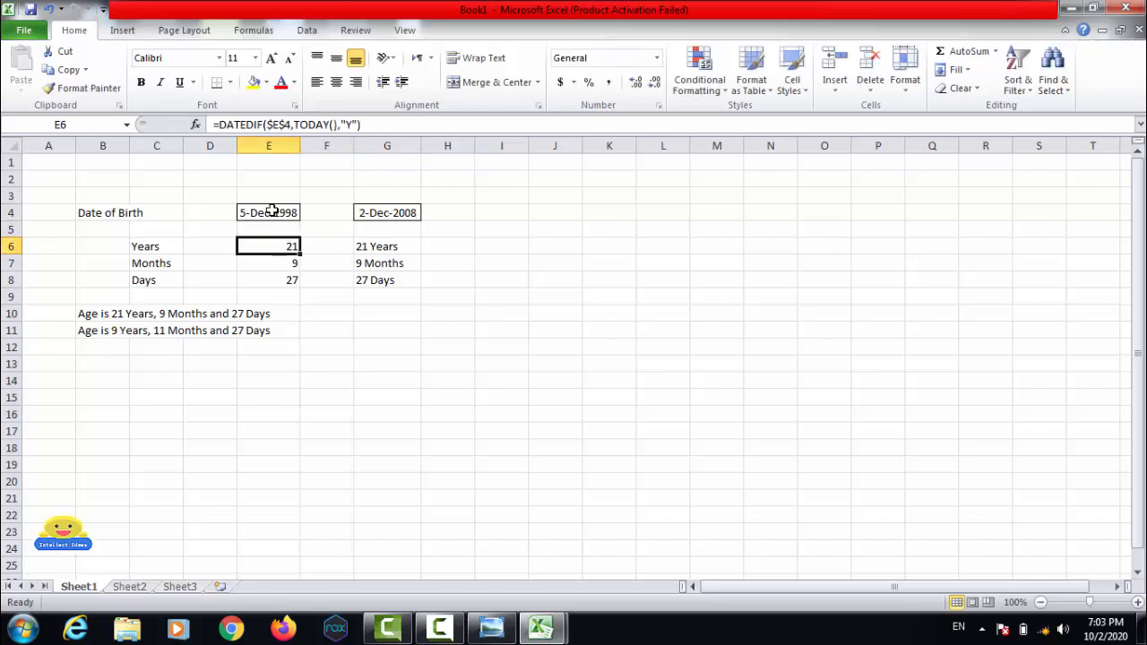
key(F2)
key(Left)
key(Left)
key(Left)
key(Left)
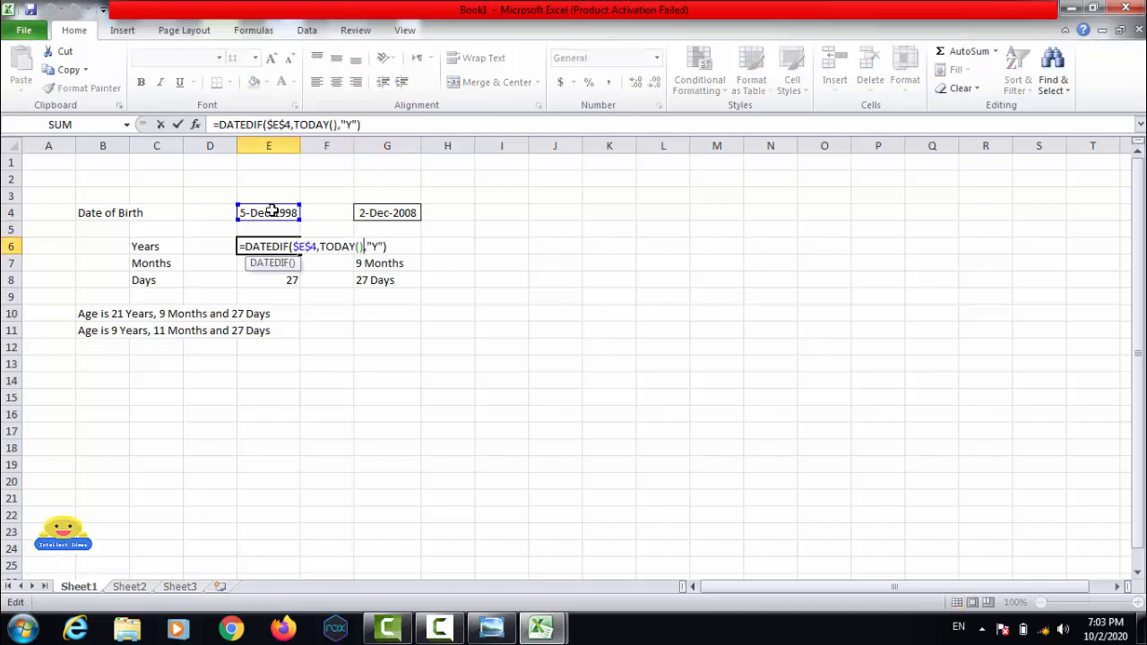
key(Left)
key(Left)
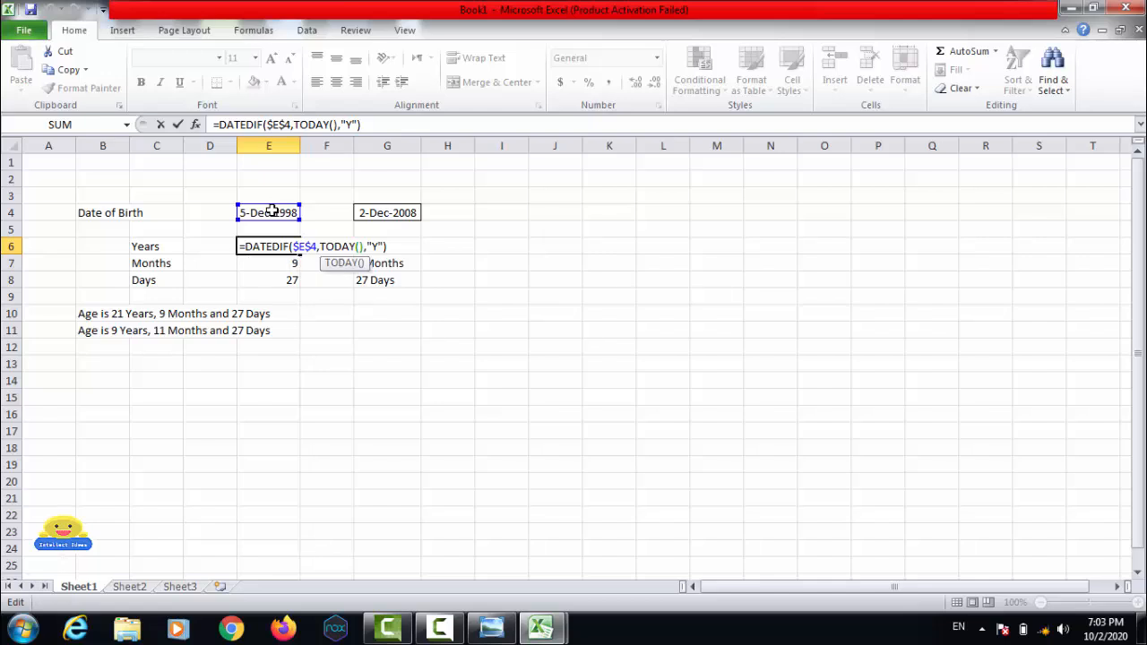
key(Right)
key(shift+Left)
key(shift+Left)
key(shift+Left)
key(shift+Left)
key(shift+Left)
key(shift+Left)
key(shift+Left)
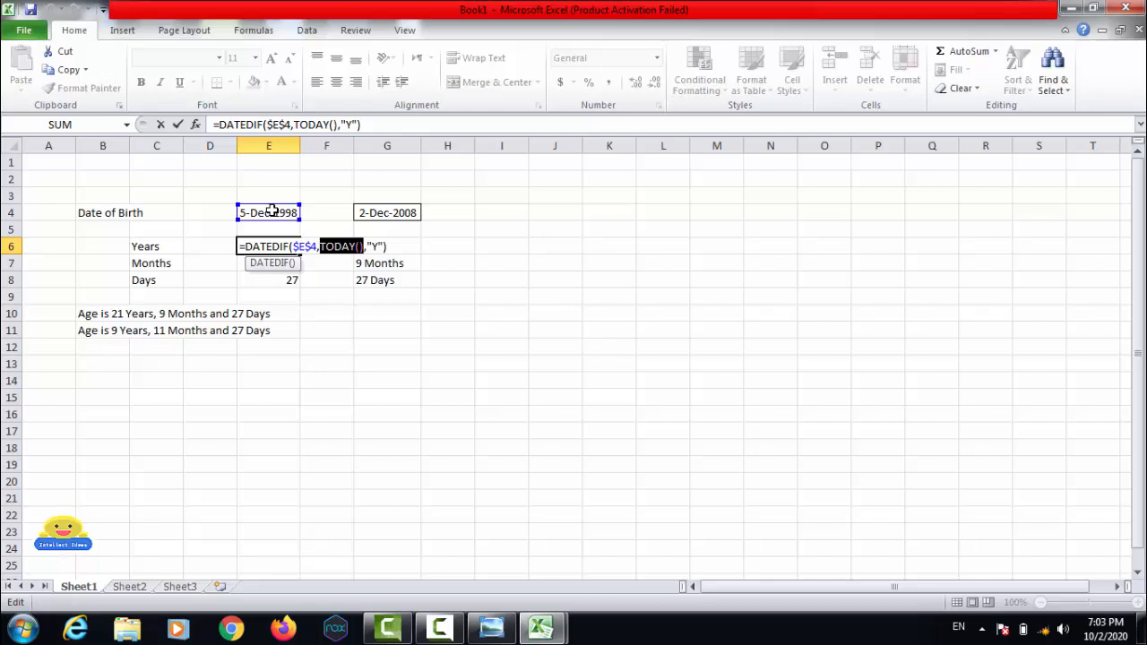
key(Delete)
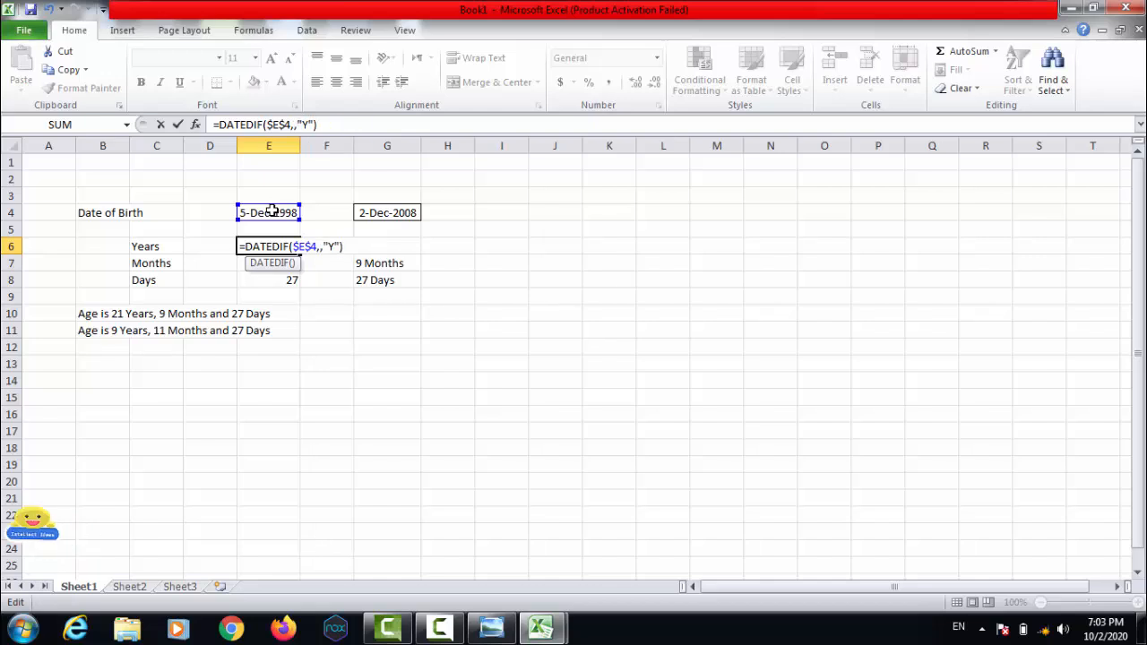
click(375, 215)
key(Return)
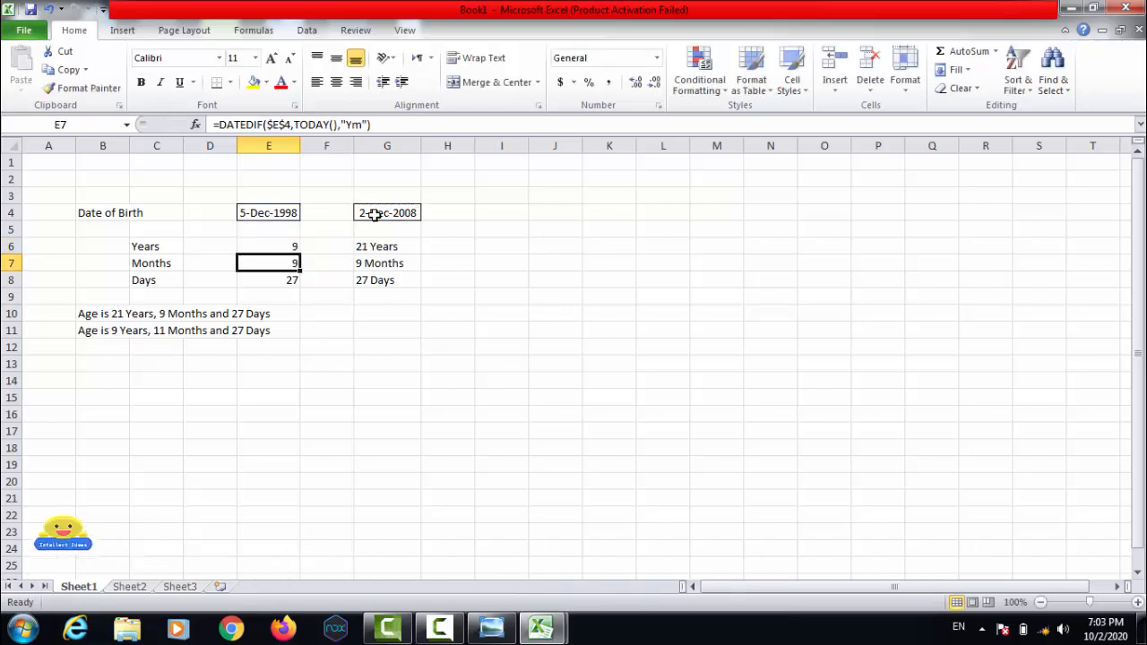
Make the G4 reference in the E6 formula absolute as $G$4 and commit it.
key(Up)
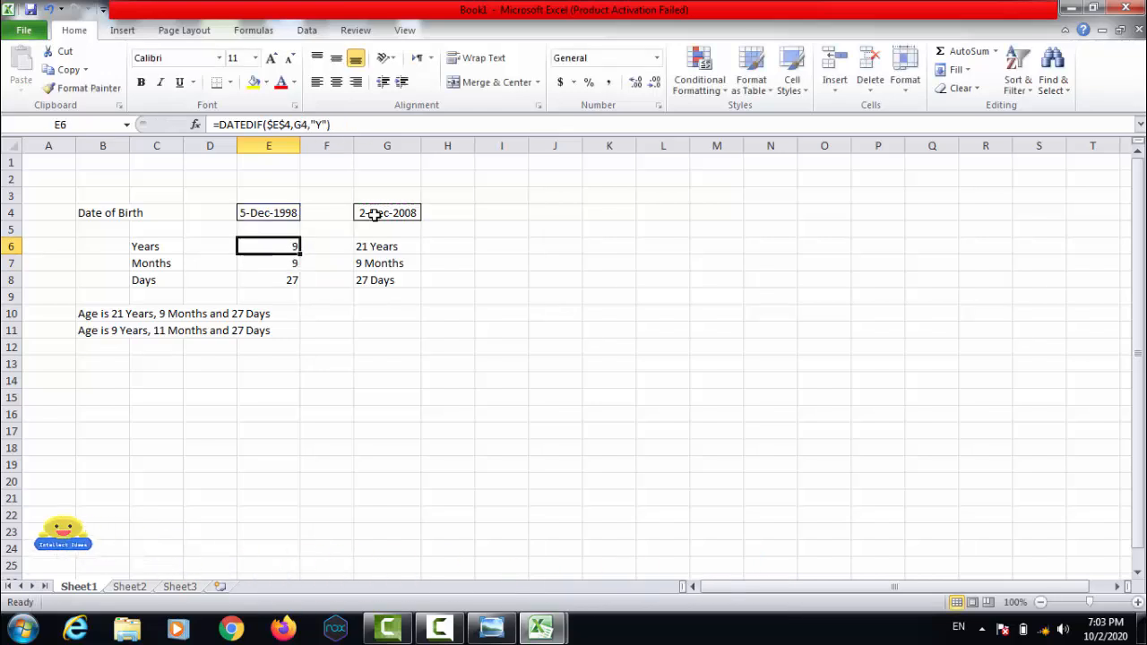
key(F2)
key(Left)
key(Left)
key(Left)
key(Left)
key(Left)
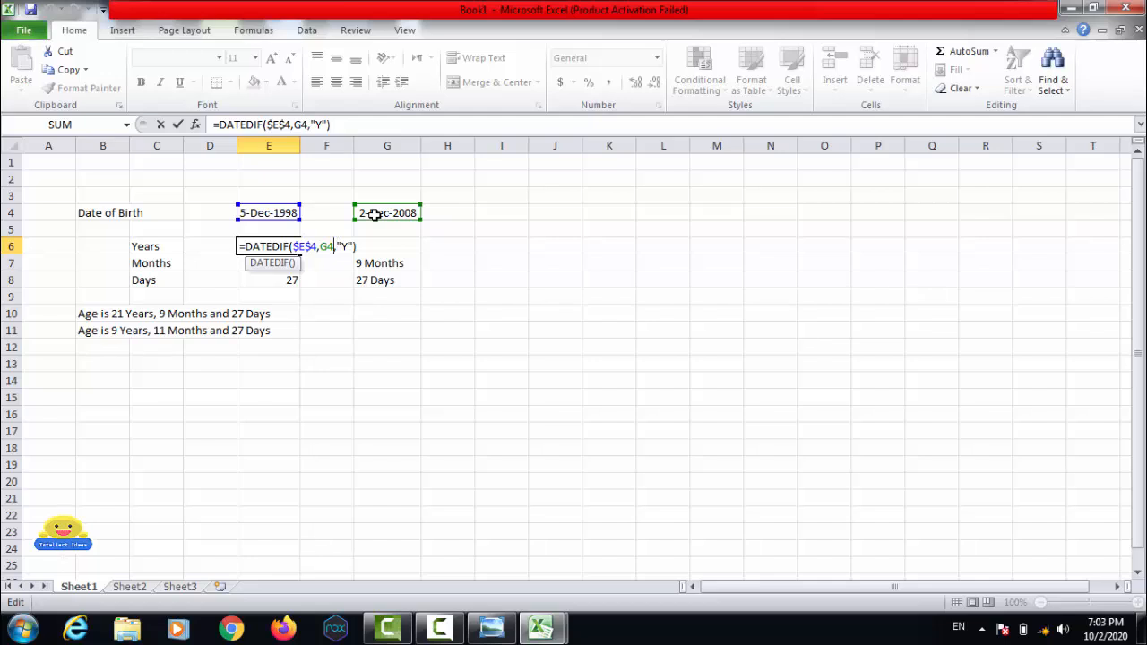
key(shift+Left)
key(shift+Left)
key(F4)
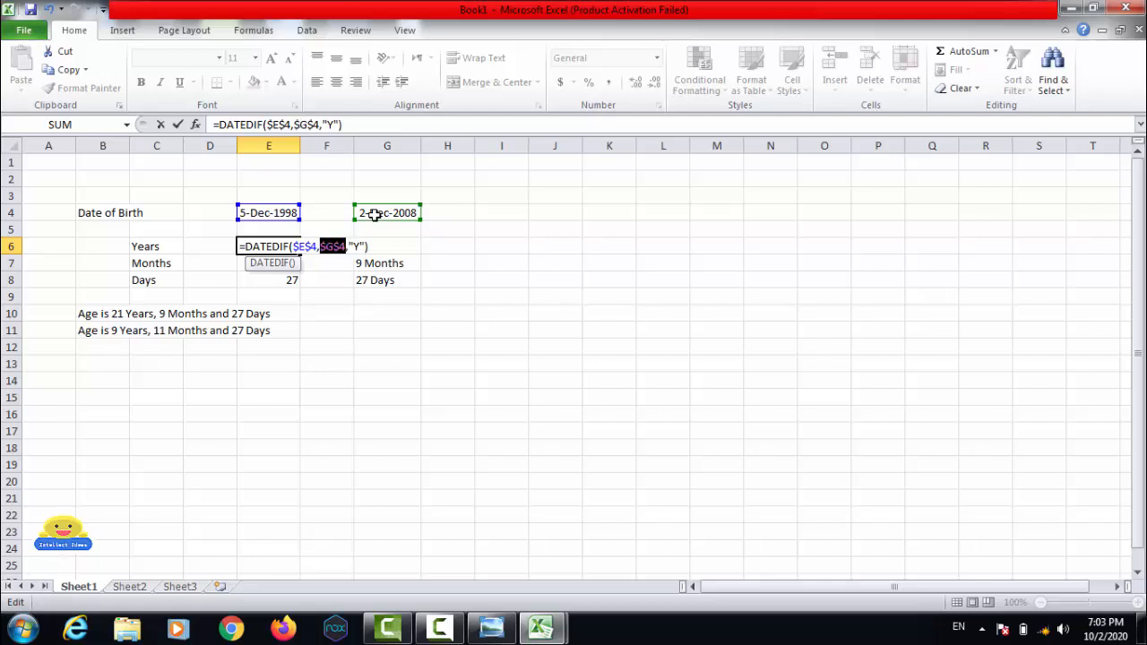
key(Return)
Copy the E6 formula into E7 and change its DATEDIF unit to "Ym".
key(Up)
key(ctrl+c)
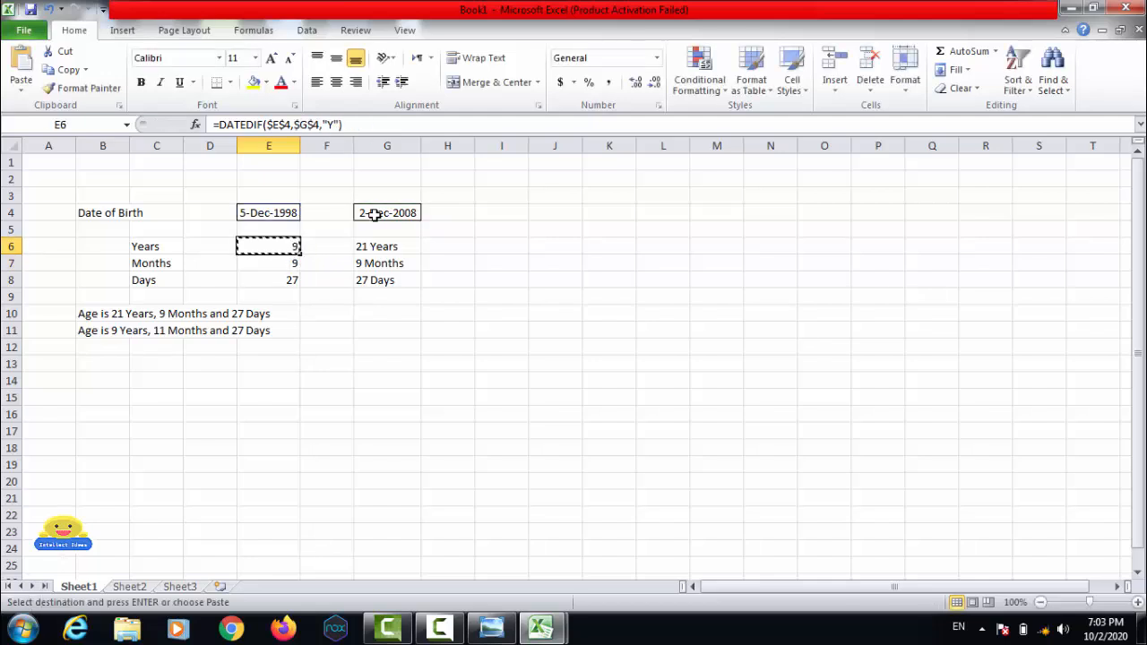
key(Down)
key(Return)
key(F2)
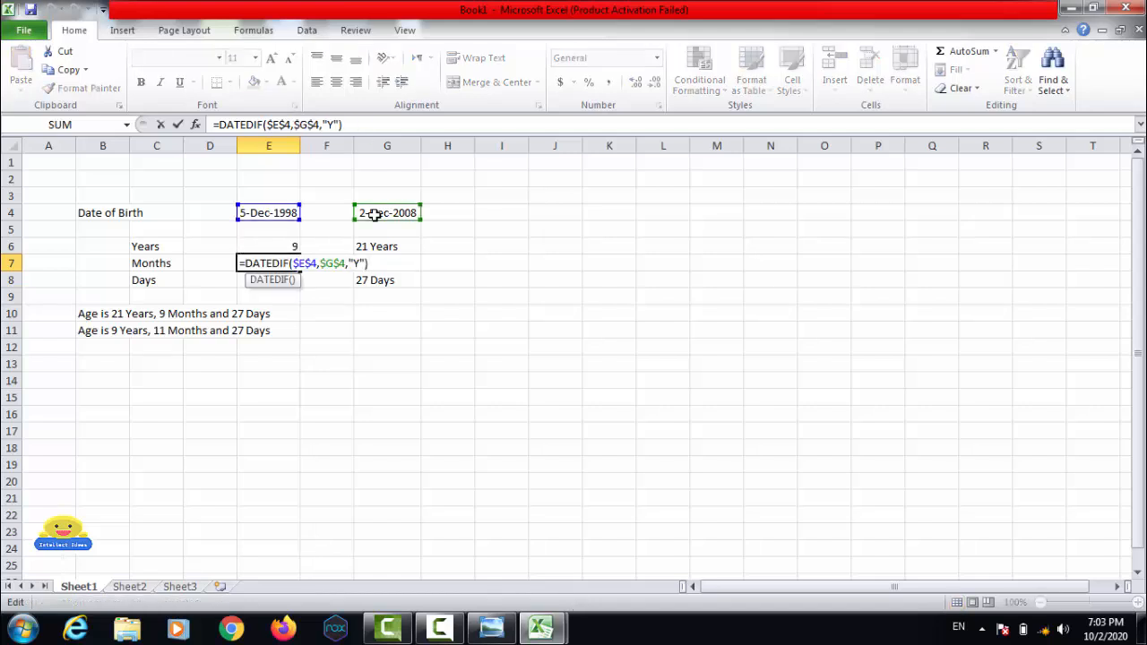
key(Right)
key(Right)
text(m)
key(Return)
Copy the E7 formula into E8 and change its DATEDIF unit to "md".
key(Up)
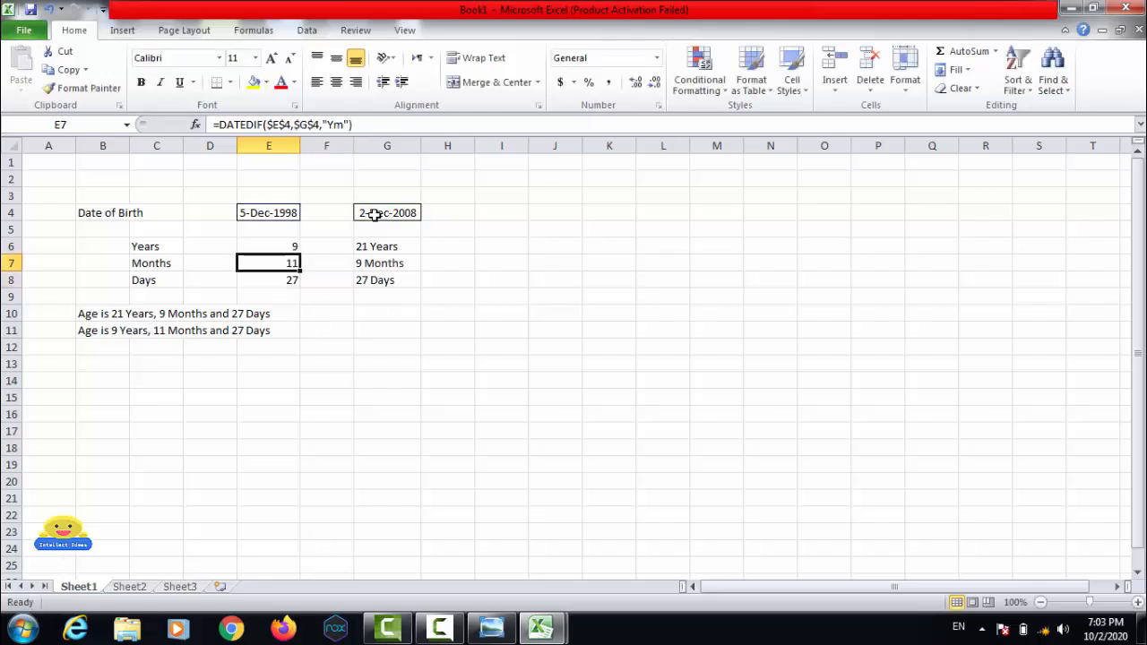
key(ctrl+c)
key(Down)
key(Return)
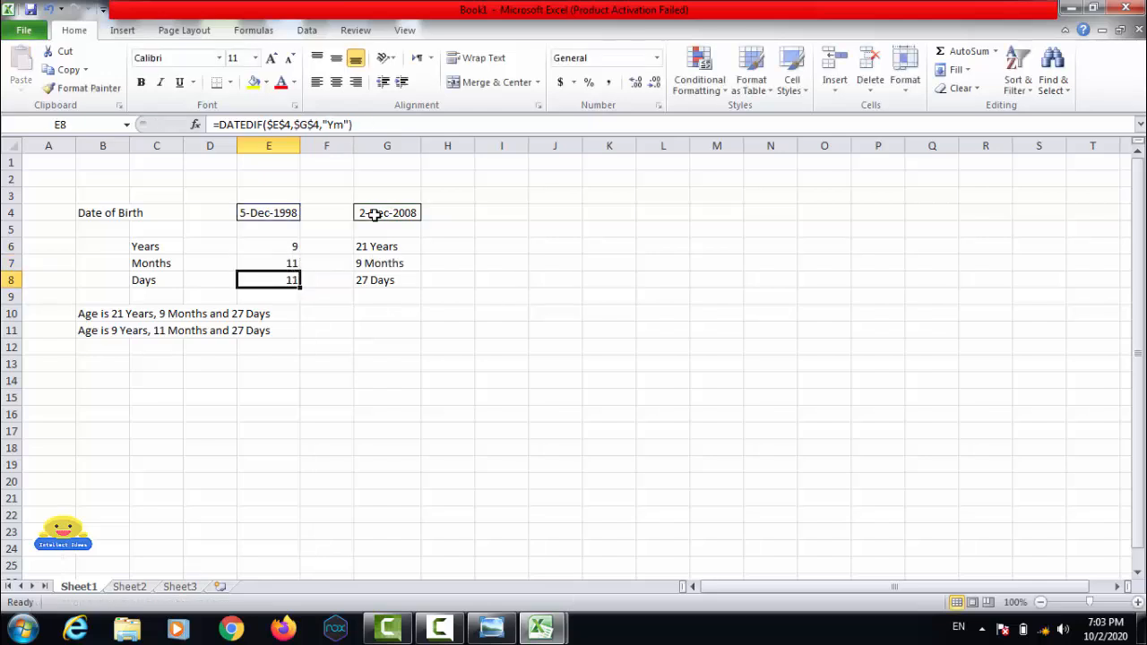
key(F2)
key(Left)
key(Left)
key(Left)
key(BackSpace)
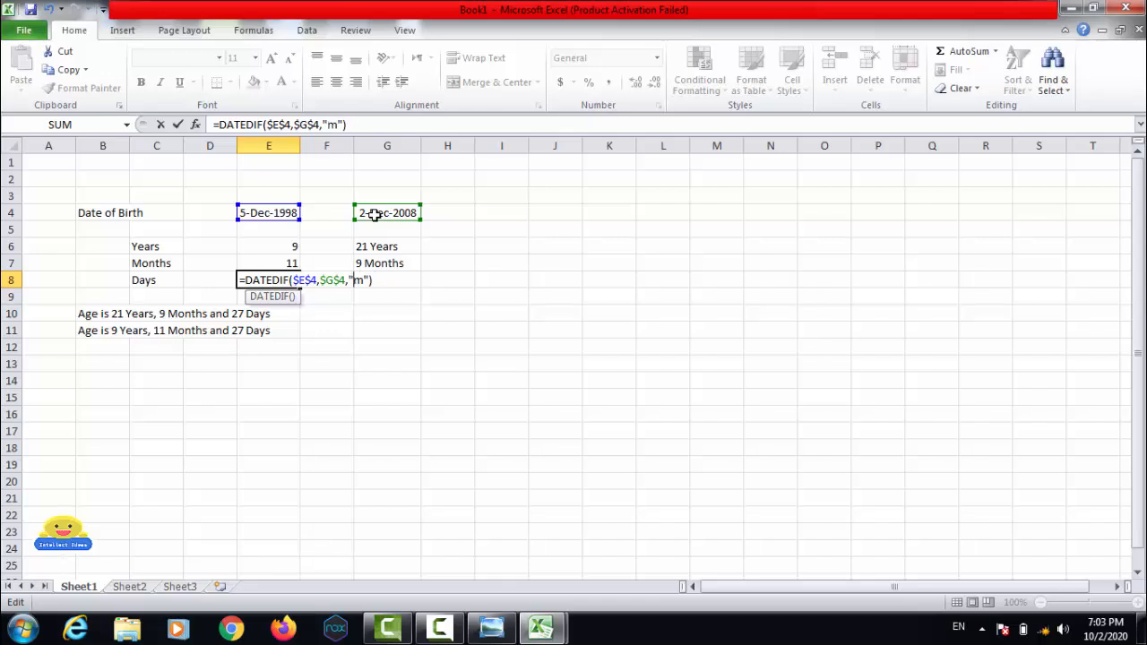
text(d)
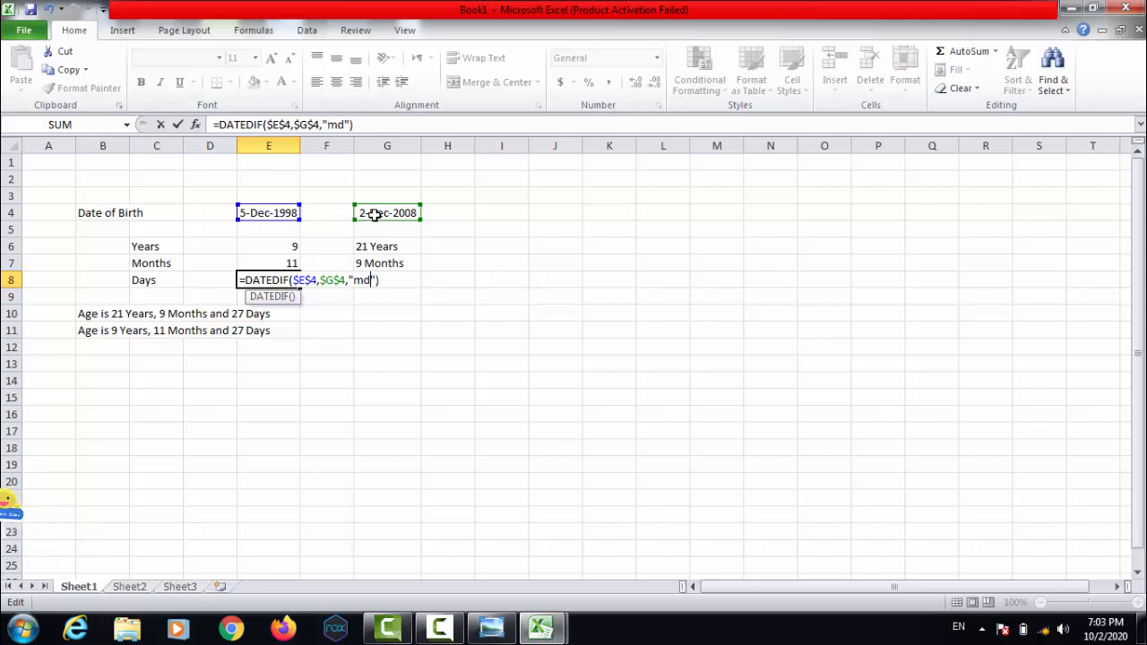
key(Return)
key(Up)
key(Up)
key(Up)
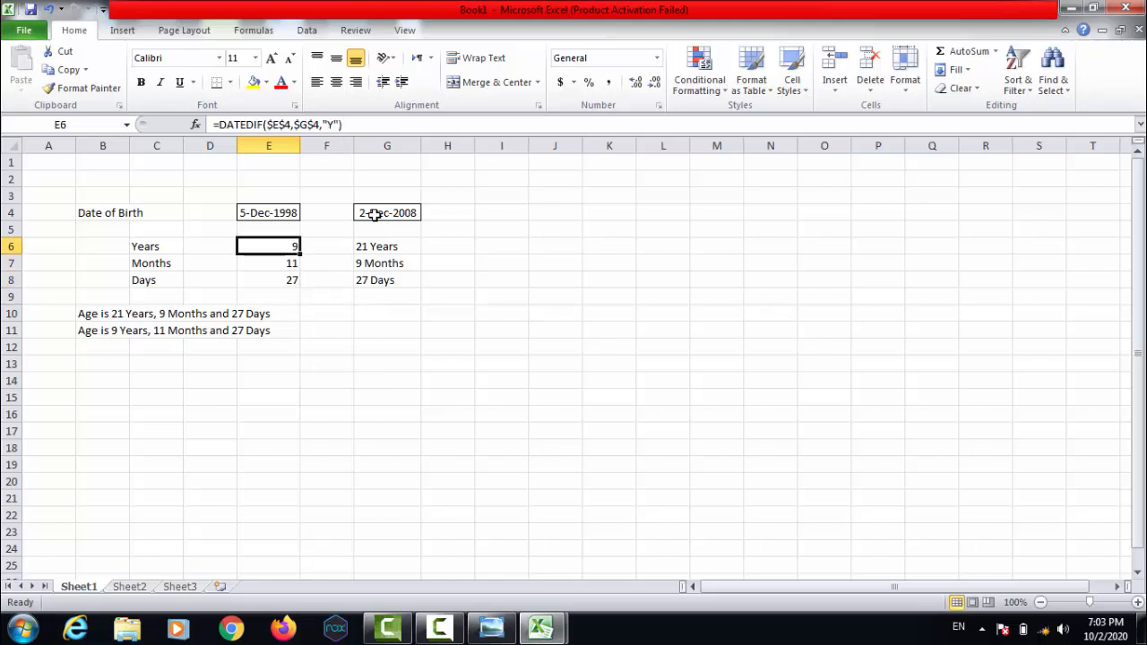
key(Down)
key(Down)
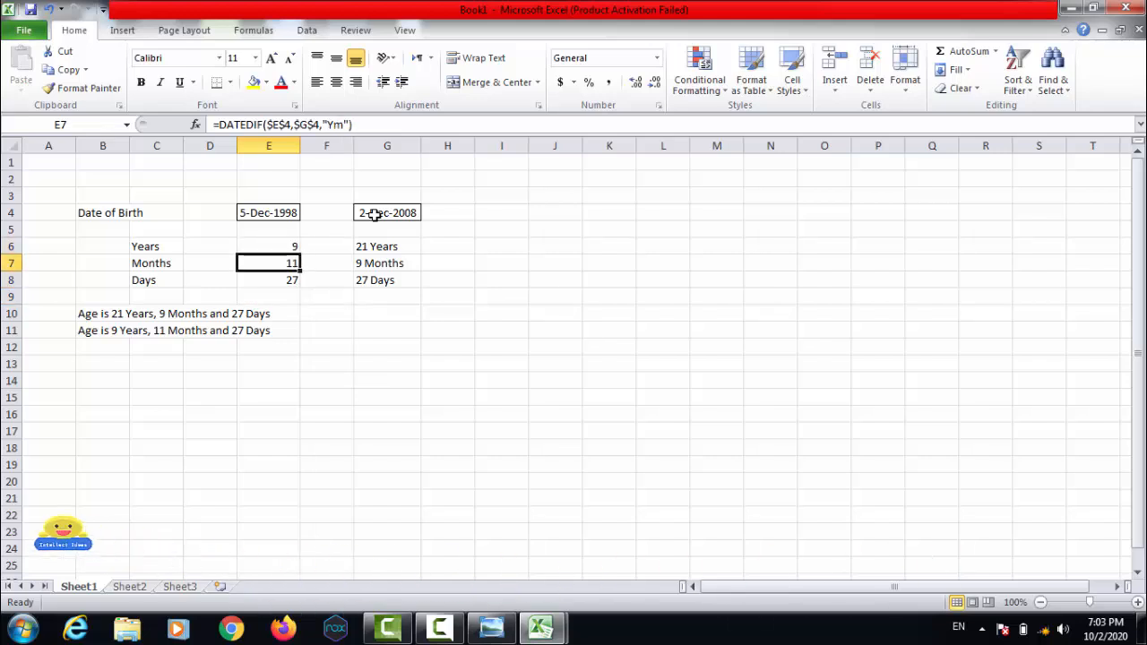
key(Up)
key(Up)
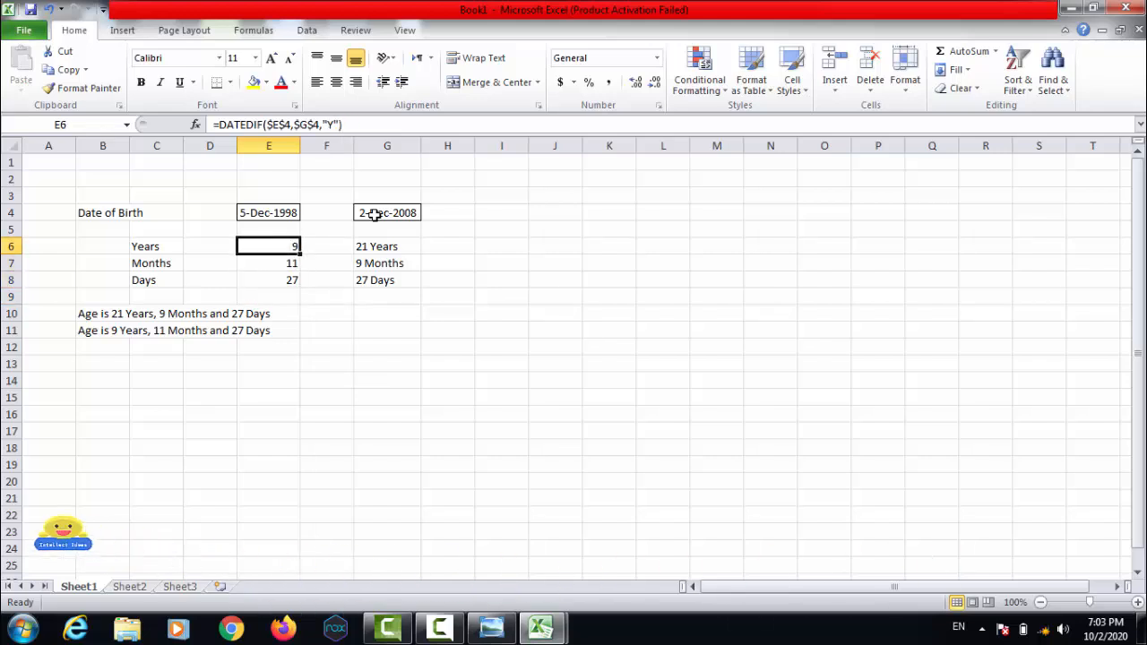
Replace TODAY() in the labelled G6 years formula with a reference to the date in G4.
key(Right)
key(Right)
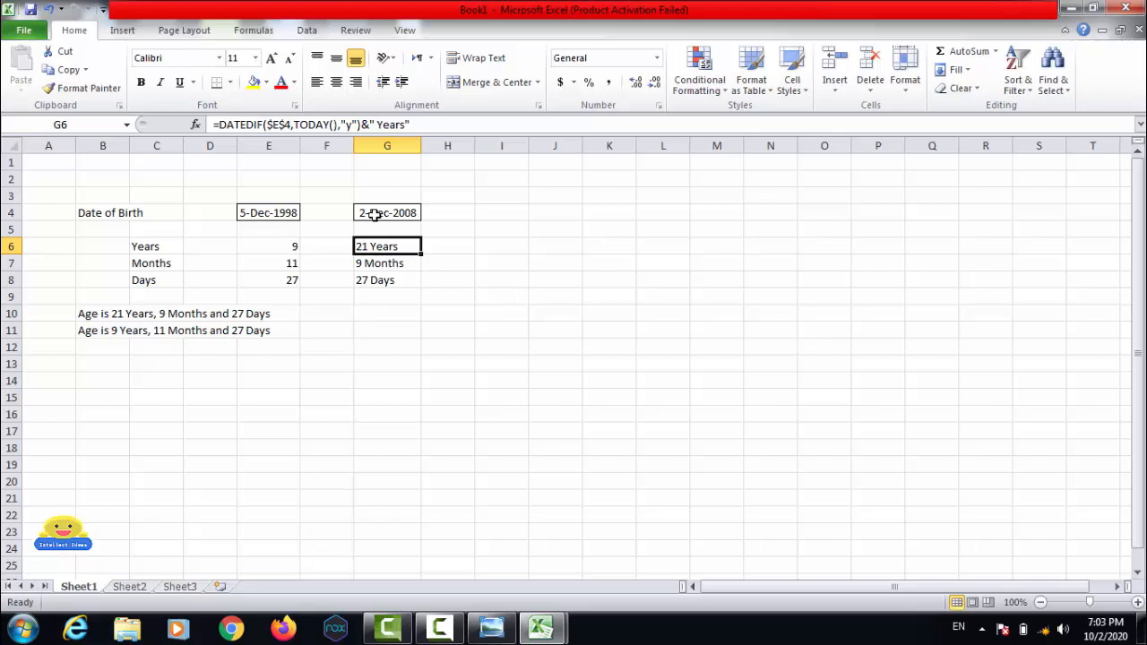
key(F2)
key(Left)
key(Left)
key(Left)
key(Left)
key(Left)
key(Left)
key(Left)
key(Left)
key(Left)
key(Left)
key(Left)
key(Left)
key(Left)
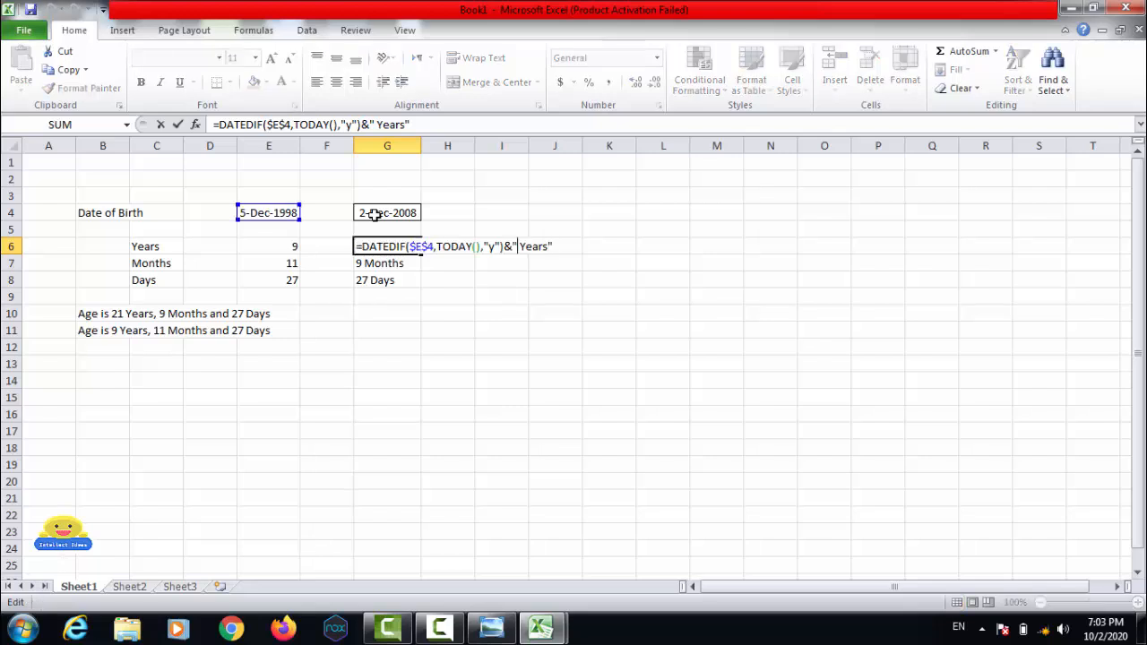
key(Left)
key(BackSpace)
key(BackSpace)
key(BackSpace)
key(BackSpace)
key(BackSpace)
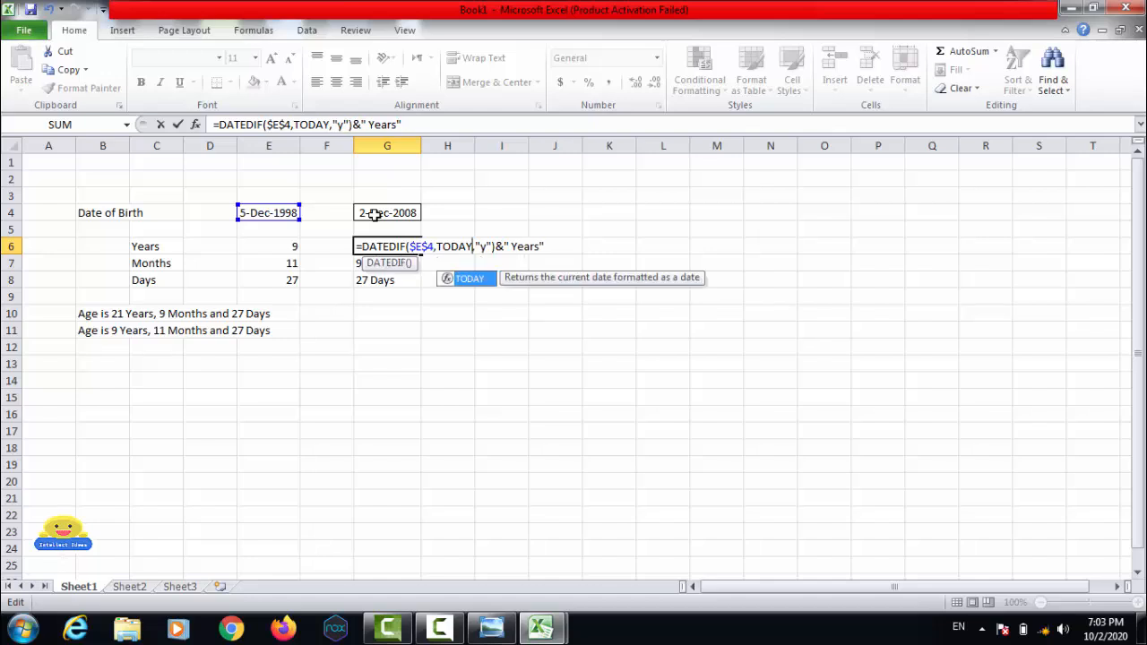
key(BackSpace)
key(BackSpace)
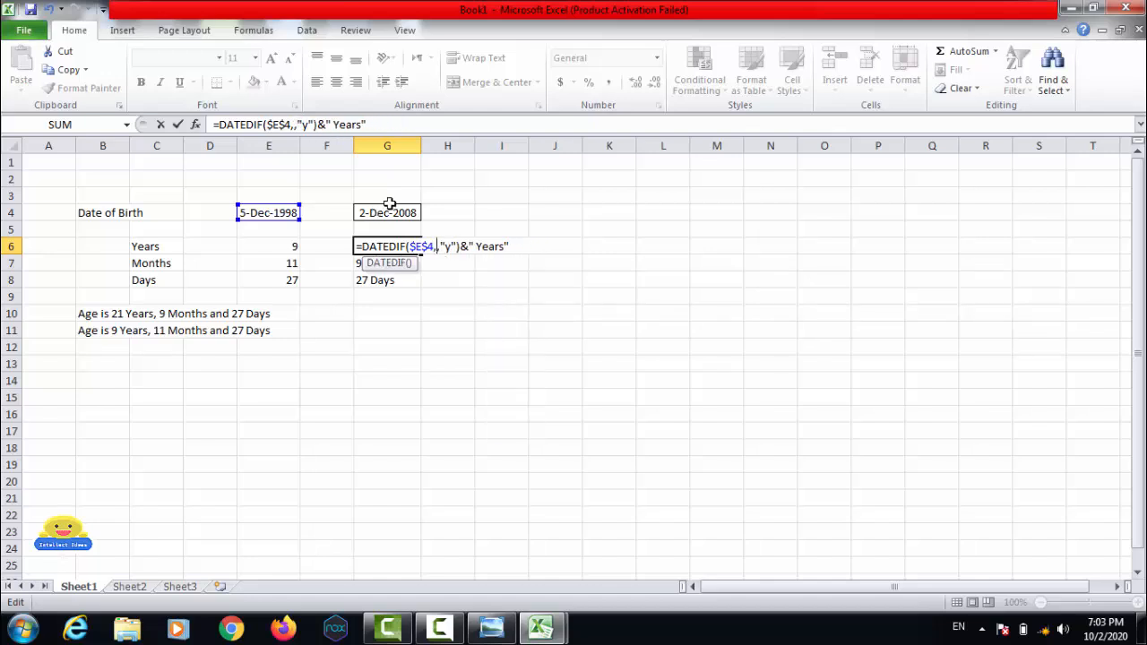
click(387, 210)
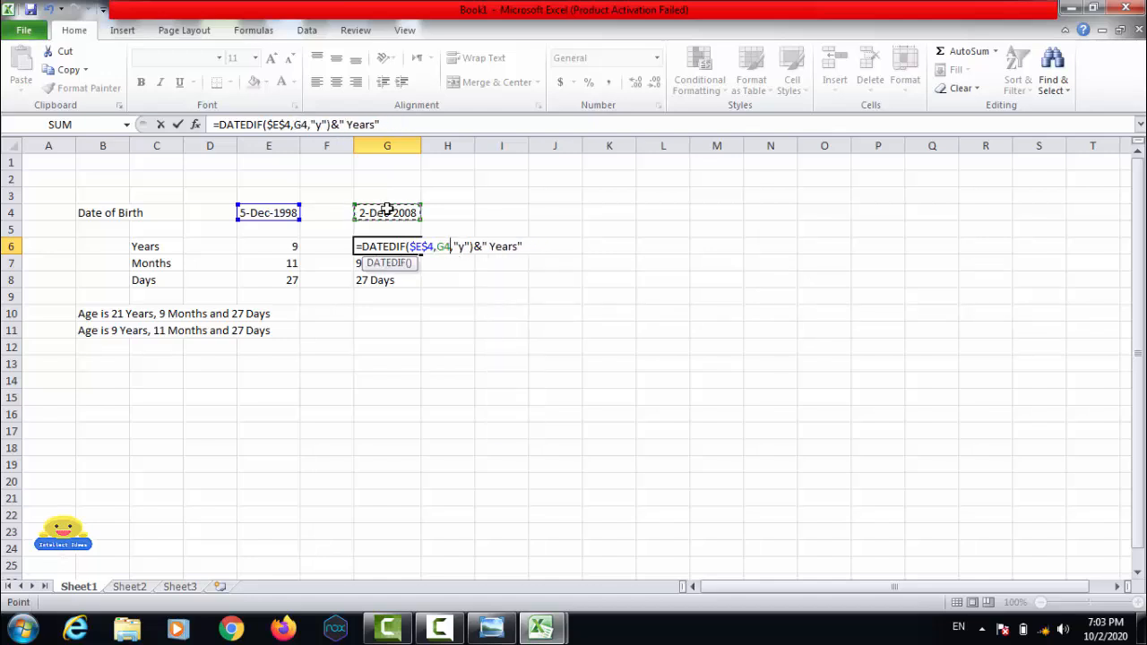
key(Return)
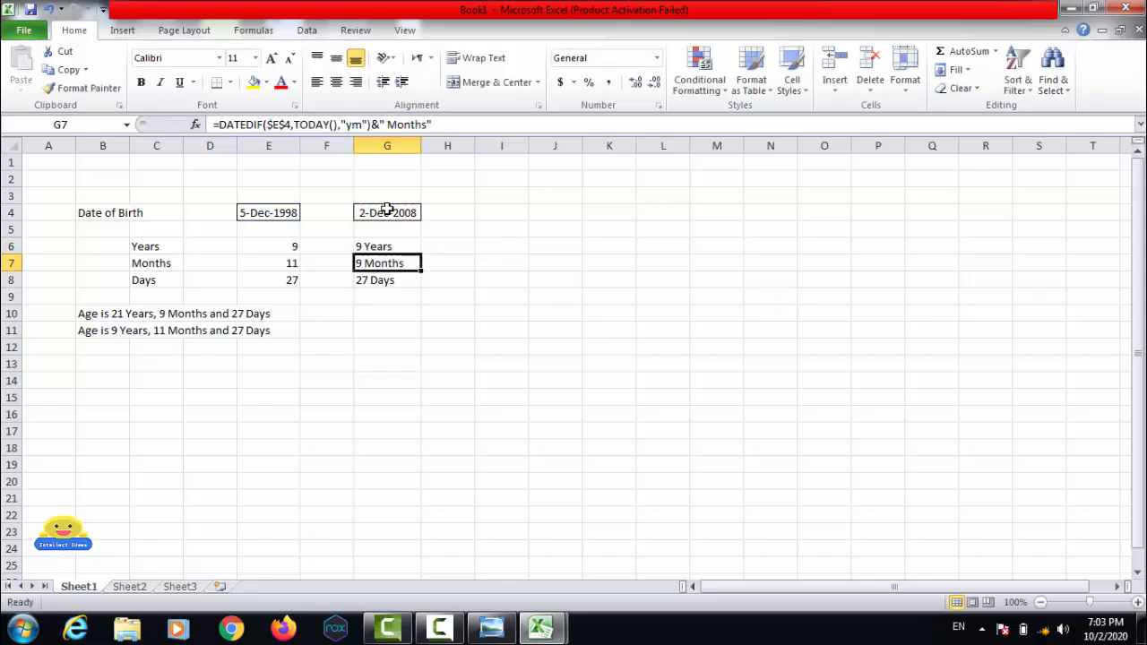
Make the G4 reference in the G6 formula absolute as $G$4 and commit it.
key(Up)
key(F2)
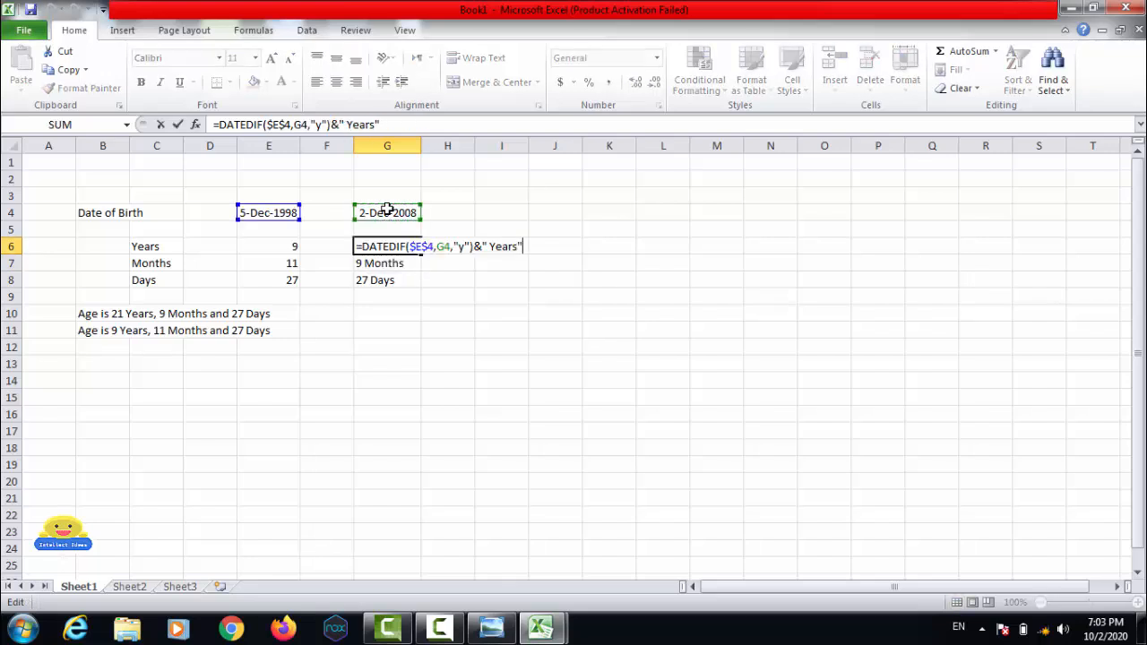
key(Left)
key(Left)
key(Left)
key(Left)
key(Left)
key(Left)
key(Left)
key(Left)
key(Left)
key(Left)
key(Left)
key(Left)
key(Left)
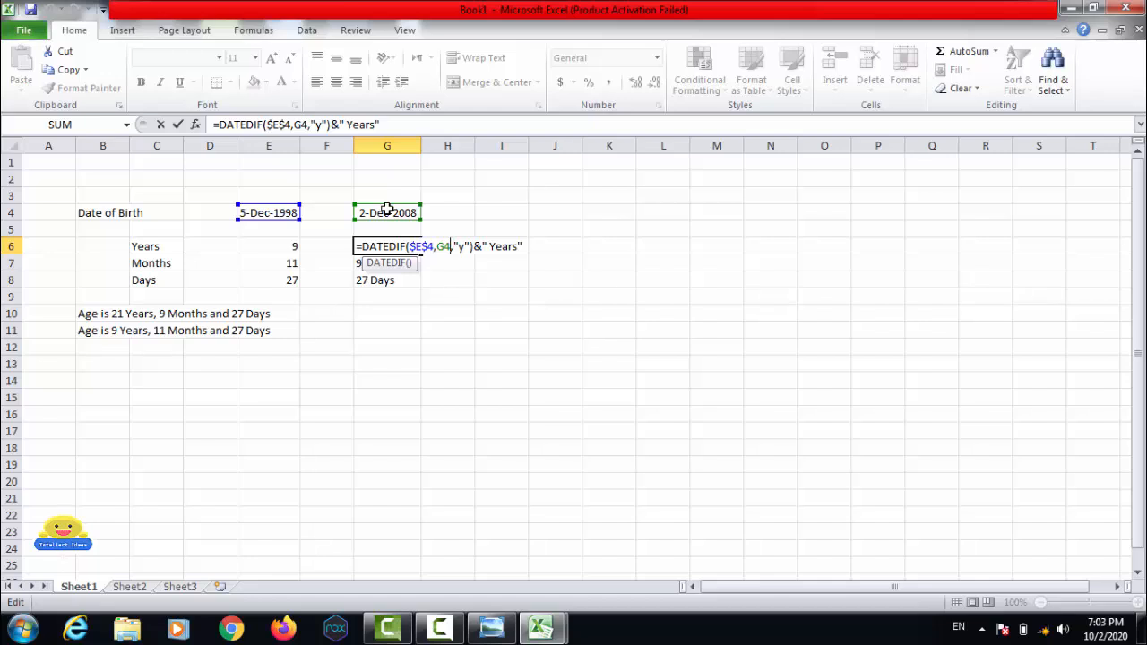
key(shift+Left)
key(shift+Left)
key(F4)
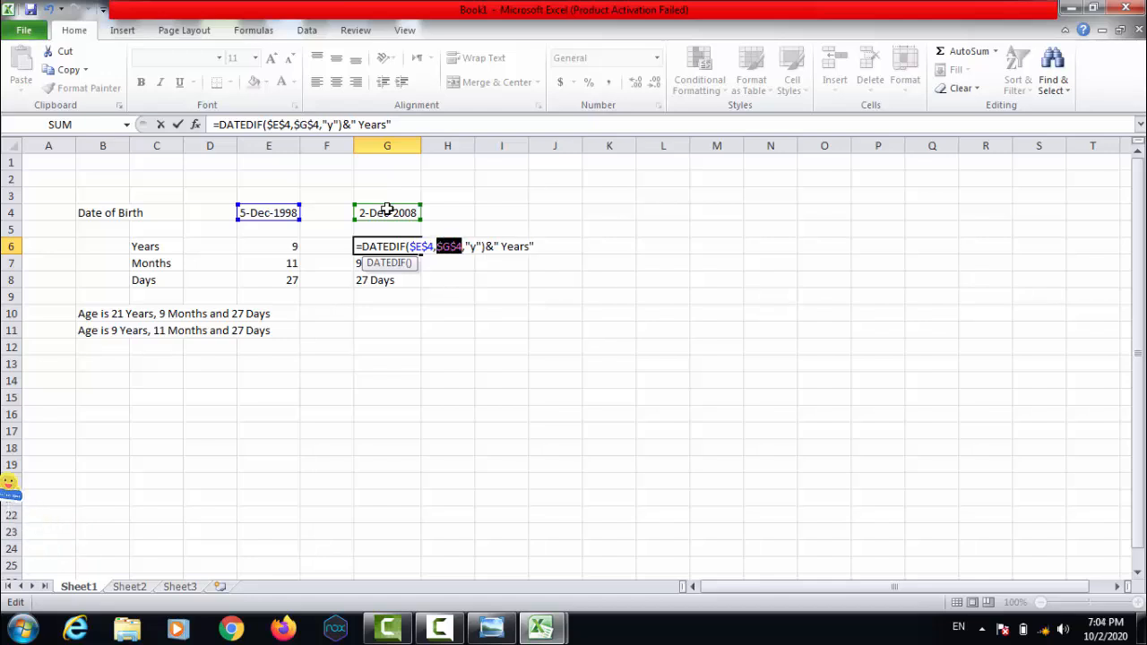
key(Return)
Copy the G6 formula into G7 and replace the word Years in its text label with Months.
key(Up)
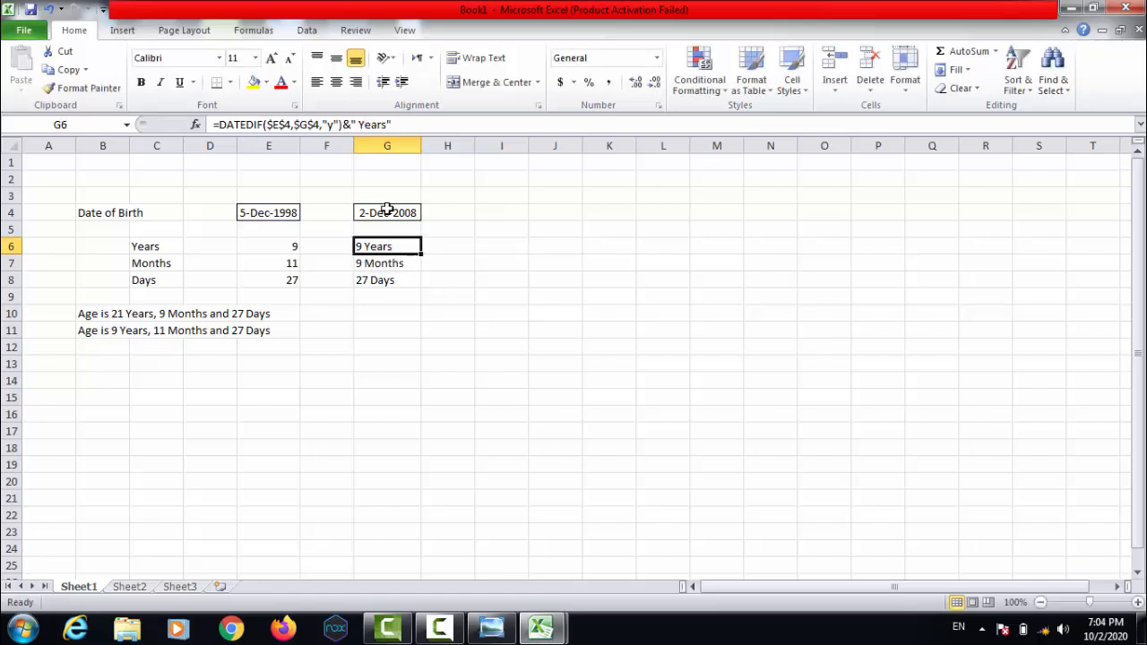
key(ctrl+c)
key(Down)
key(Return)
key(F2)
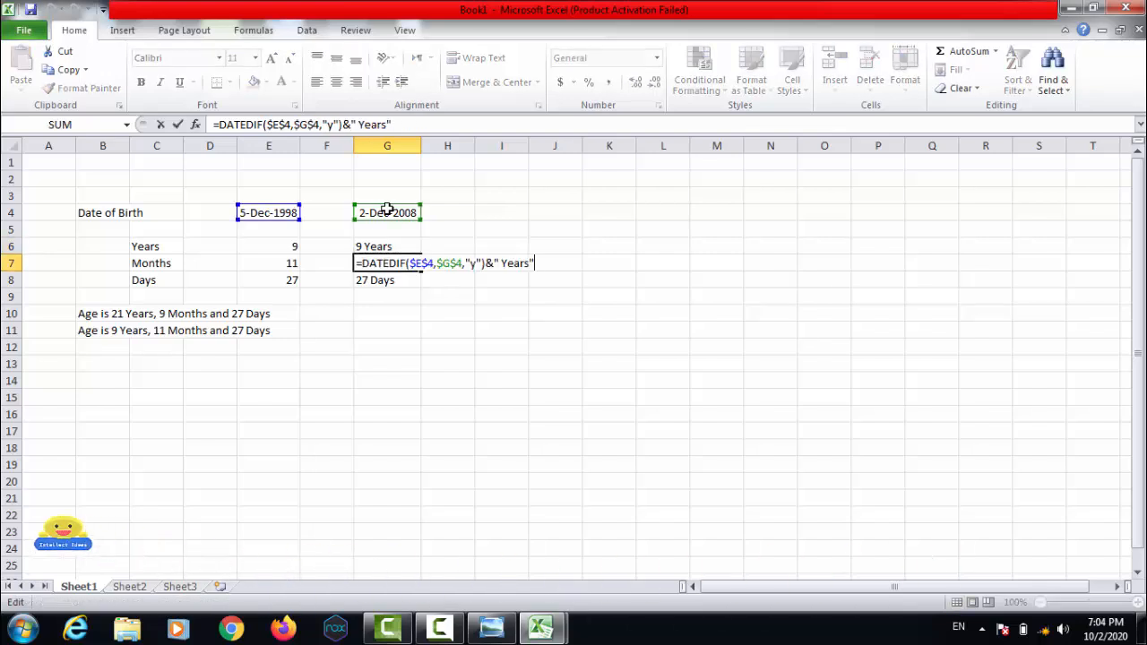
key(Left)
key(shift+Left)
key(shift+Left)
key(shift+Left)
key(shift+Left)
key(shift+Left)
text(Months)
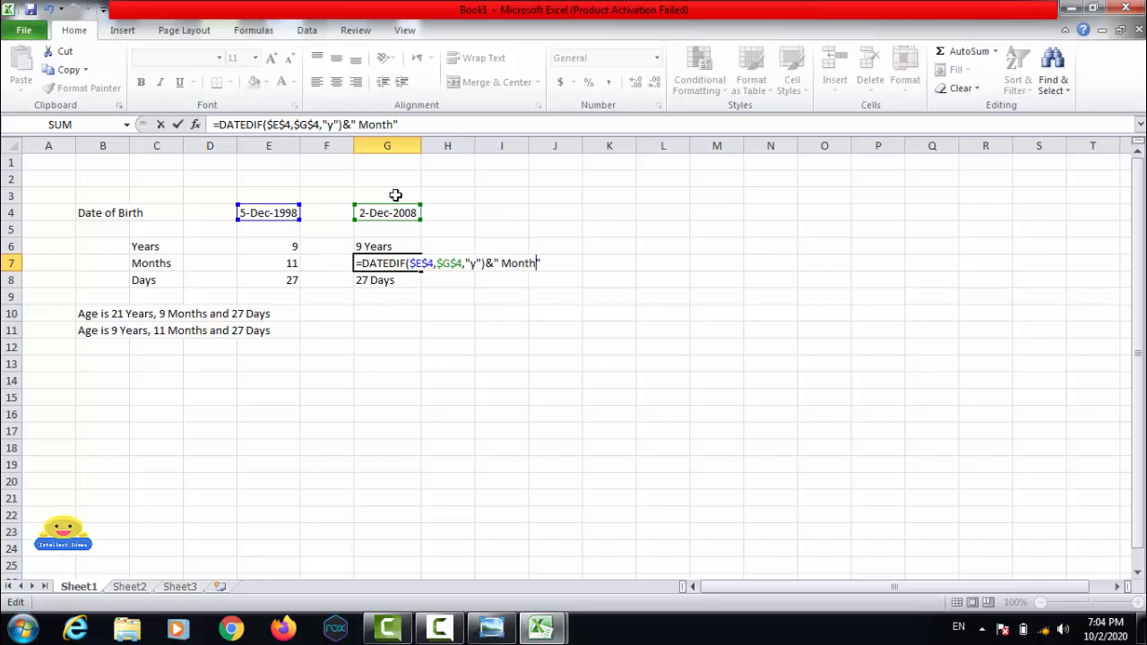
Change the DATEDIF unit in the G7 formula to "ym" and commit it.
key(Left)
key(Left)
key(Left)
key(Left)
key(Left)
key(Left)
key(Left)
key(Left)
key(Left)
key(Left)
key(Left)
key(Left)
key(Left)
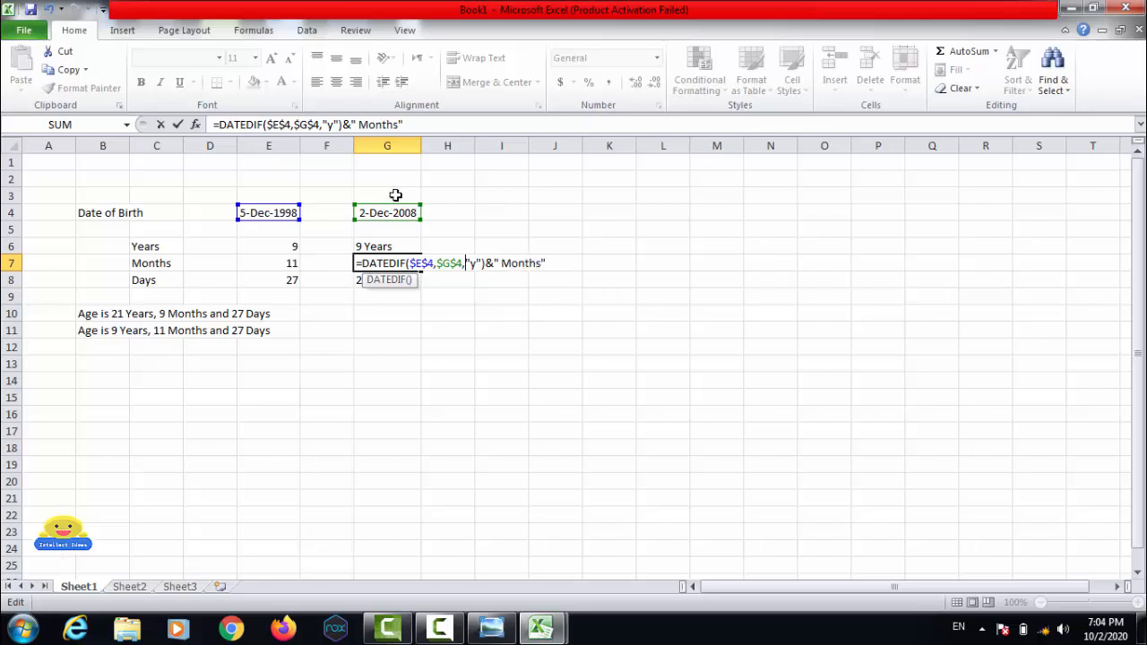
key(Right)
key(Right)
text(m)
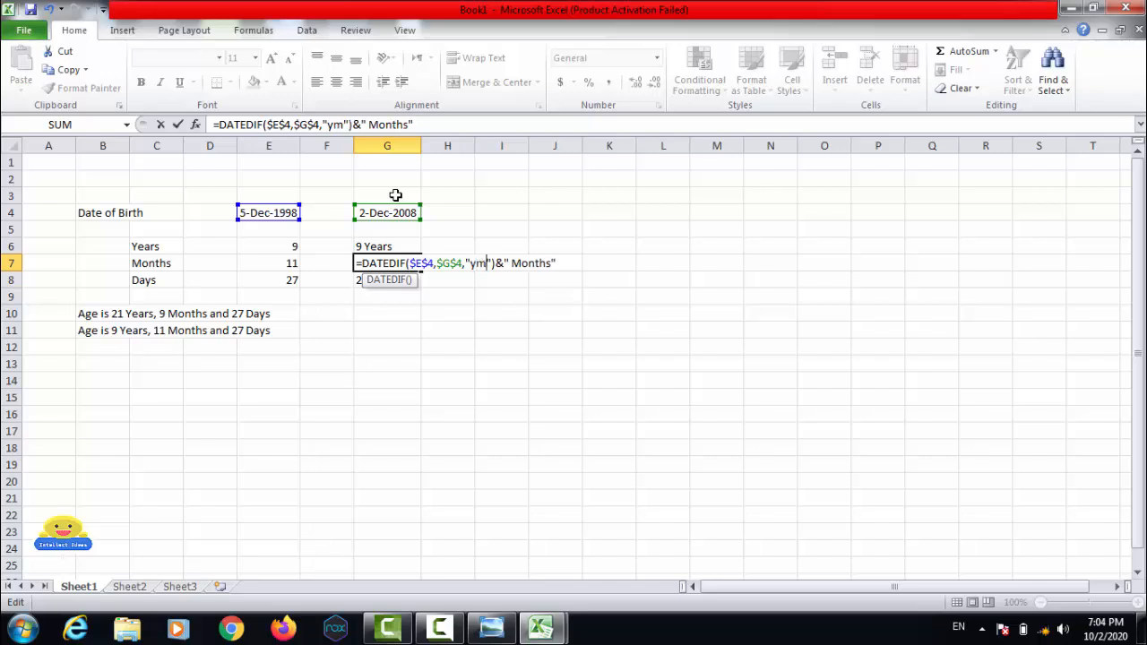
key(Return)
Copy the G7 formula into G8 and replace the word Months in its text label with Days.
key(Up)
key(ctrl+c)
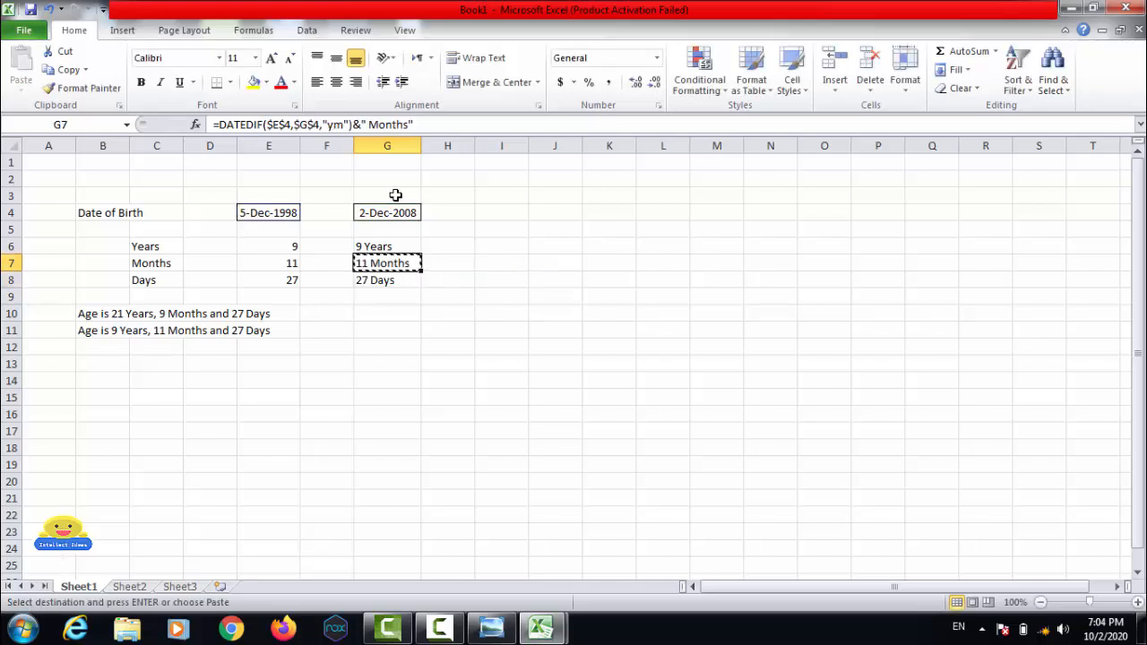
key(Down)
key(Return)
key(F2)
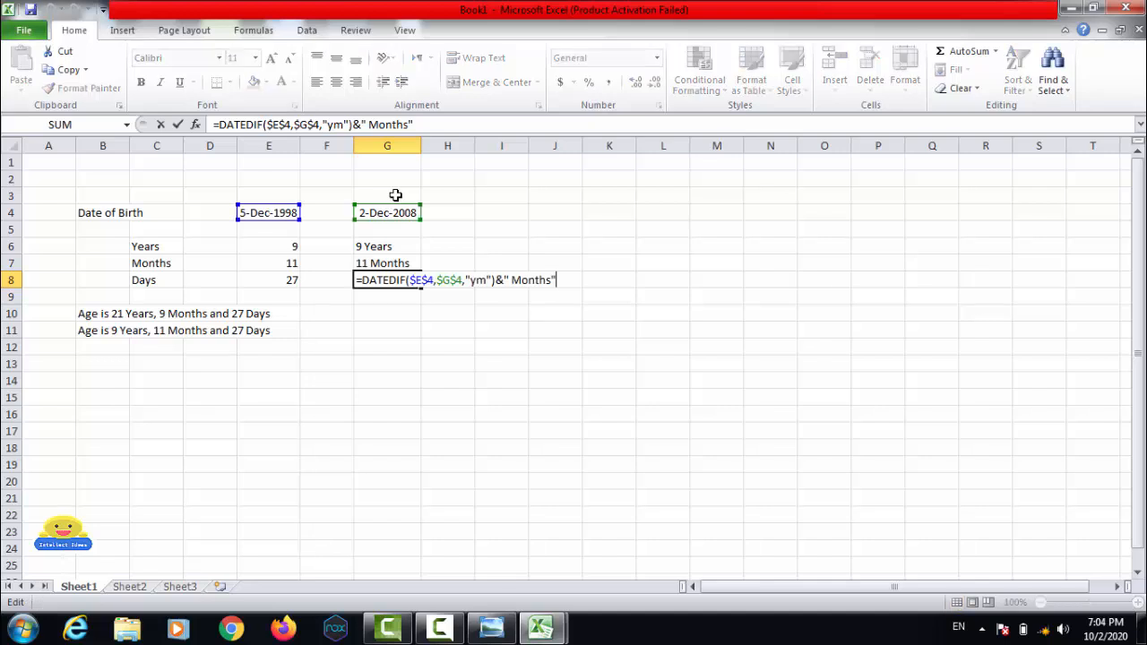
key(shift+Left)
key(shift+Left)
key(shift+Left)
key(shift+Left)
key(shift+Left)
key(shift+Left)
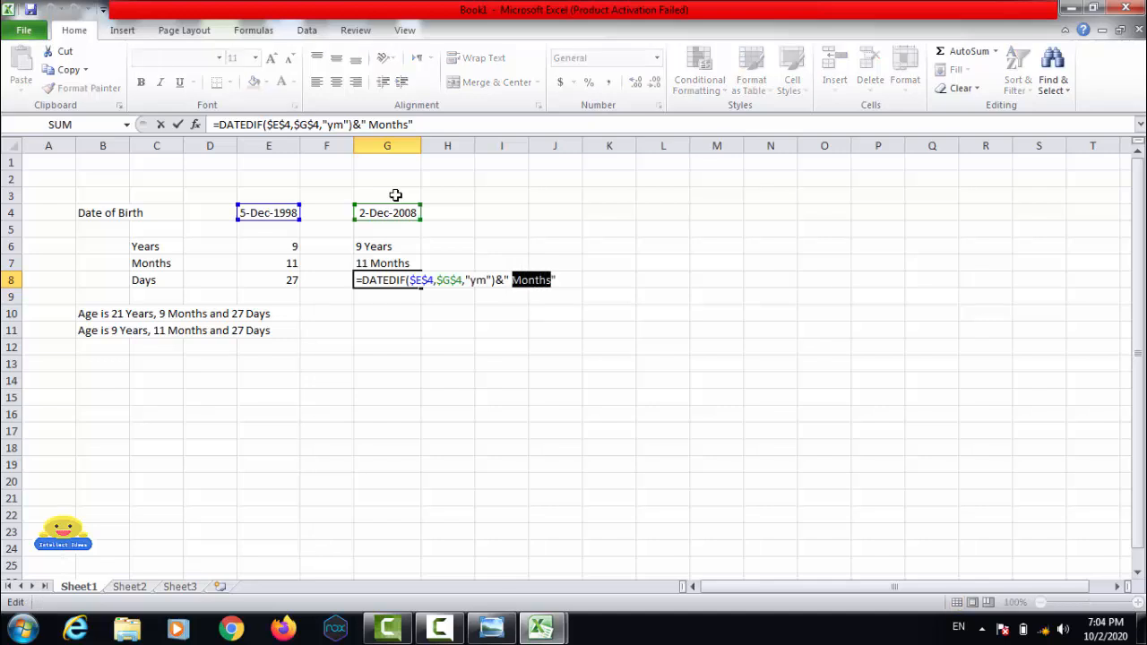
text(Days)
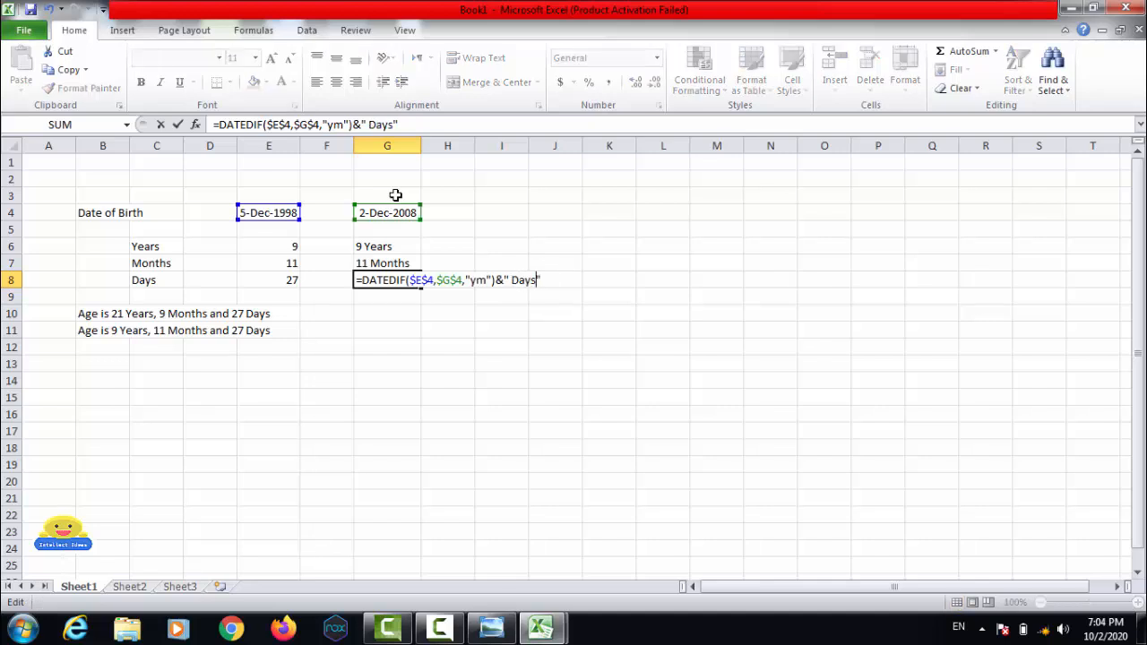
Change the DATEDIF unit in the G8 formula to "md" and commit it.
key(Left)
key(Left)
key(Left)
key(Left)
key(Left)
key(Left)
key(Left)
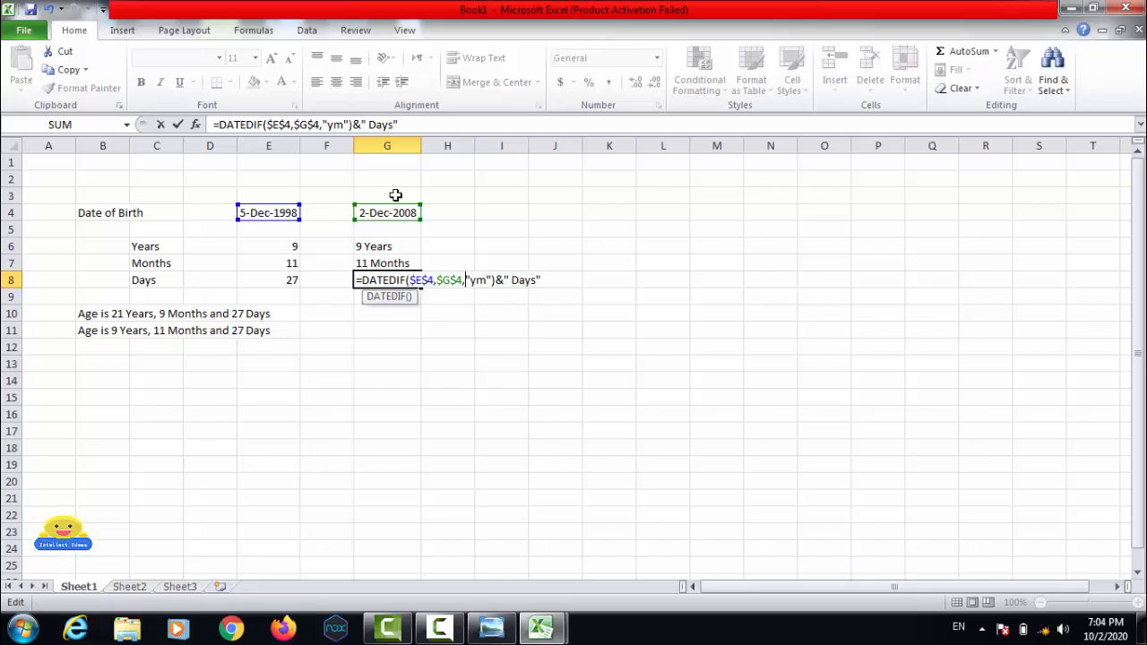
key(Delete)
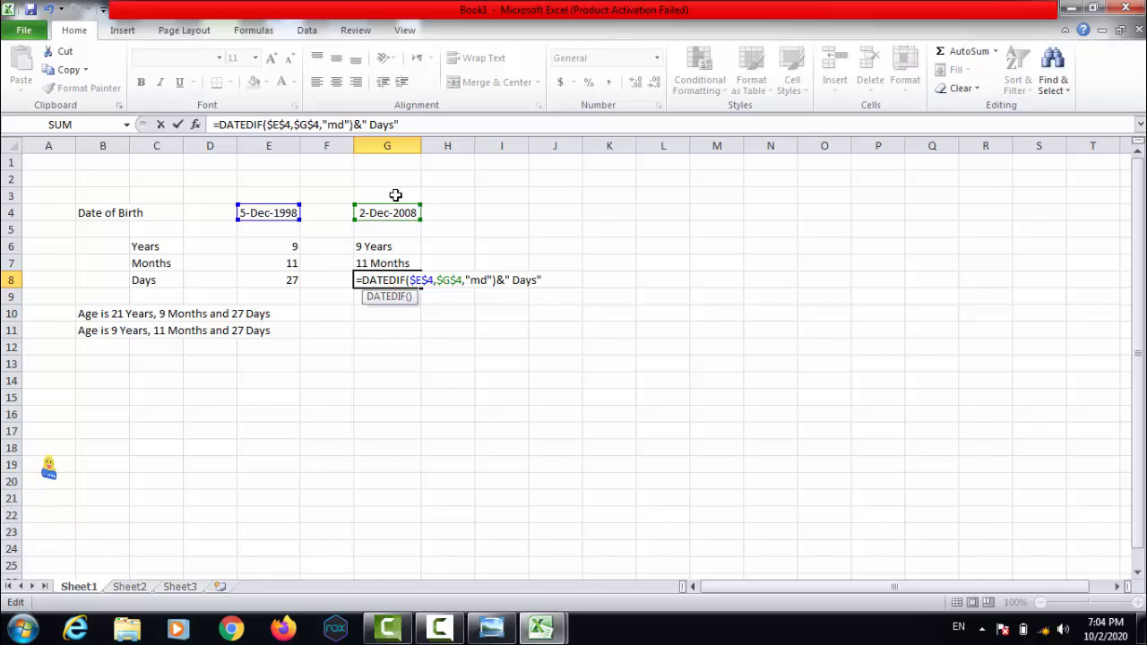
key(Return)
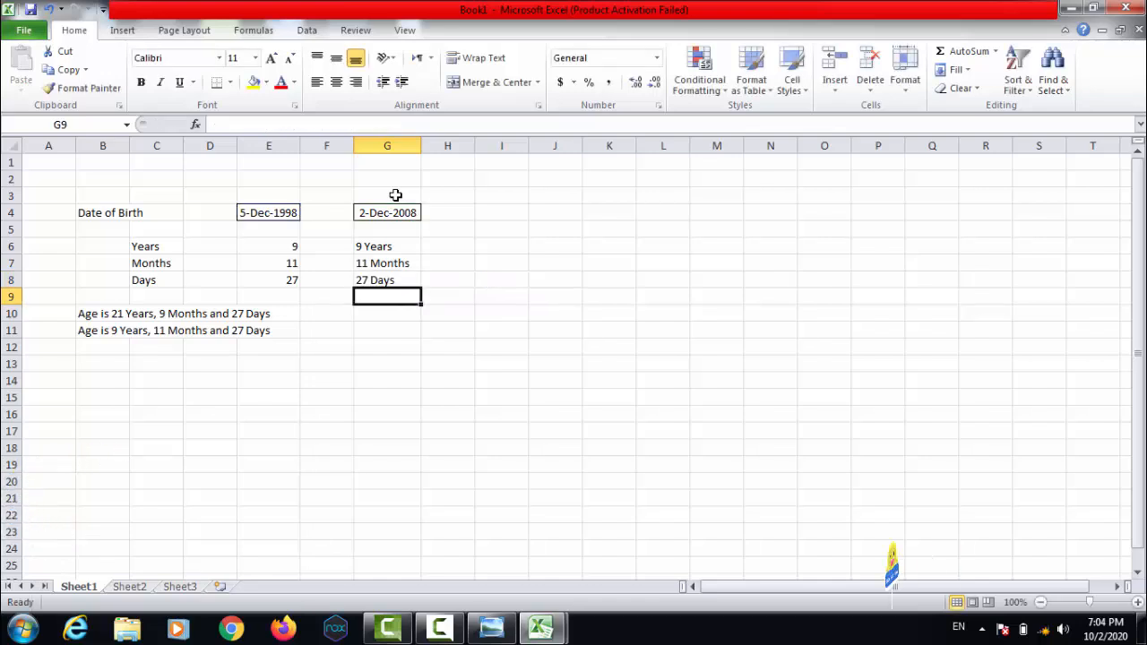